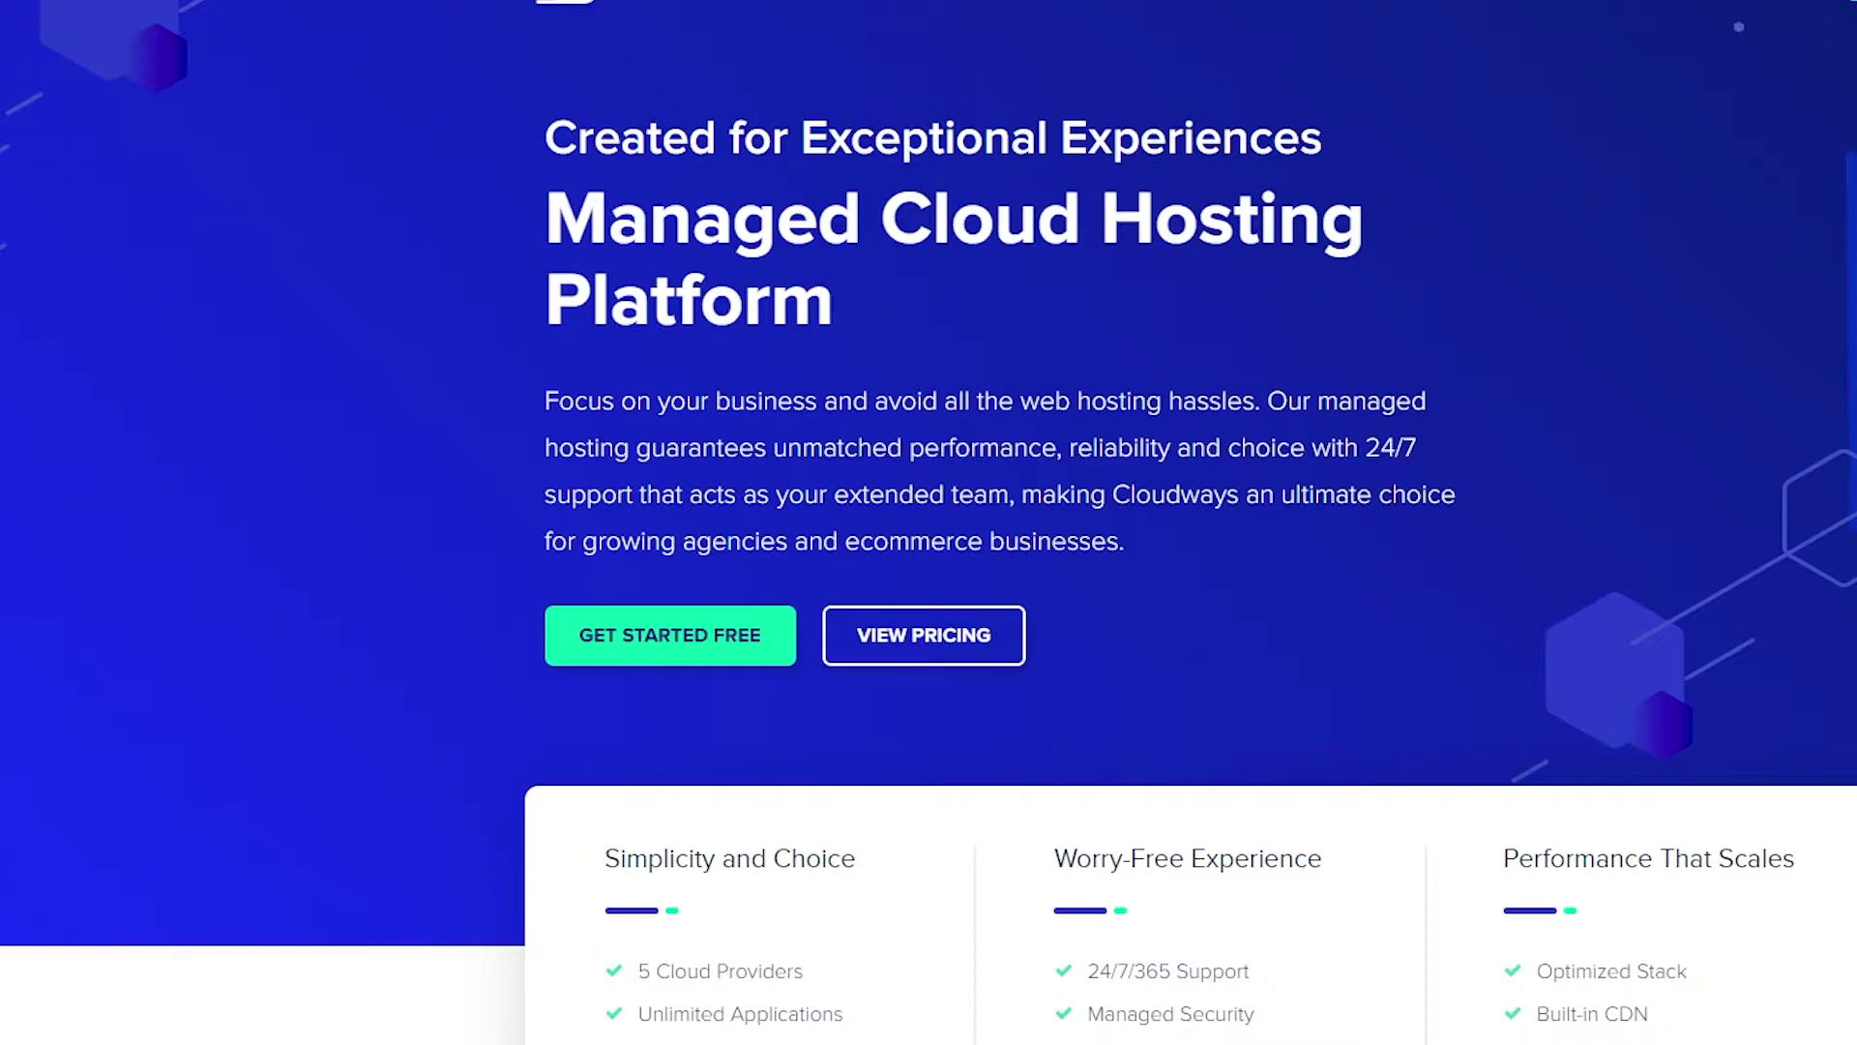
# Go to the Add New Plugins page and look through the featured plugins.
pyautogui.scroll(2, 1206, 771)
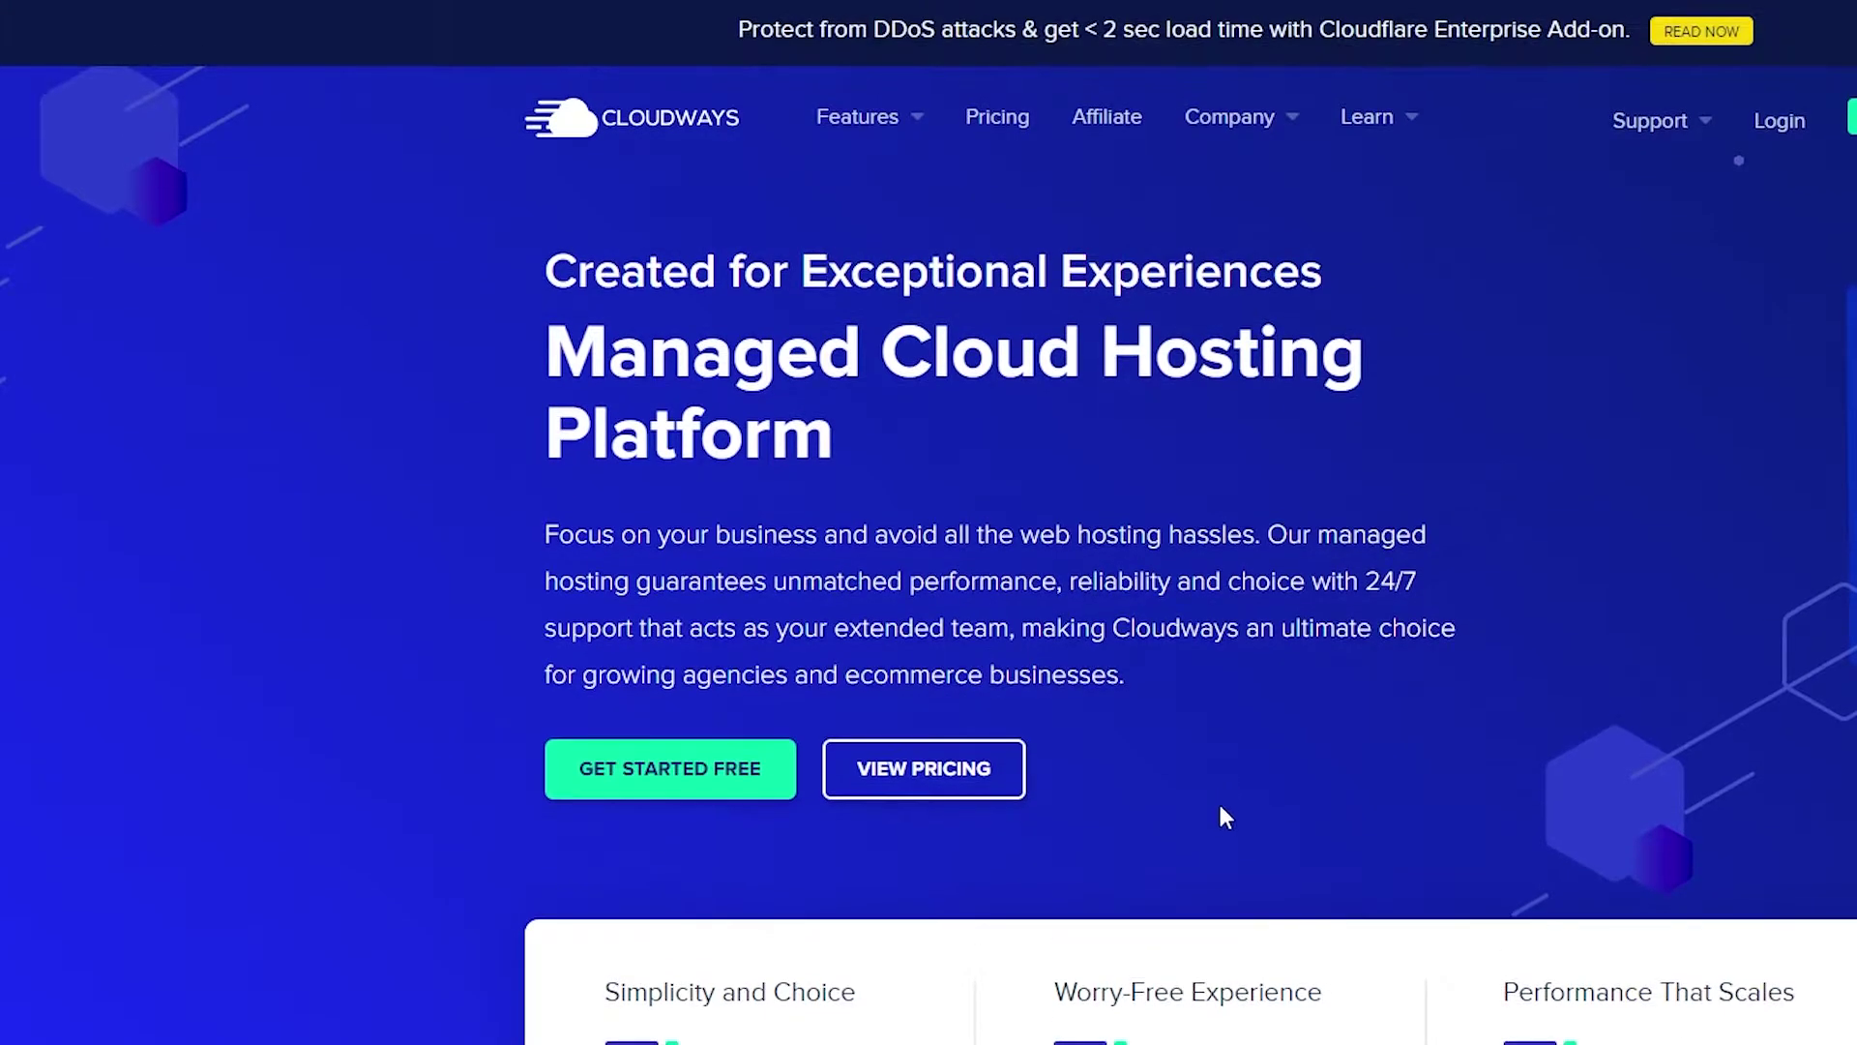
pyautogui.scroll(-2, 1249, 812)
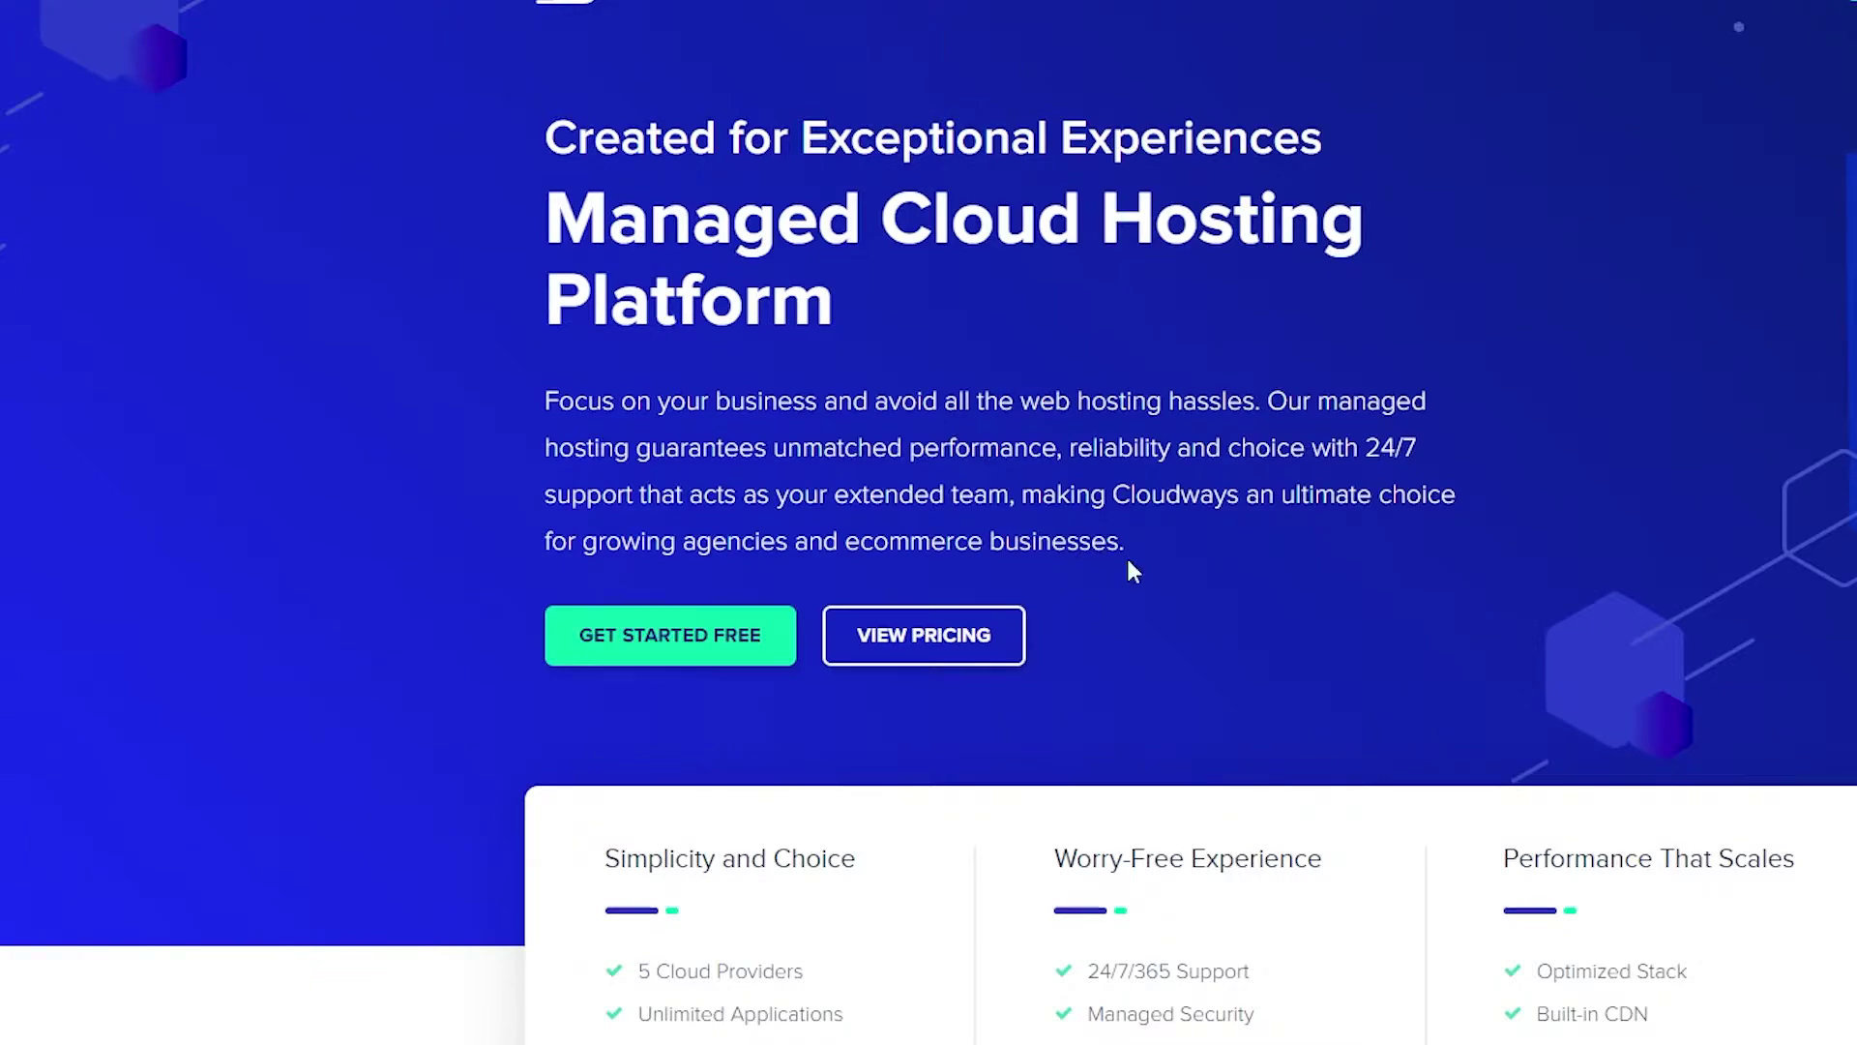
pyautogui.scroll(2, 1129, 561)
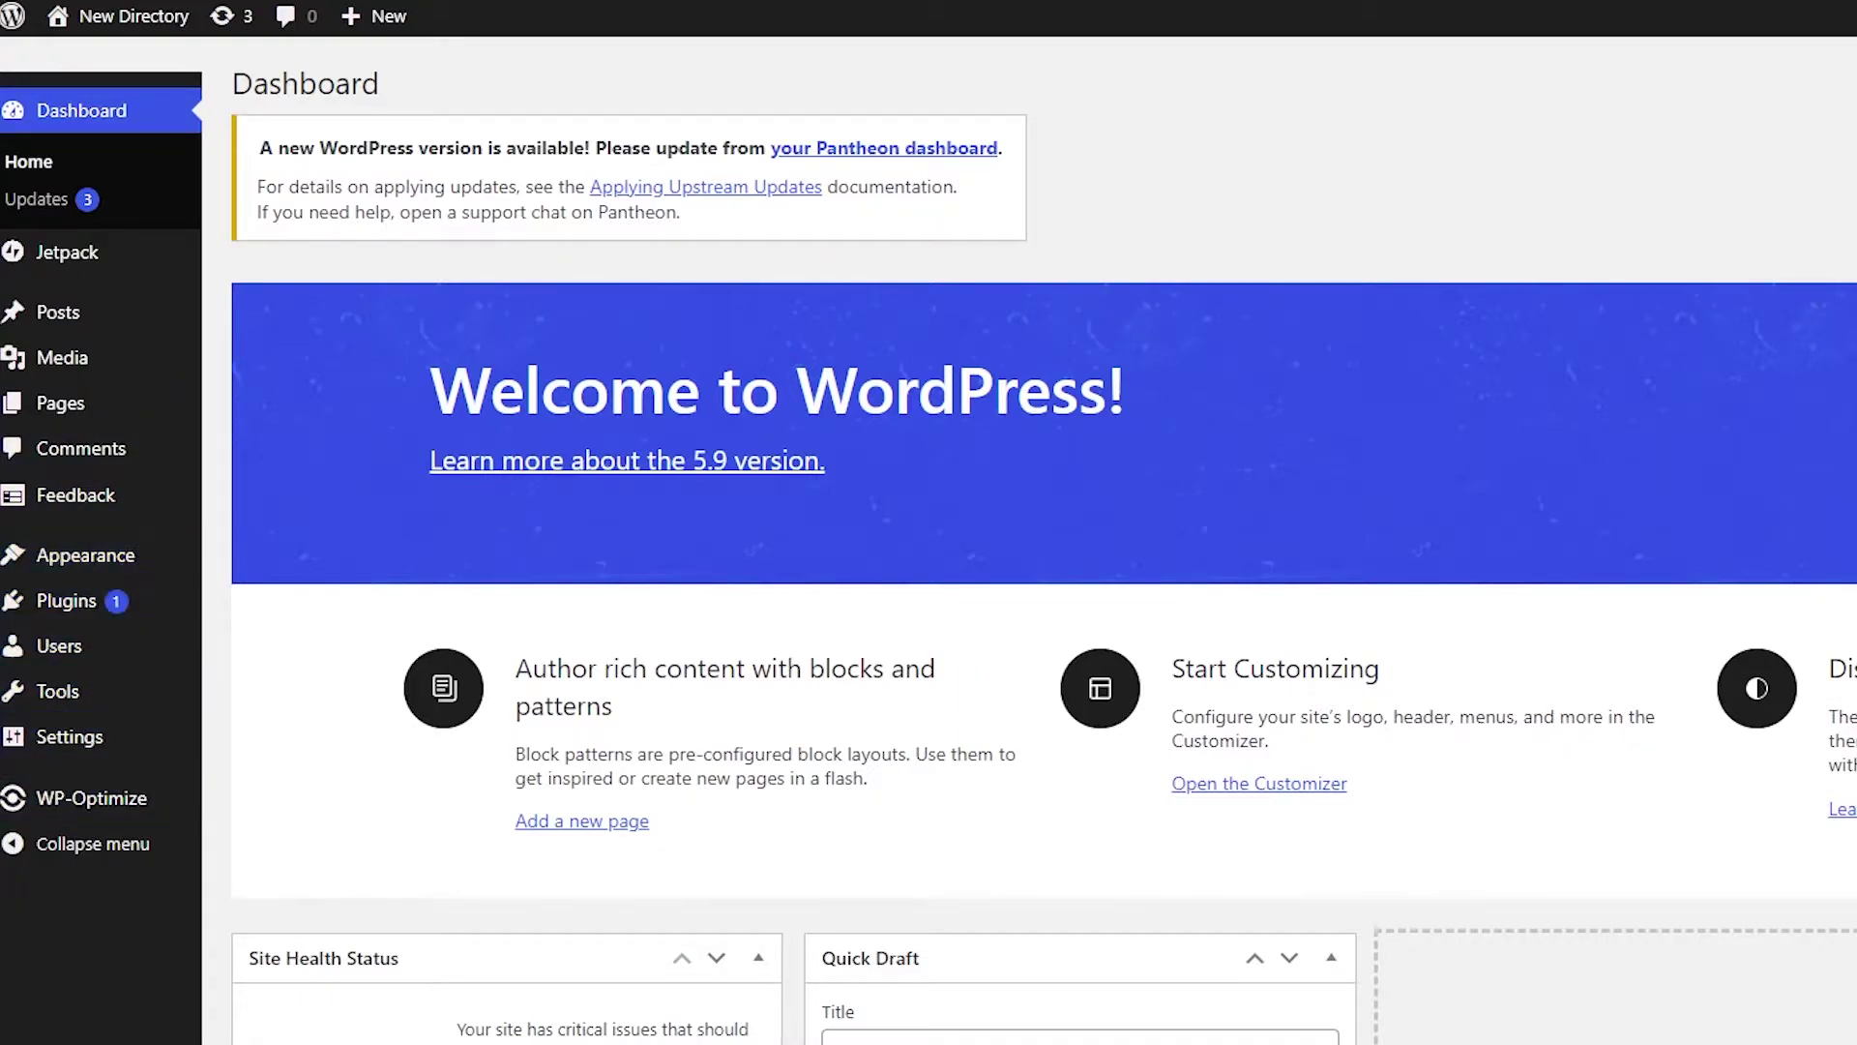
pyautogui.moveTo(58, 604)
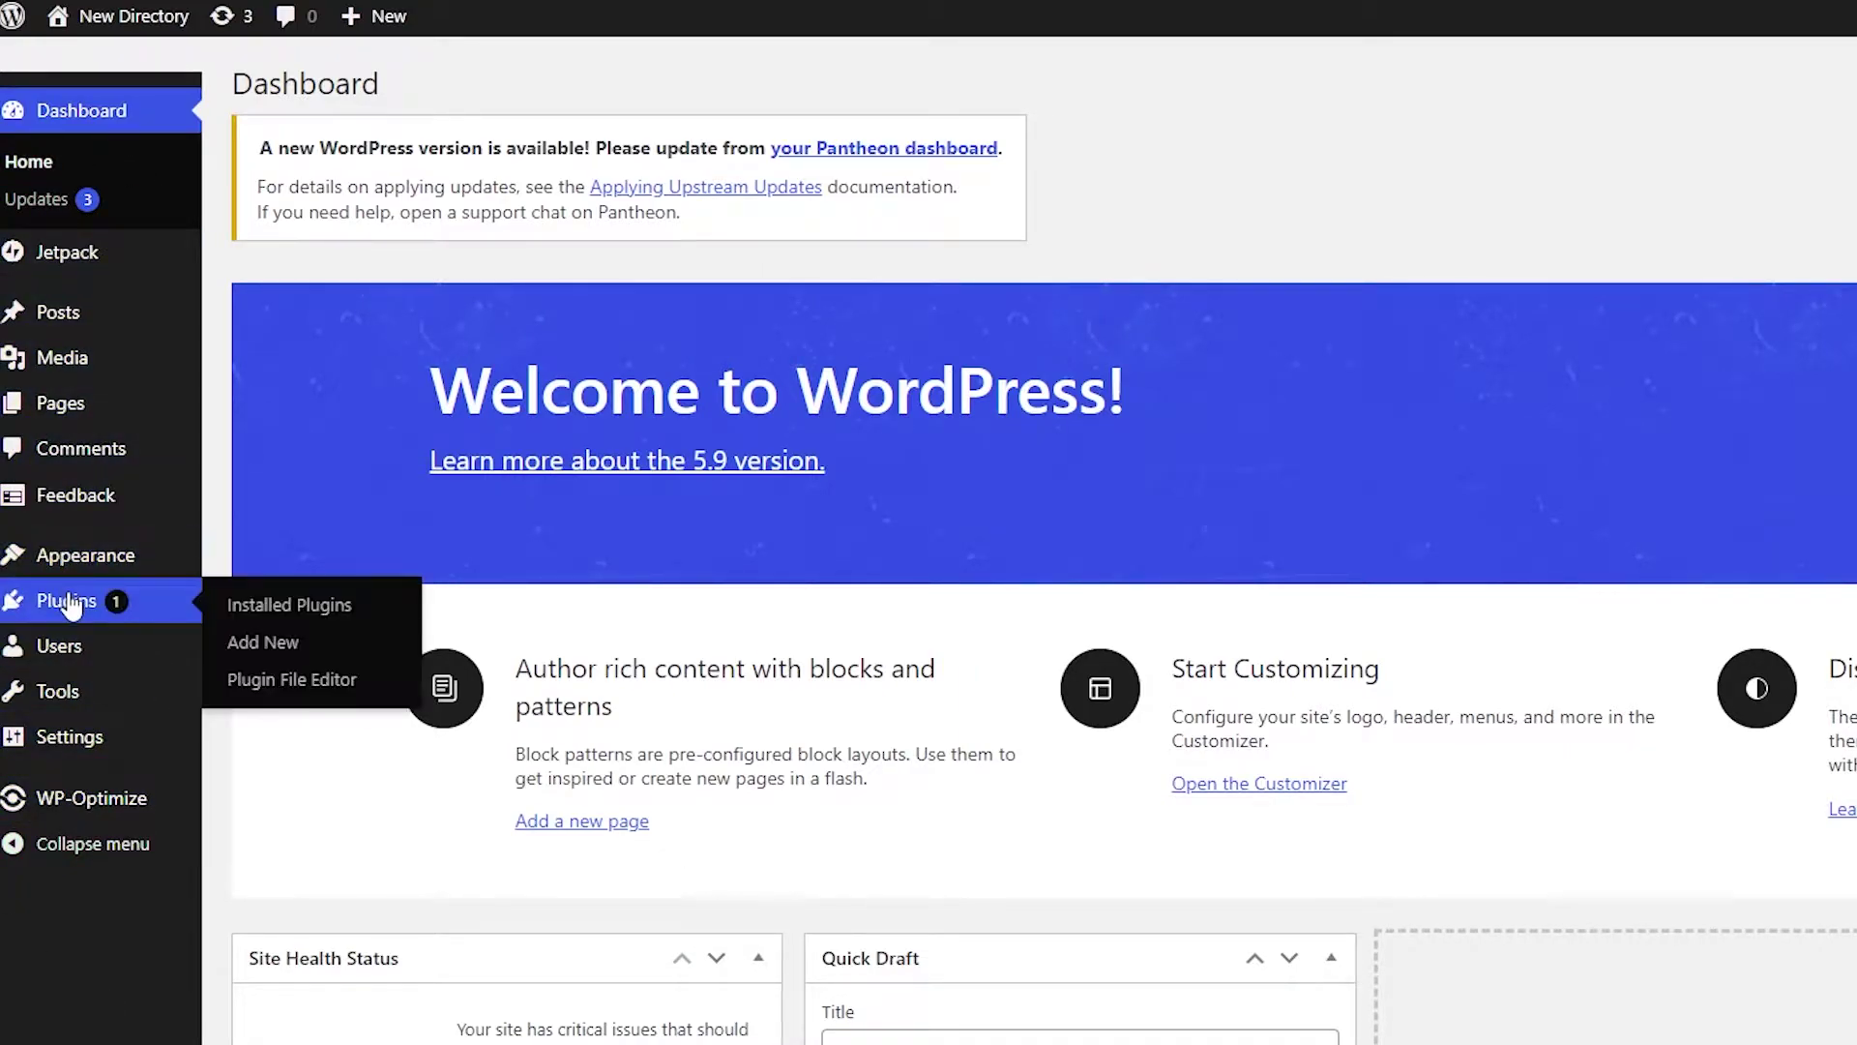
pyautogui.click(264, 646)
pyautogui.scroll(-10, 1493, 705)
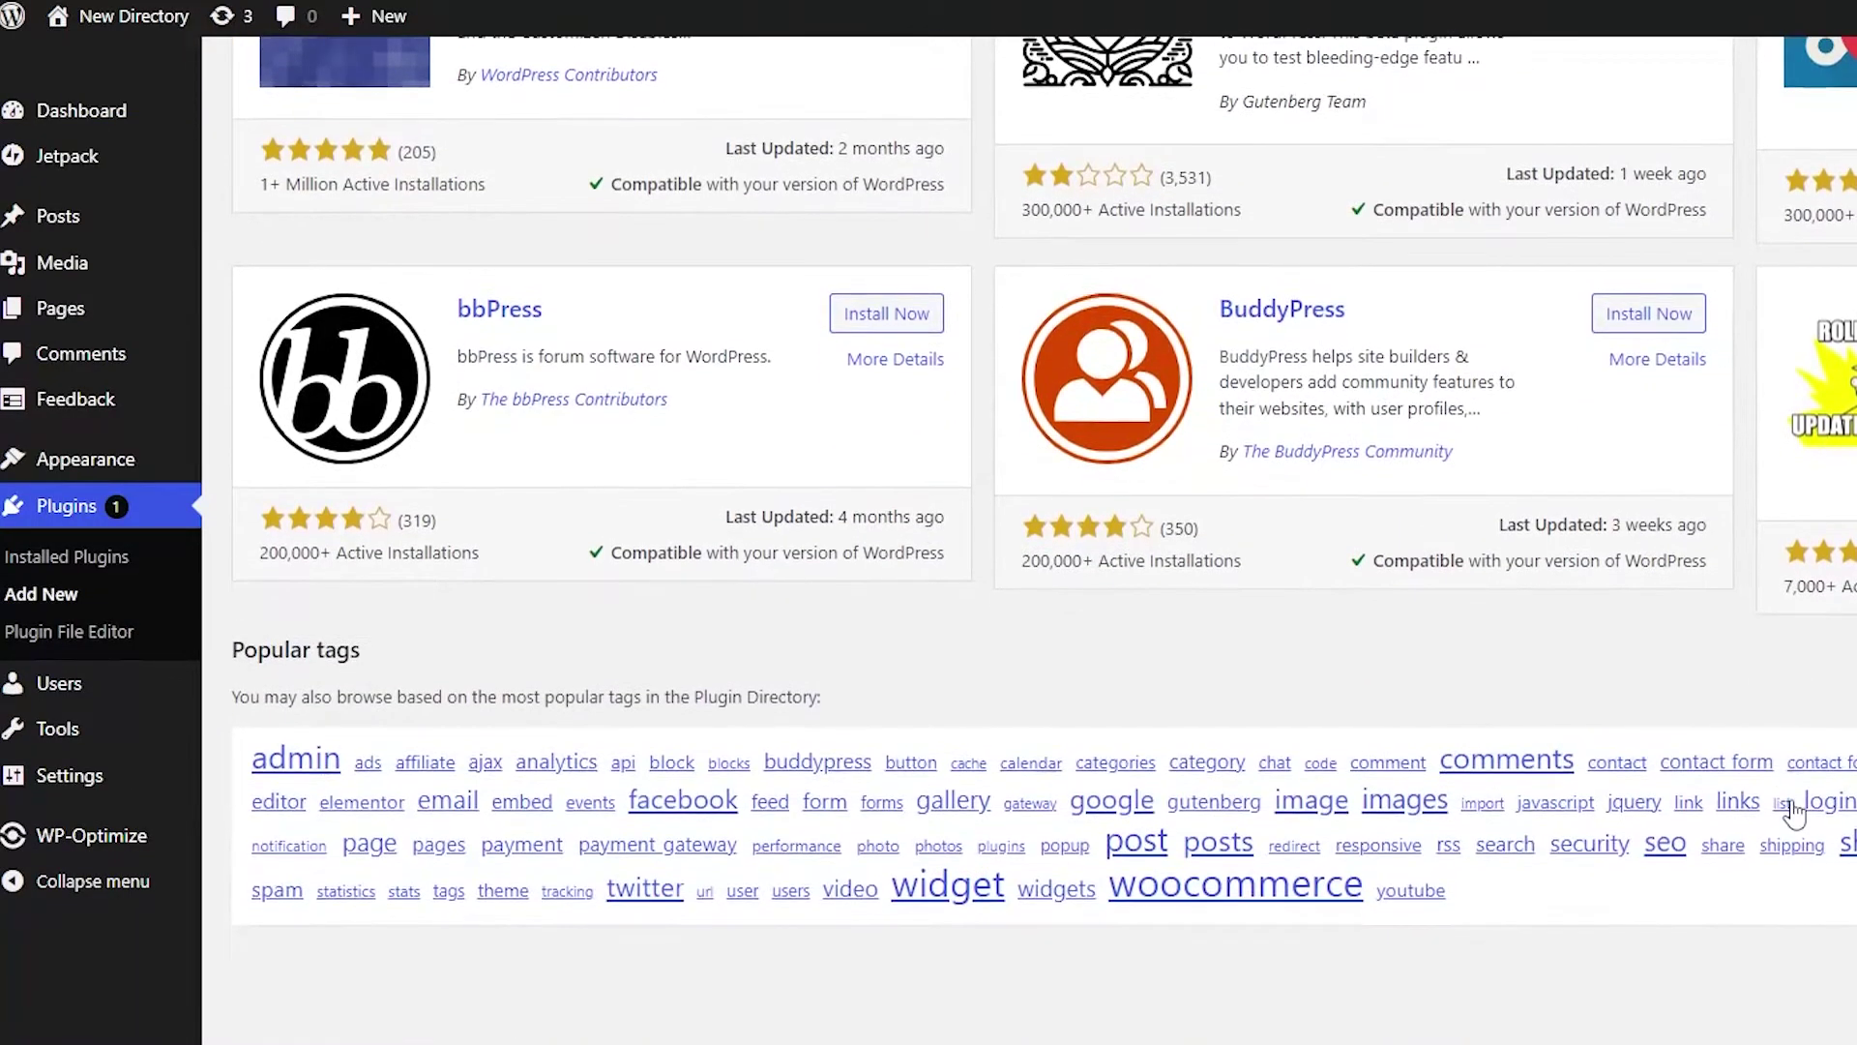
pyautogui.scroll(5, 1794, 816)
pyautogui.scroll(6, 1795, 816)
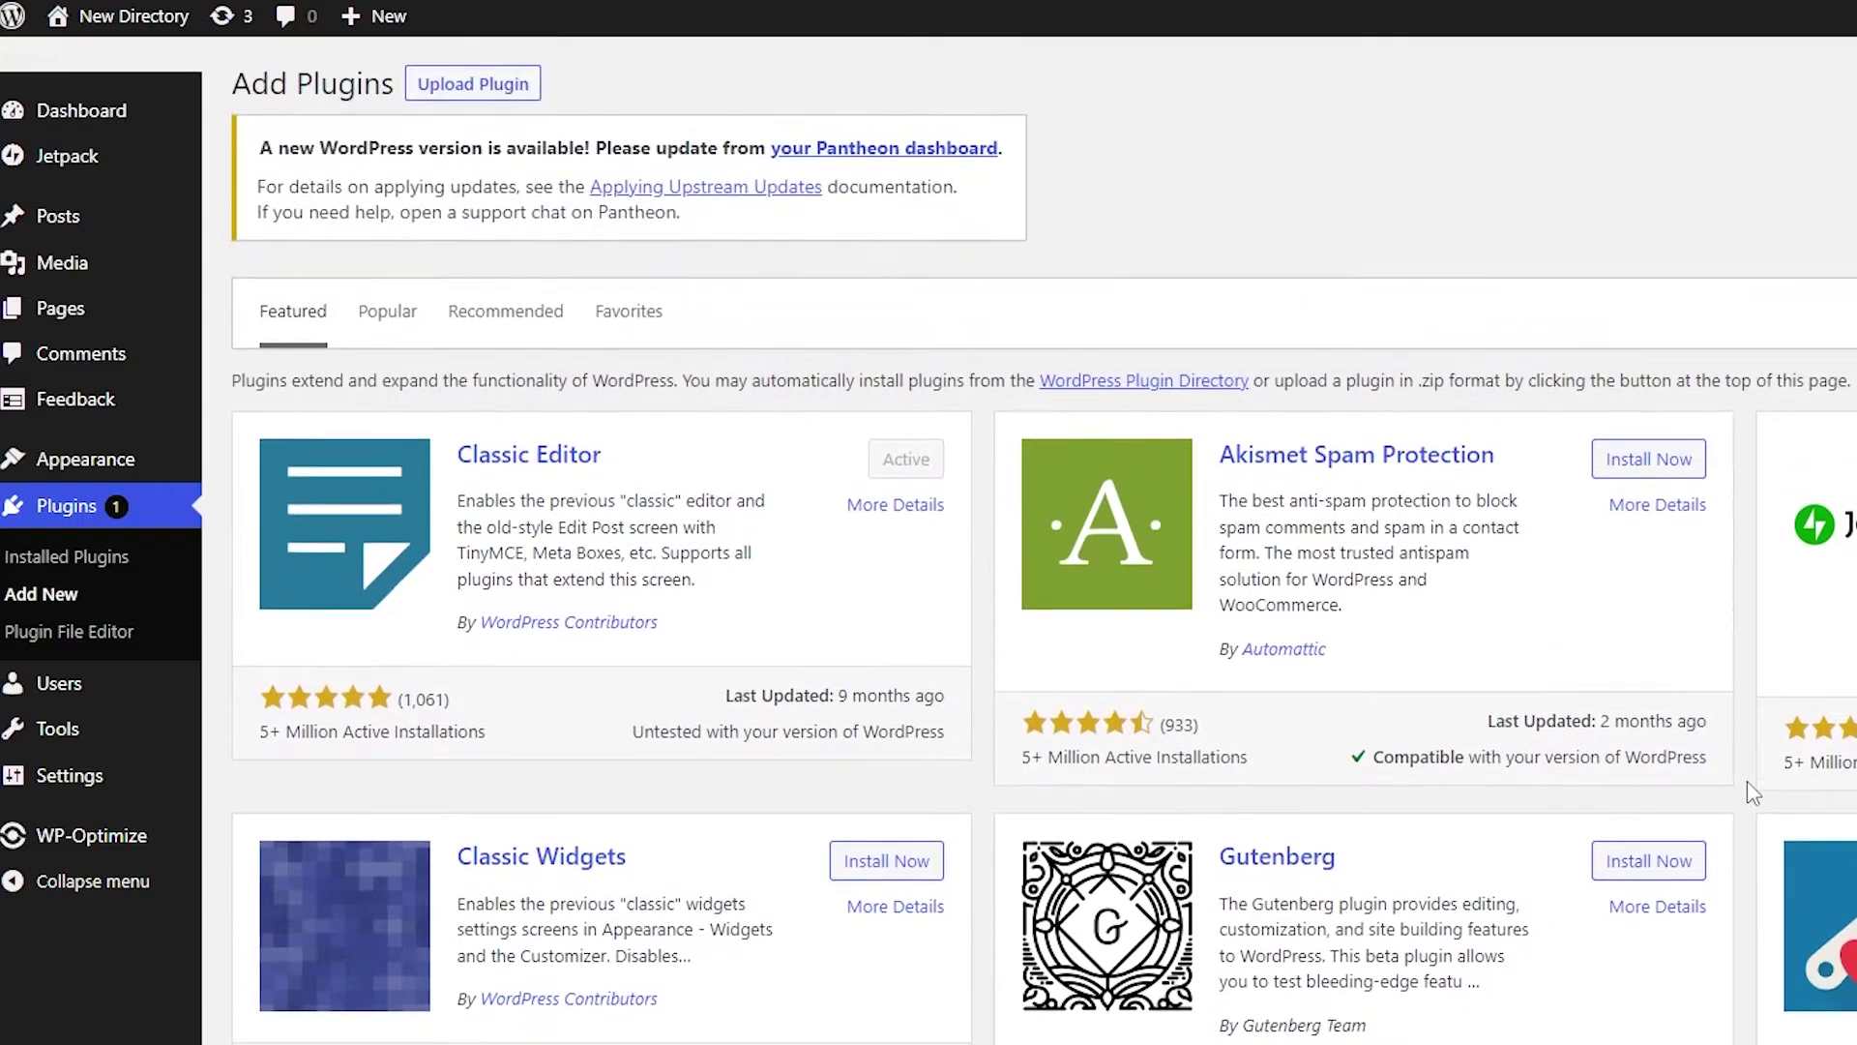
pyautogui.scroll(-8, 1747, 776)
pyautogui.scroll(4, 1743, 766)
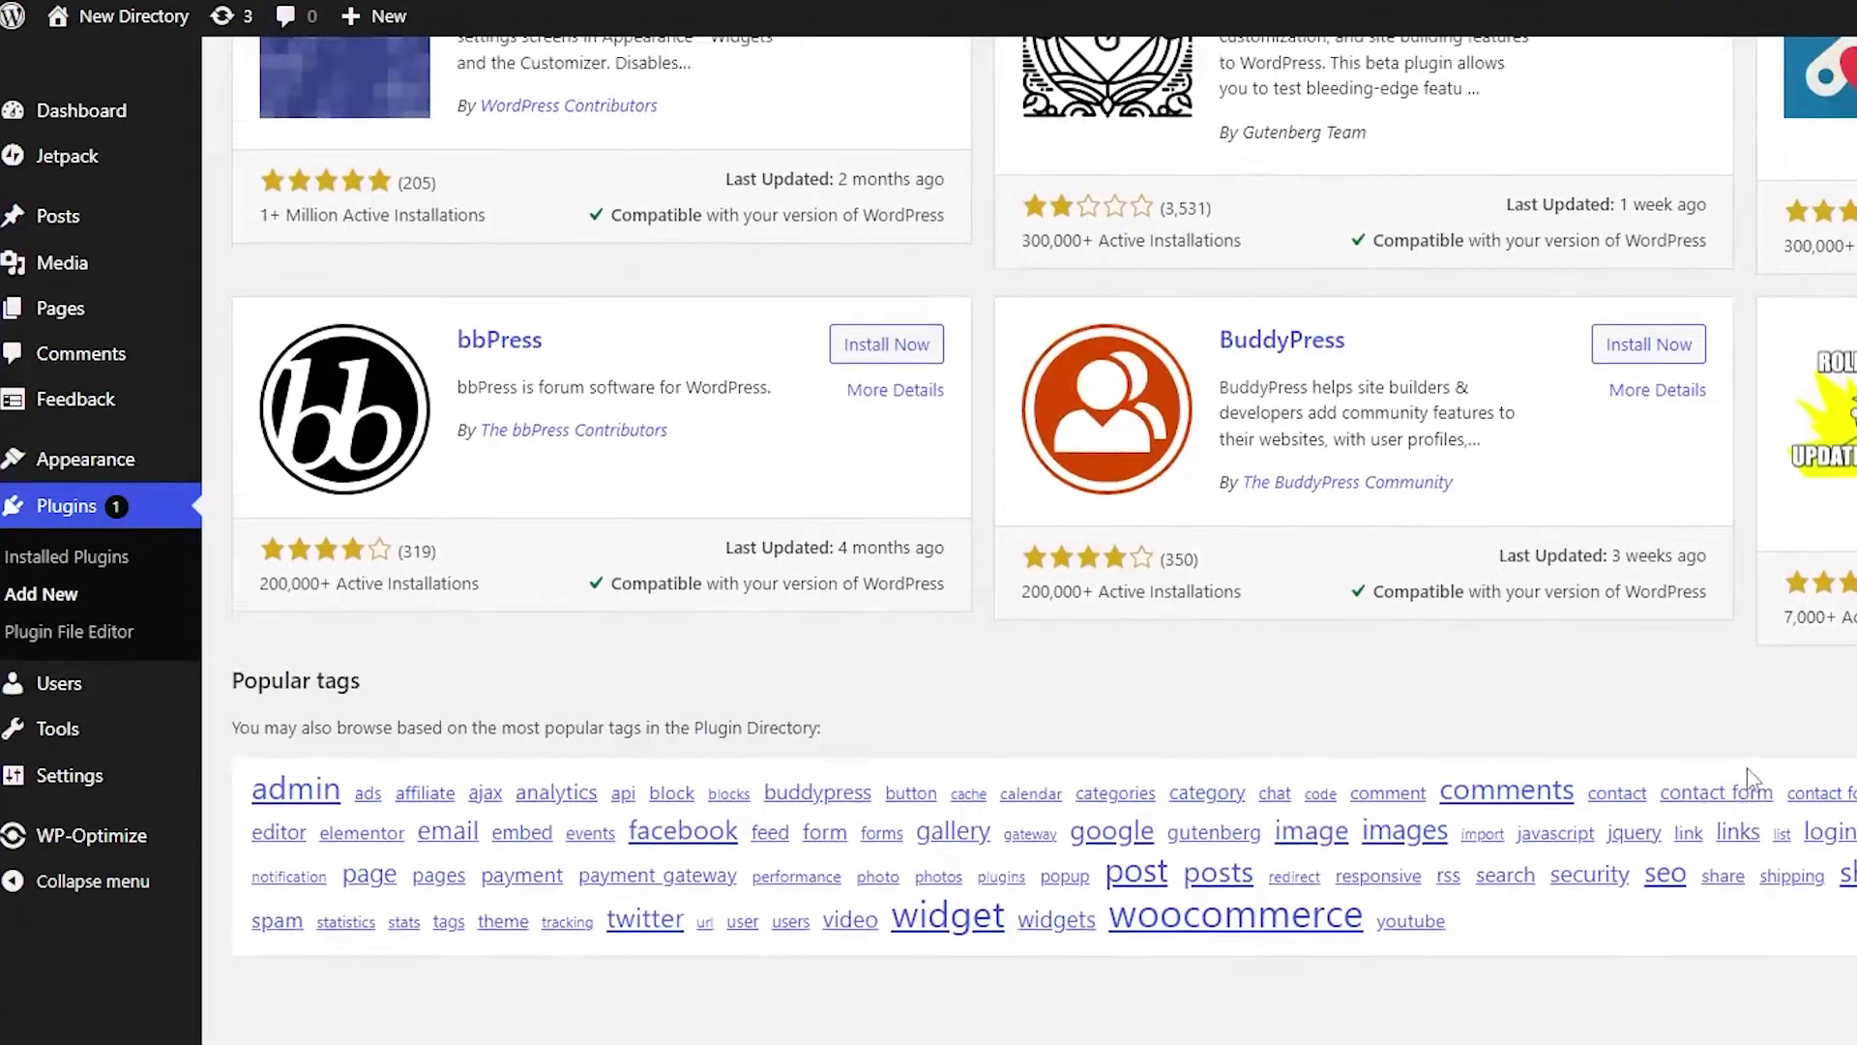
pyautogui.scroll(1, 1743, 774)
pyautogui.scroll(2, 1743, 766)
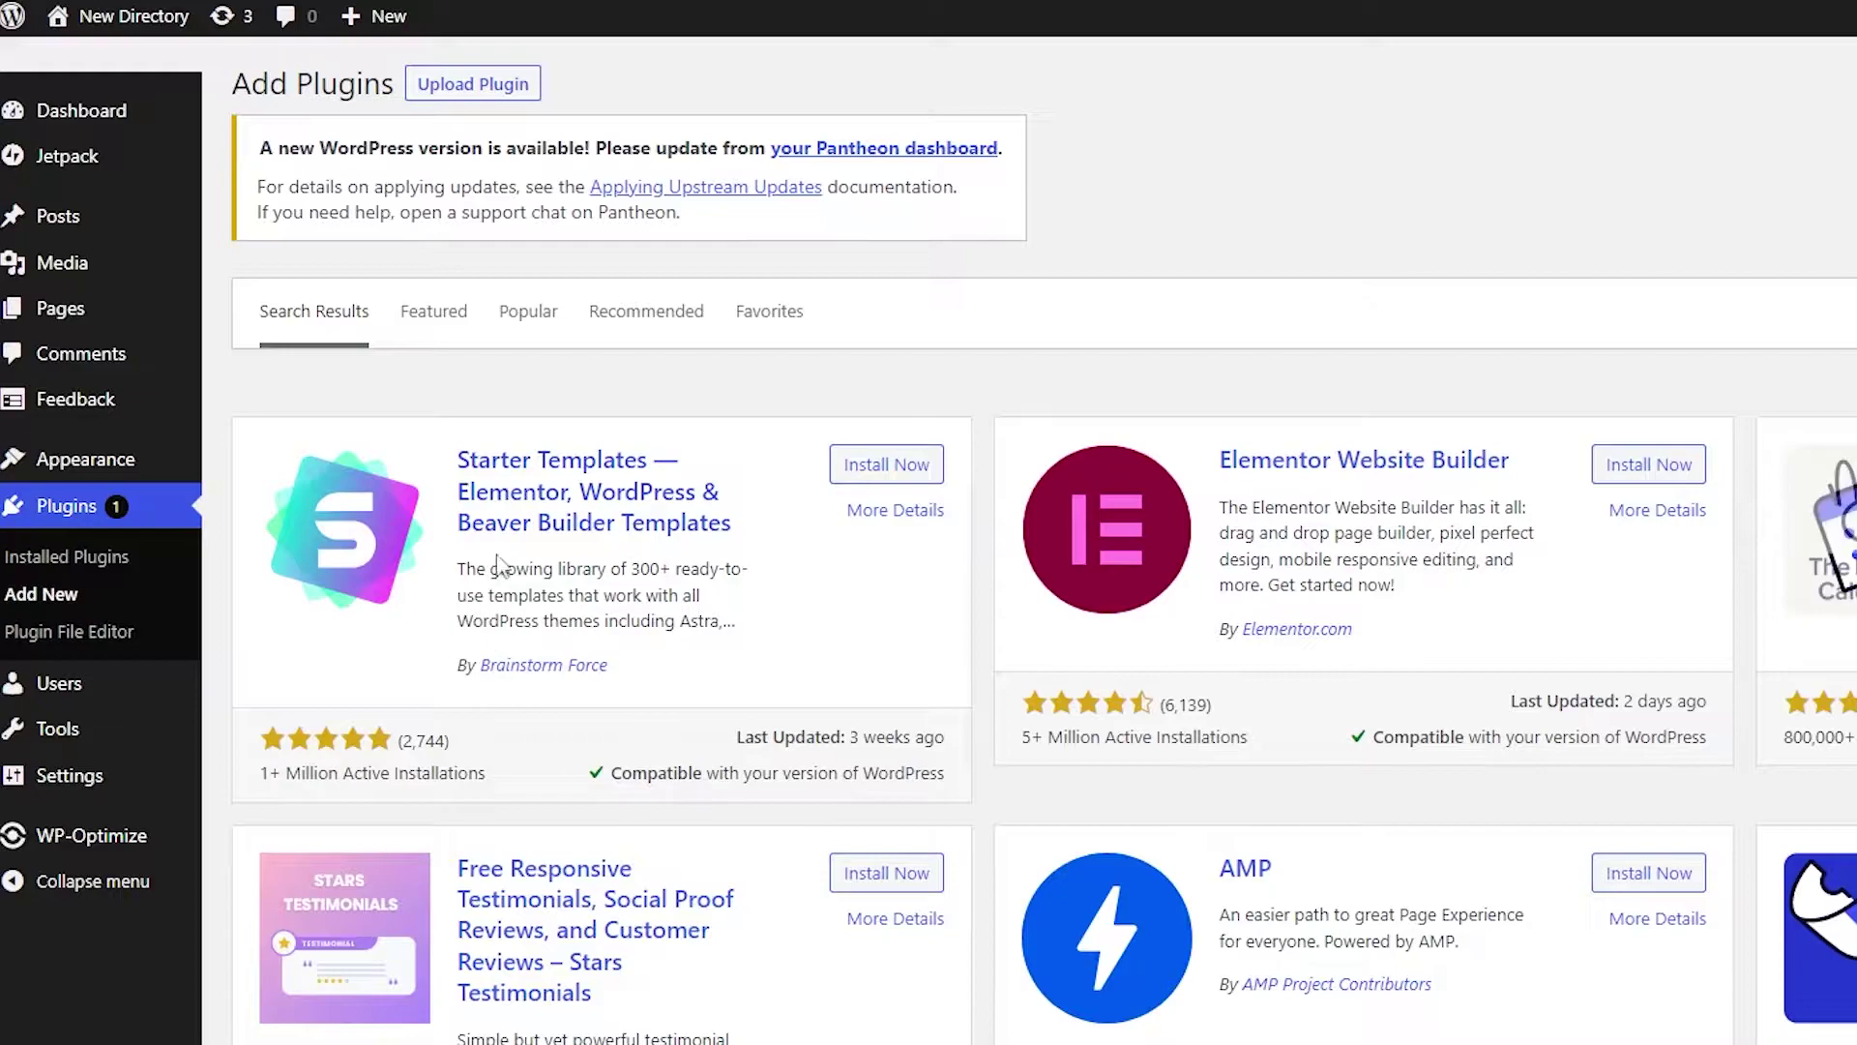
# Install and activate the Starter Templates and Elementor Website Builder plugins.
pyautogui.click(884, 471)
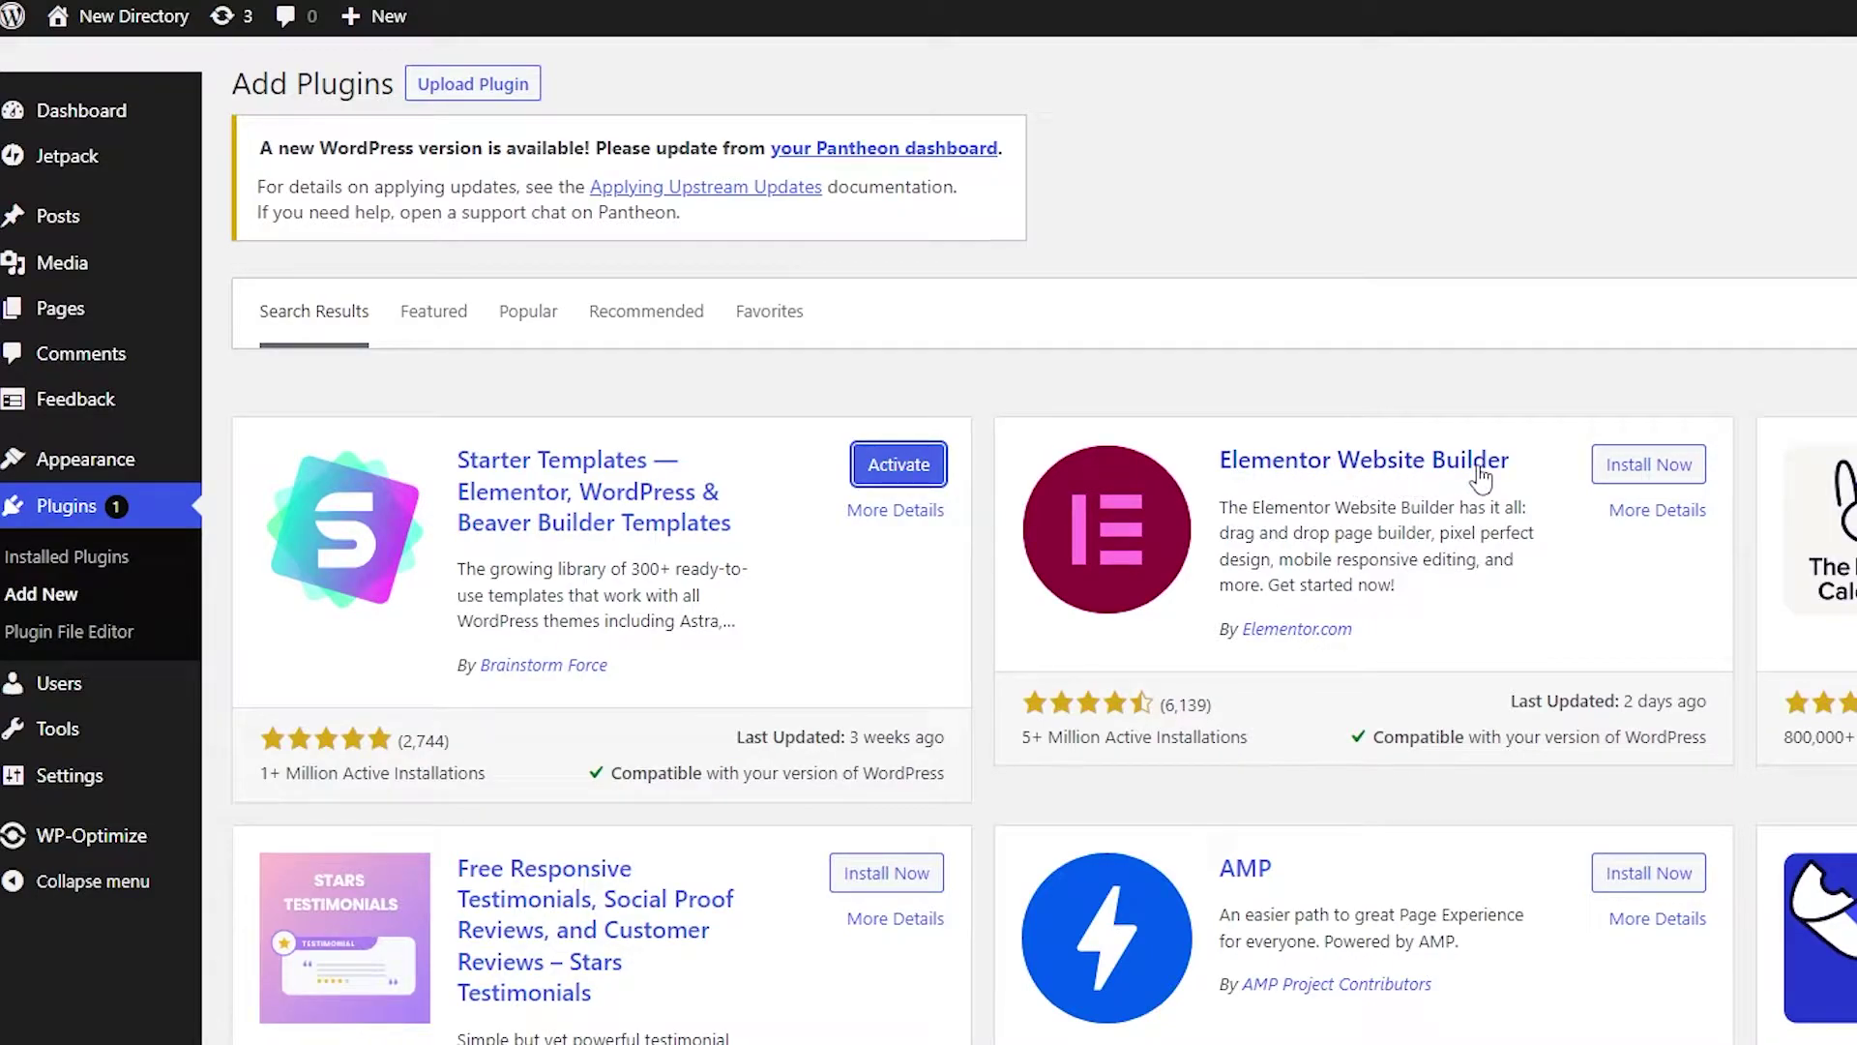
pyautogui.click(1691, 477)
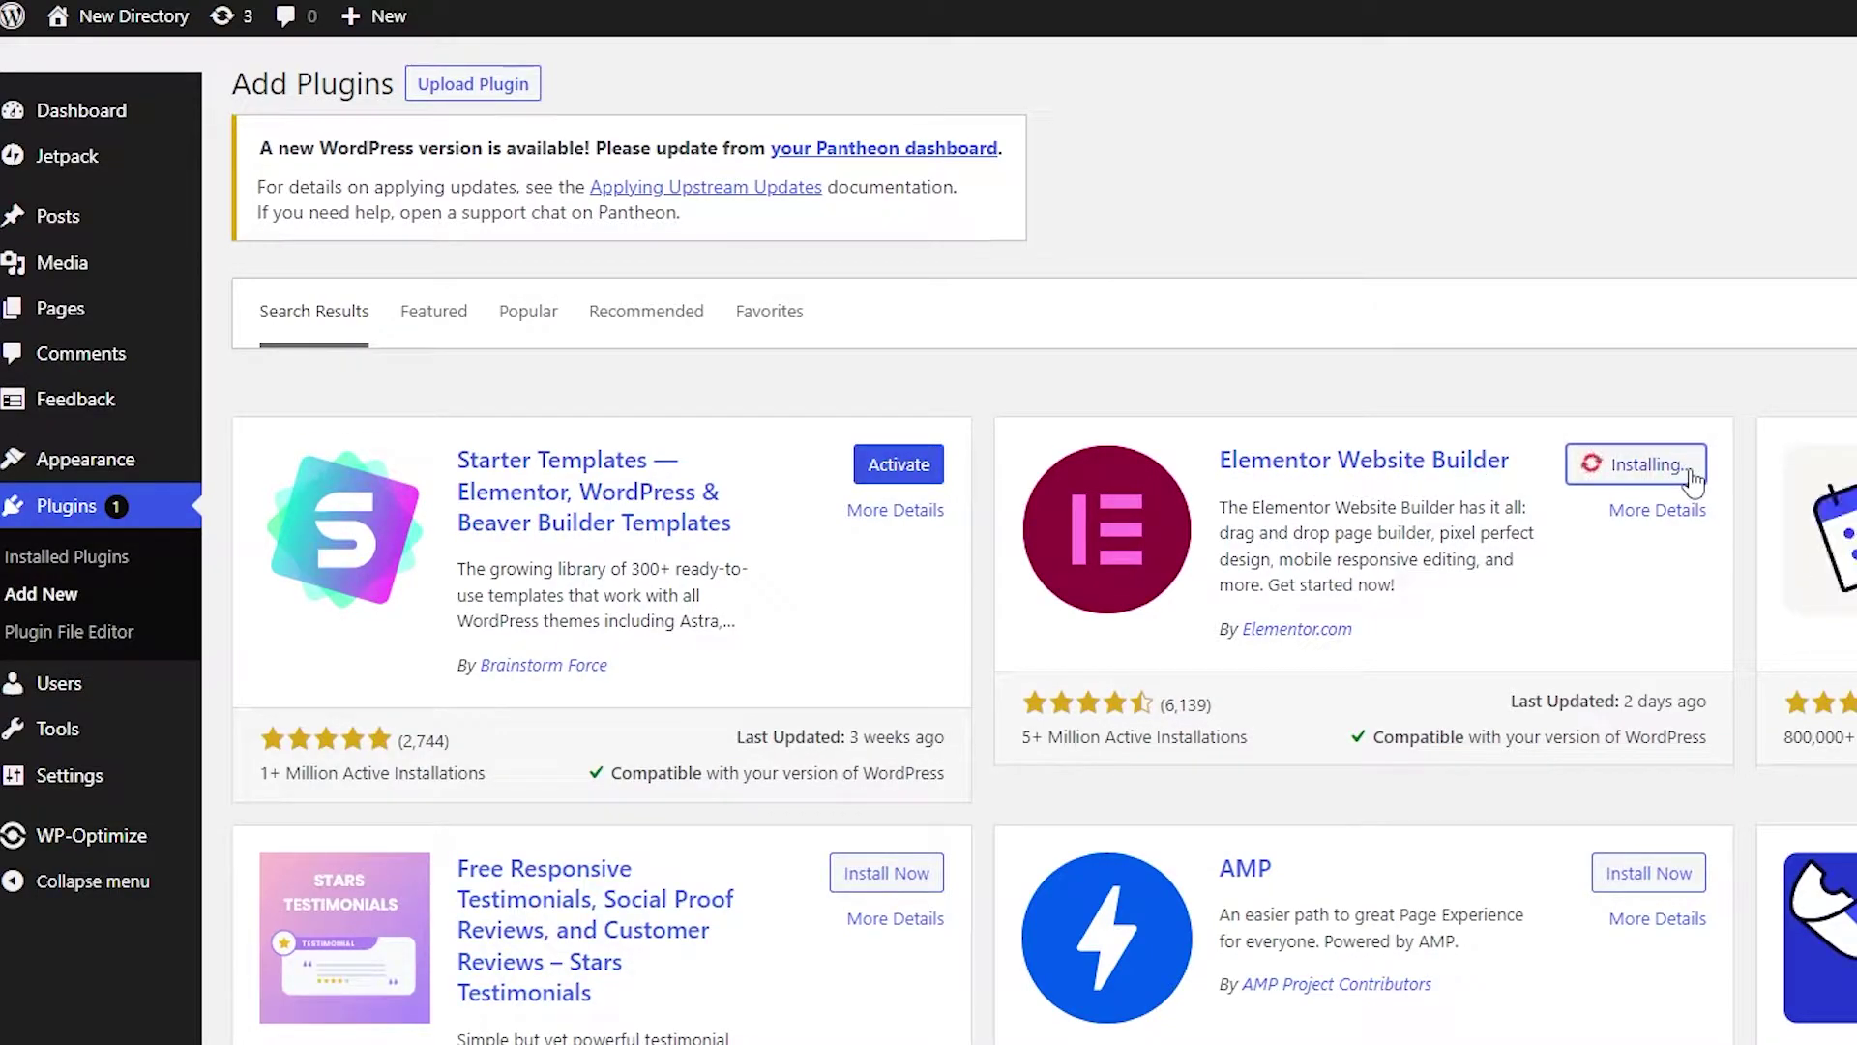
pyautogui.click(873, 468)
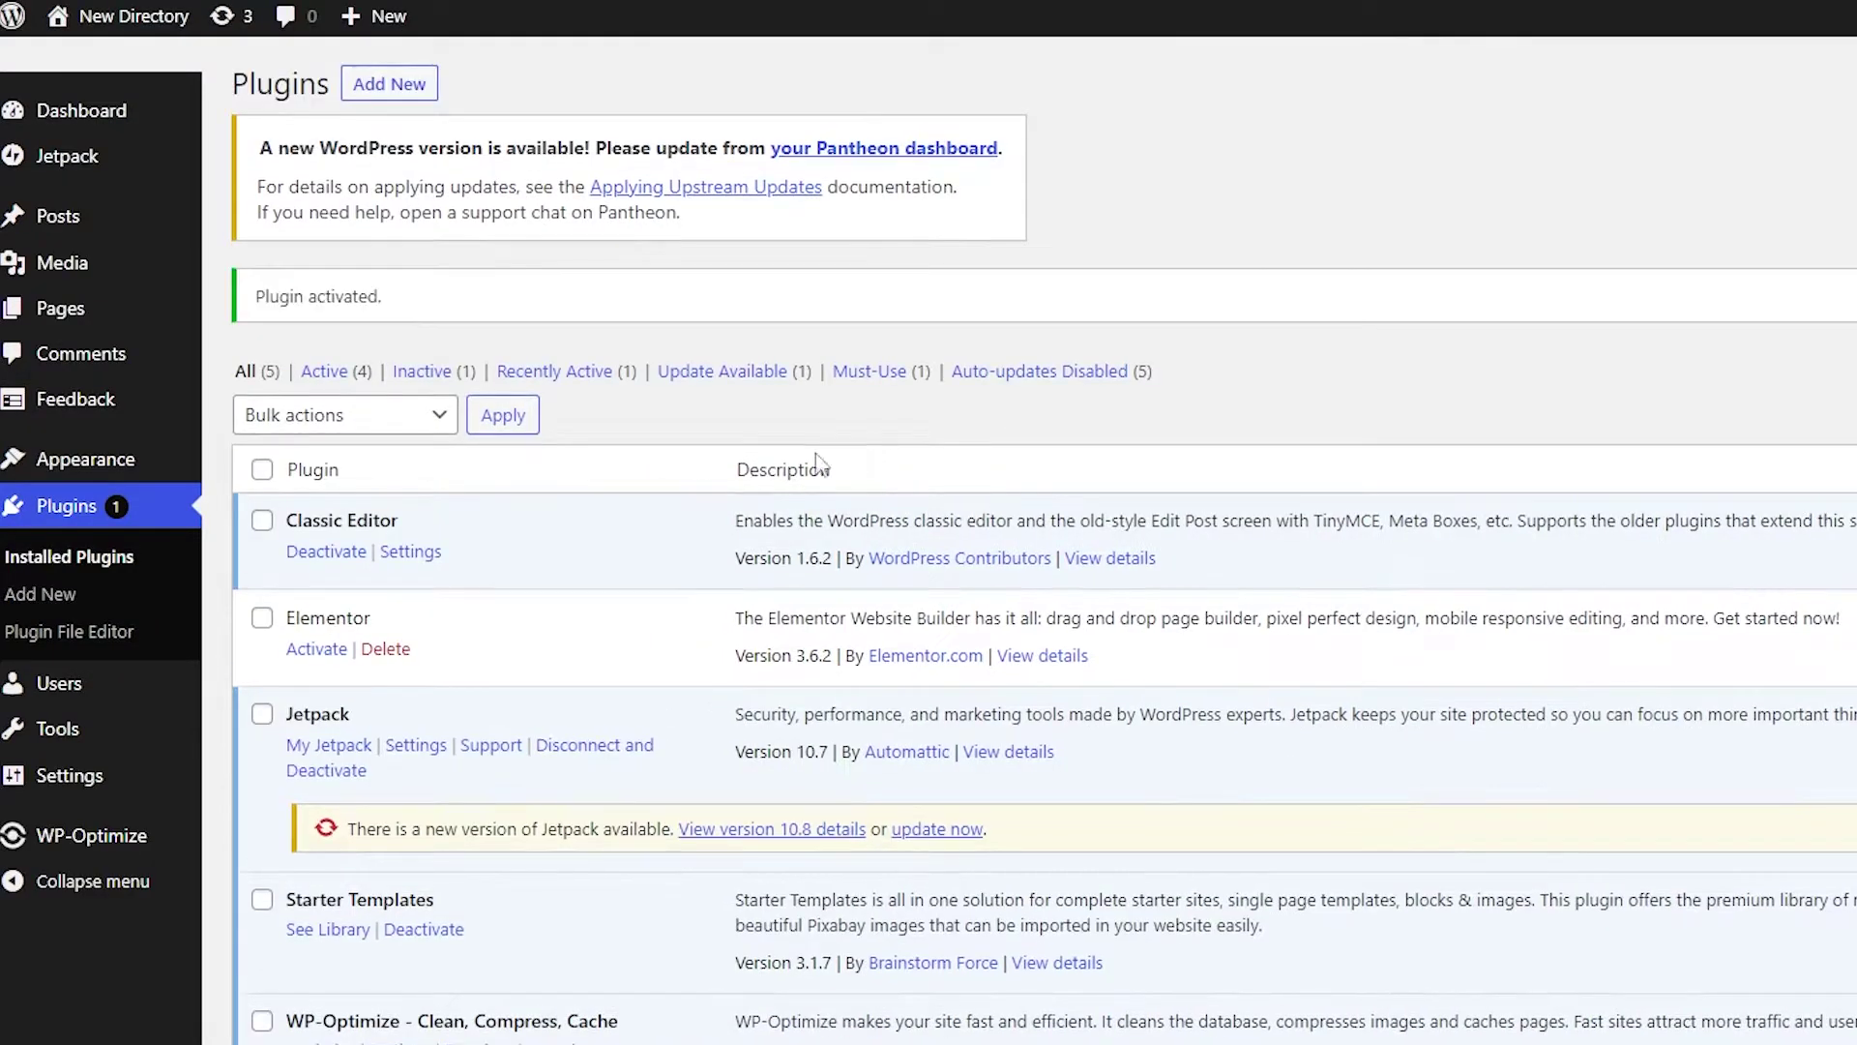
pyautogui.scroll(-3, 817, 464)
pyautogui.click(317, 422)
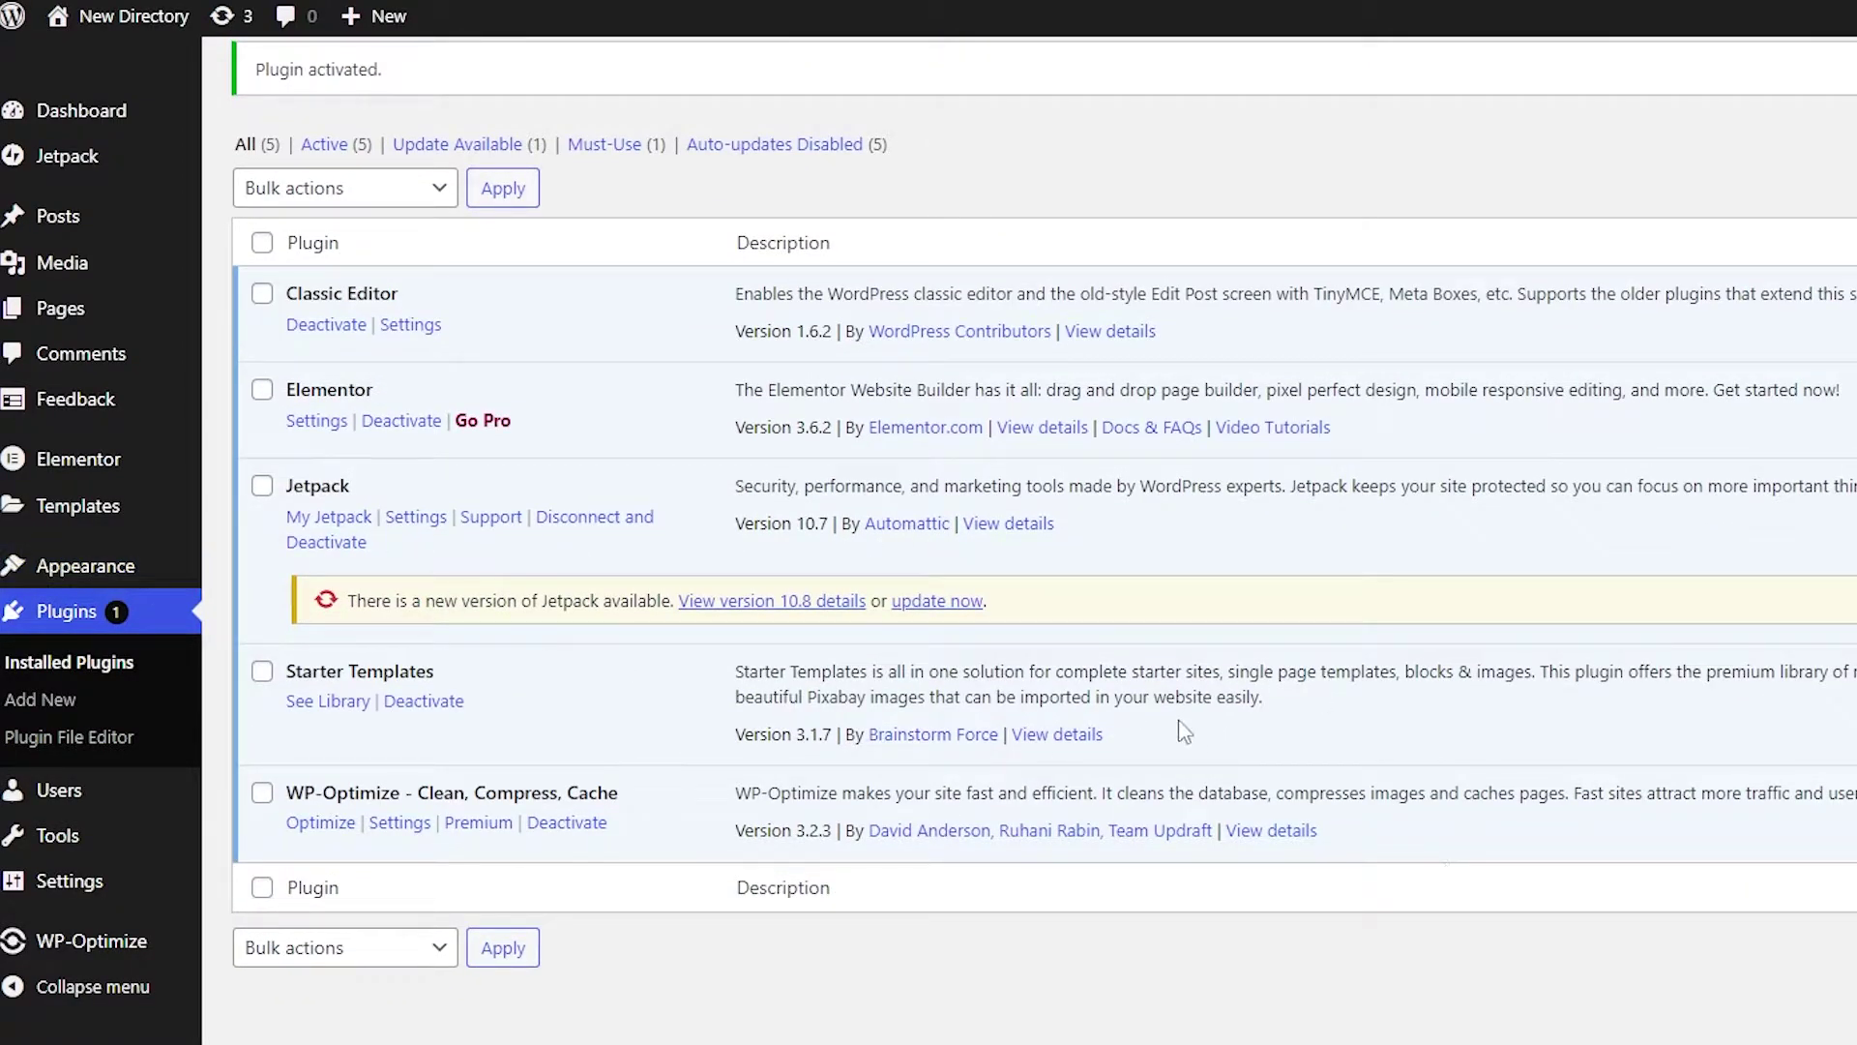
# Open the Starter Templates library from the Appearance menu and scroll its design grid.
pyautogui.moveTo(79, 581)
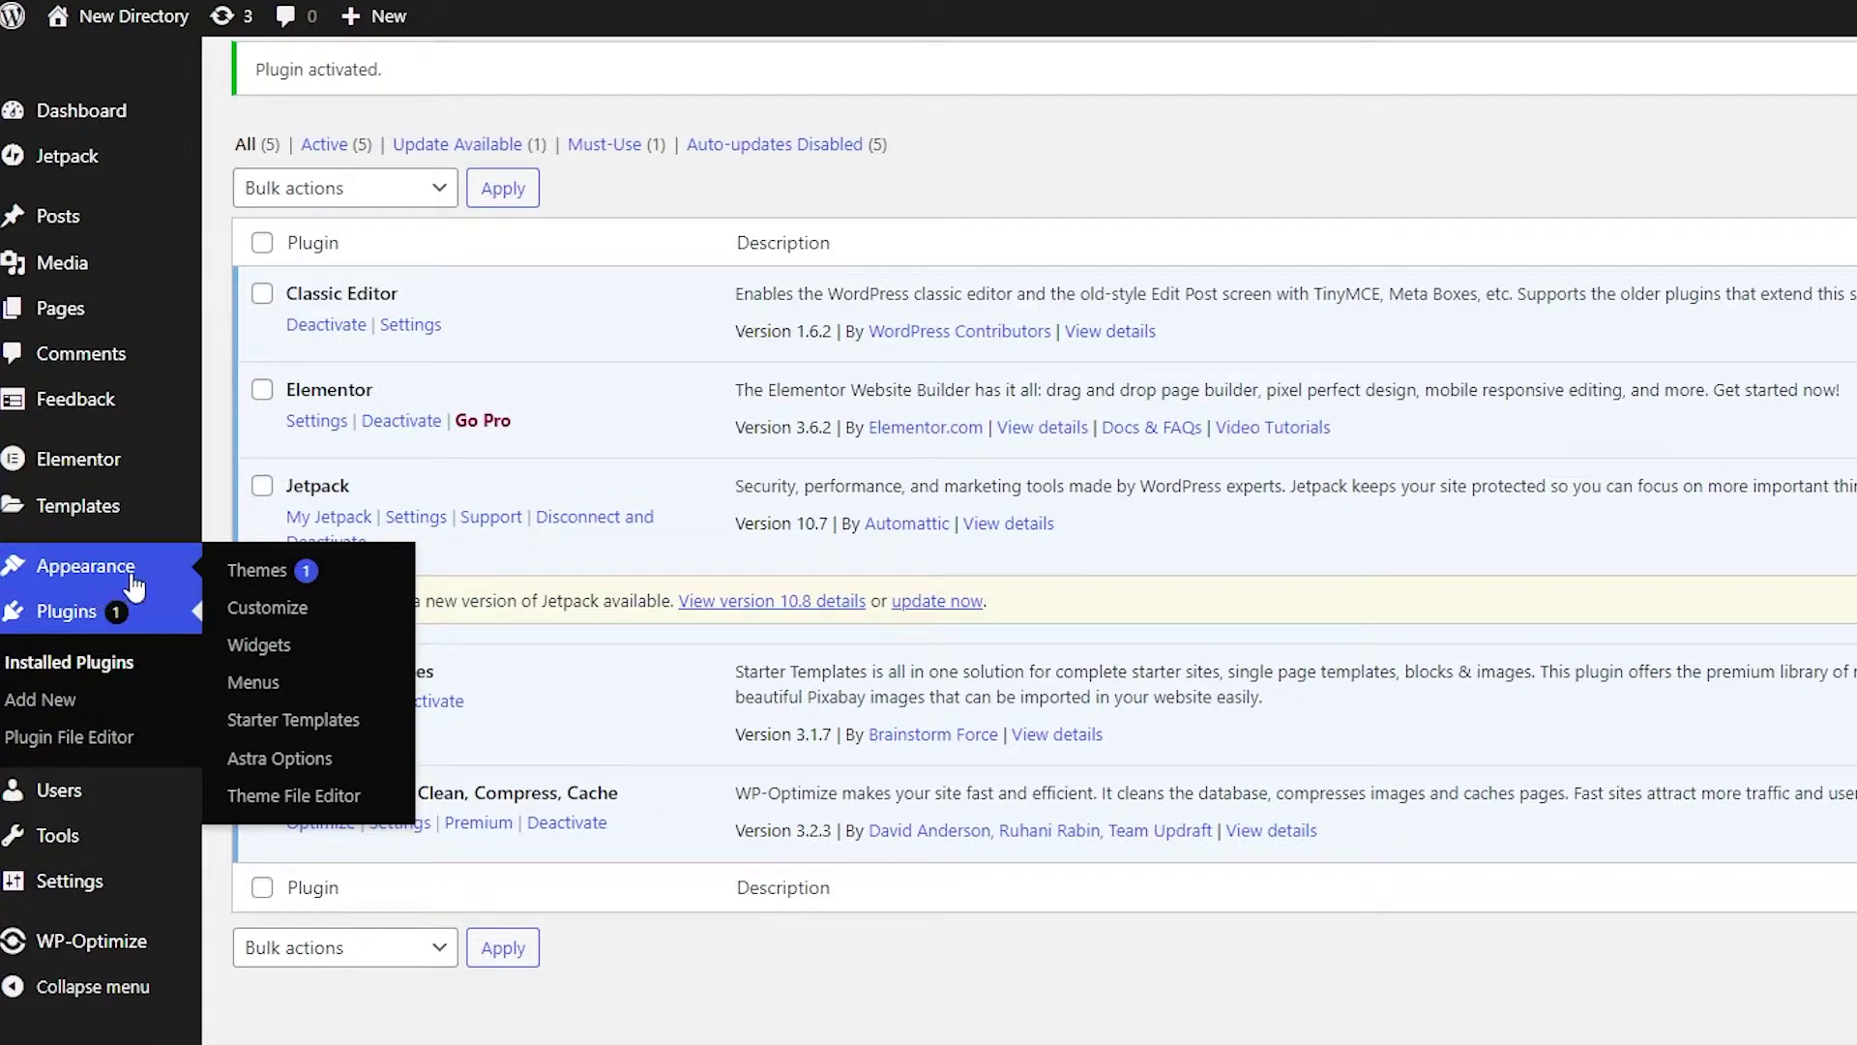
pyautogui.click(335, 733)
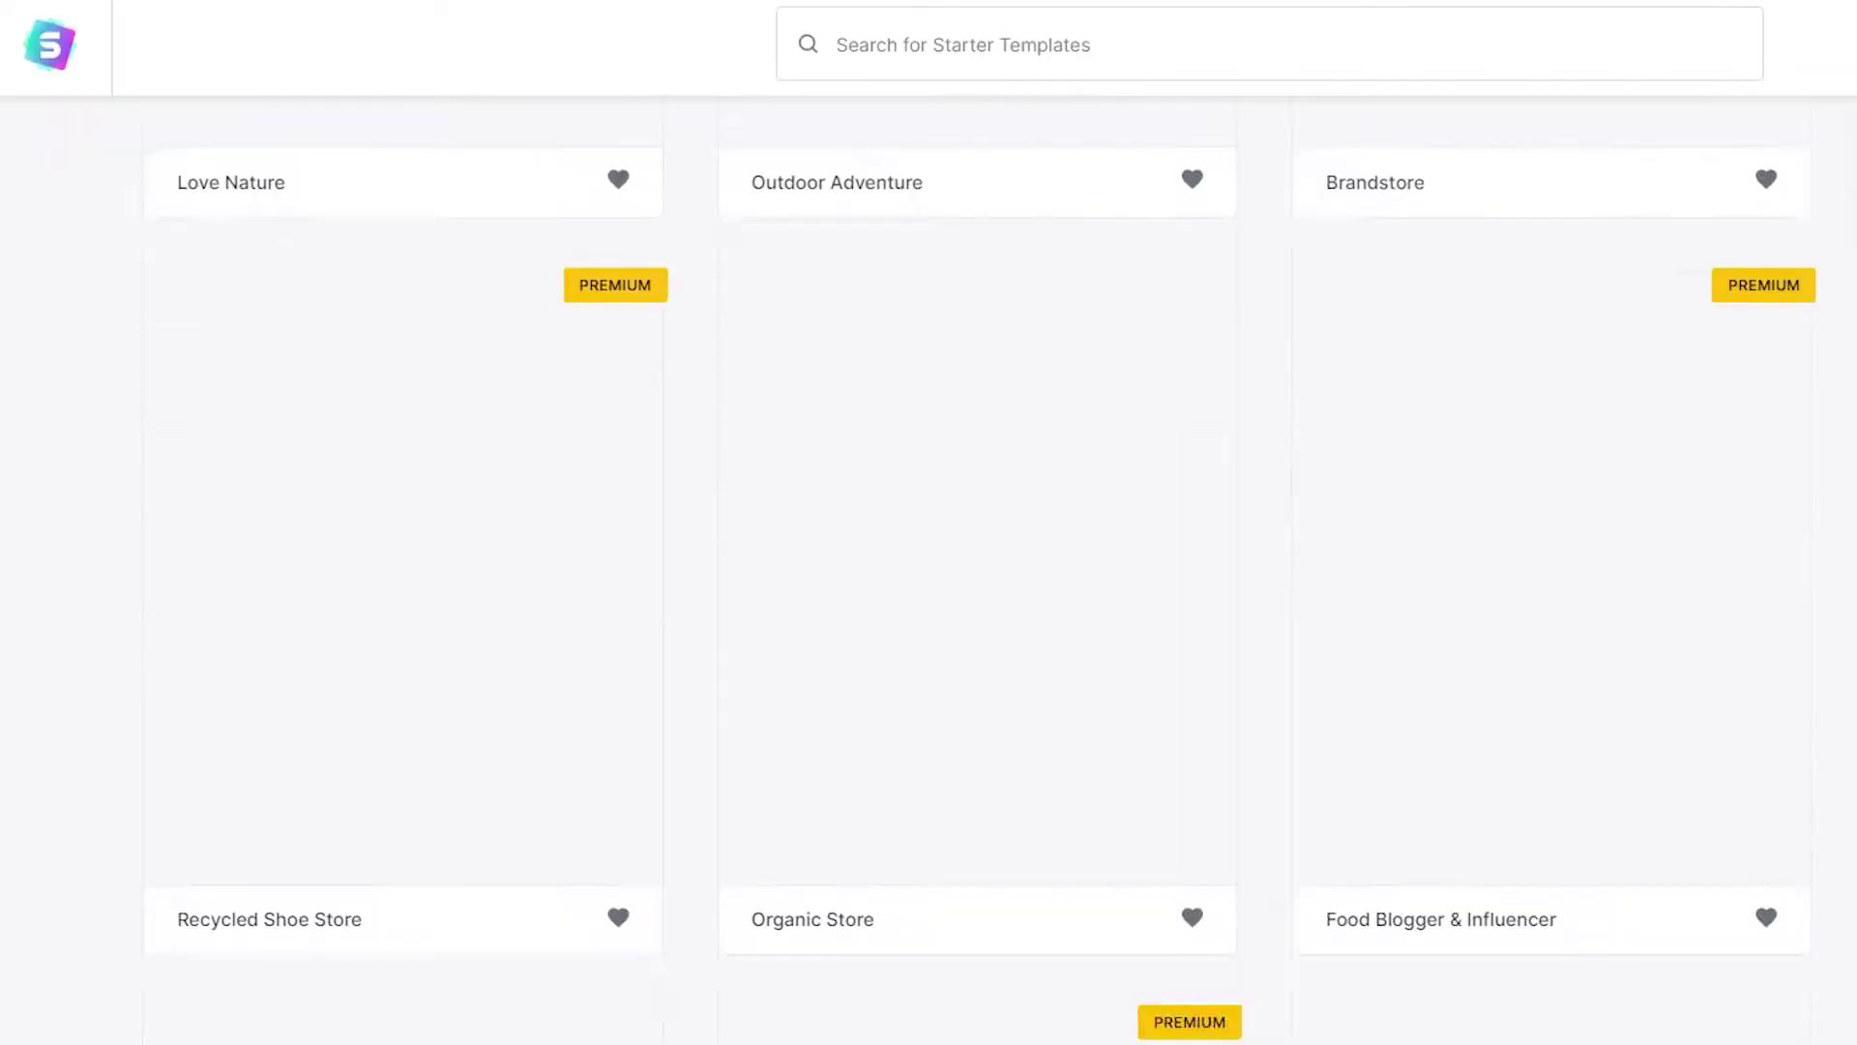
pyautogui.scroll(-5, 977, 571)
pyautogui.scroll(-3, 1825, 531)
pyautogui.scroll(15, 1825, 531)
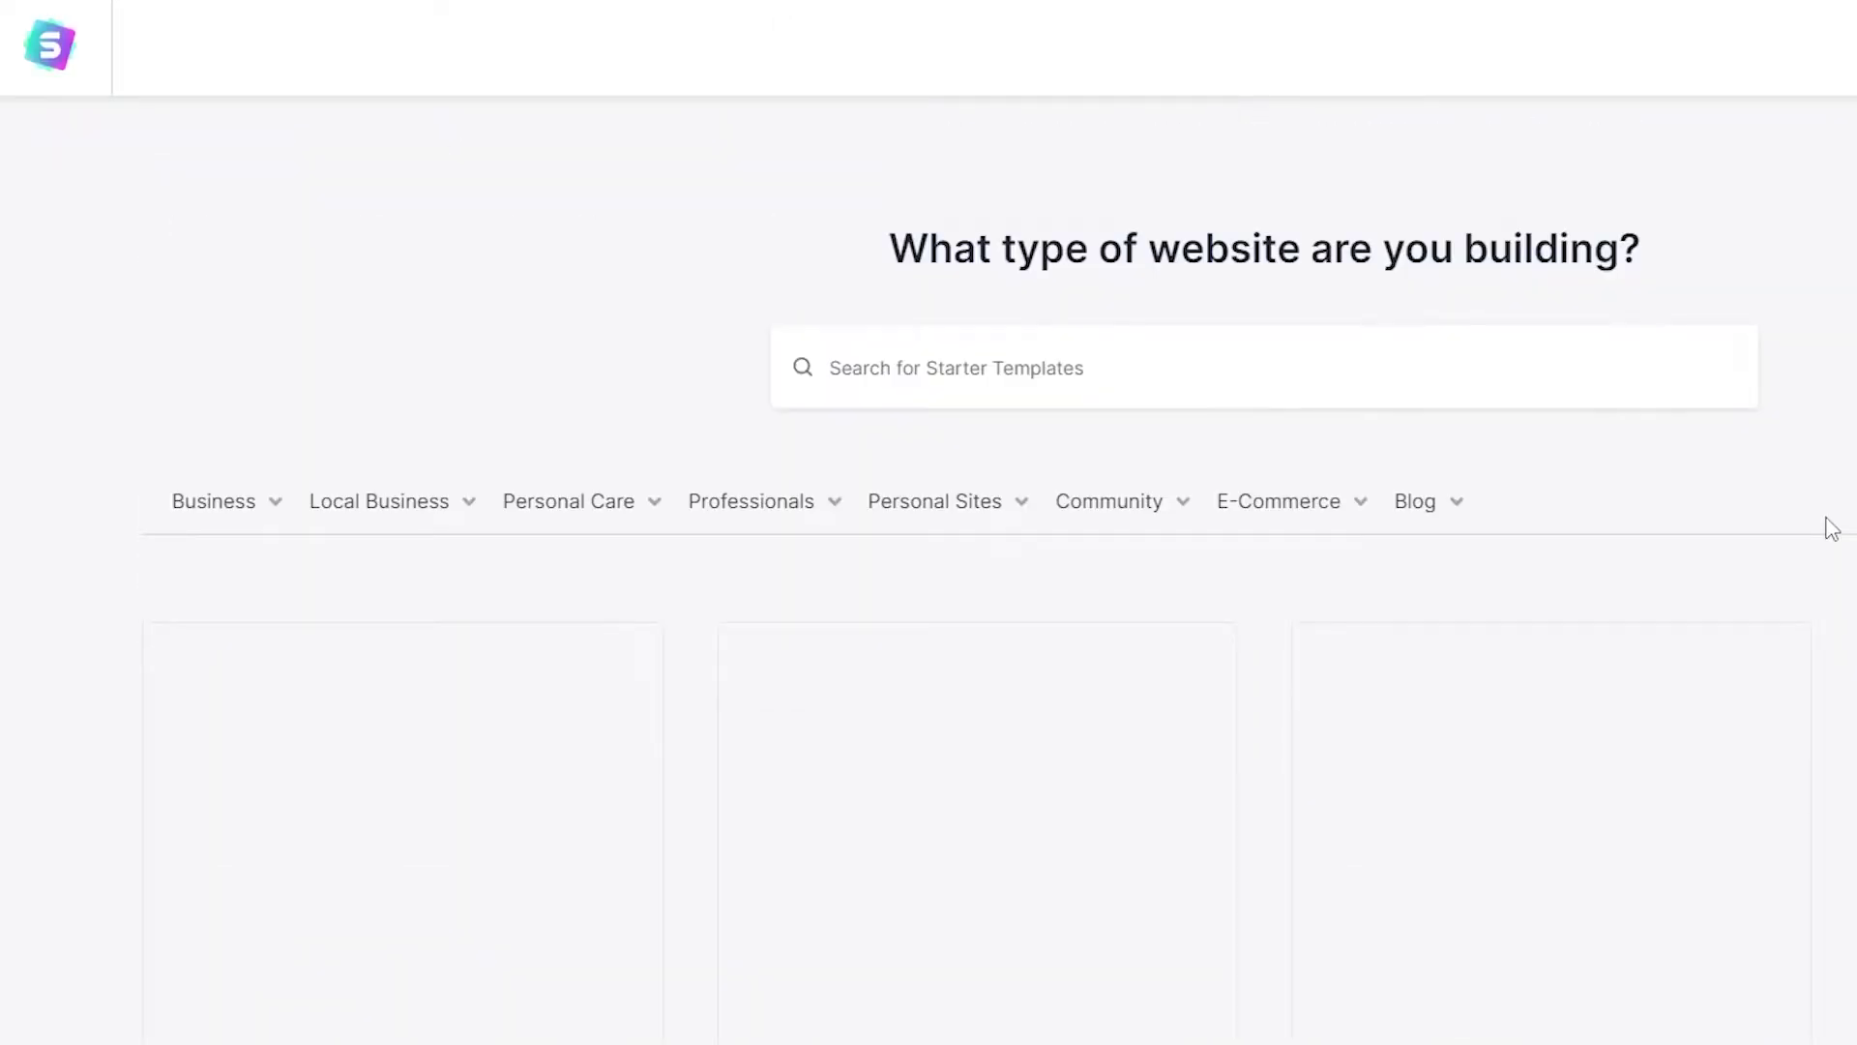
pyautogui.scroll(-5, 1831, 529)
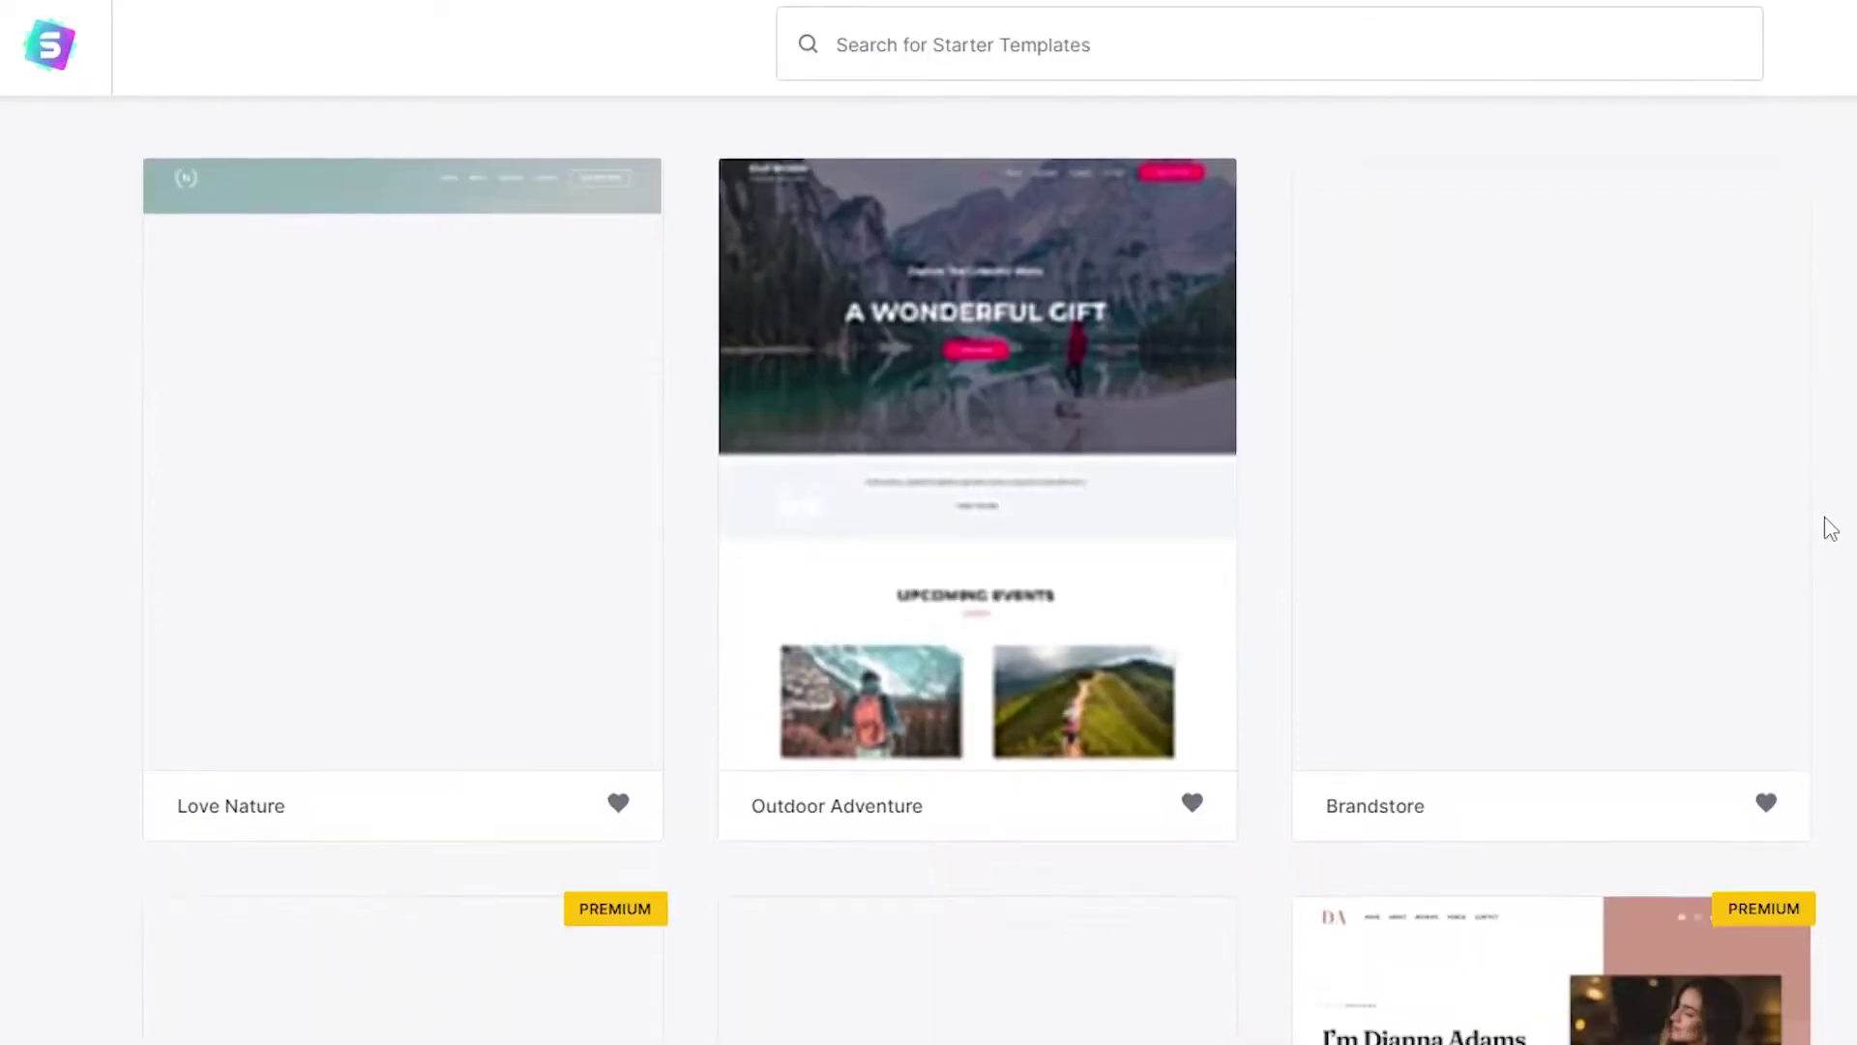
pyautogui.scroll(5, 1826, 522)
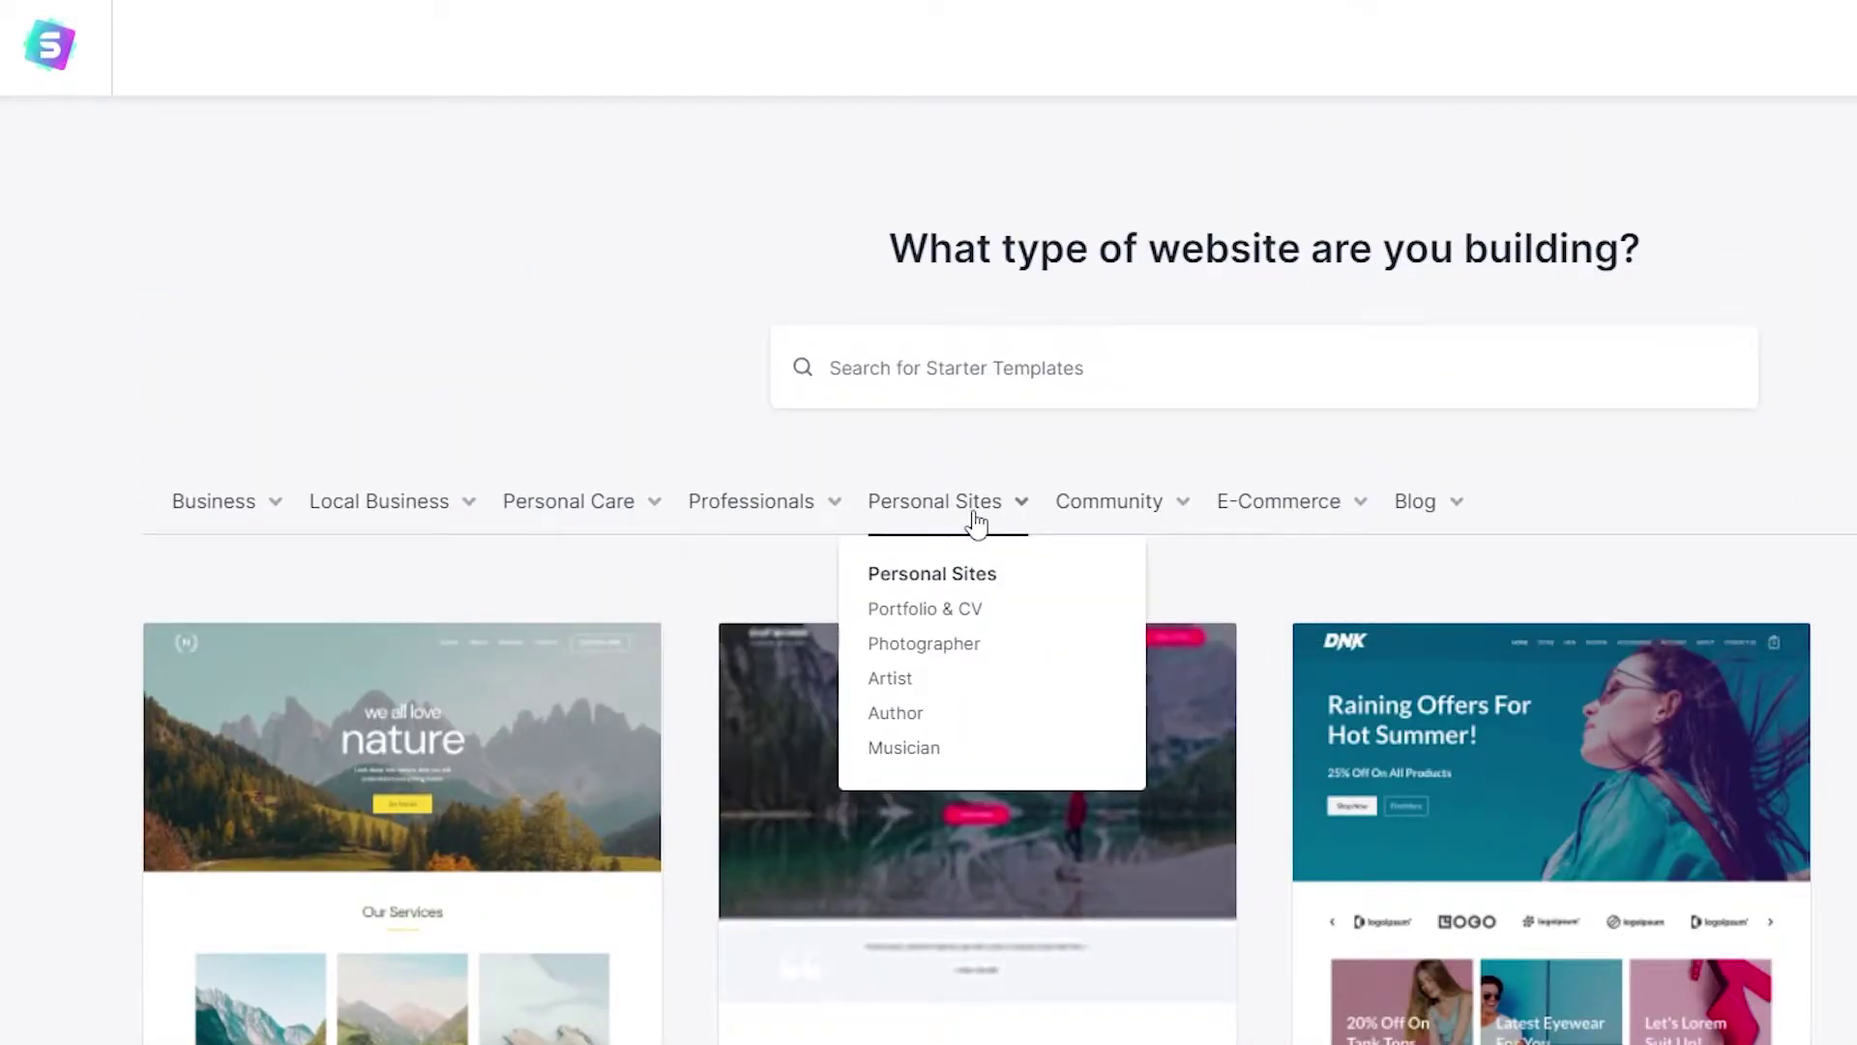
# Browse the template category tabs and scroll further through the ready-made designs.
pyautogui.moveTo(1088, 505)
pyautogui.moveTo(1326, 508)
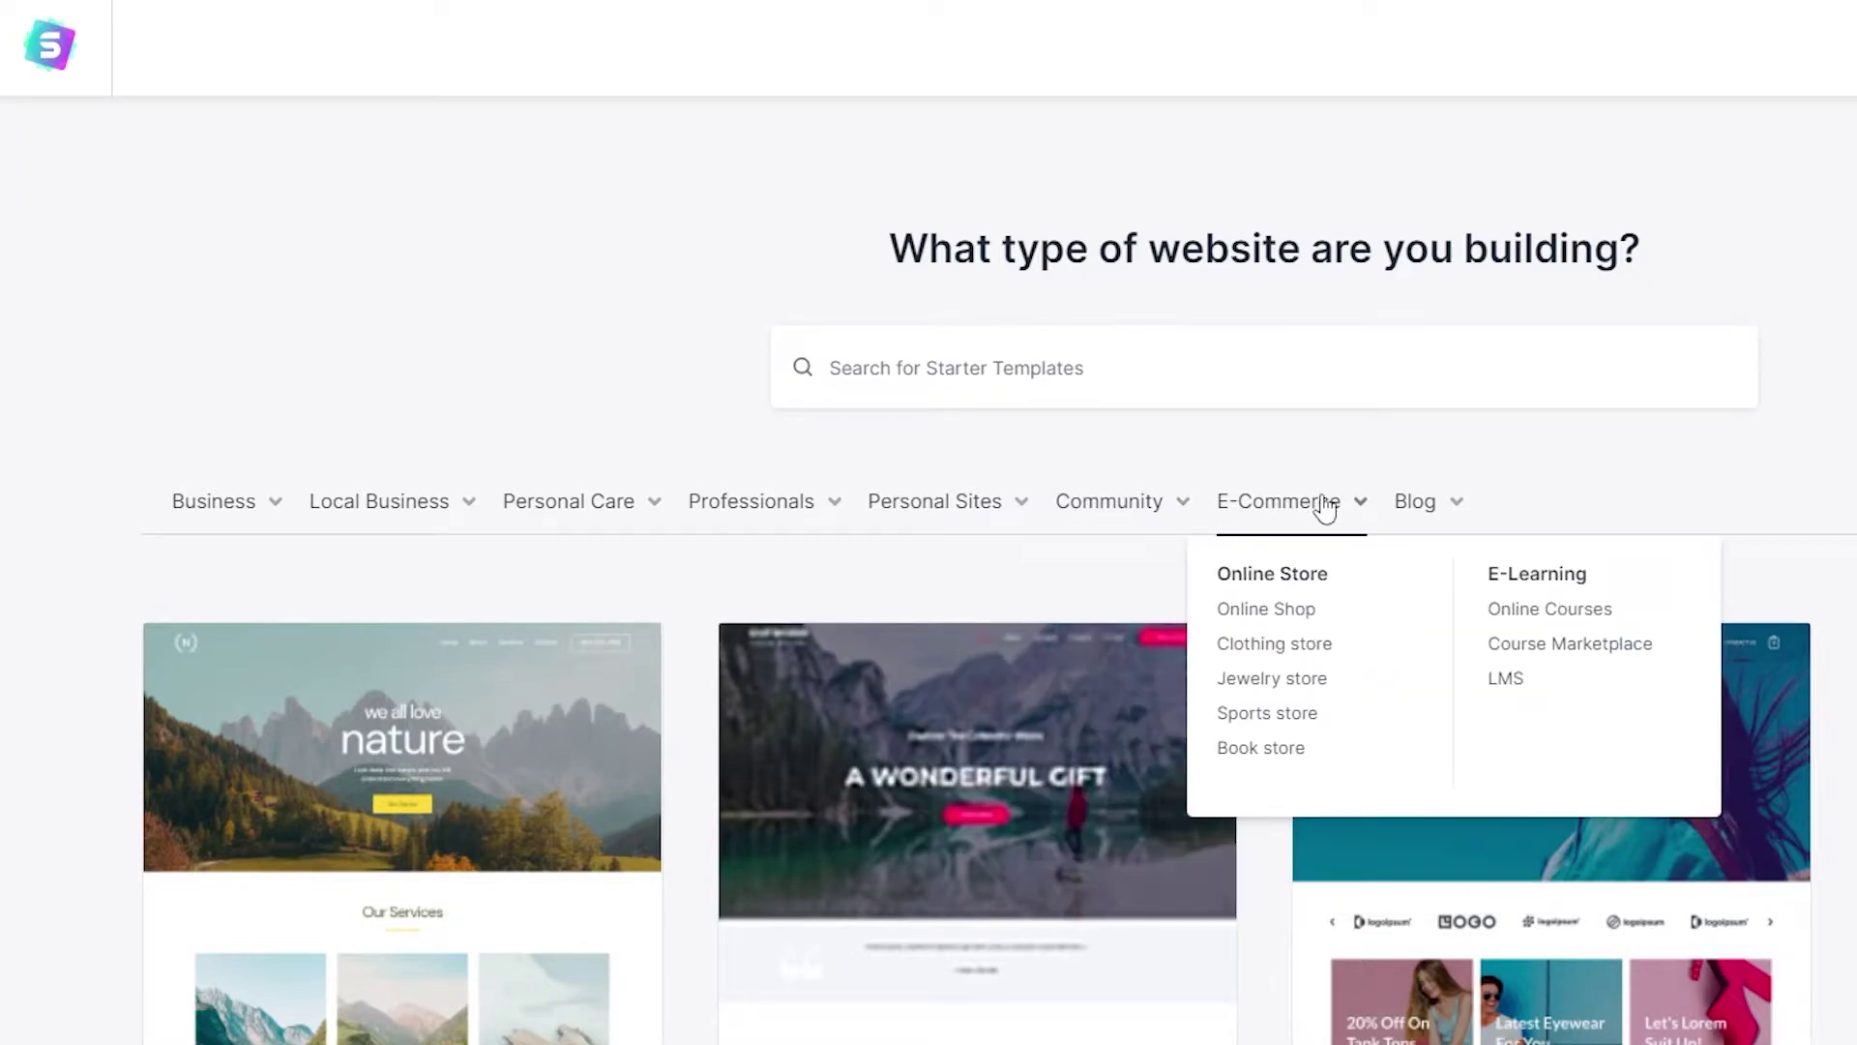
pyautogui.scroll(-15, 1778, 909)
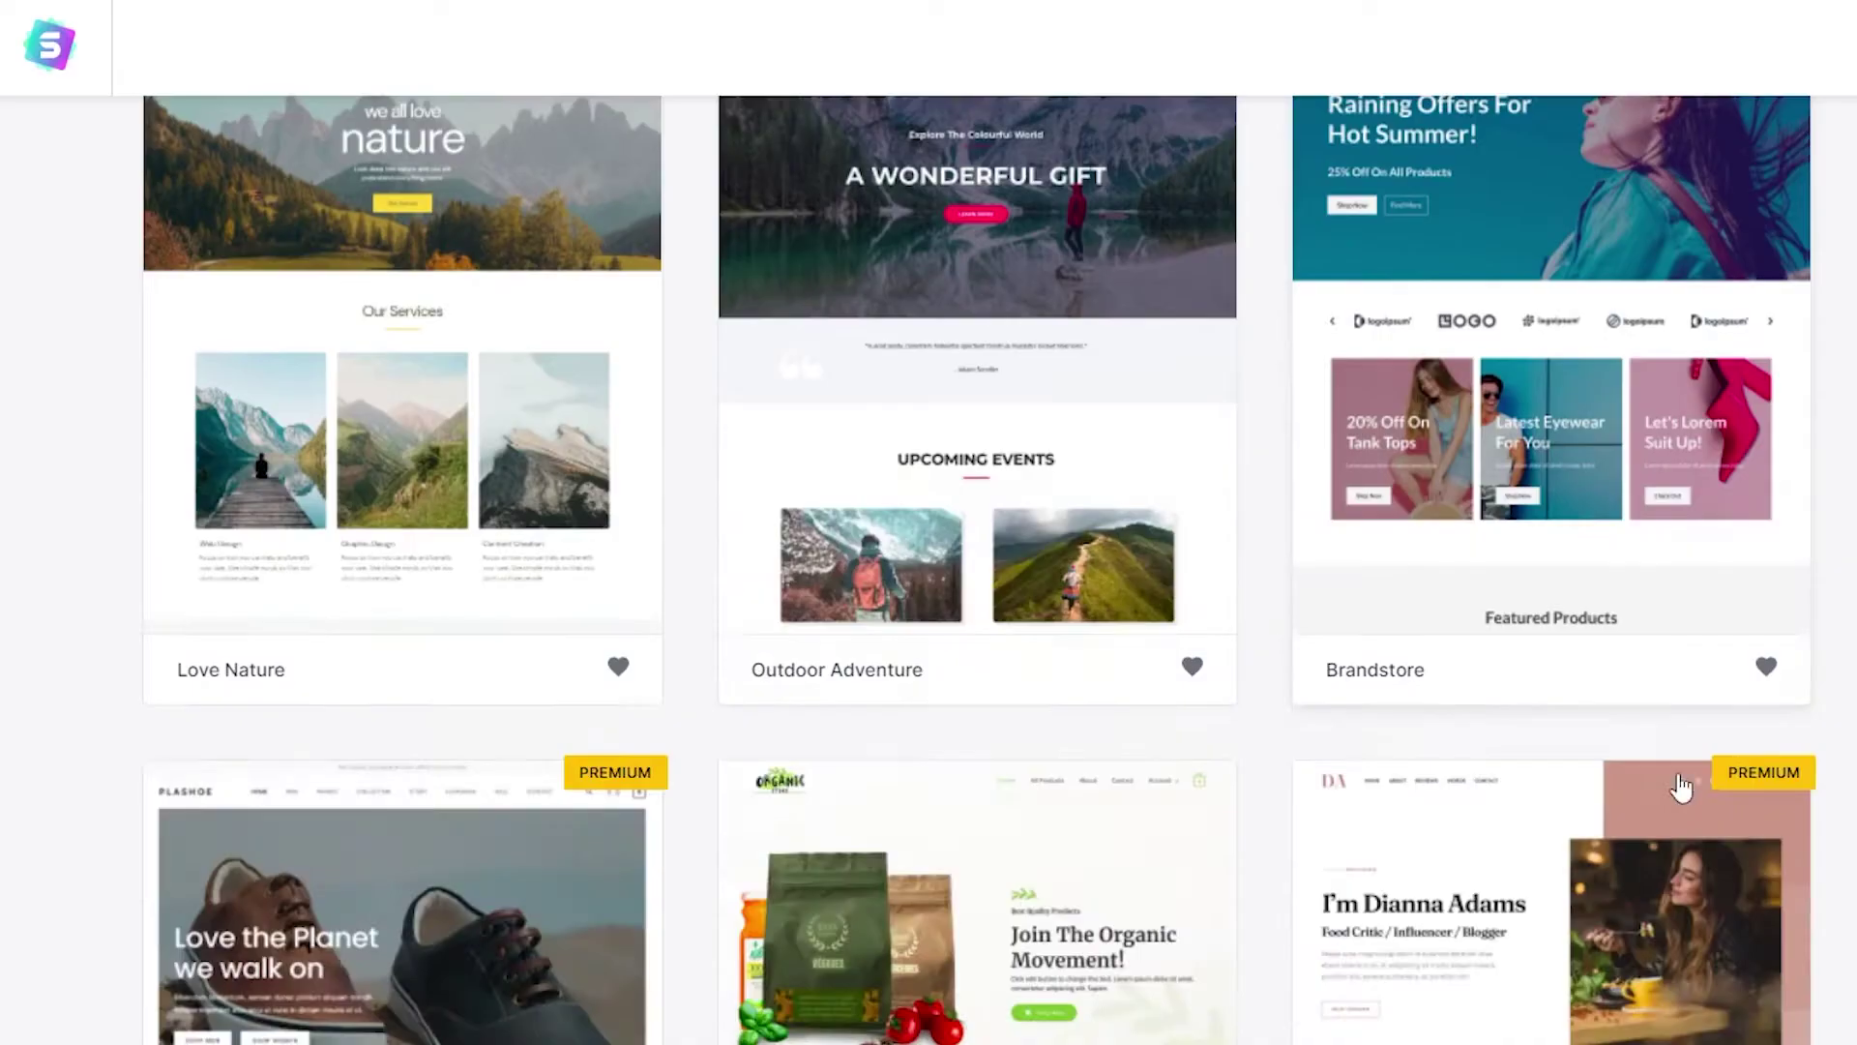
pyautogui.scroll(-5, 1224, 884)
pyautogui.scroll(-11, 1262, 863)
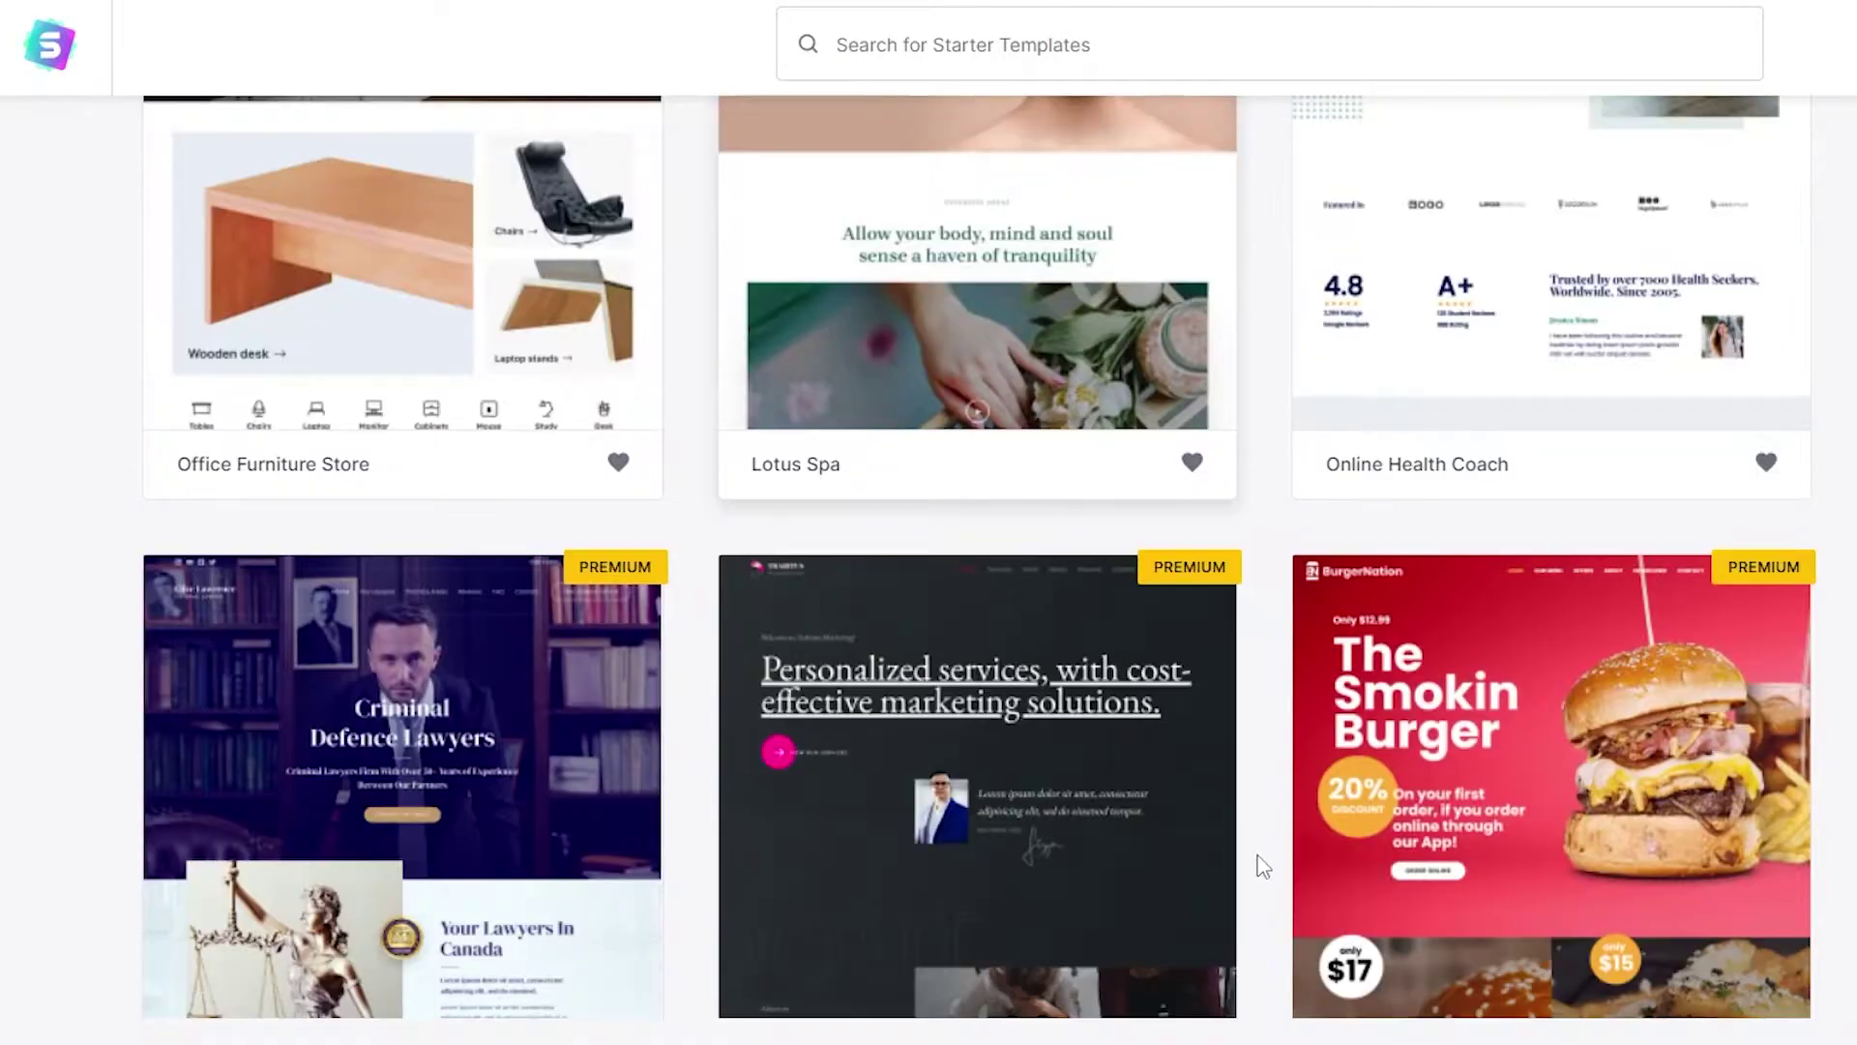
pyautogui.scroll(4, 1464, 128)
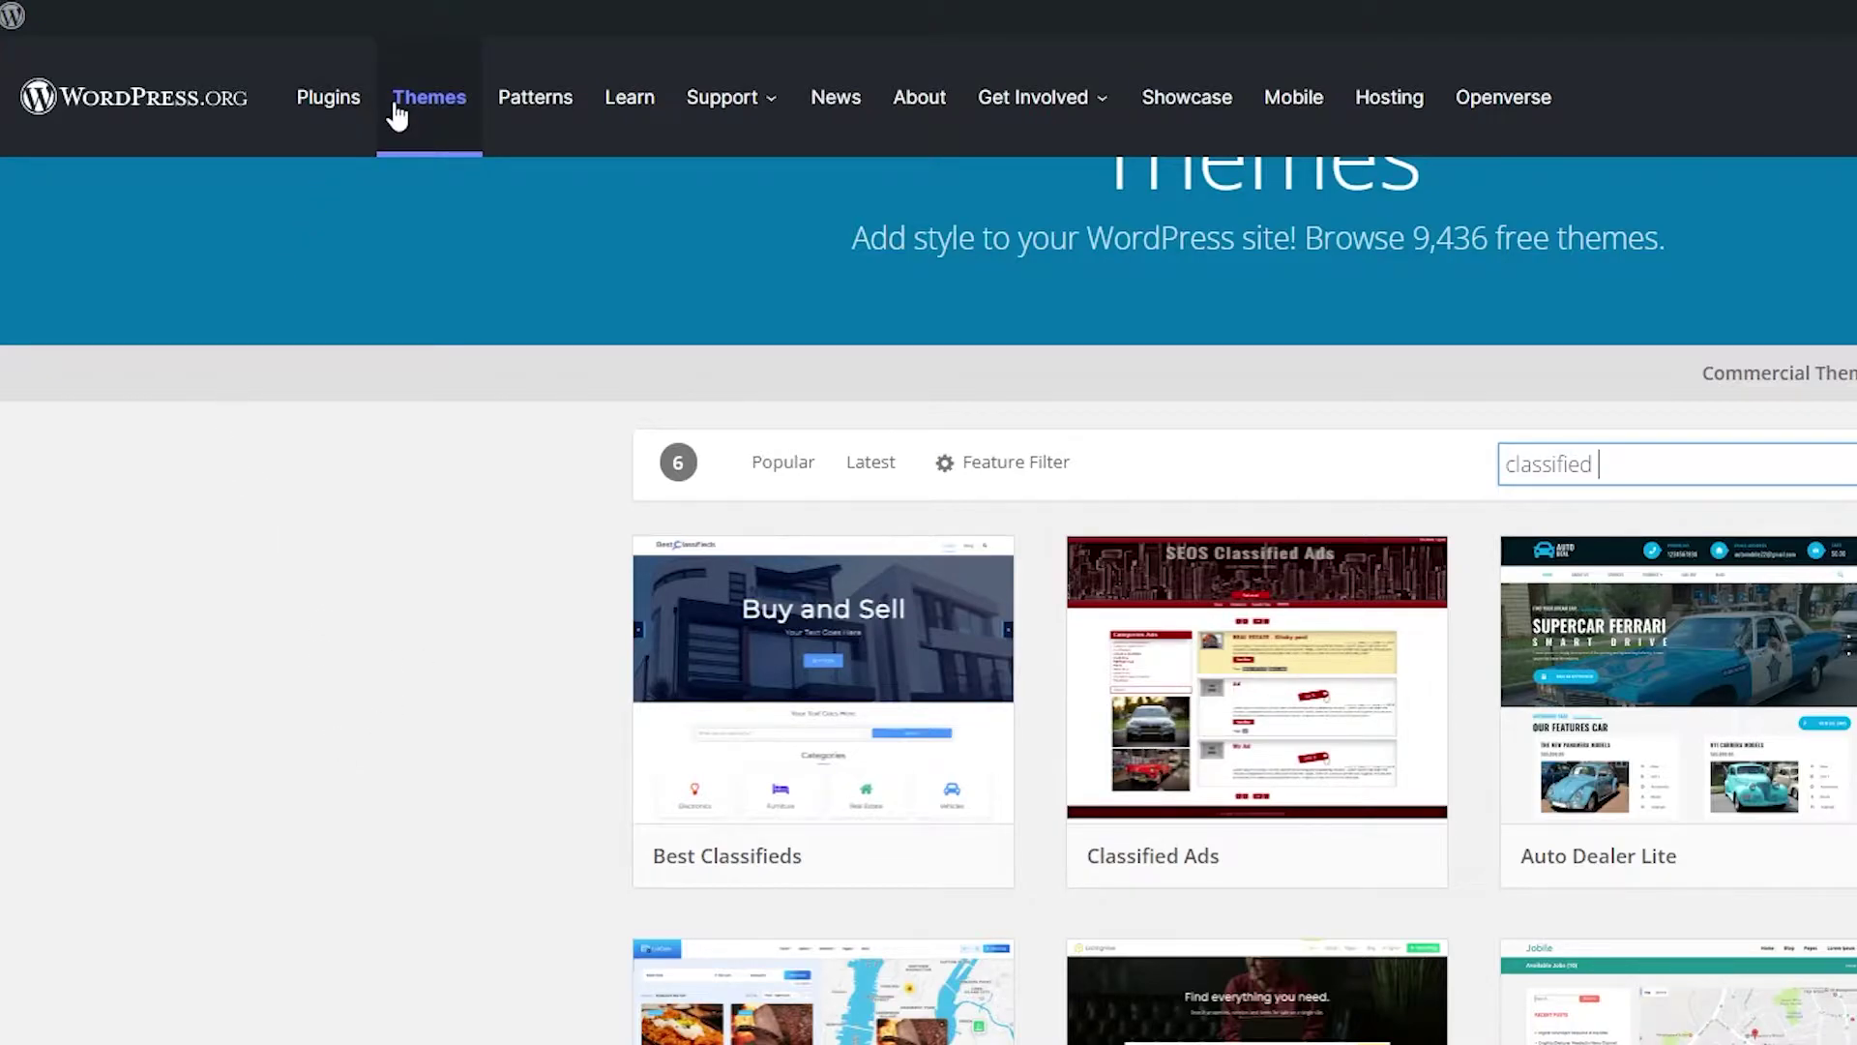
# Download the Classified Ads theme as classified-ads.2.5.1.zip and open its Downloads\Compressed folder.
pyautogui.scroll(-7, 1258, 716)
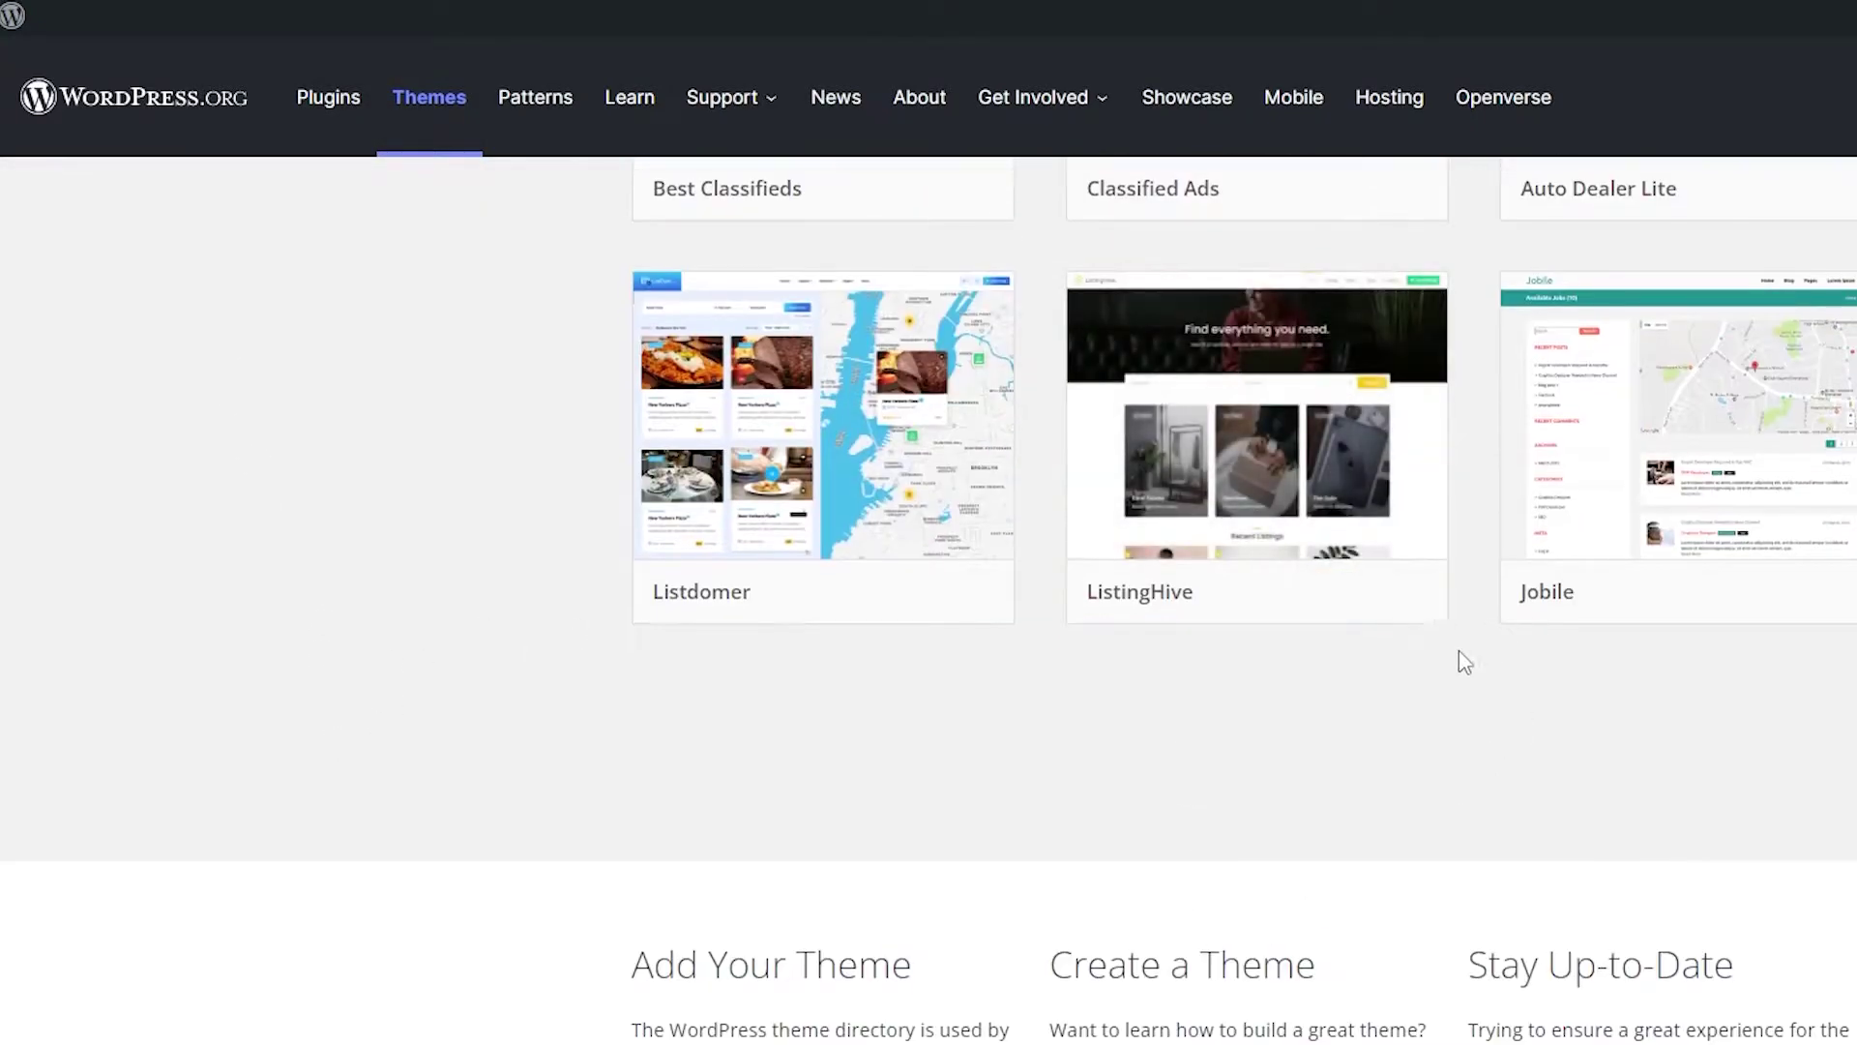
pyautogui.scroll(3, 1455, 664)
pyautogui.scroll(2, 1438, 713)
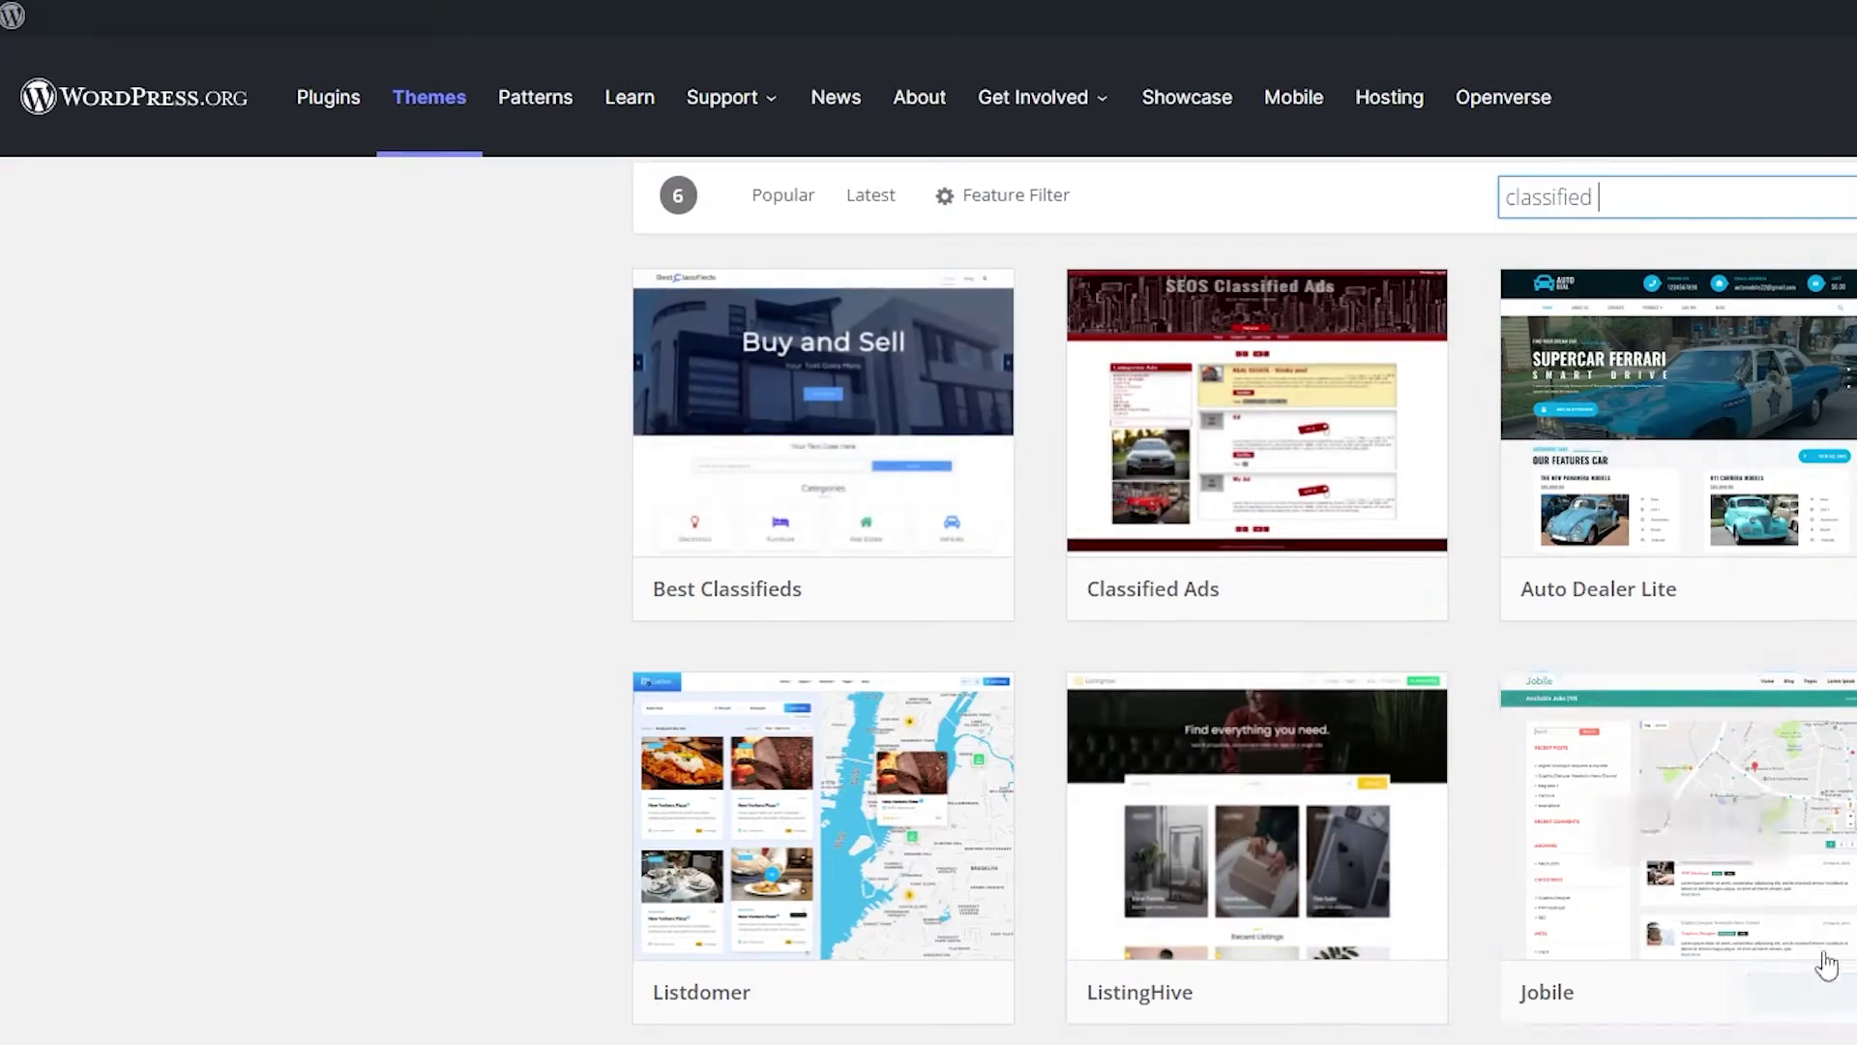
pyautogui.scroll(3, 1641, 838)
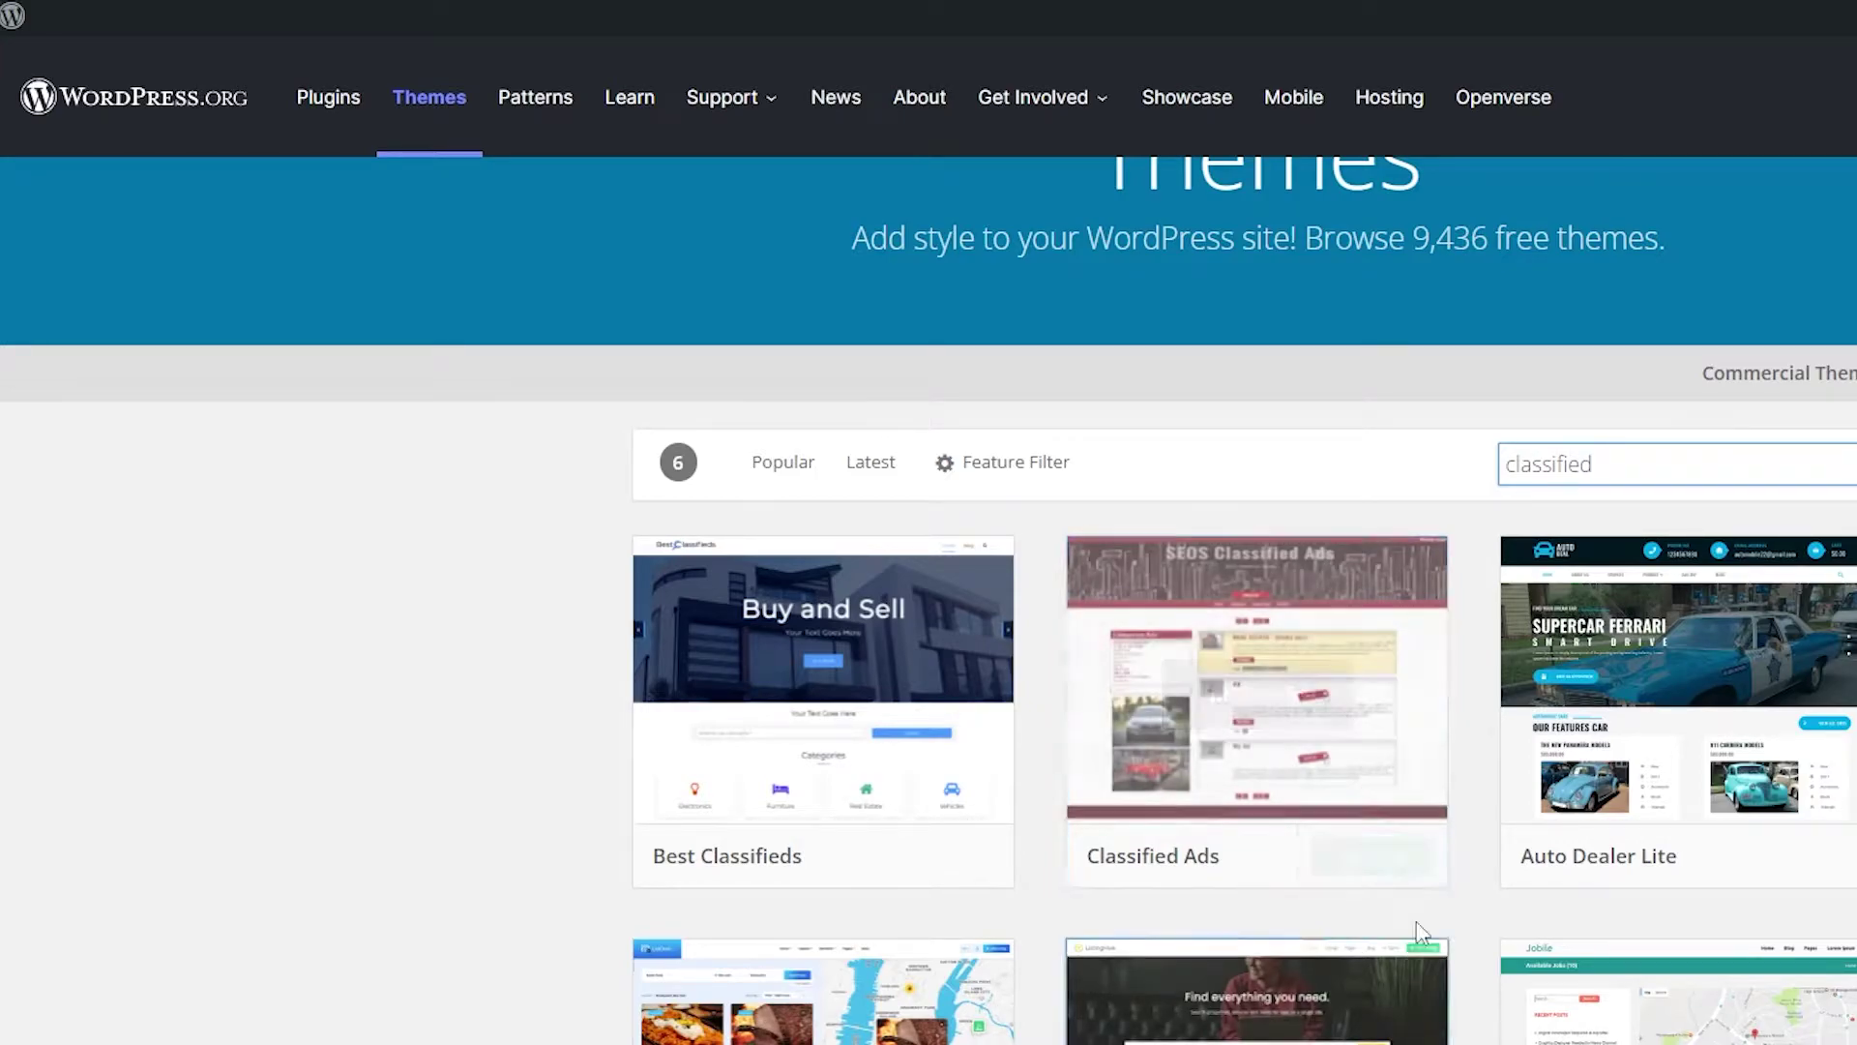
pyautogui.click(1386, 866)
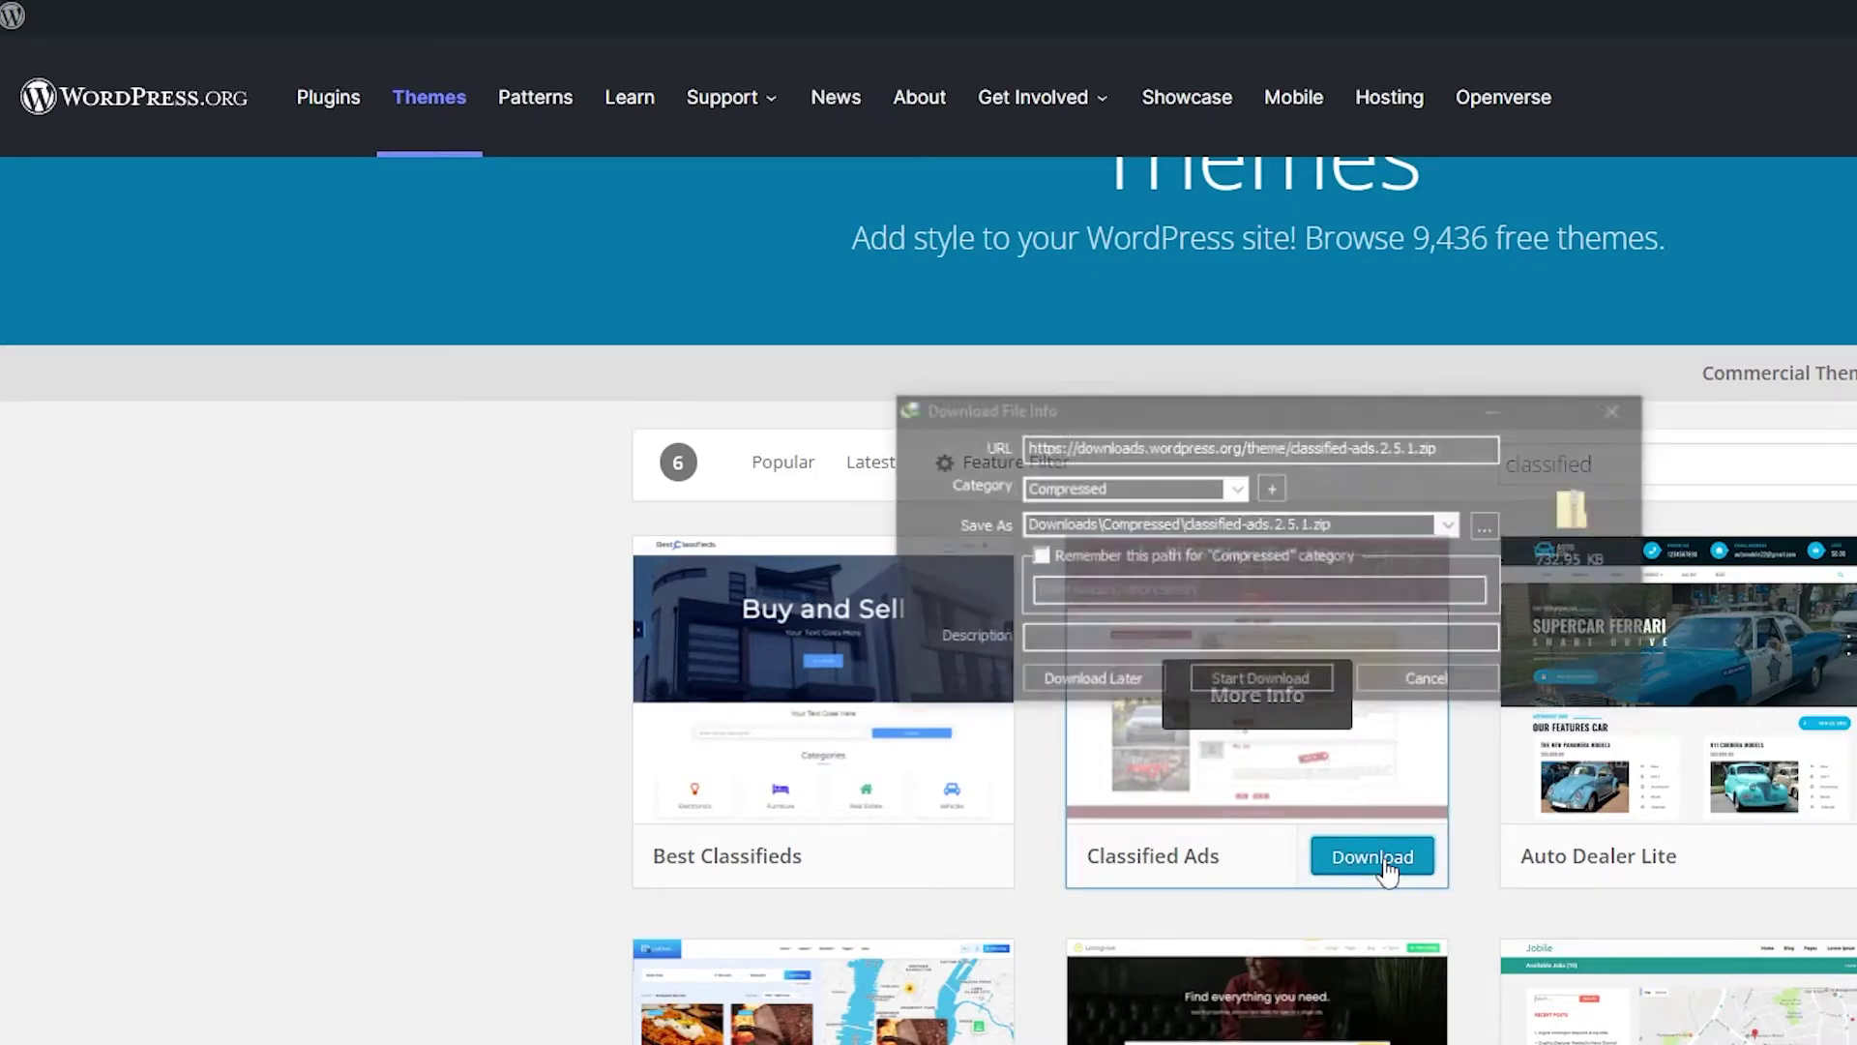
pyautogui.click(1333, 681)
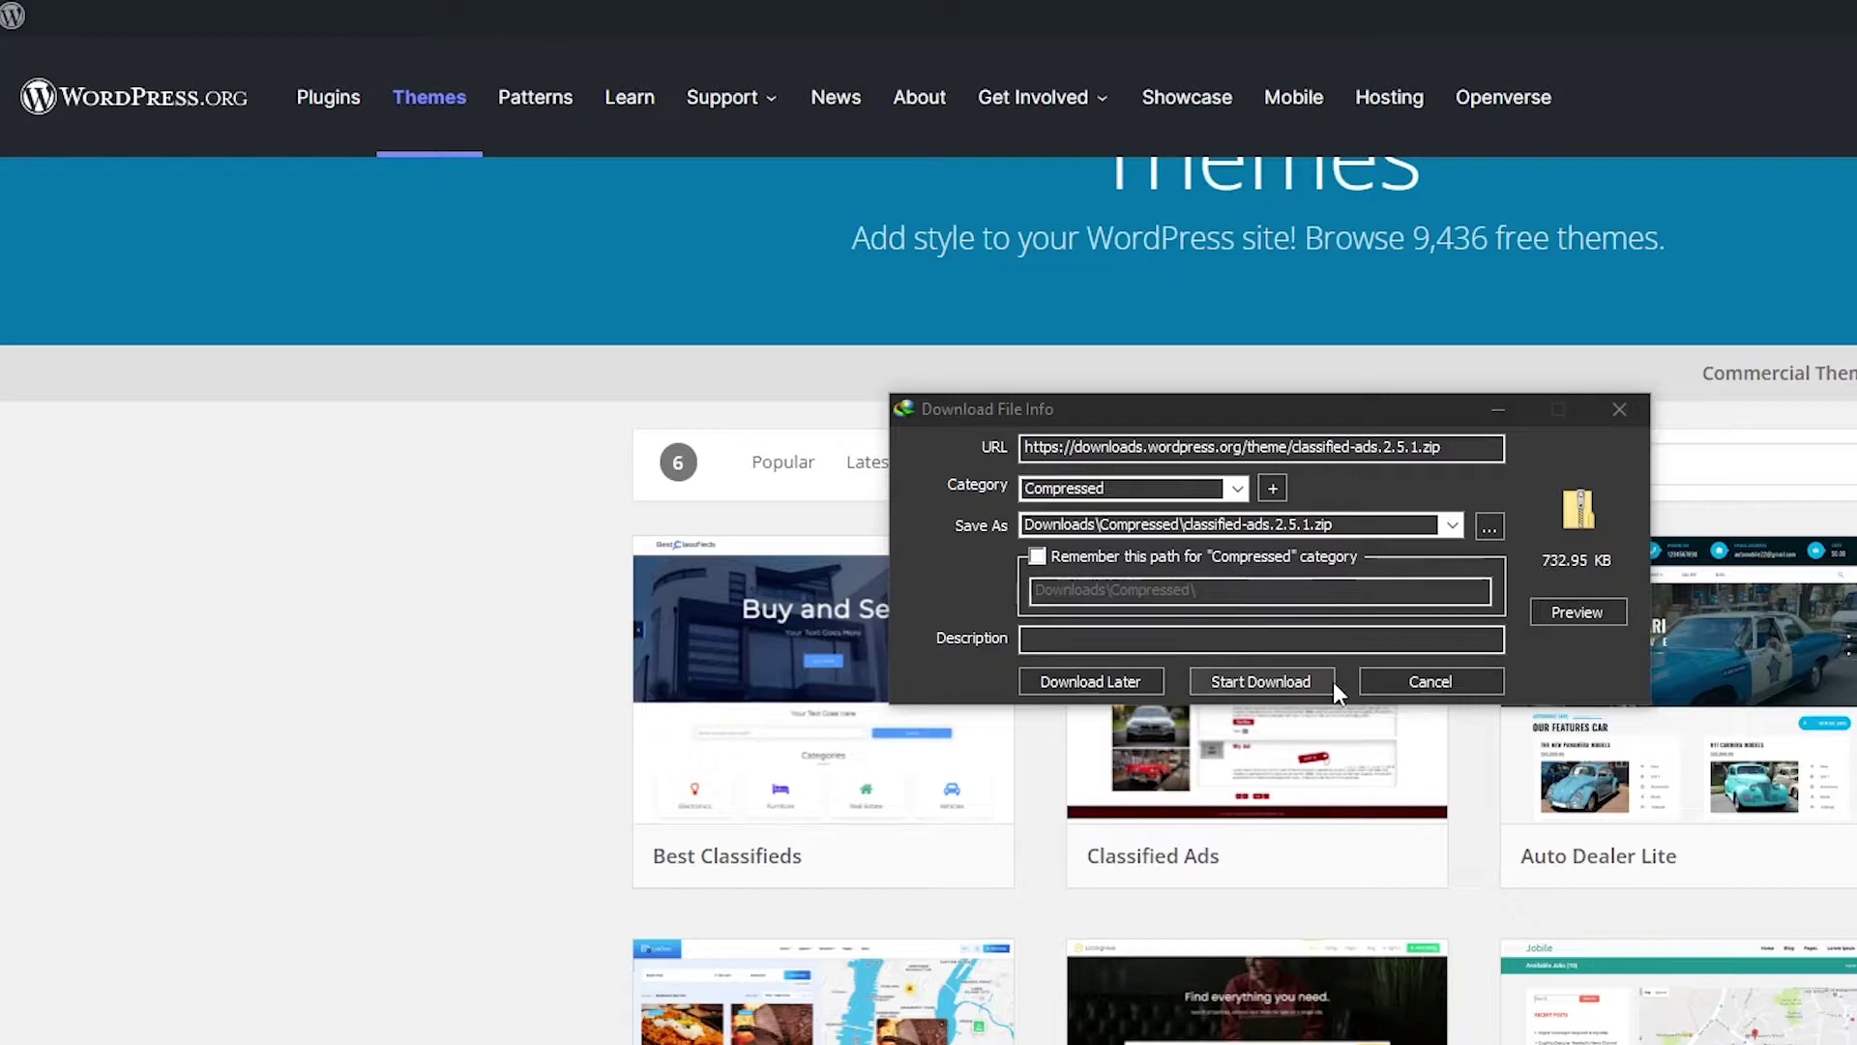
pyautogui.click(1340, 642)
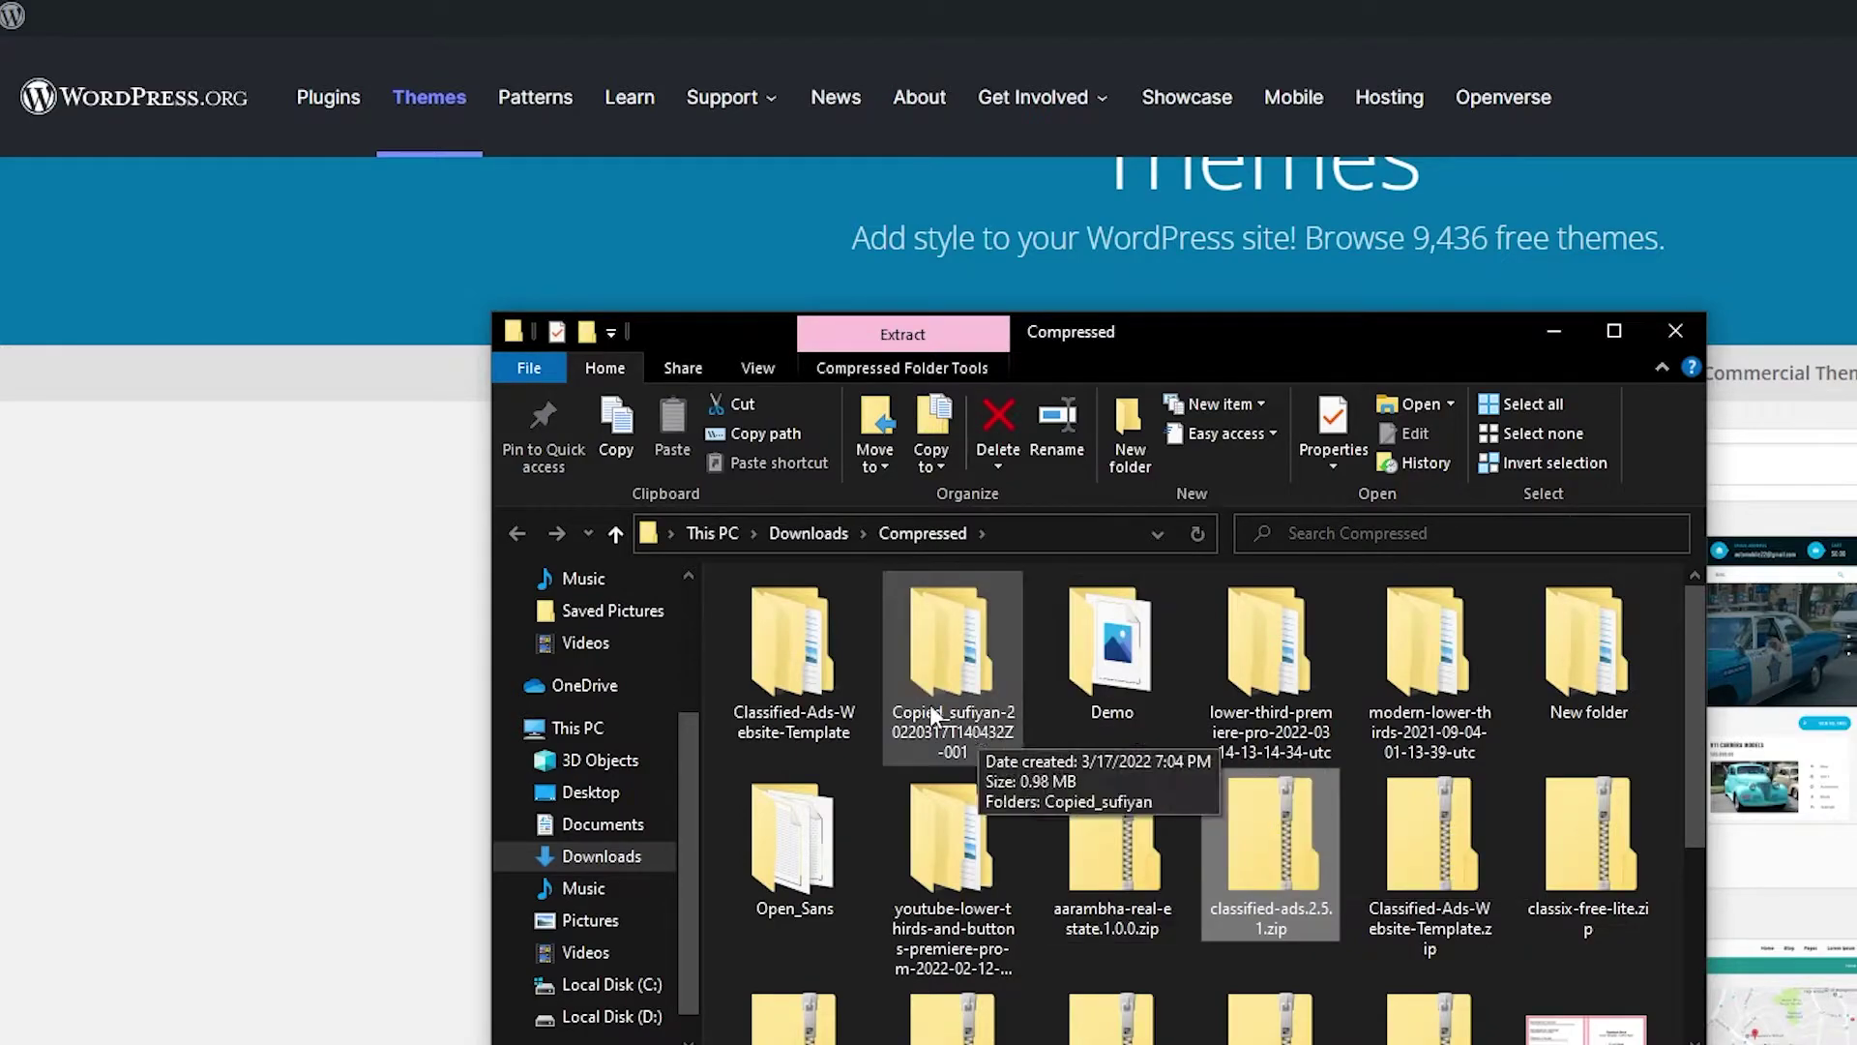
# Inspect the Classified-Ads-Website-Template folder and its inner subfolder, then return to the parent.
pyautogui.doubleClick(789, 668)
pyautogui.doubleClick(1138, 624)
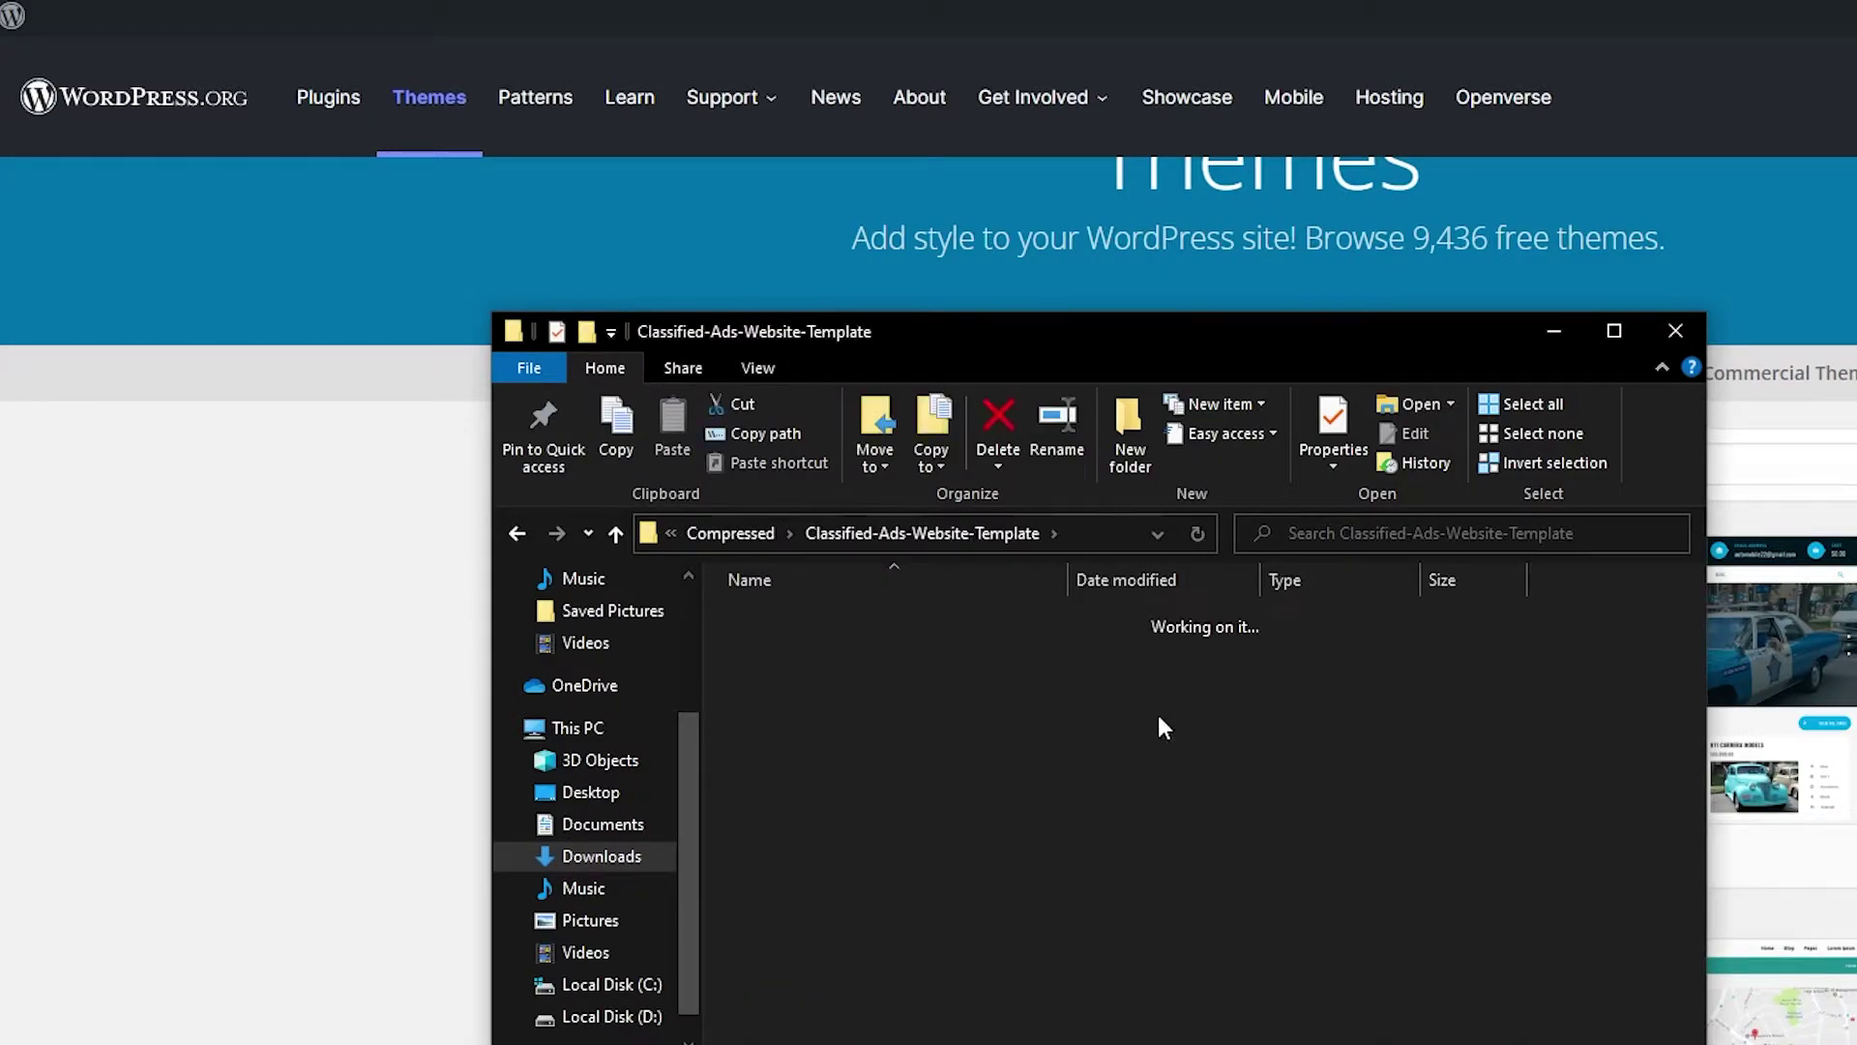
pyautogui.scroll(-3, 1182, 791)
pyautogui.hotkey('alt', 'Left')
pyautogui.hotkey('alt', 'Left')
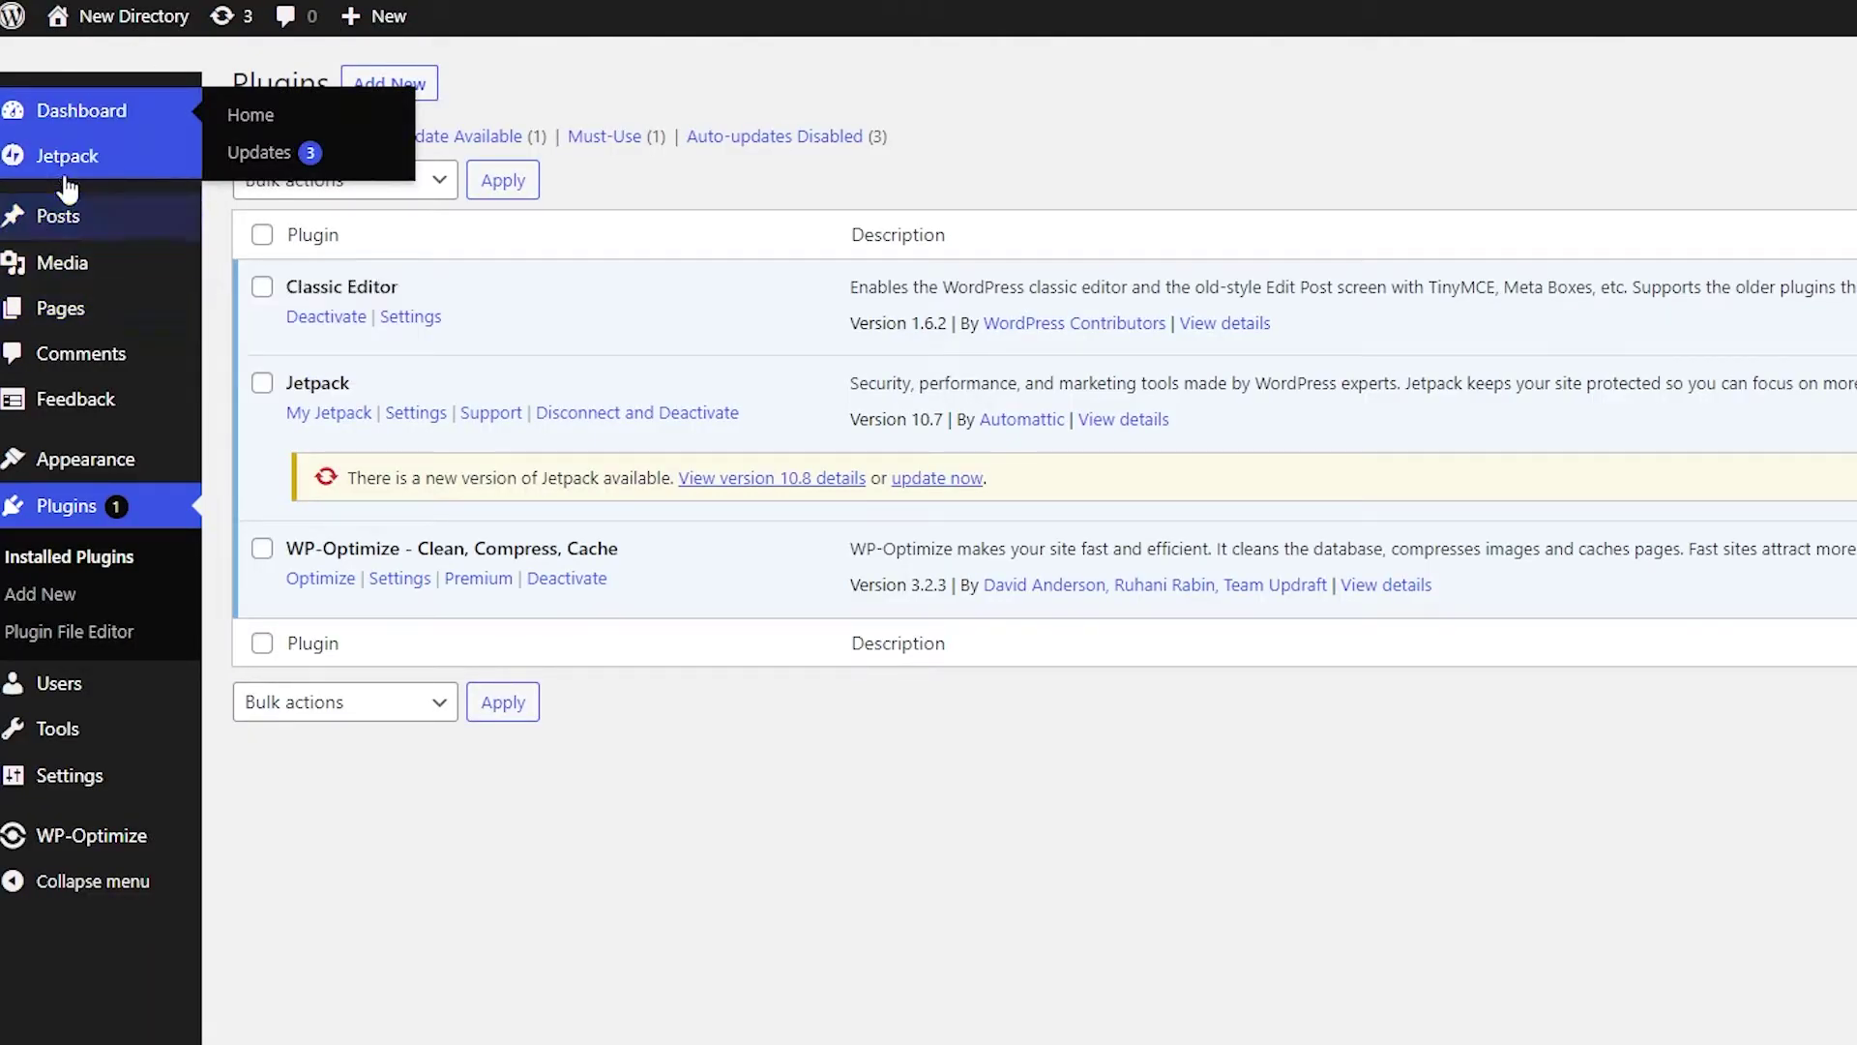
# Try uploading a theme zip via Themes > Add New > Upload Theme, then cancel and go back.
pyautogui.moveTo(107, 465)
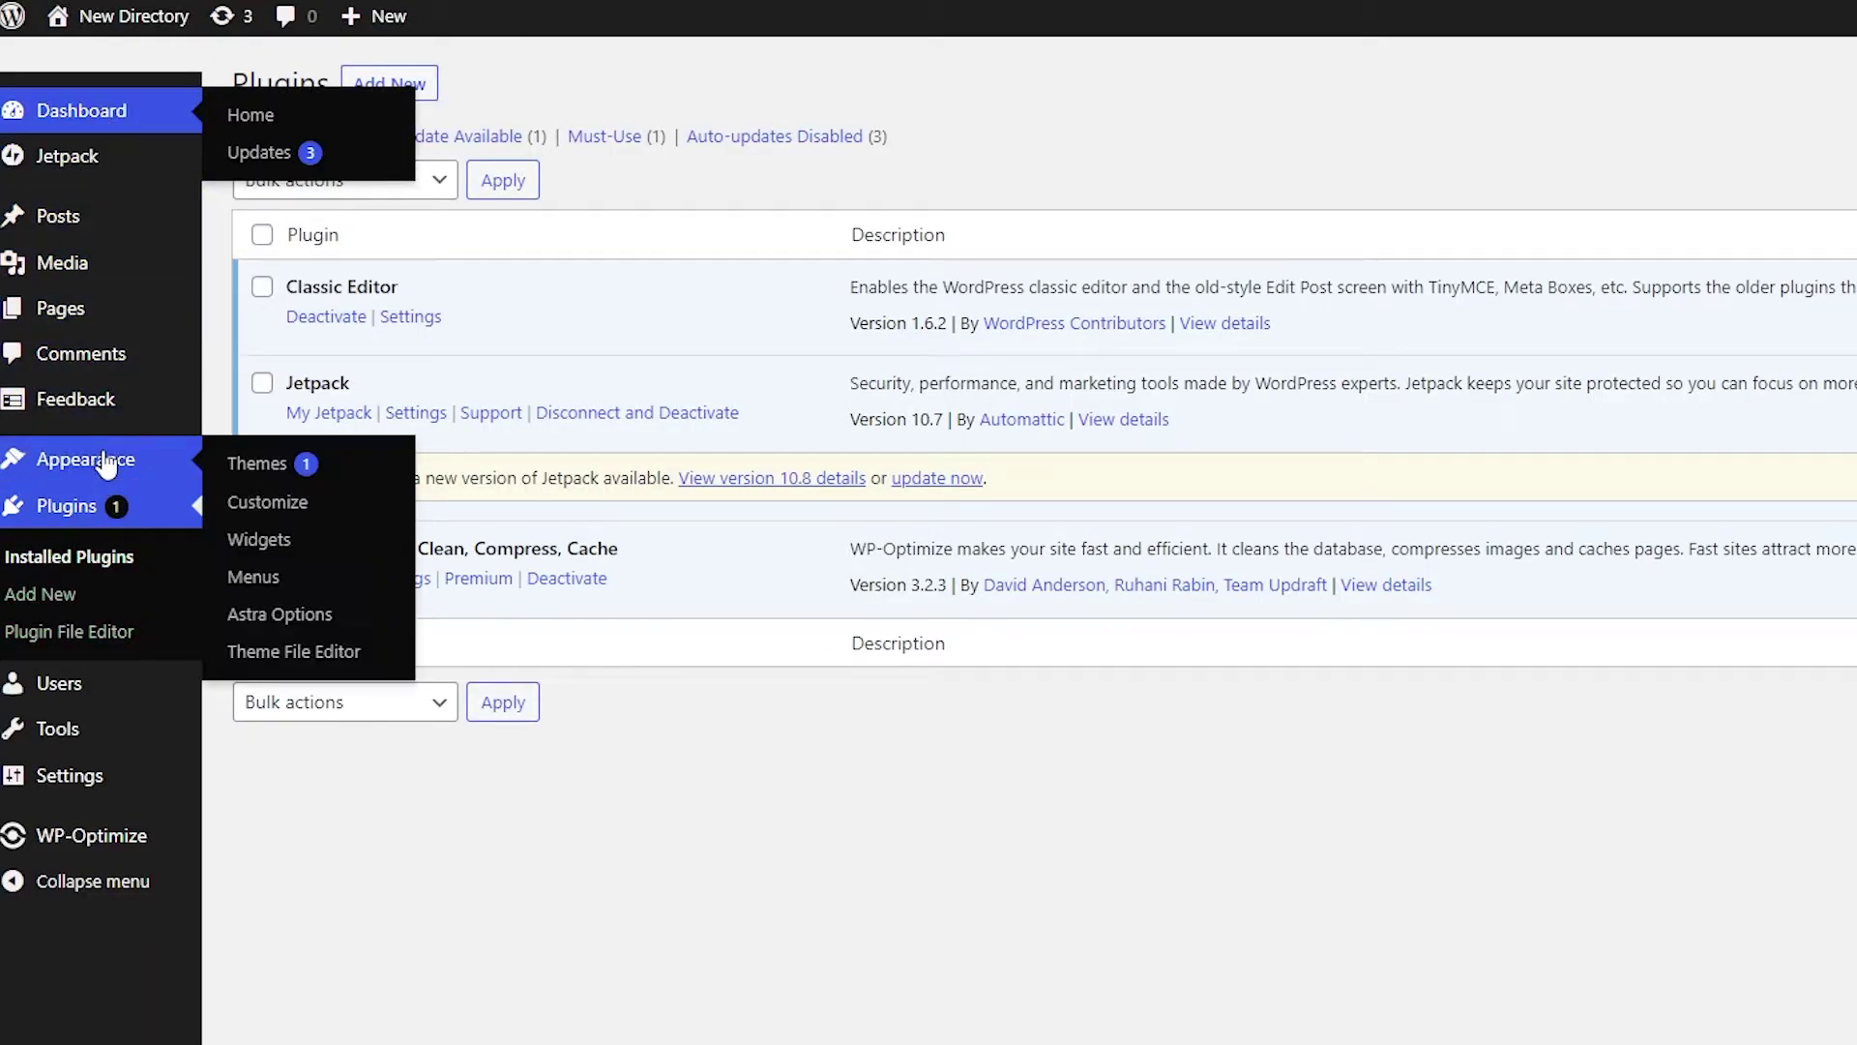
pyautogui.click(263, 471)
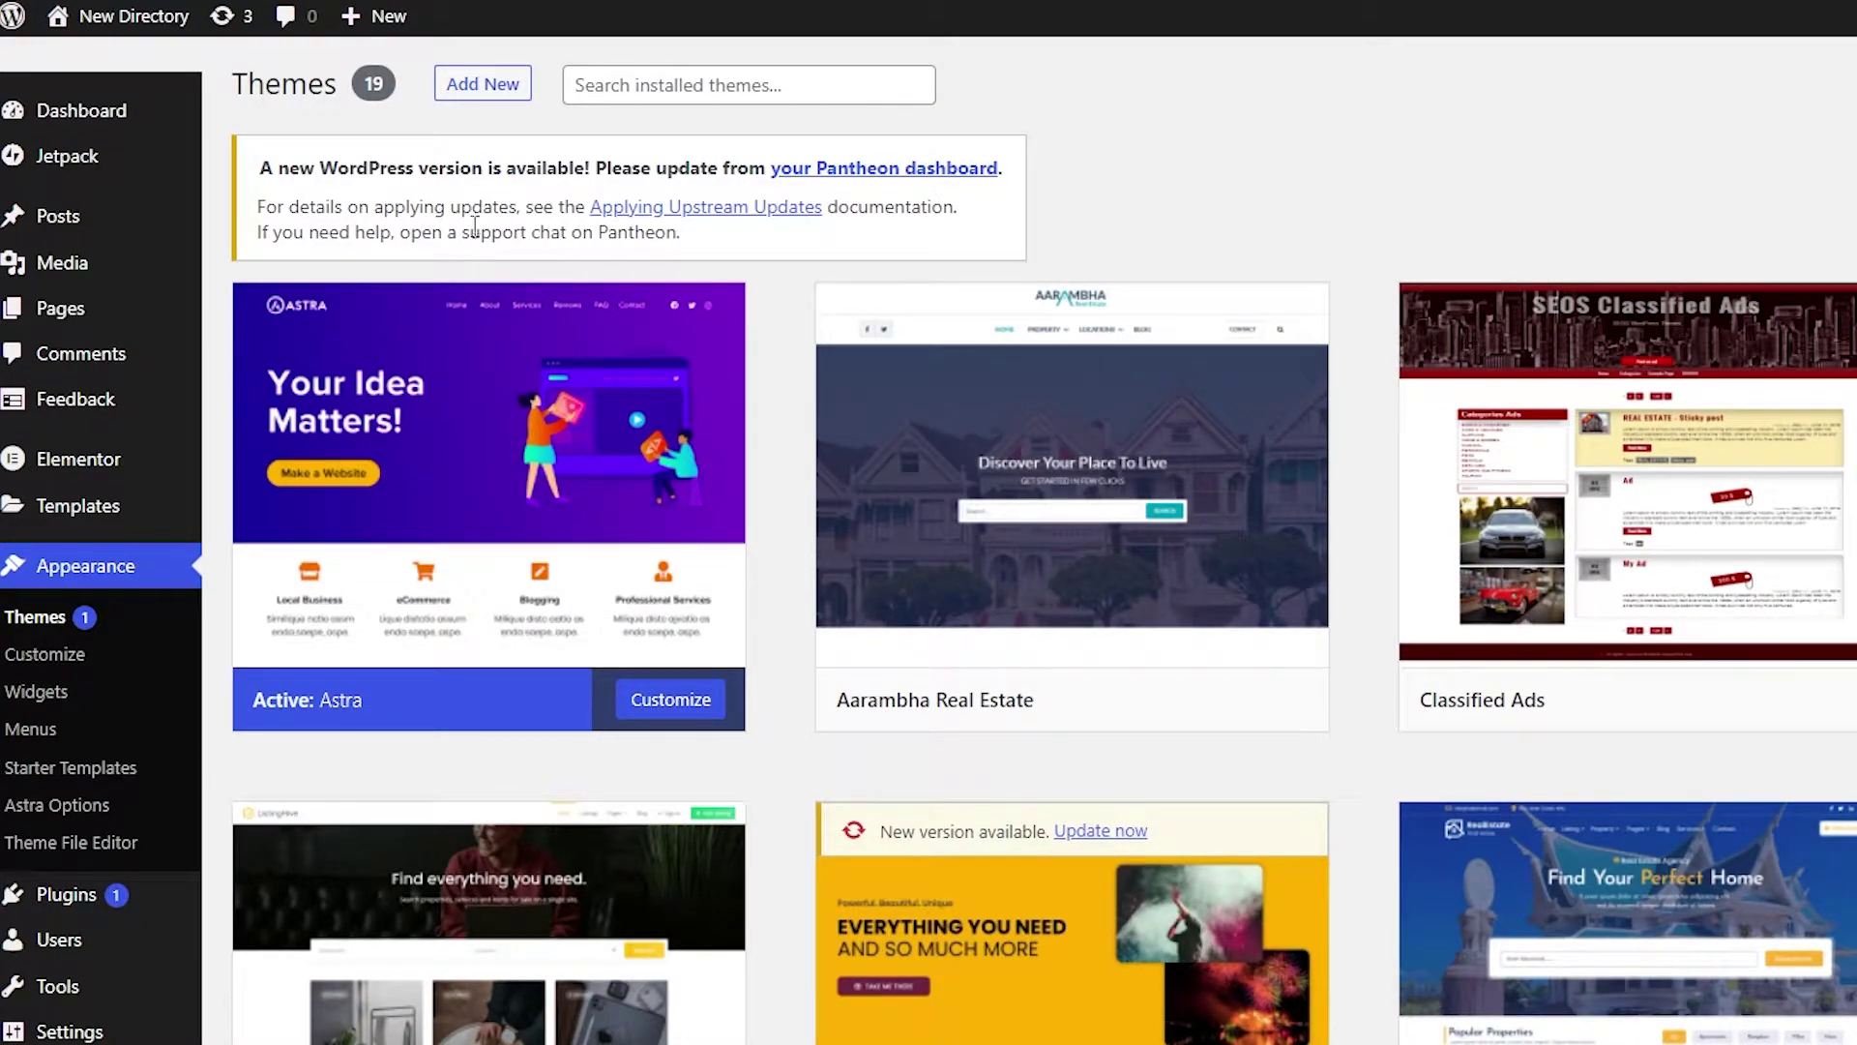
pyautogui.click(487, 89)
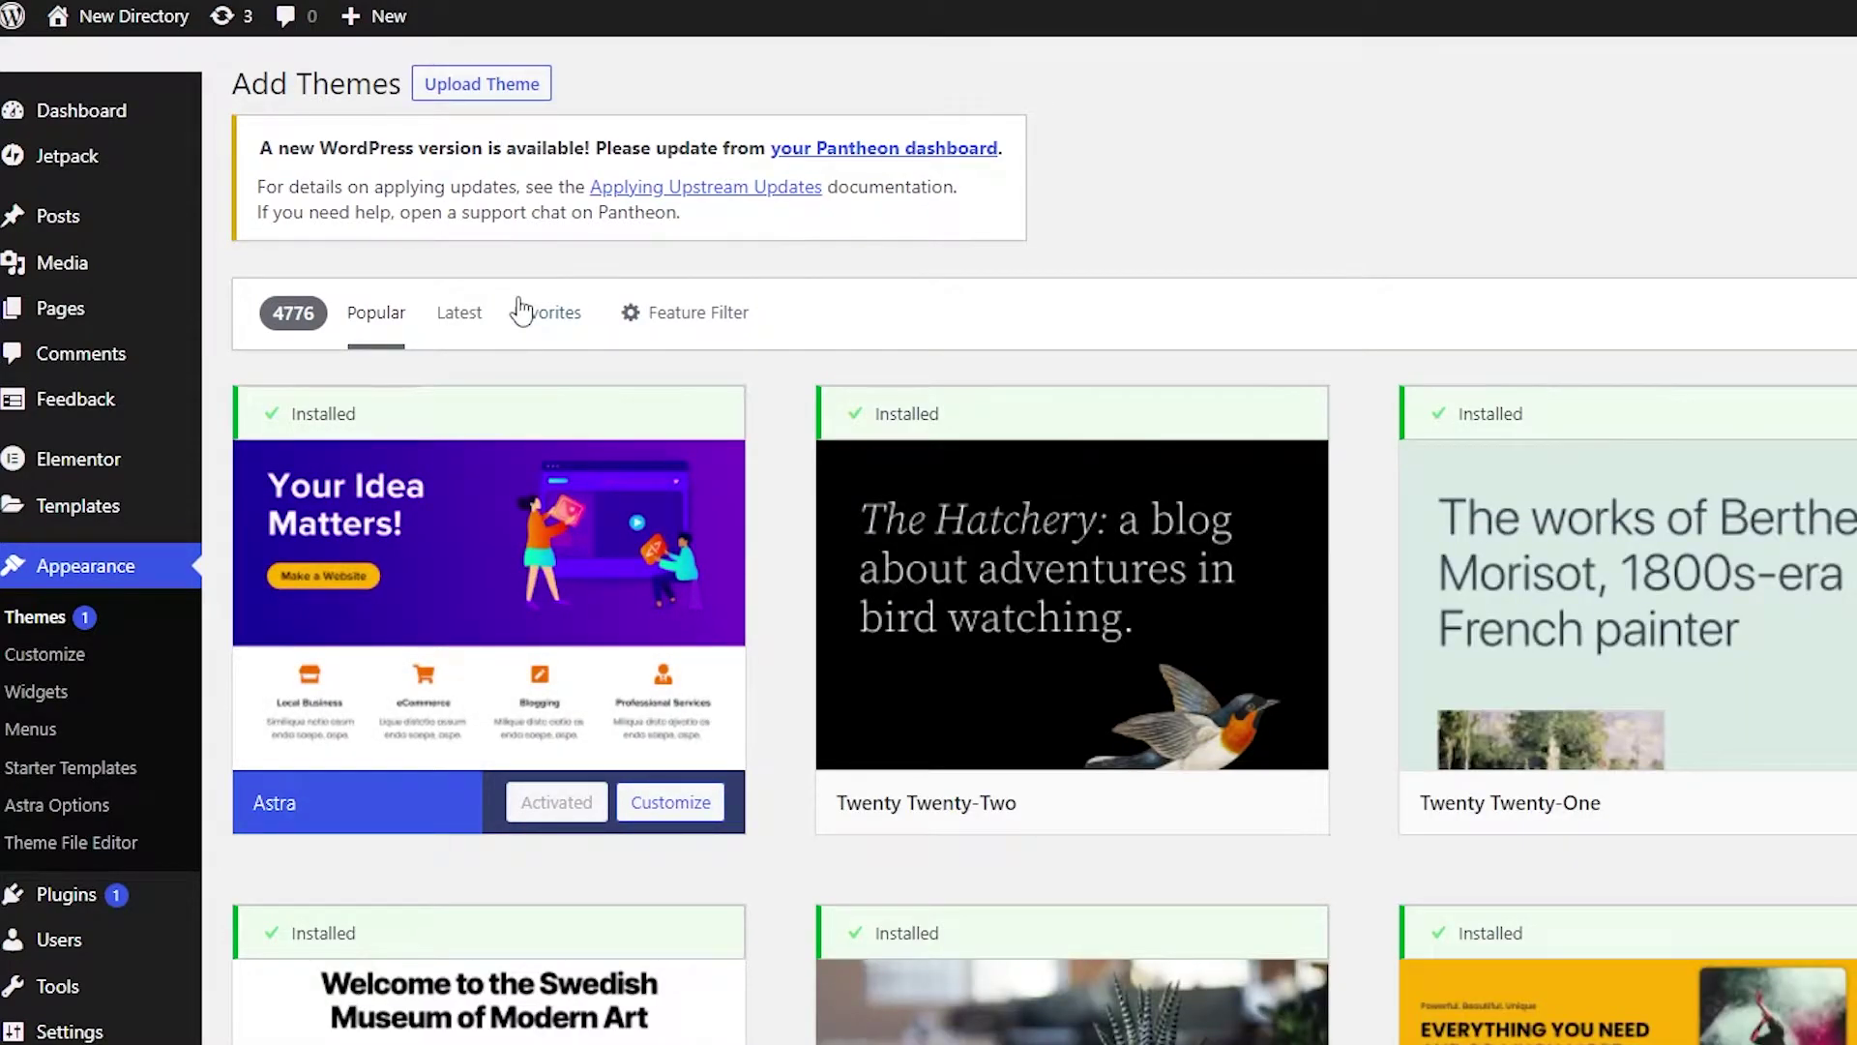
pyautogui.click(510, 92)
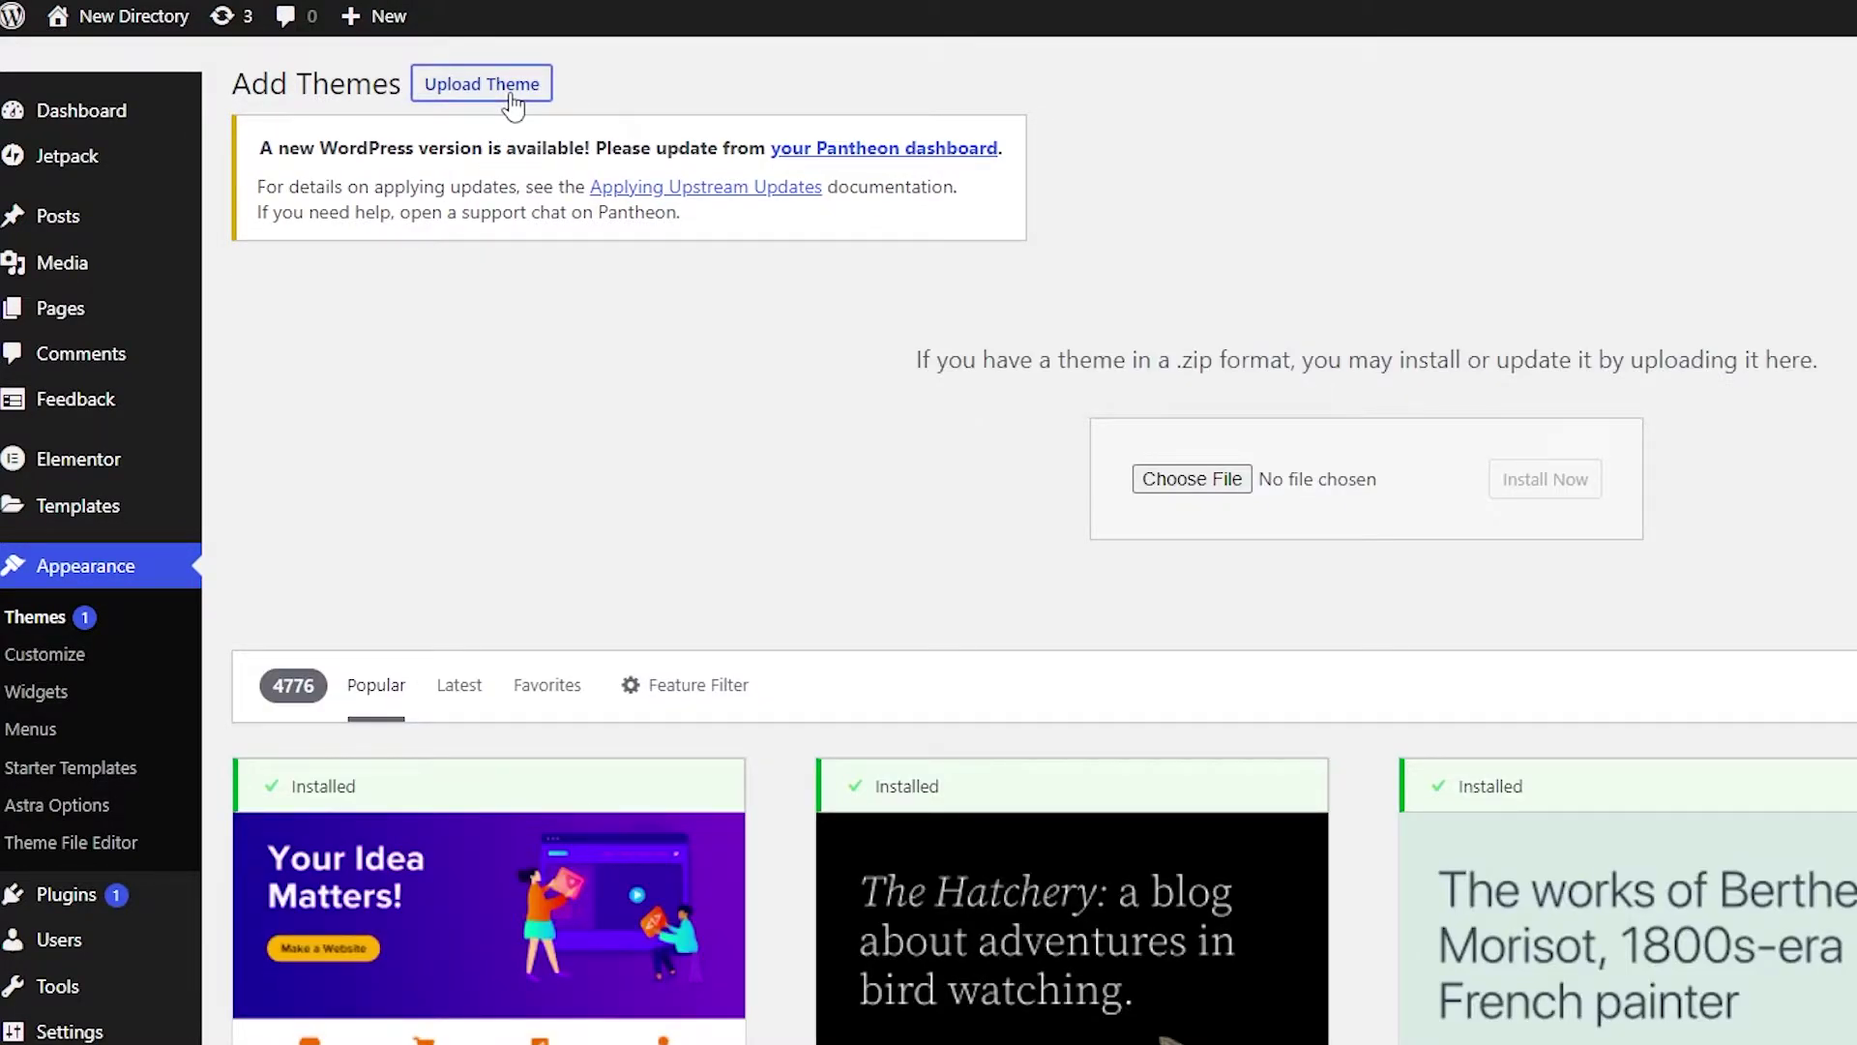
pyautogui.click(1219, 478)
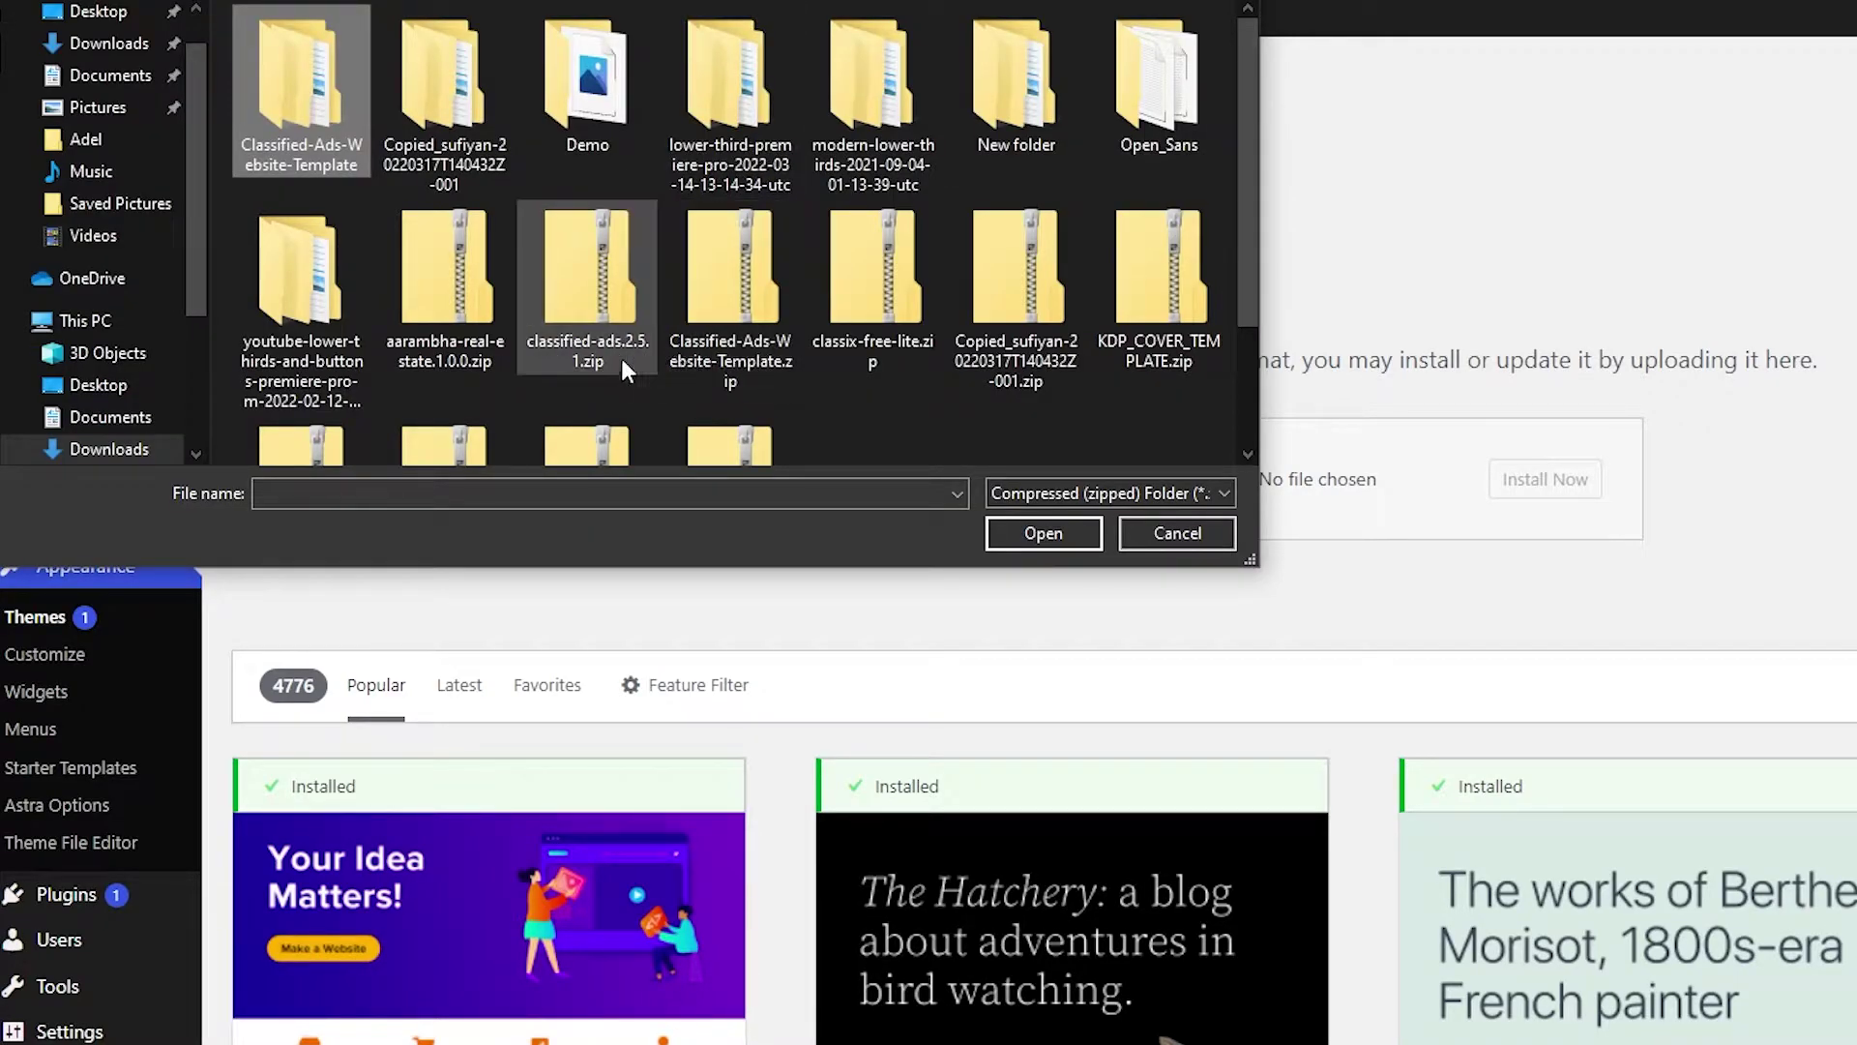
pyautogui.click(595, 290)
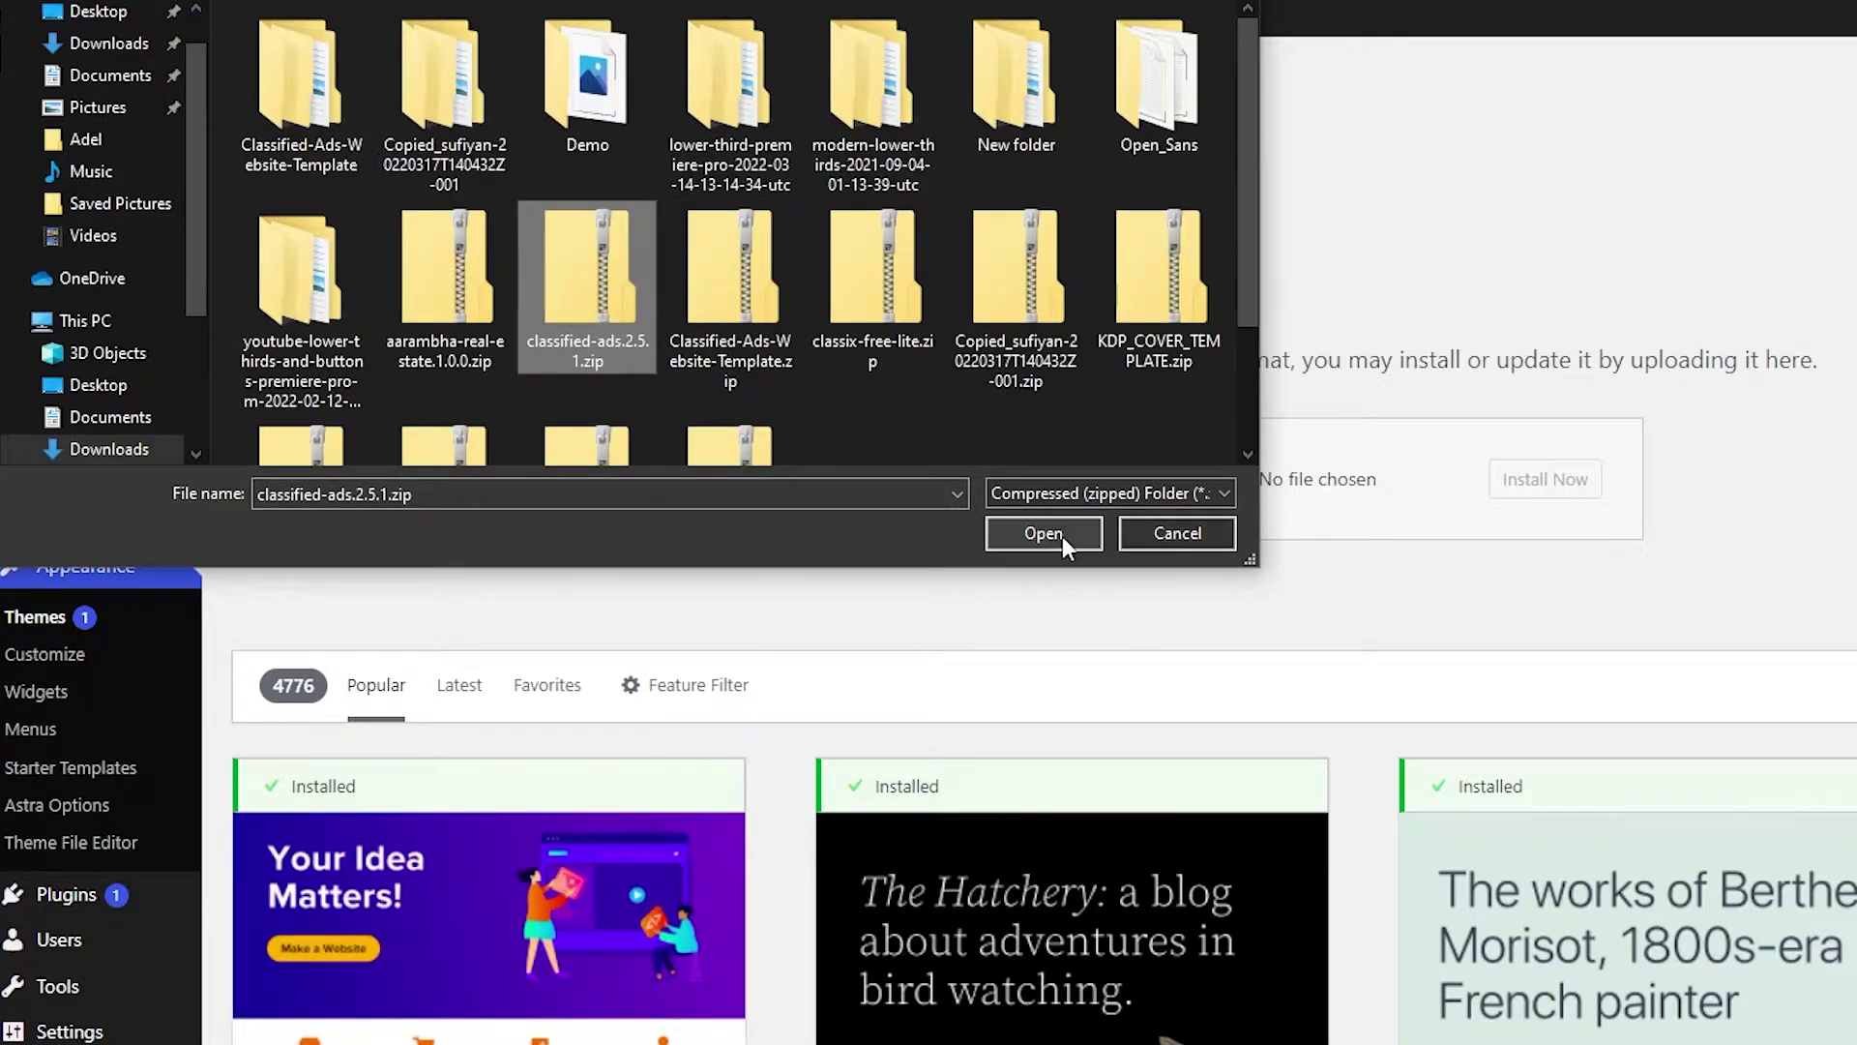
pyautogui.click(1175, 538)
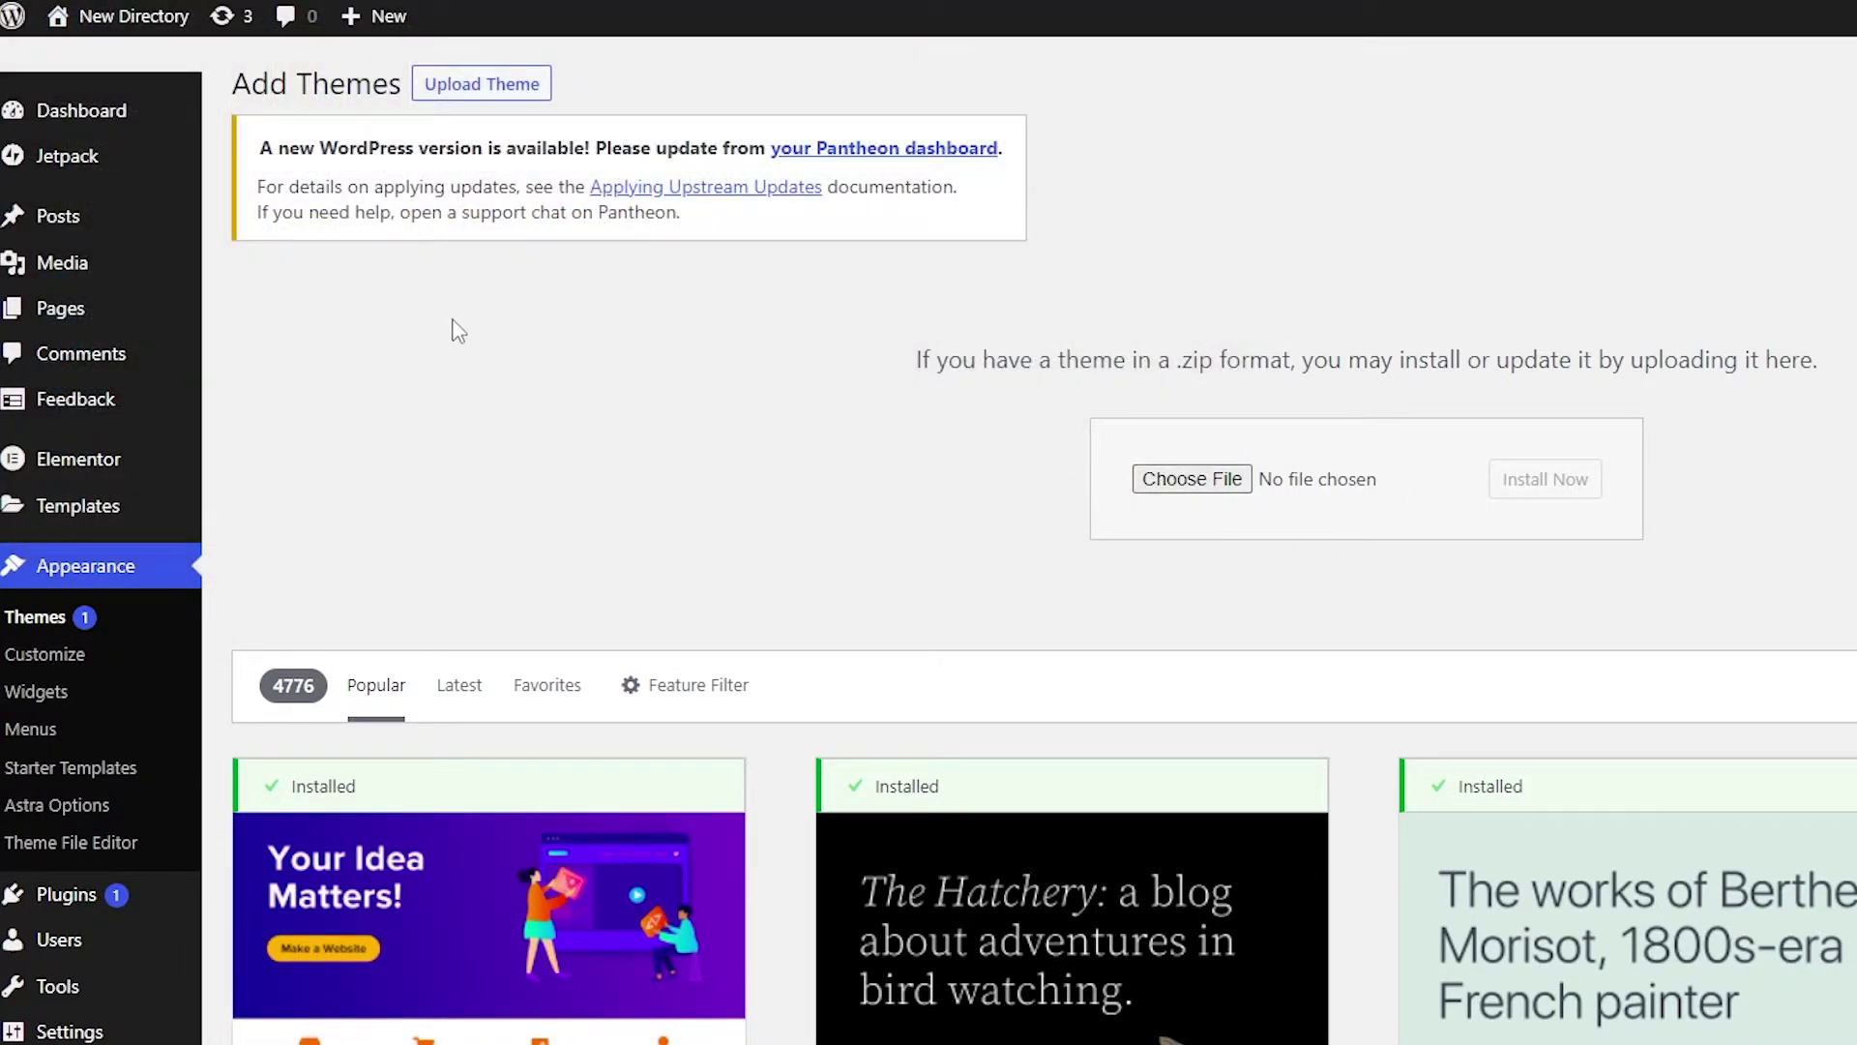
pyautogui.hotkey('alt', 'Left')
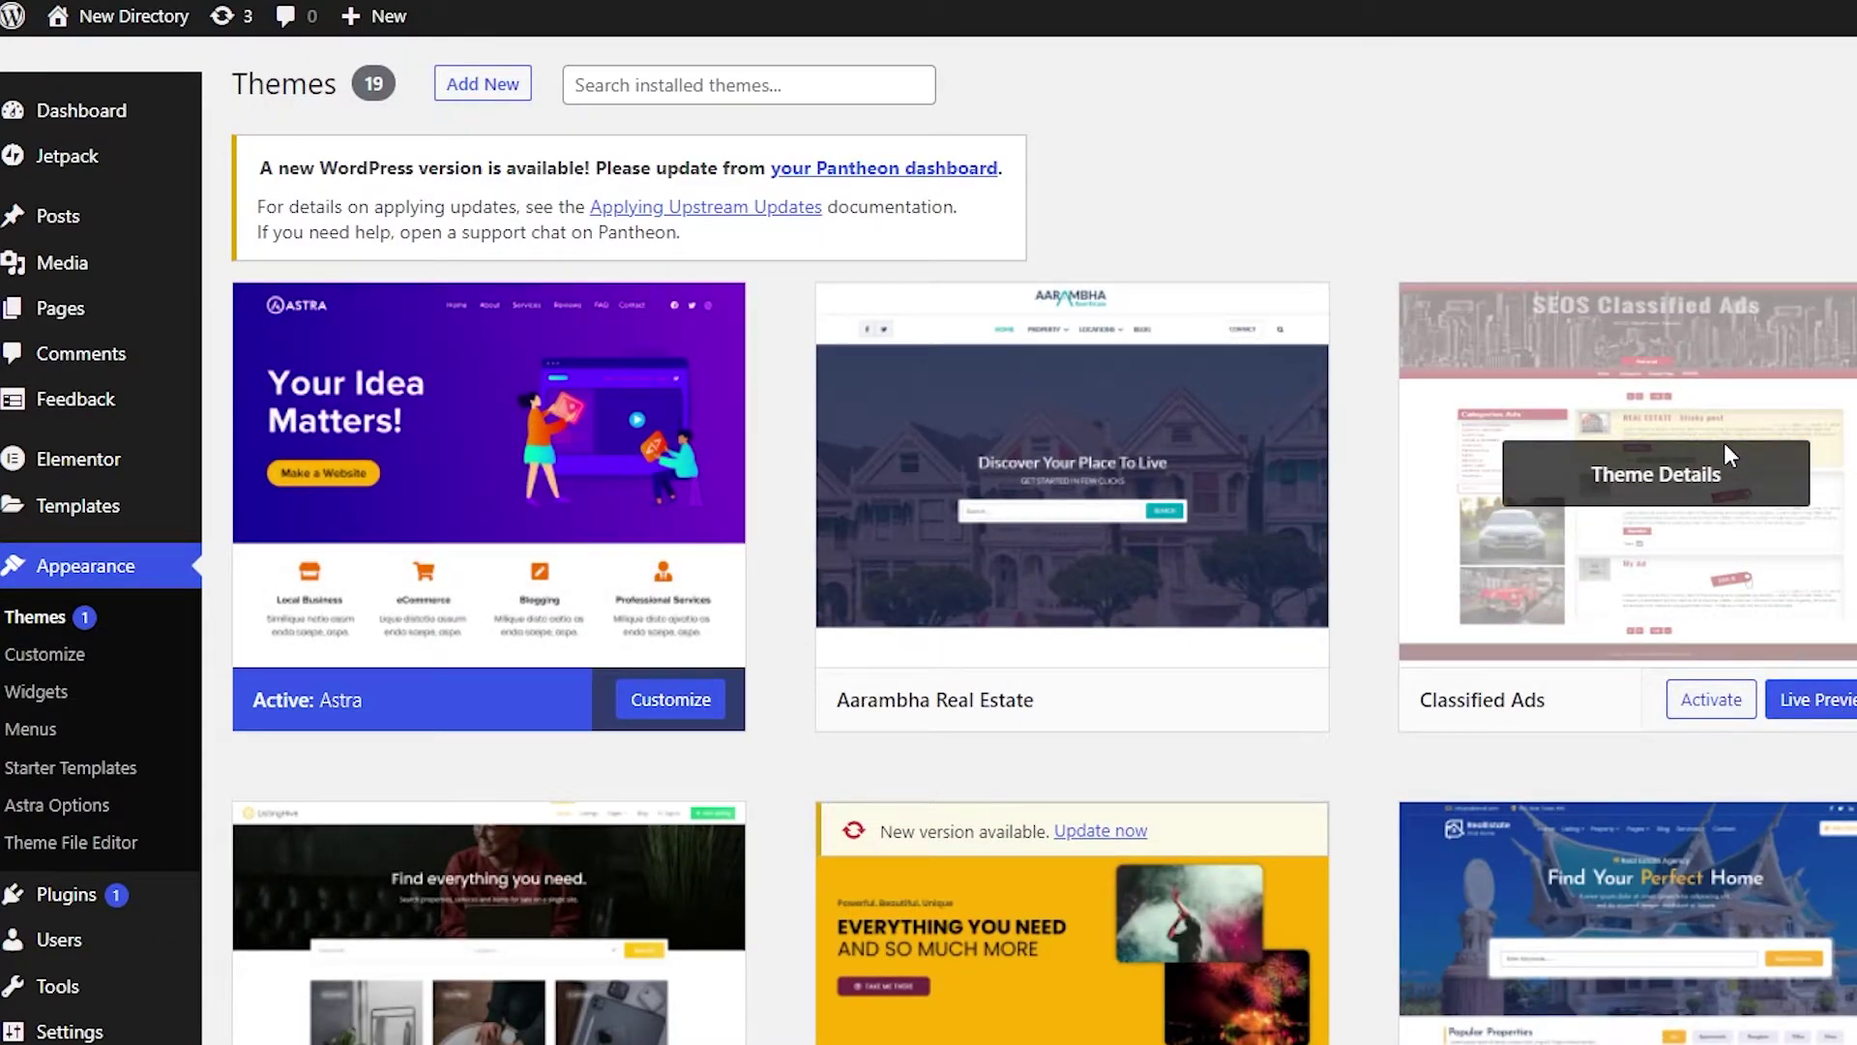
# Activate the Classified Ads theme from its Theme Details view.
pyautogui.click(1670, 476)
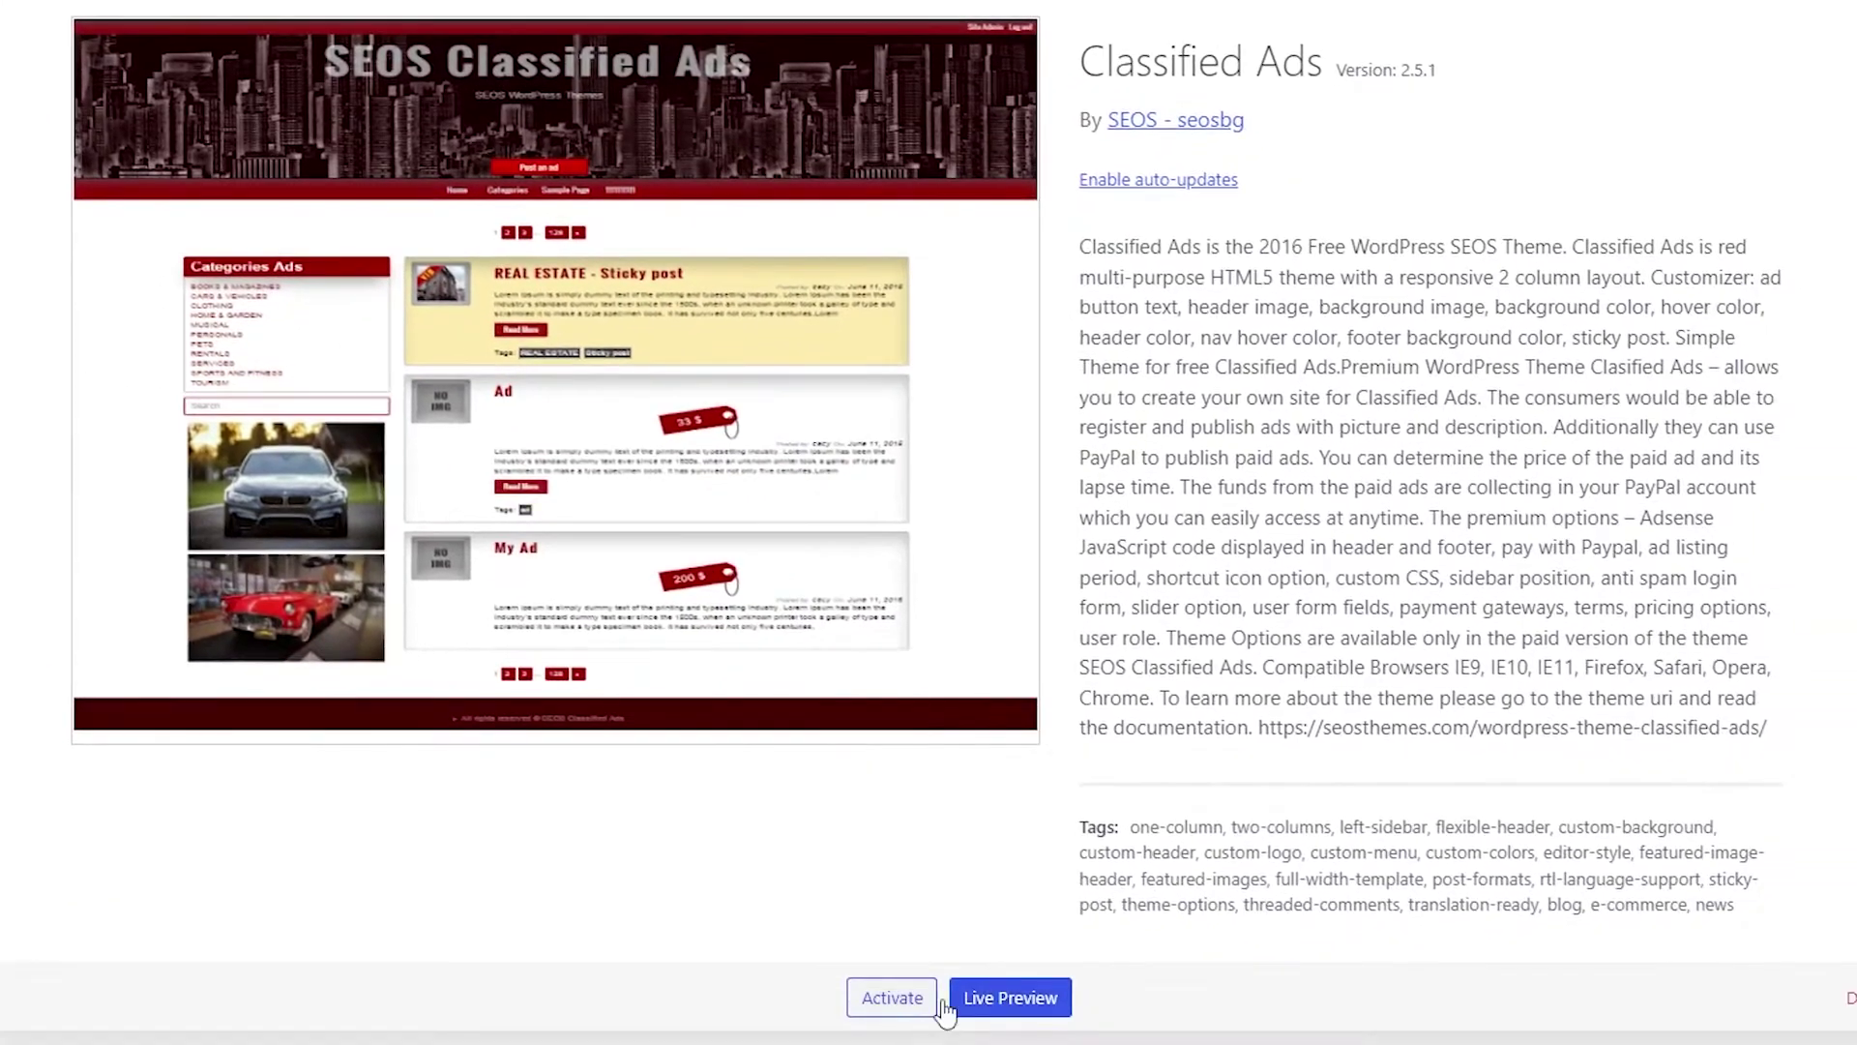
pyautogui.click(881, 1002)
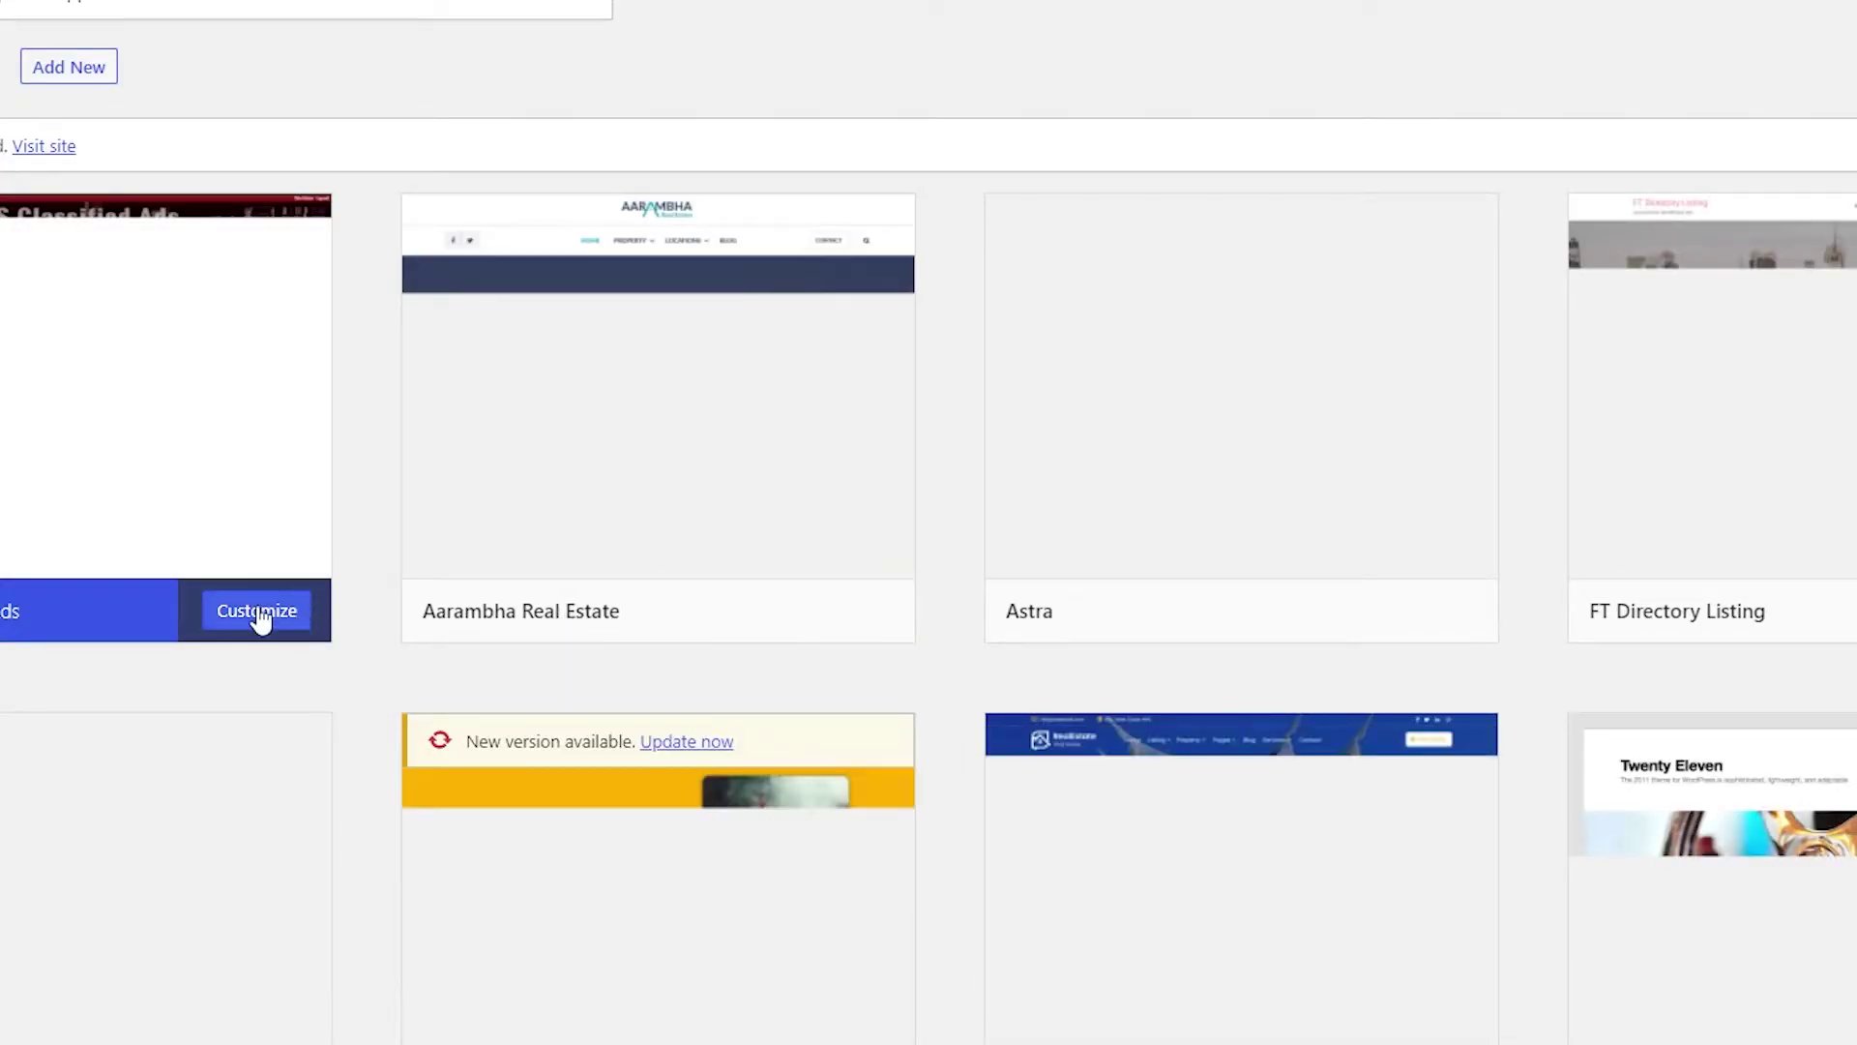
pyautogui.click(257, 614)
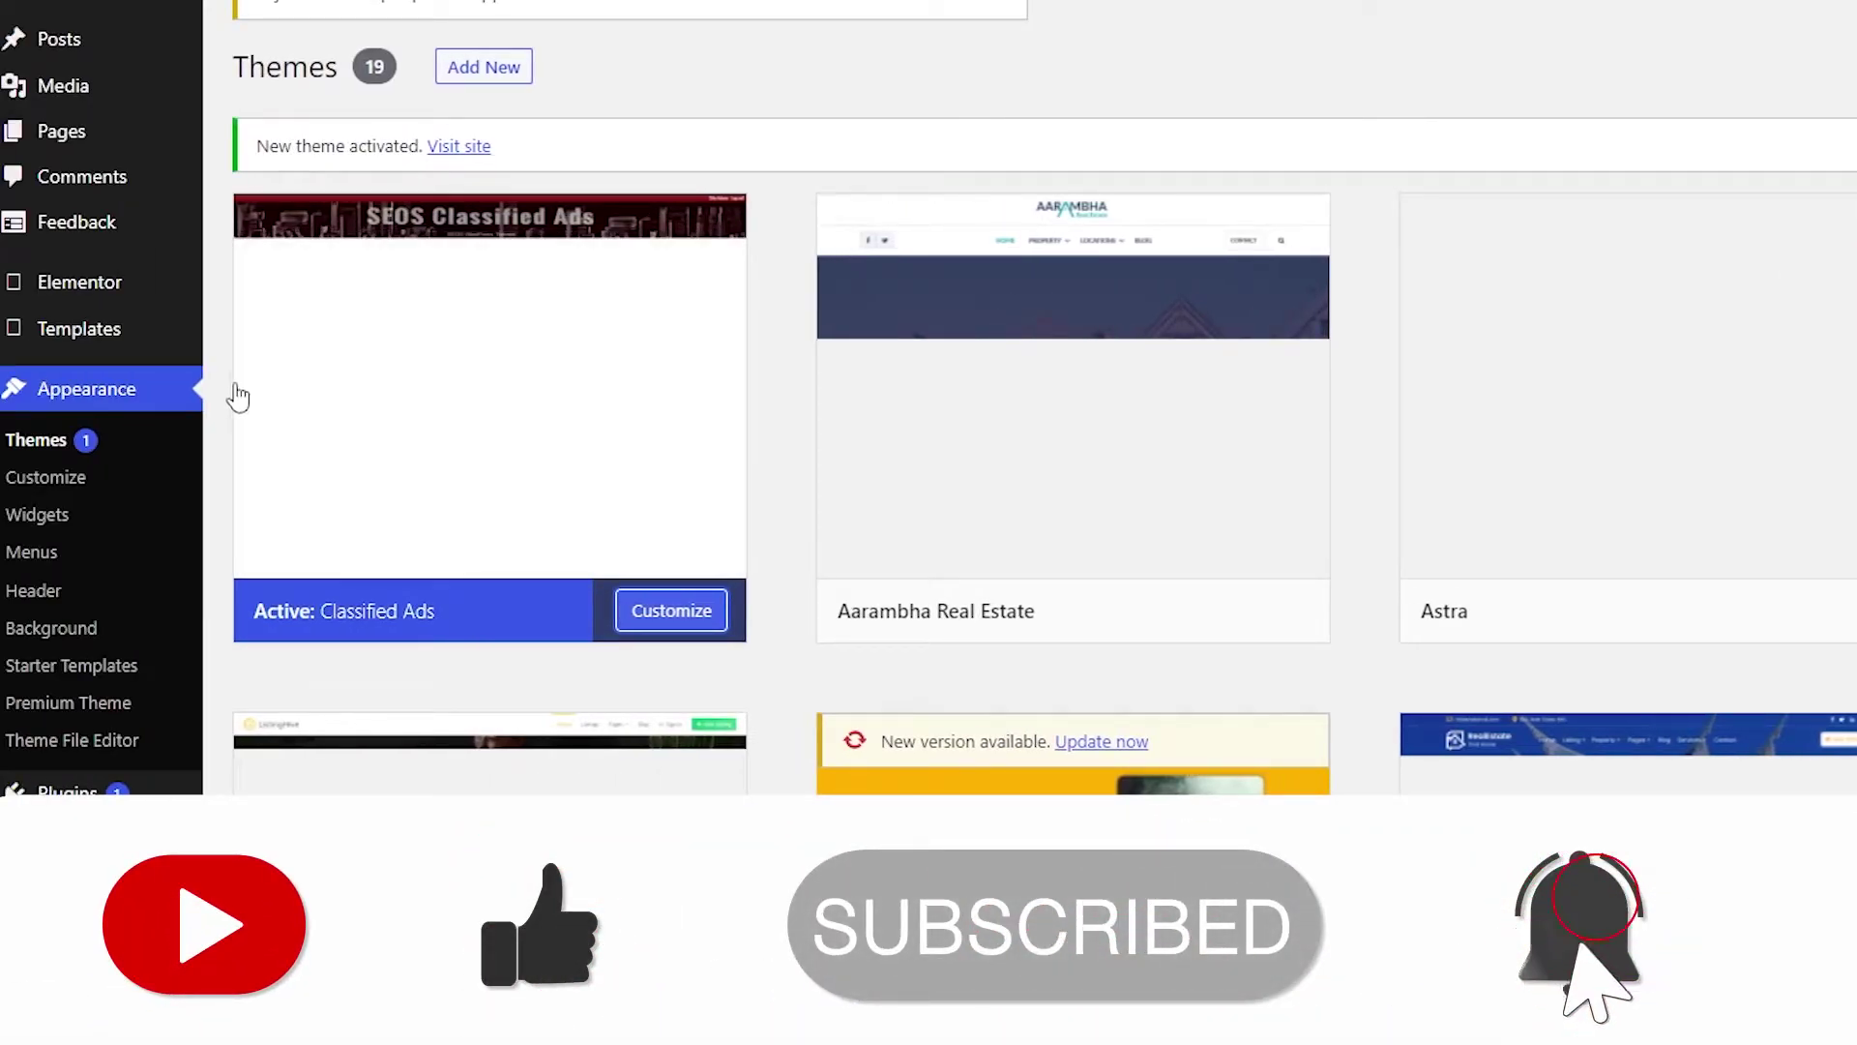
pyautogui.scroll(-1, 523, 366)
pyautogui.scroll(1, 572, 328)
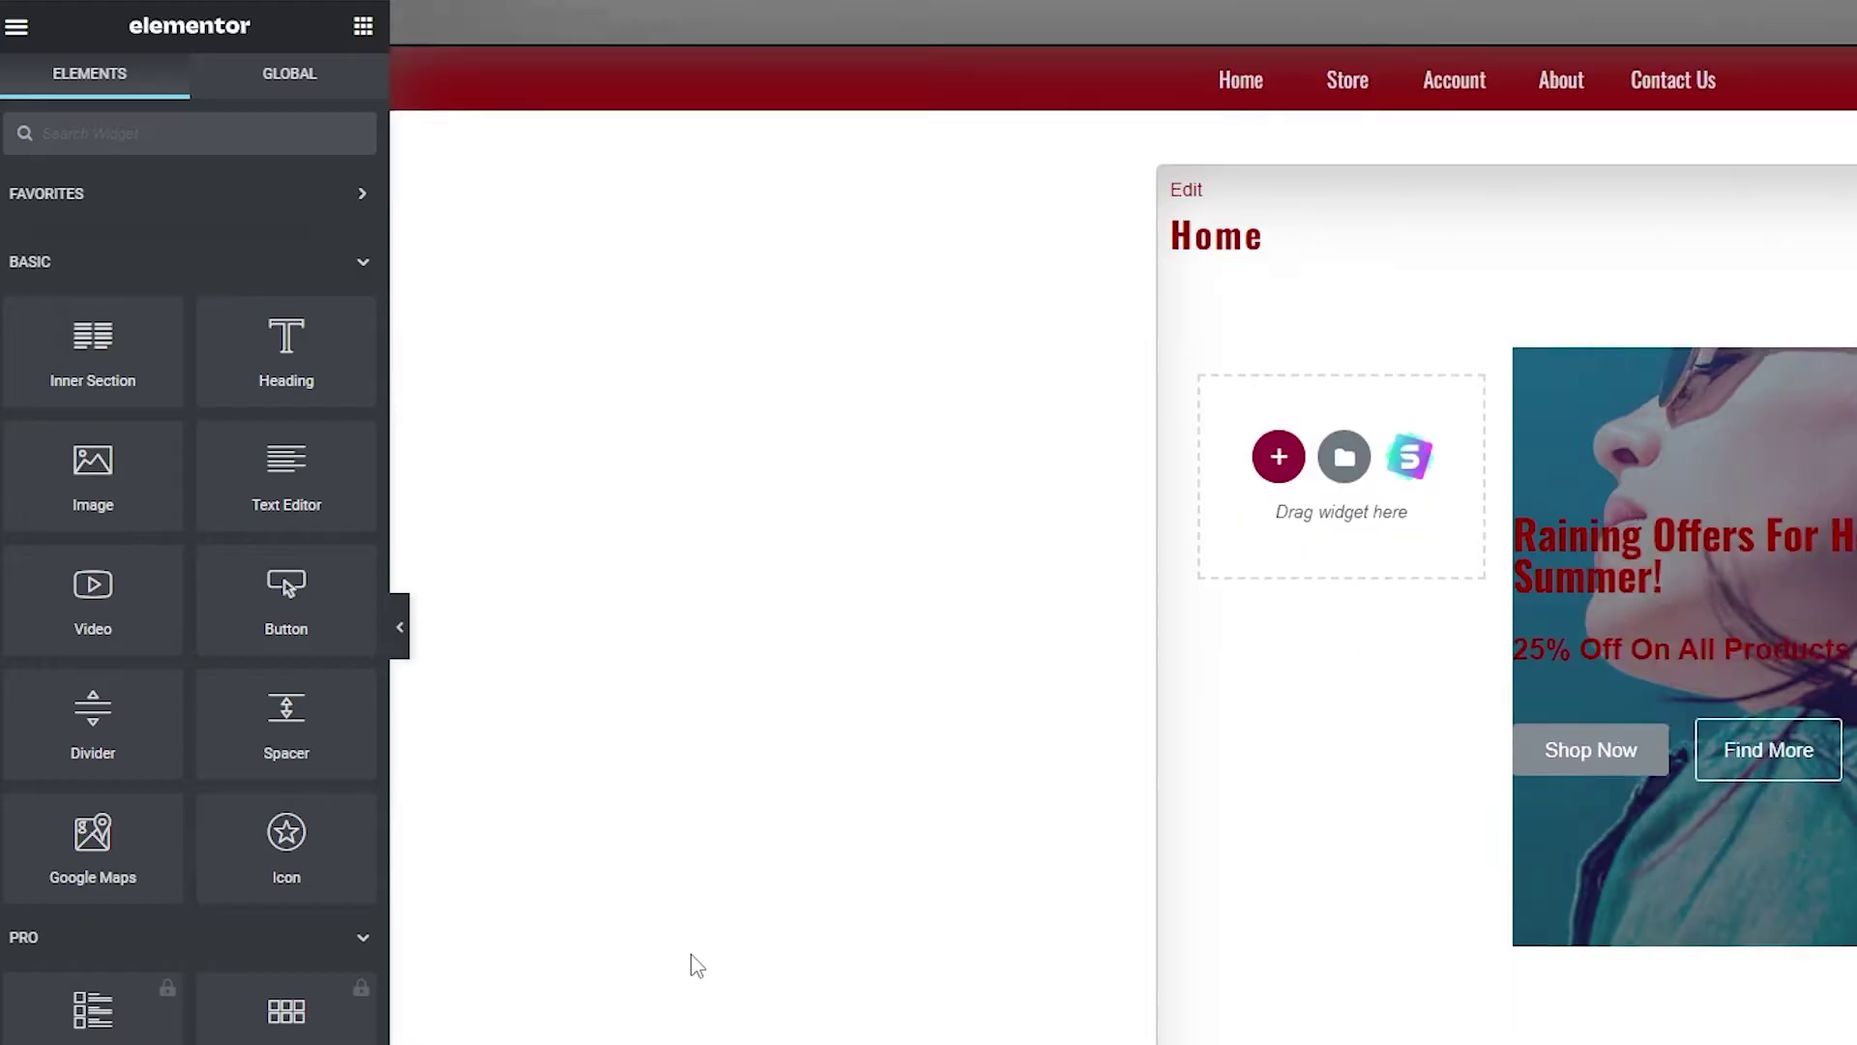
# Dock the Navigator beside the preview and scroll through the Home page sections.
pyautogui.scroll(-8, 692, 957)
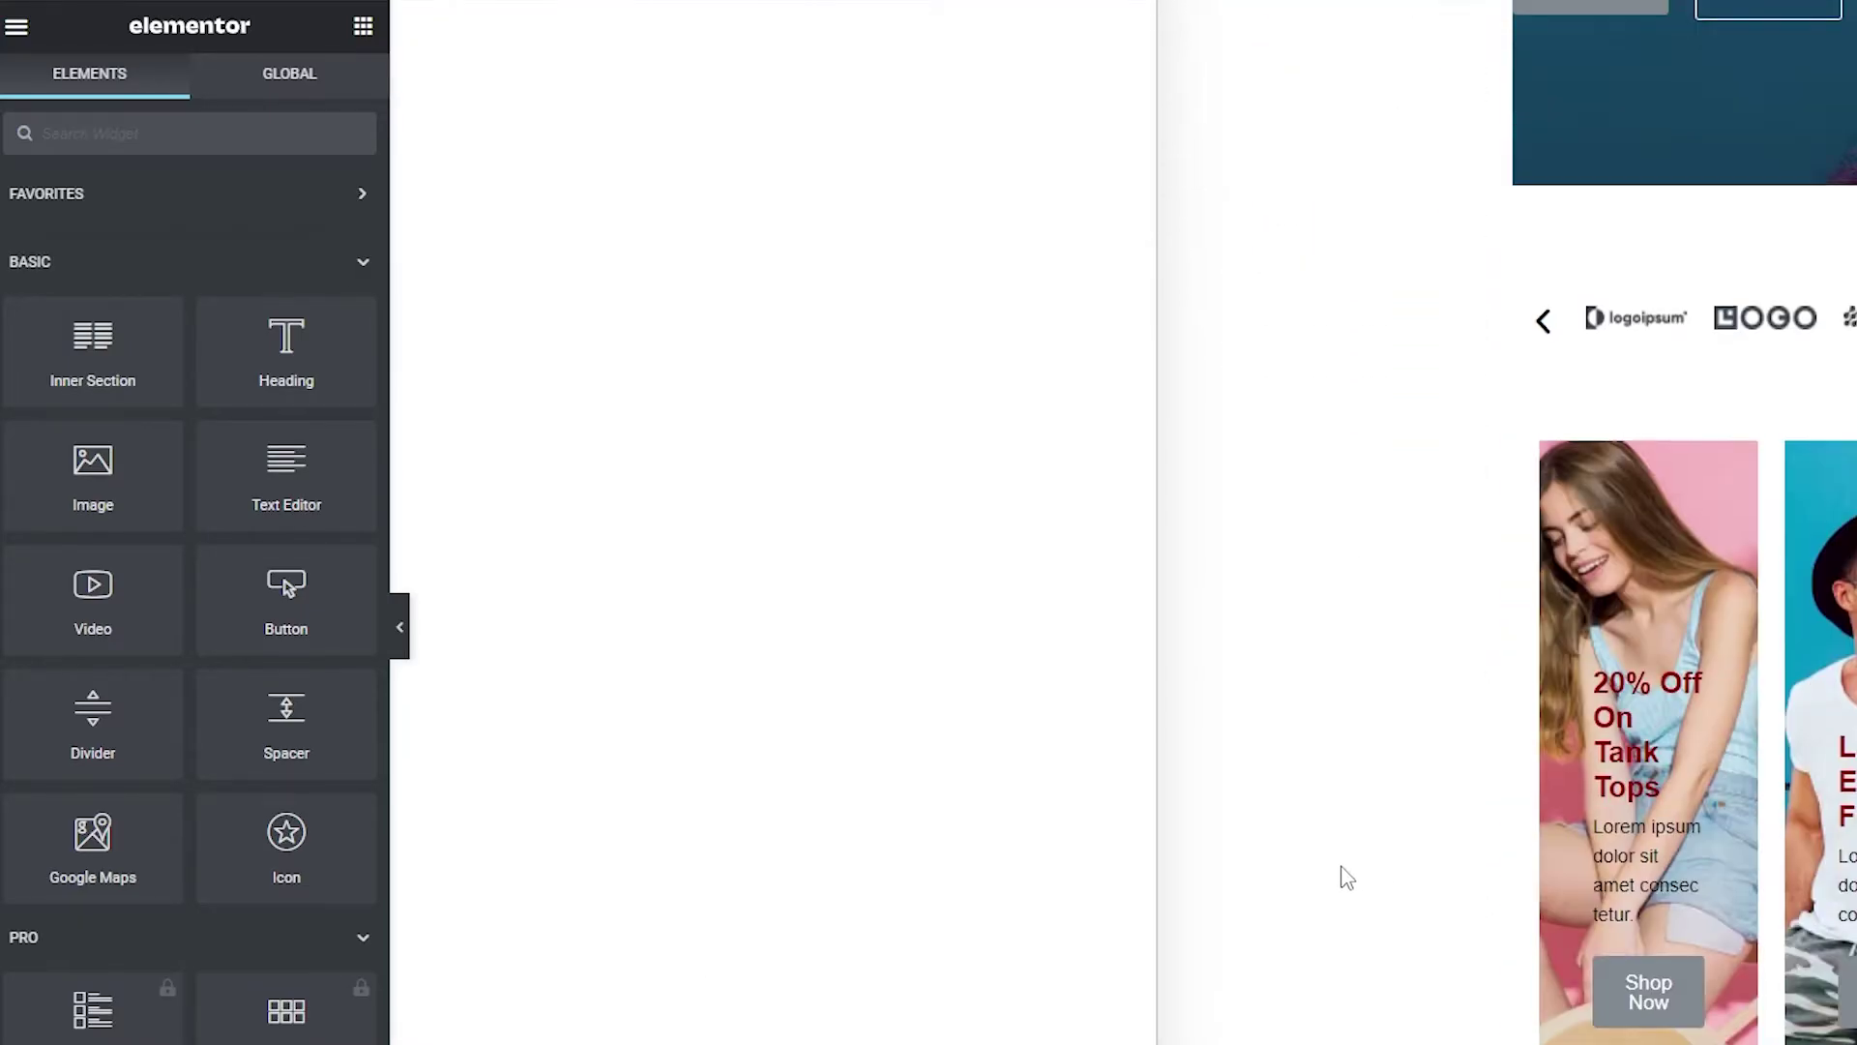
pyautogui.scroll(10, 1347, 877)
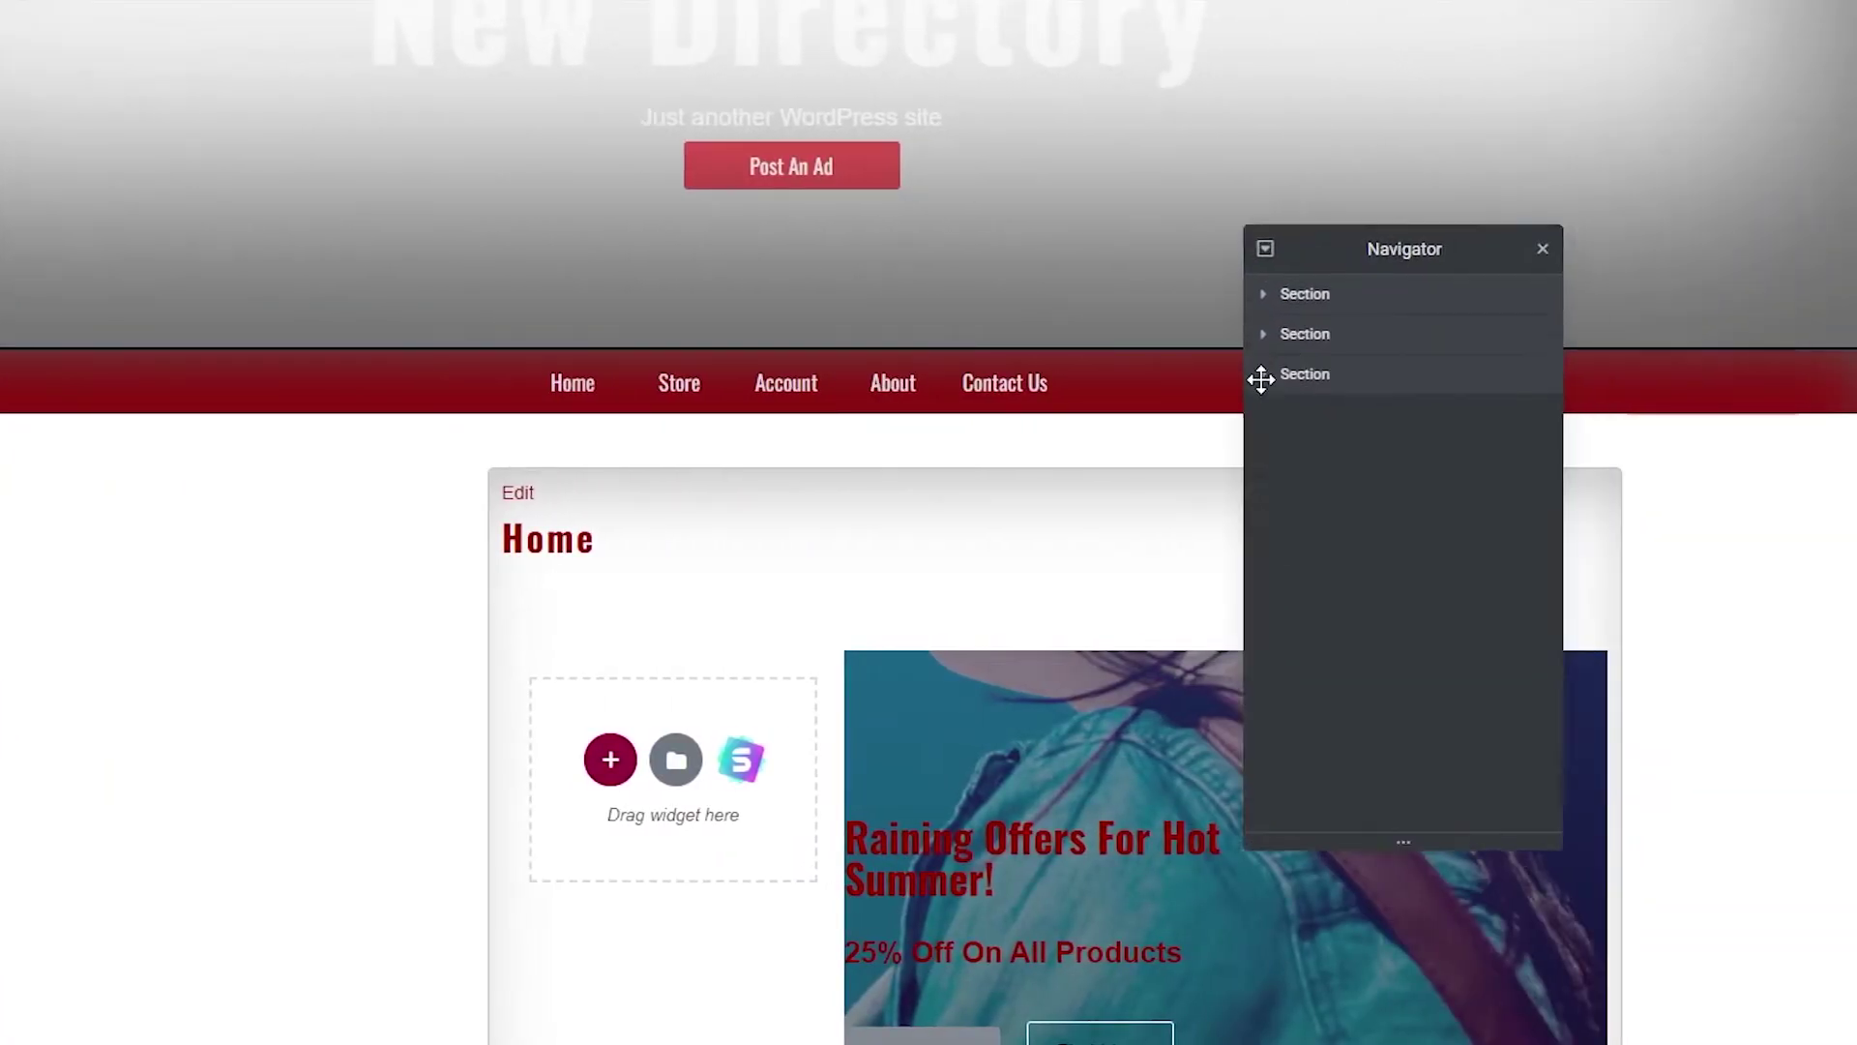
pyautogui.moveTo(1256, 373); pyautogui.dragTo(1850, 832)
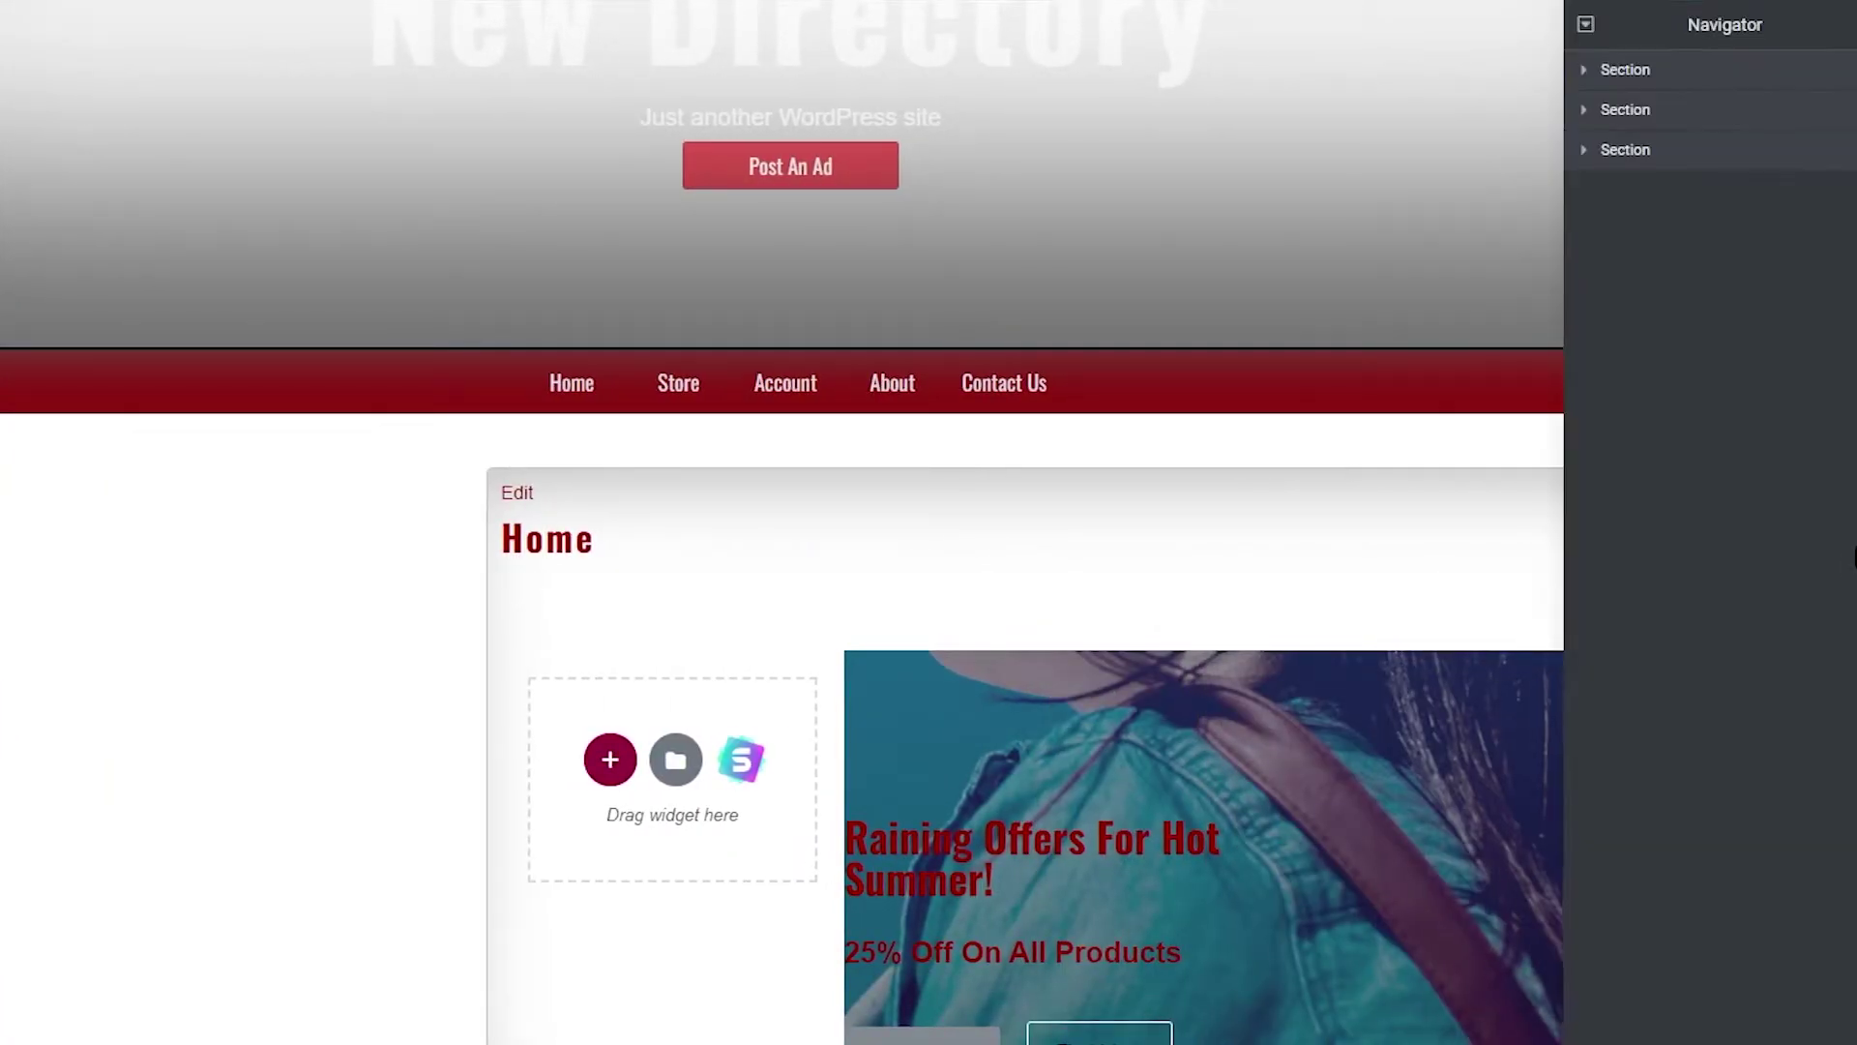
pyautogui.scroll(-4, 198, 748)
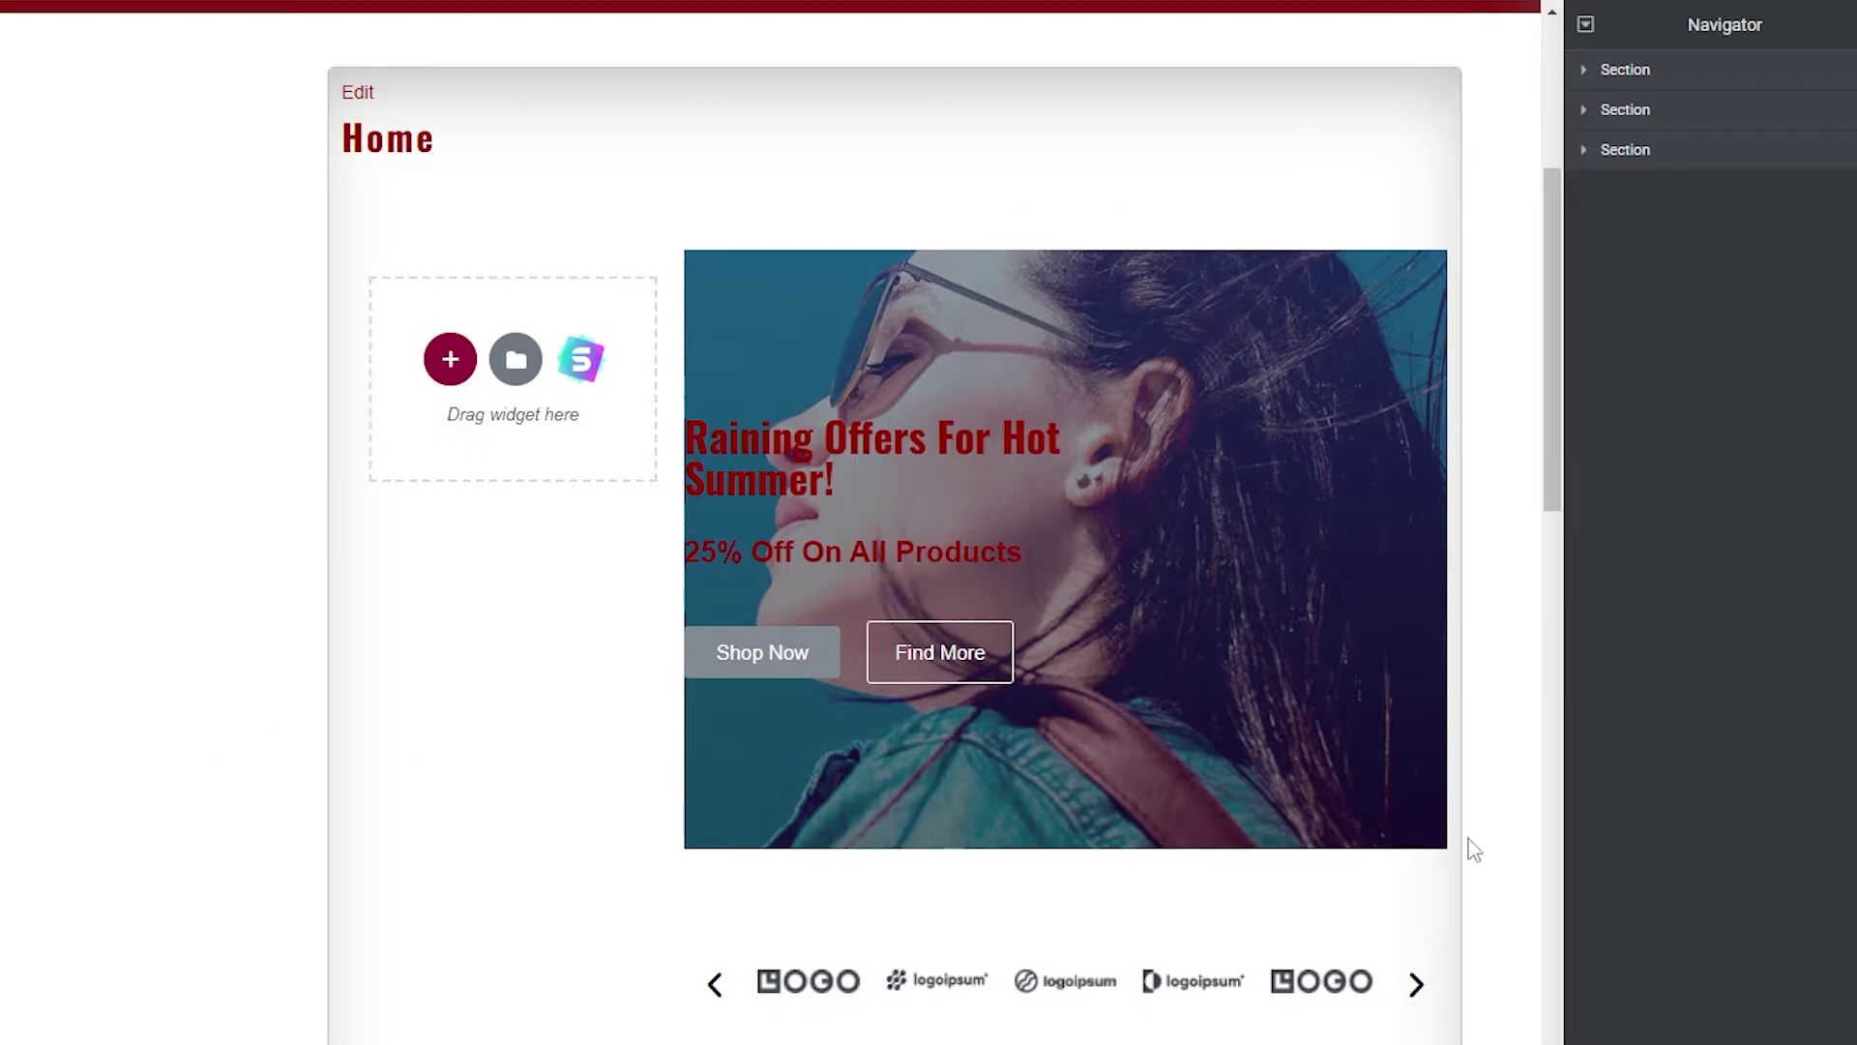
pyautogui.scroll(5, 254, 762)
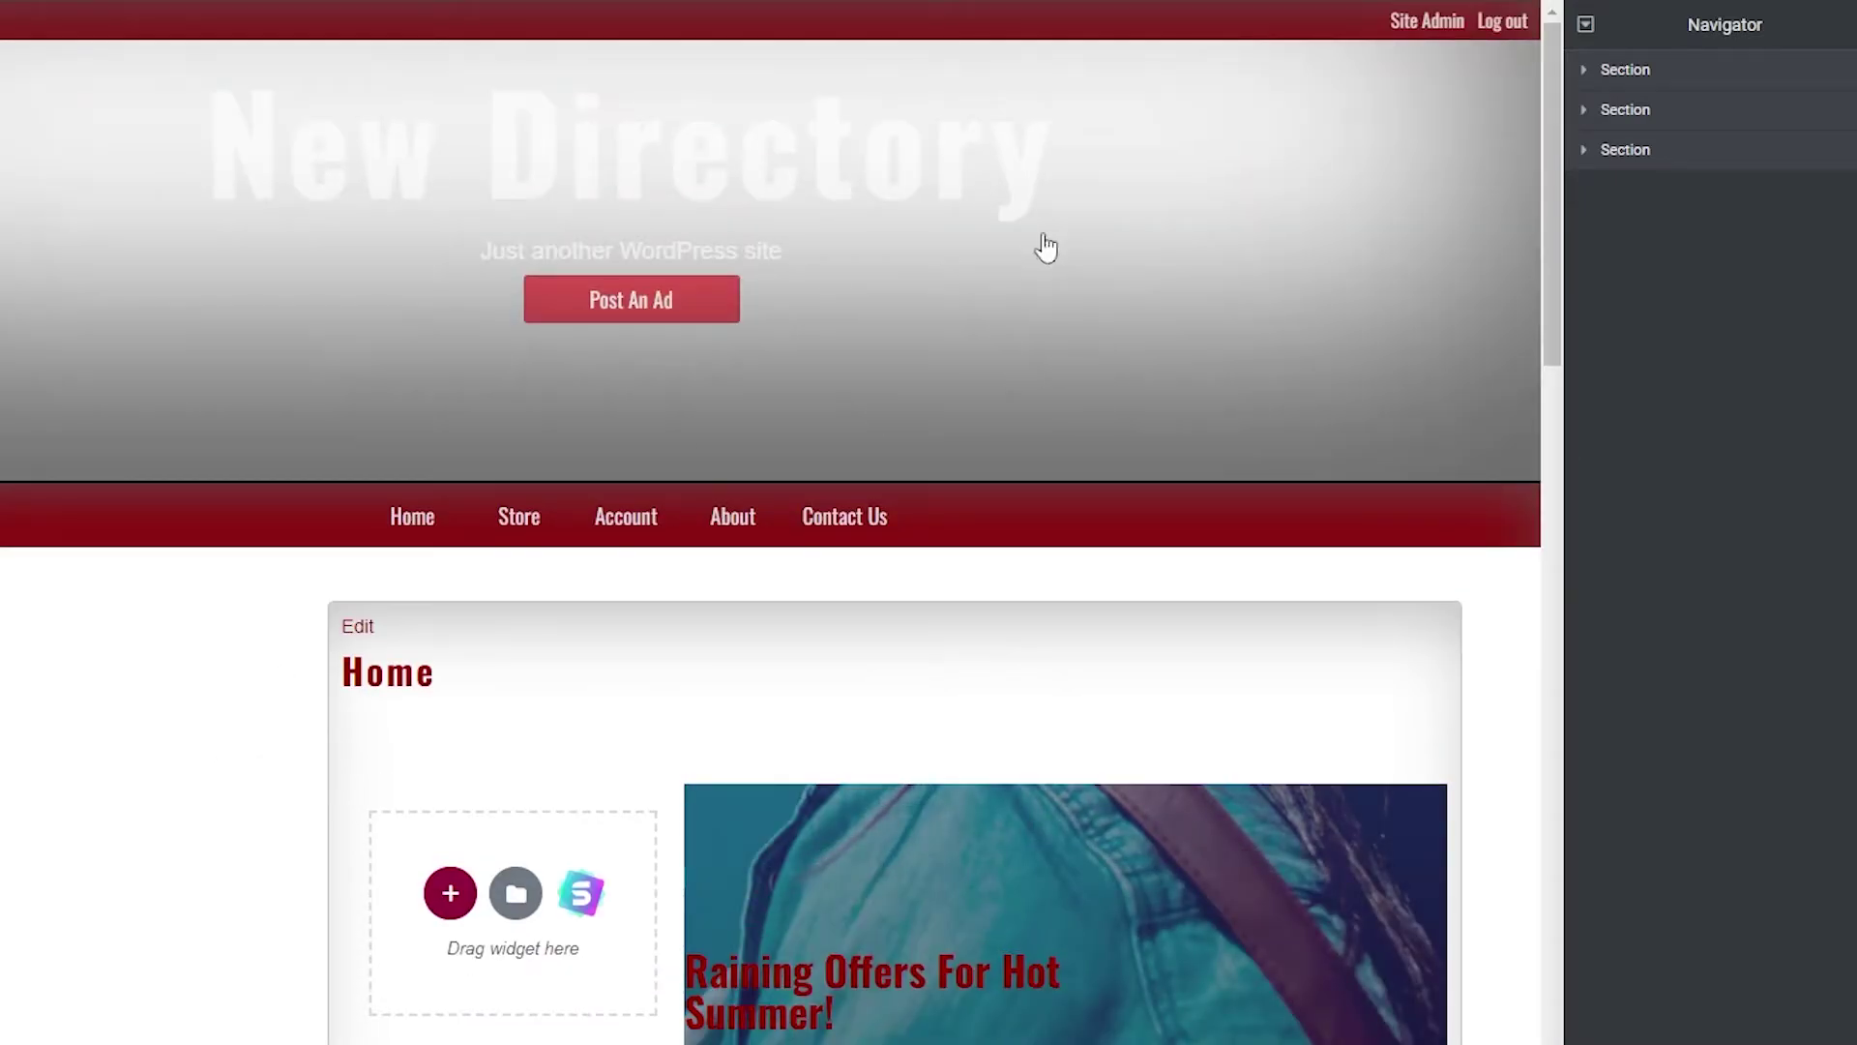
pyautogui.scroll(-20, 987, 924)
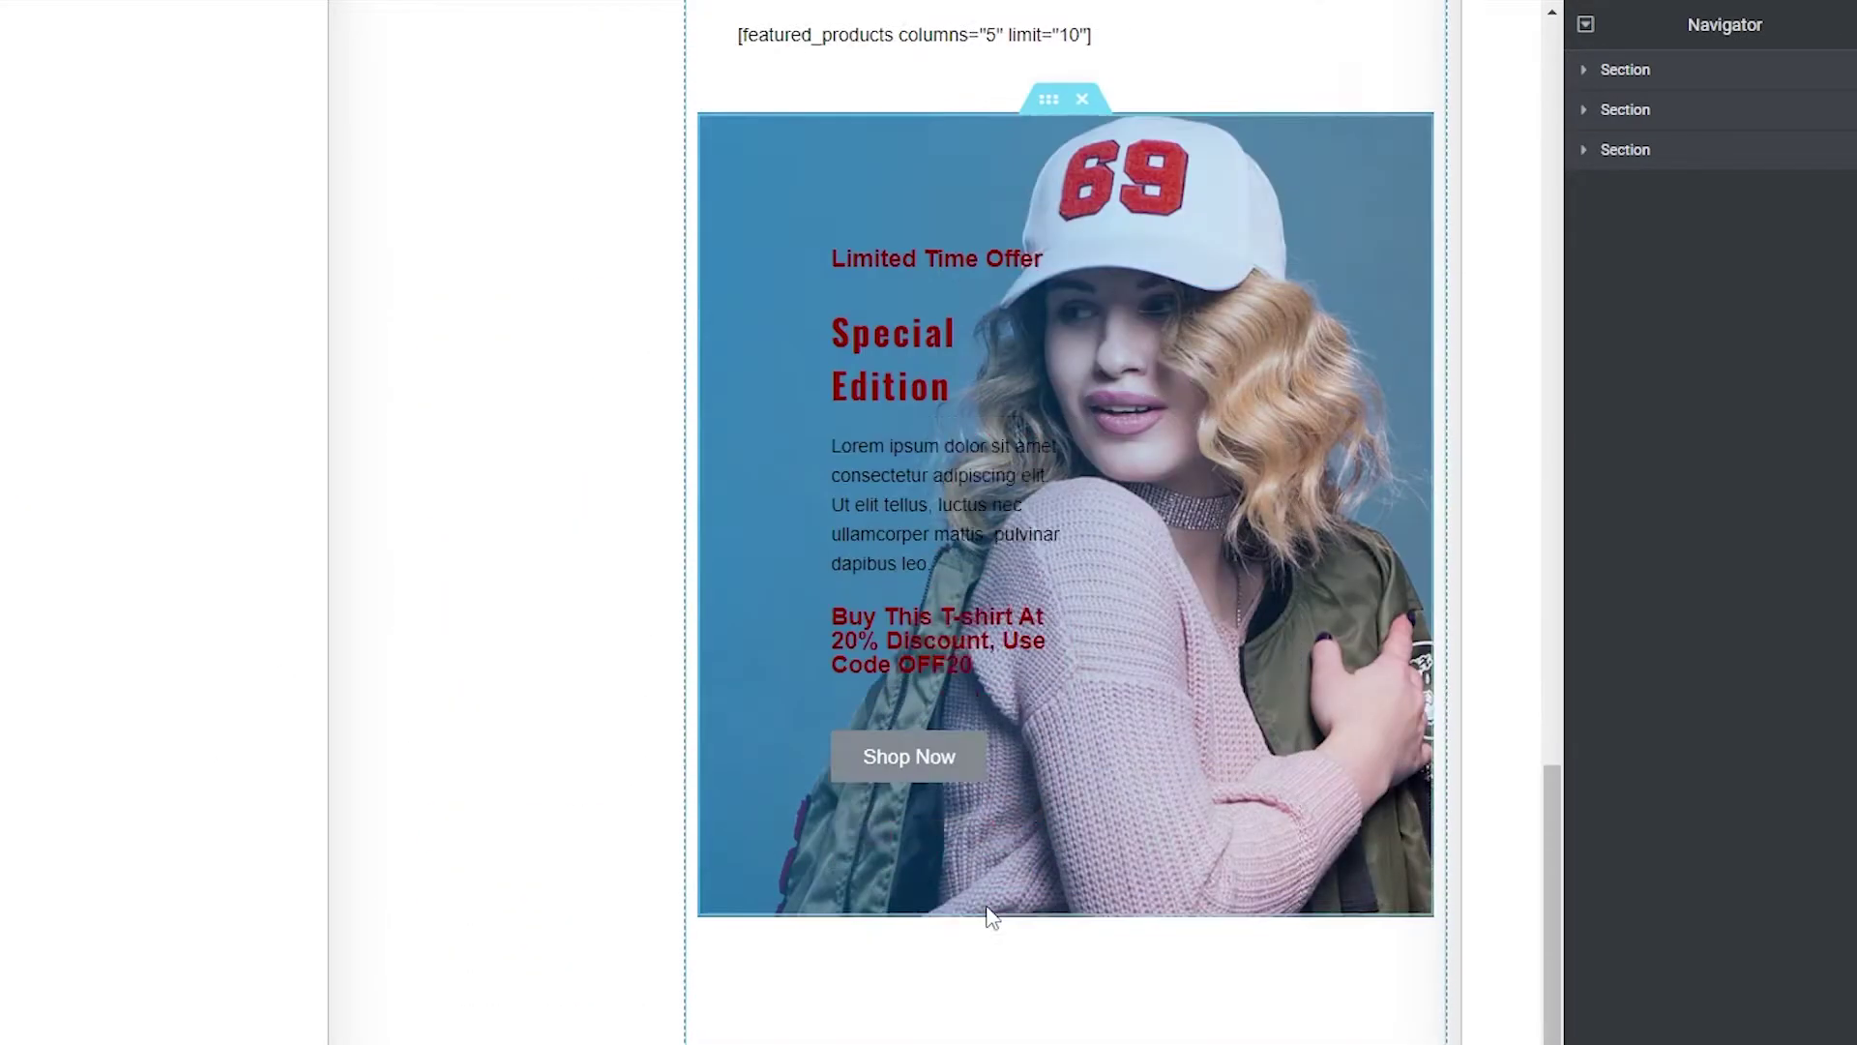
pyautogui.scroll(20, 988, 907)
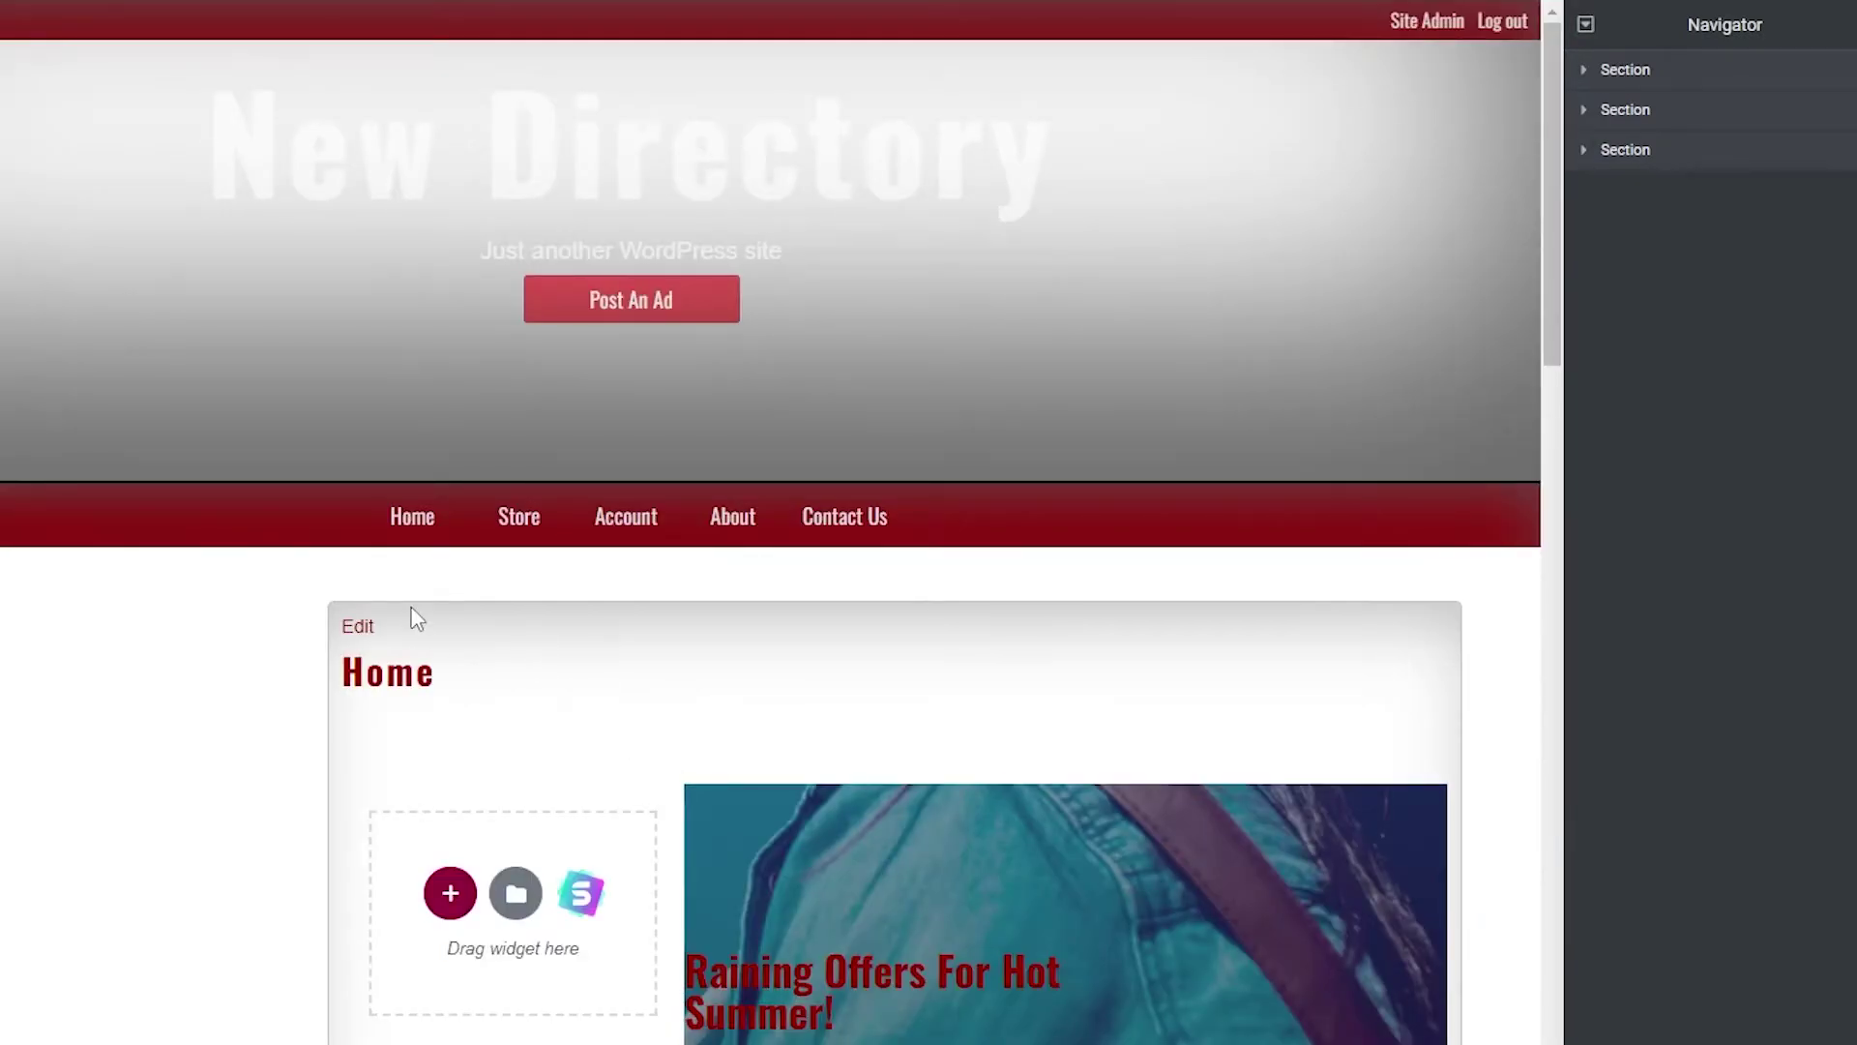
pyautogui.scroll(-4, 411, 616)
pyautogui.scroll(-4, 310, 304)
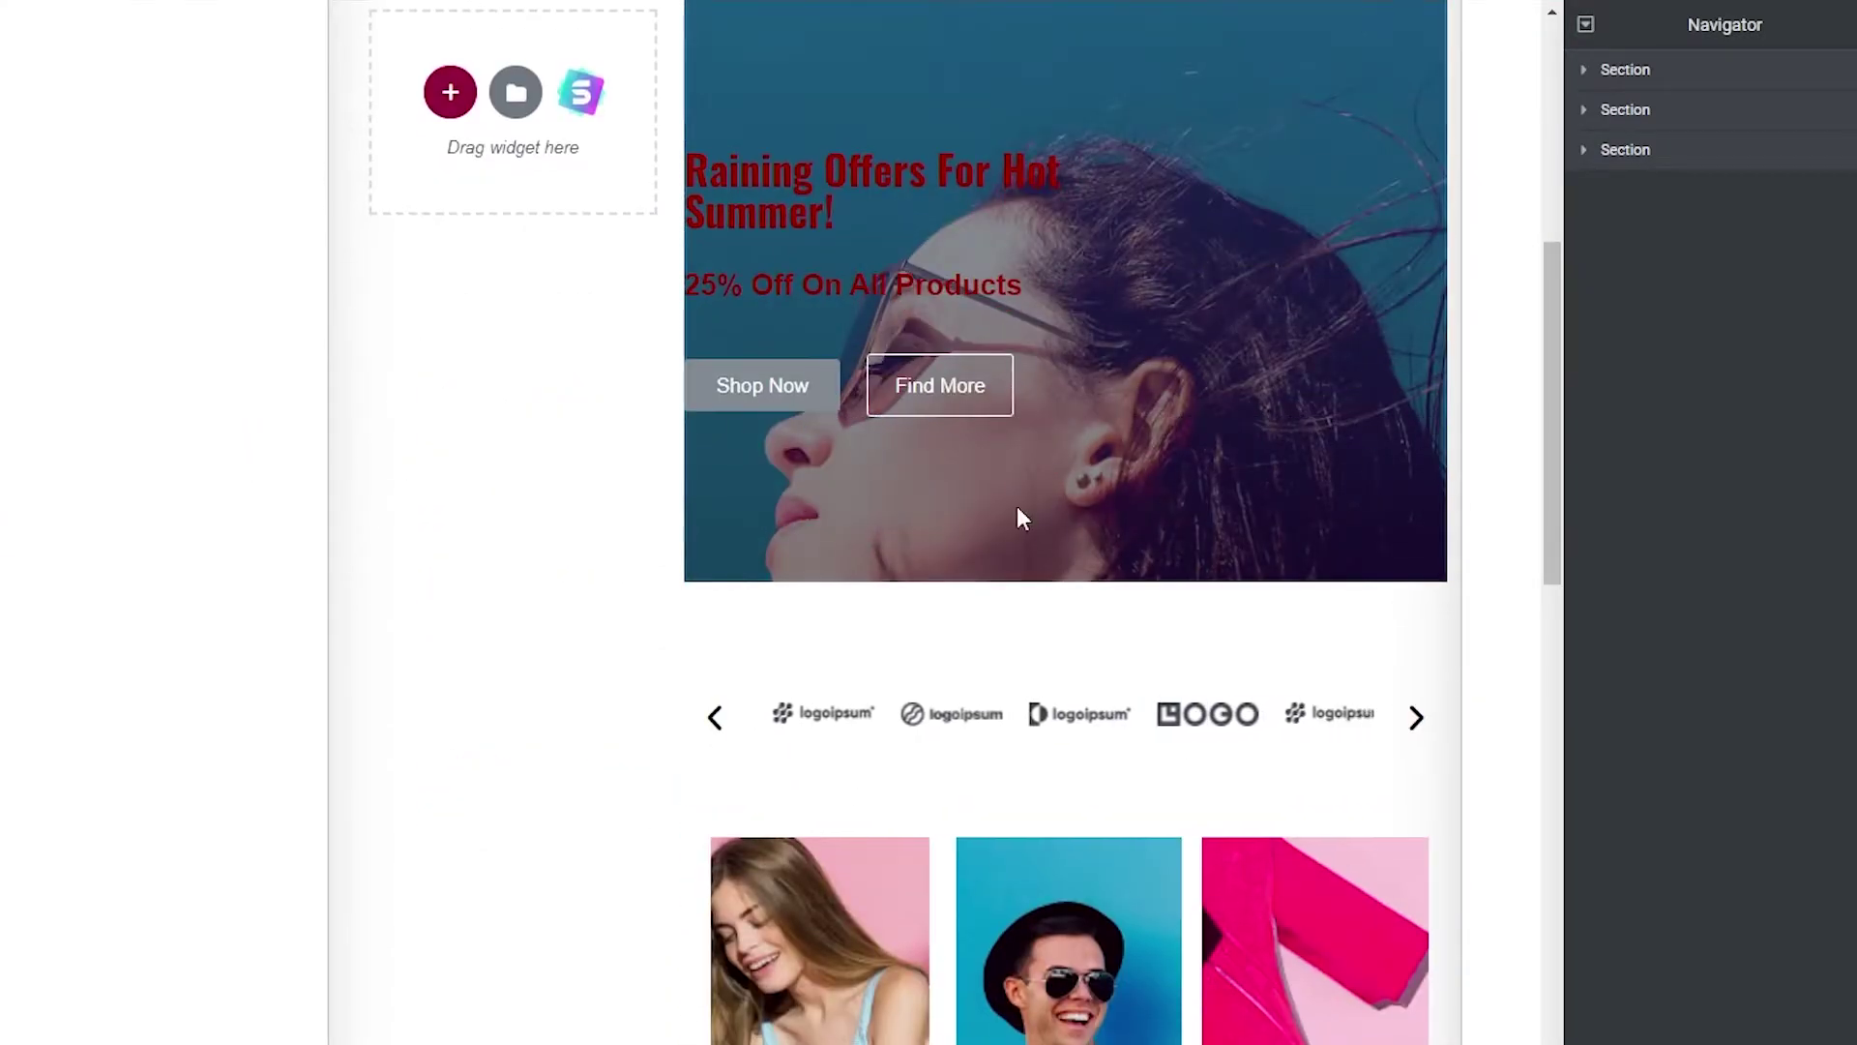
pyautogui.scroll(2, 958, 667)
pyautogui.scroll(1, 1065, 658)
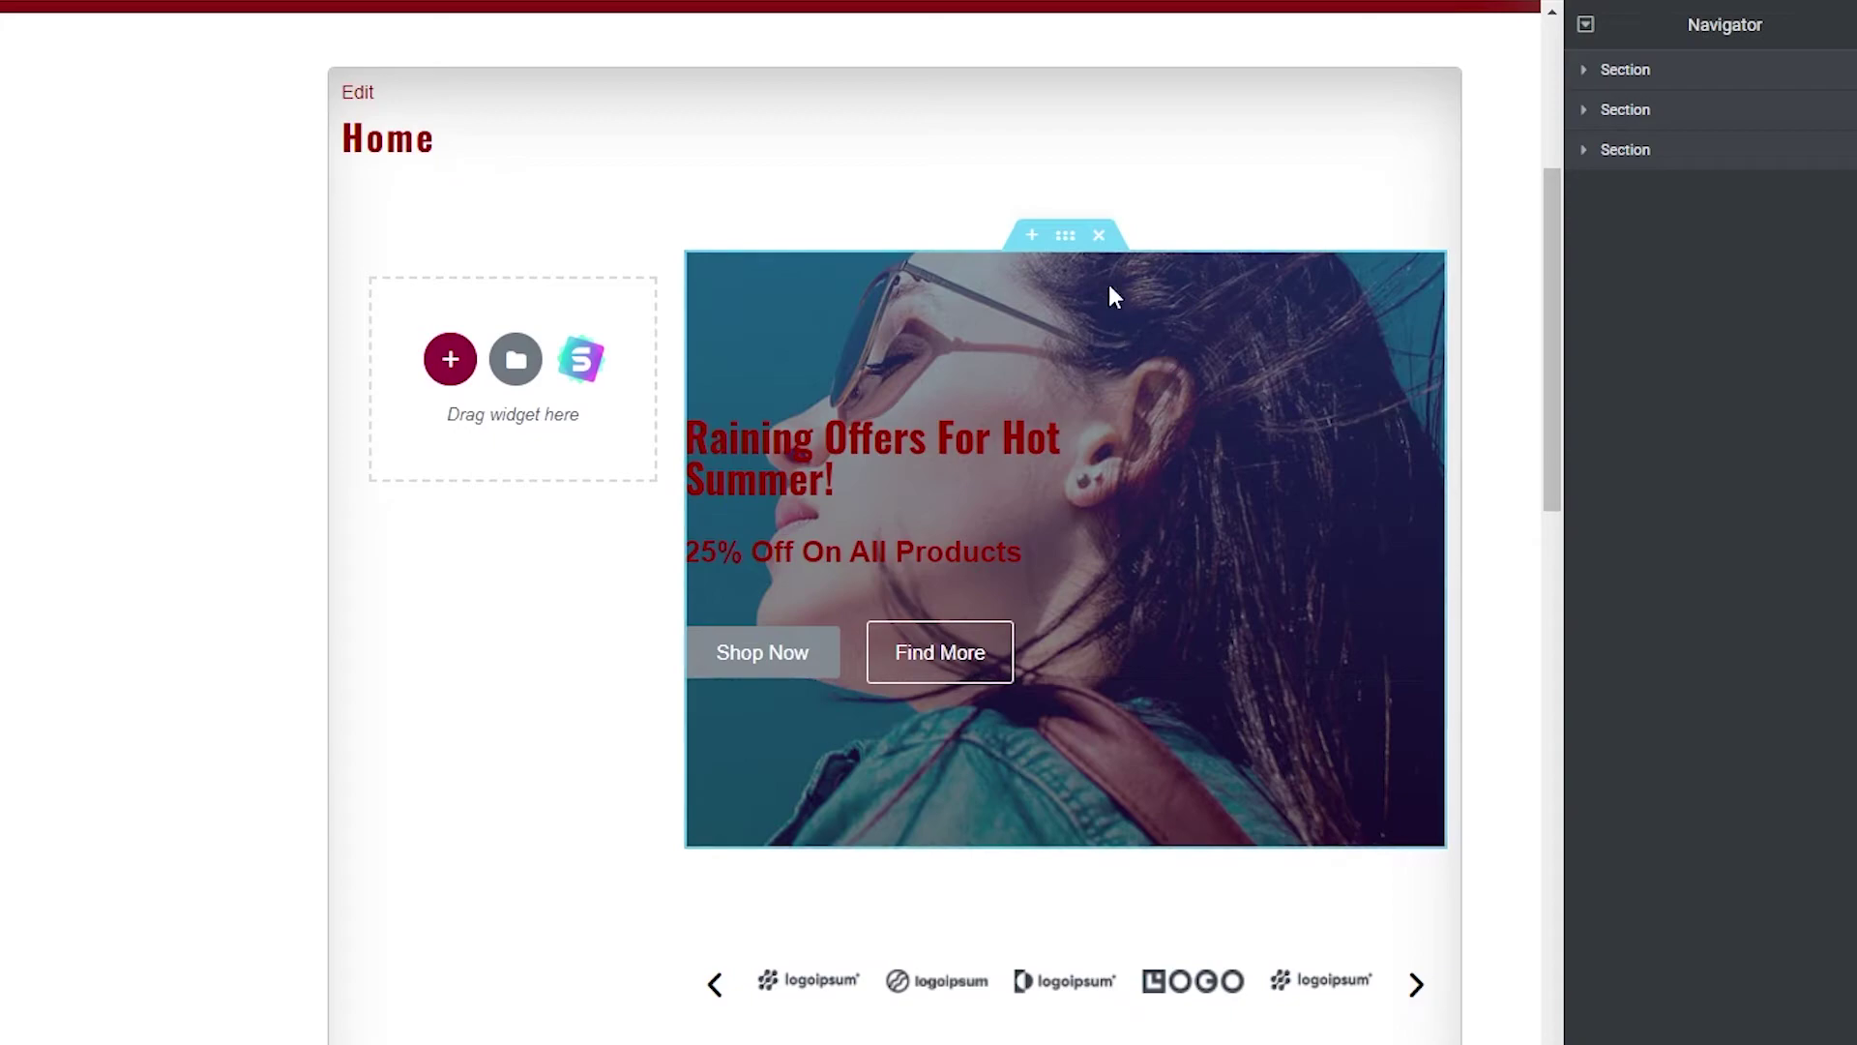
# Open the summer offers banner section's background image settings to replace the image.
pyautogui.click(1065, 235)
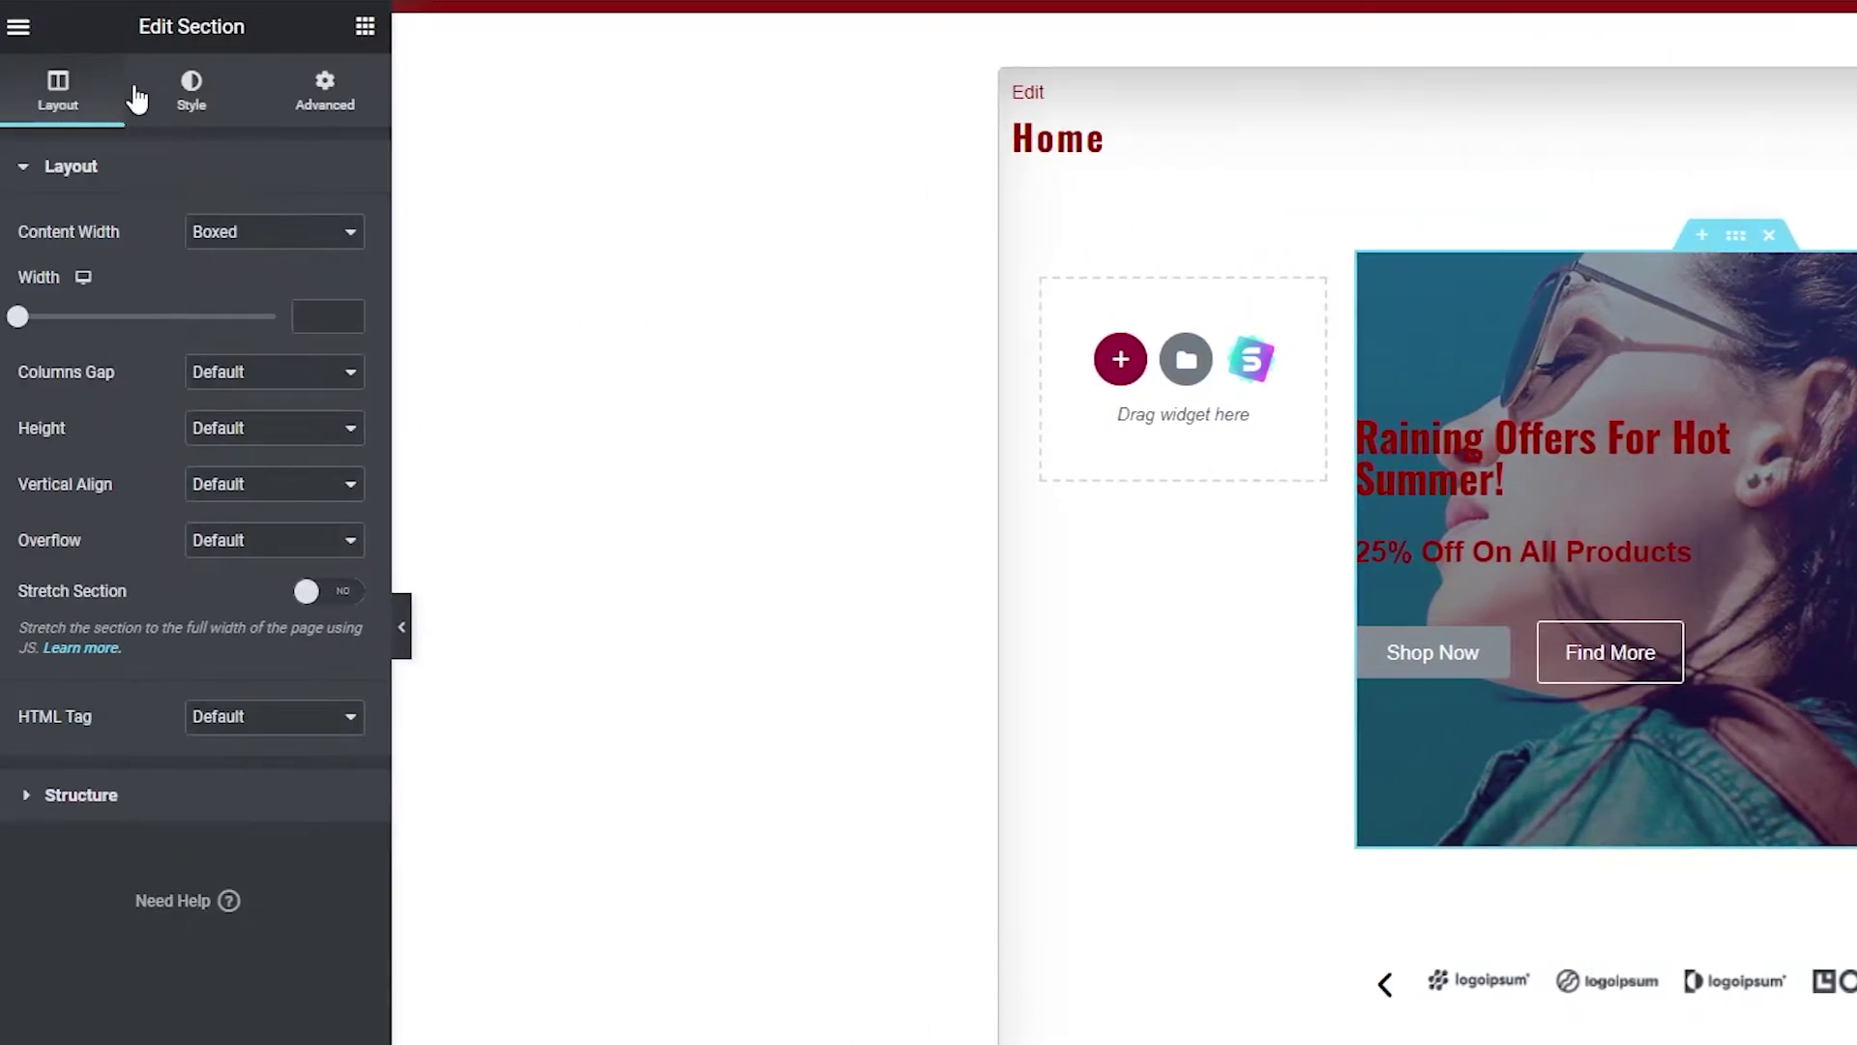
pyautogui.click(157, 105)
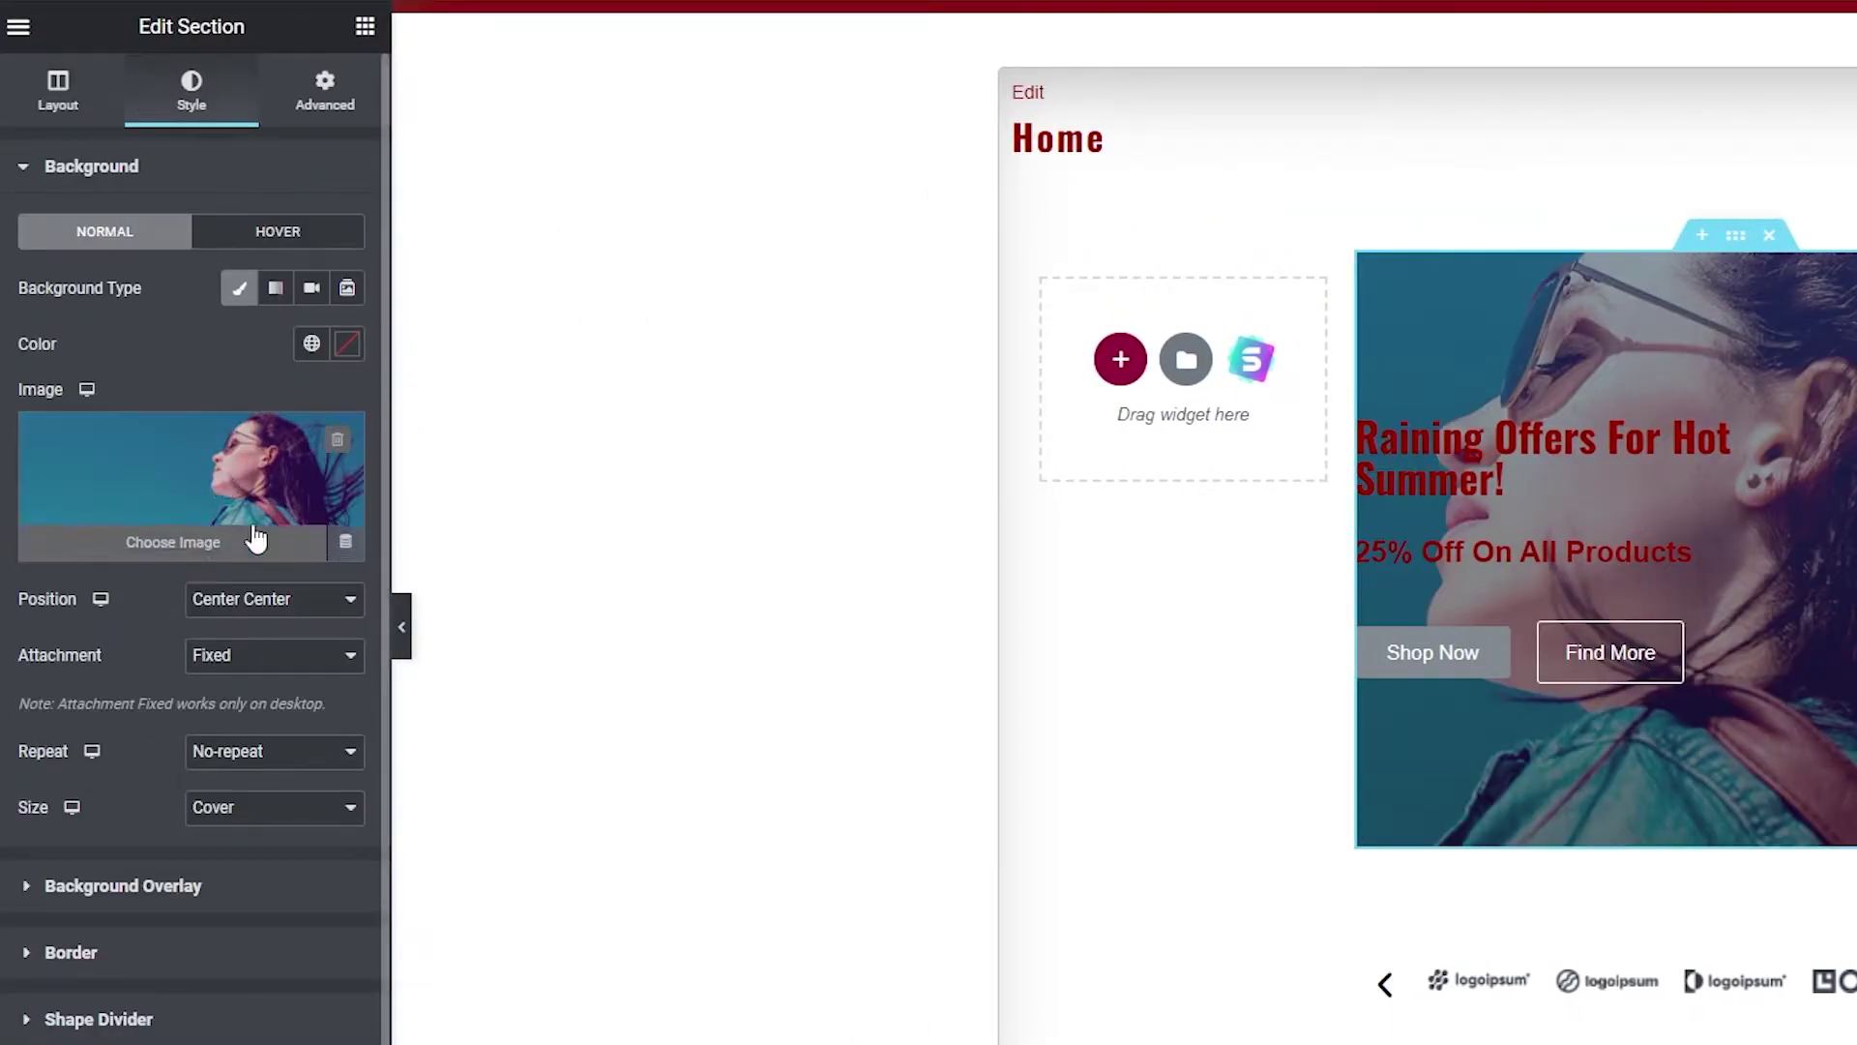
pyautogui.click(223, 559)
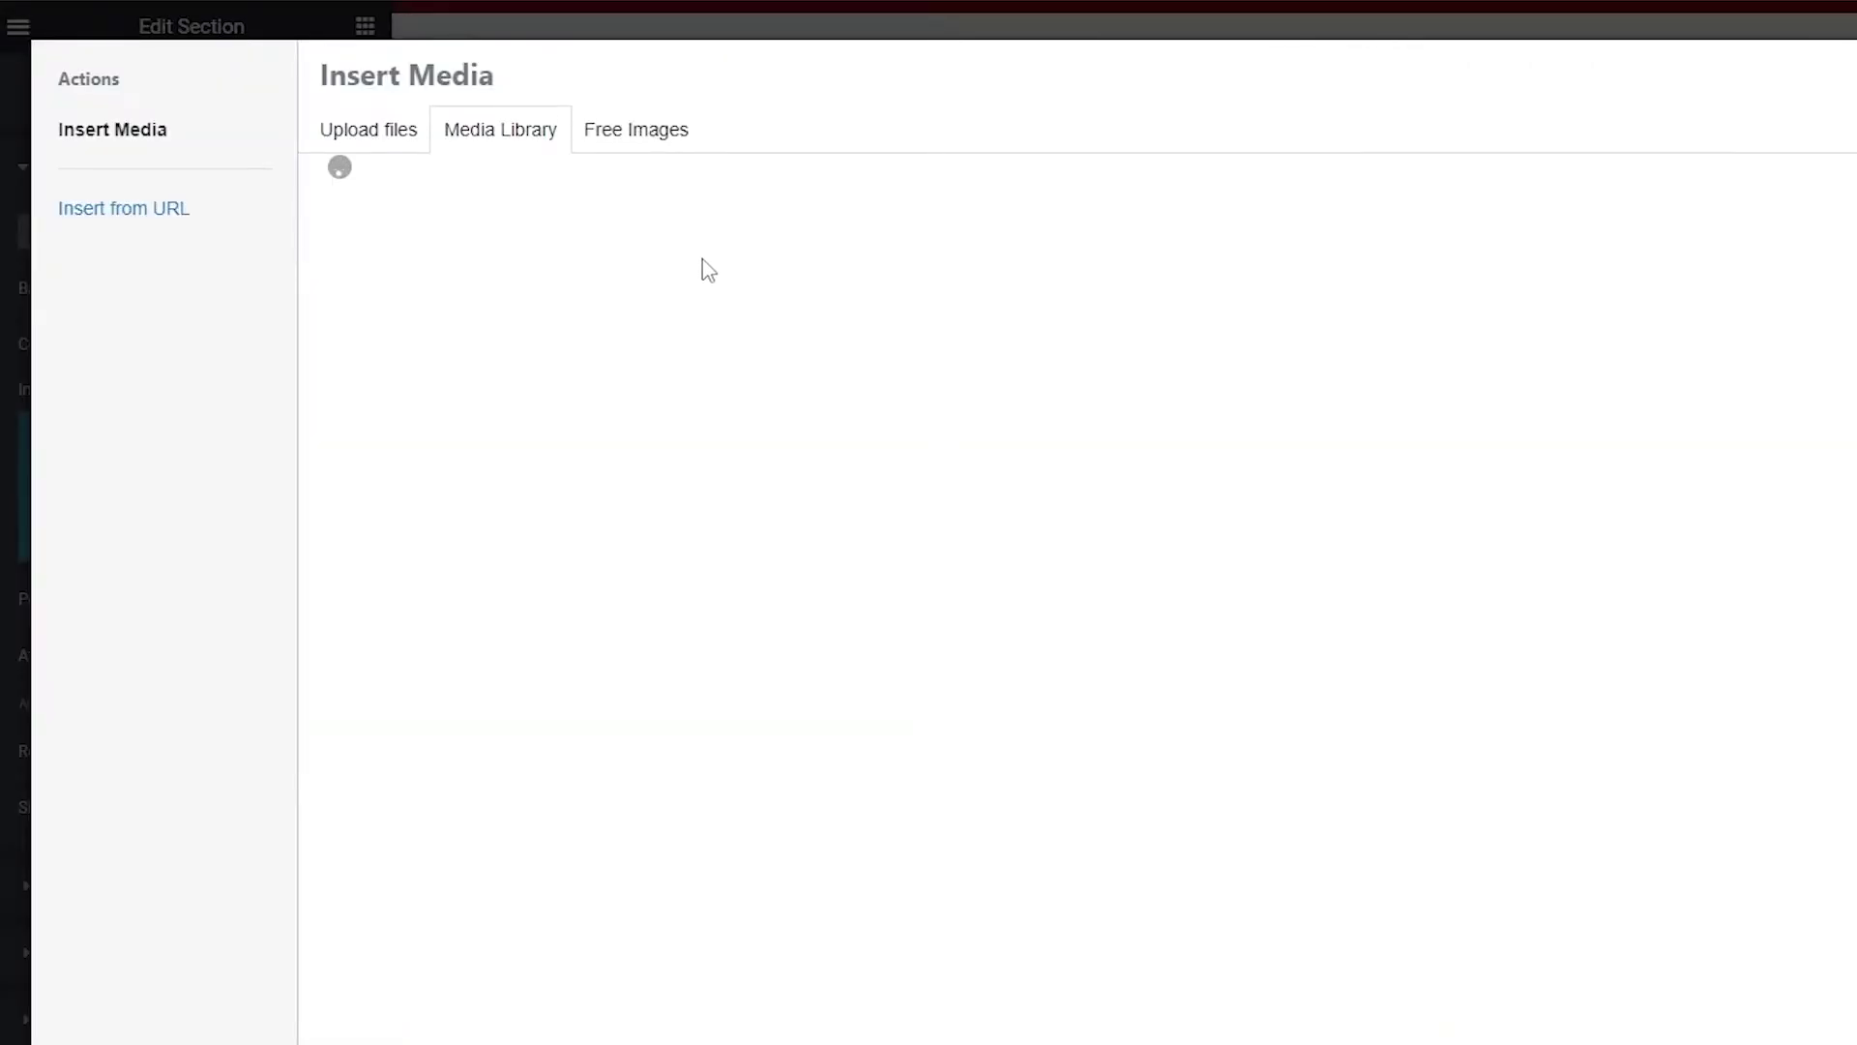
pyautogui.scroll(3, 751, 910)
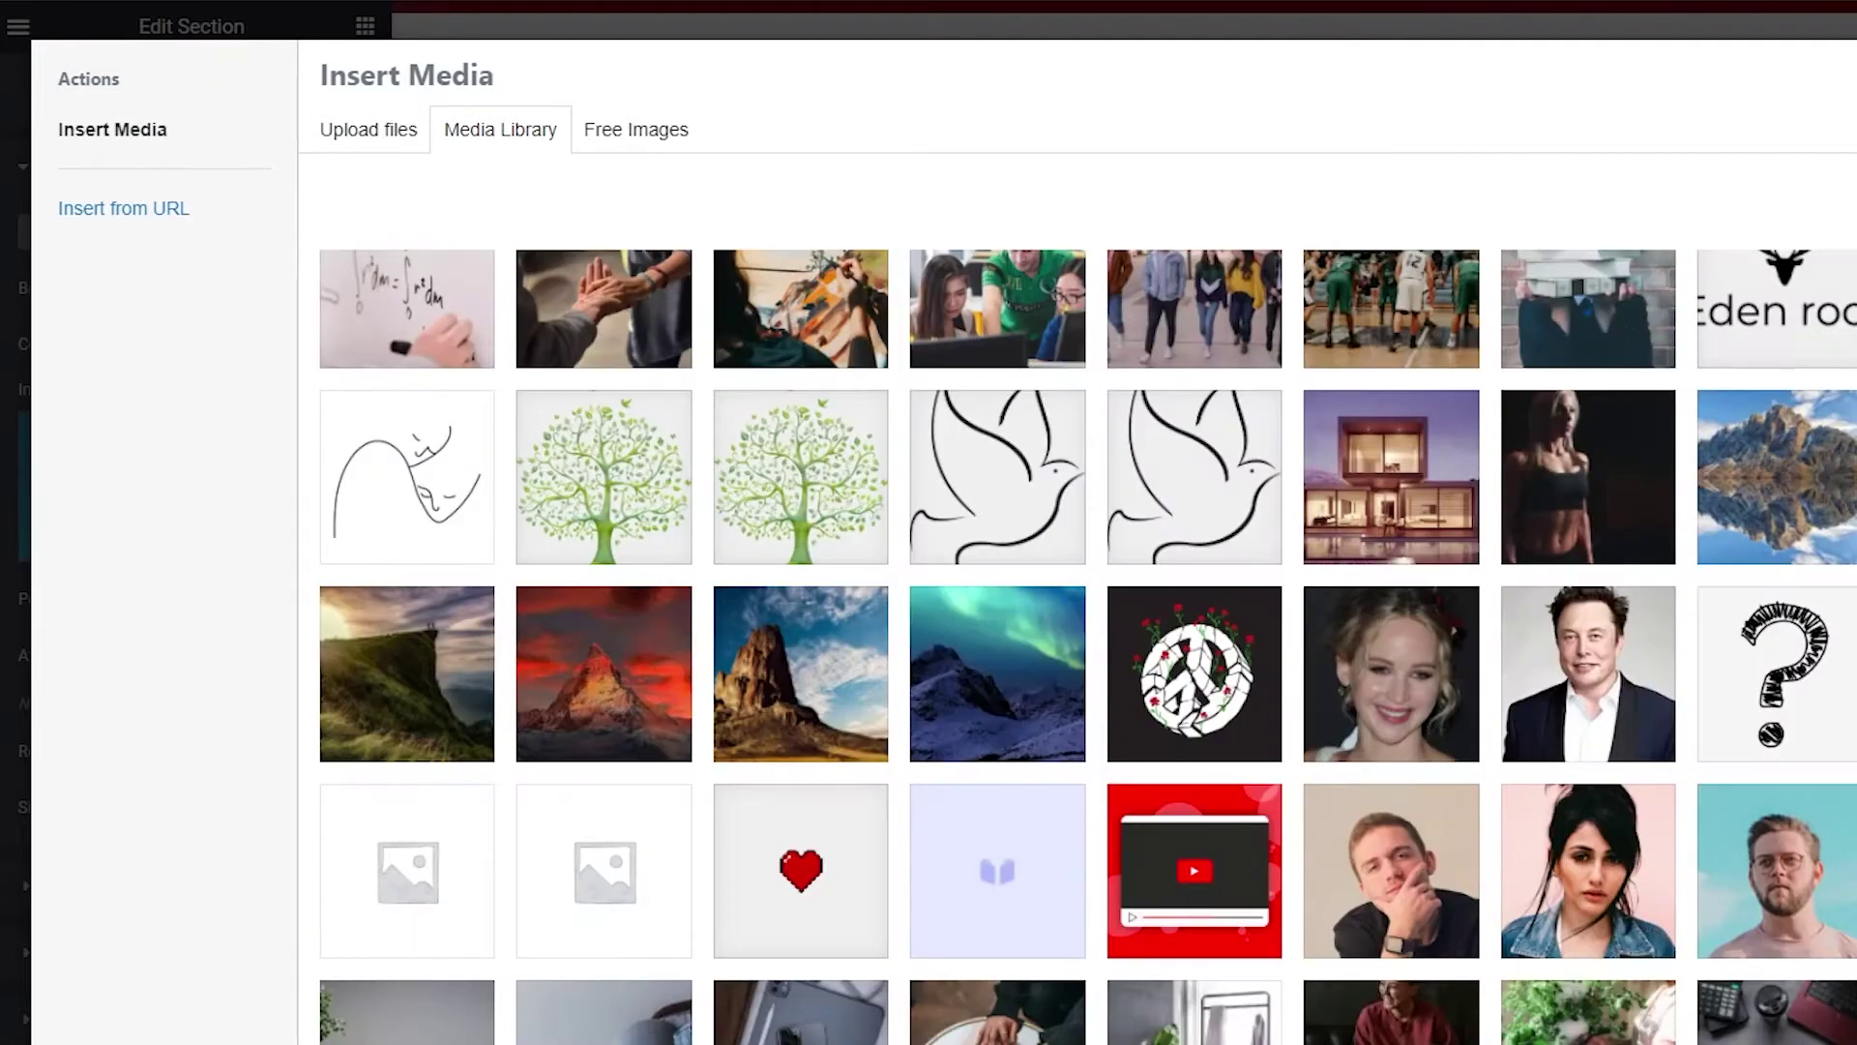
# Search Free Images for 'cars' and pick the red Ford Mustang headlight photo.
pyautogui.click(644, 140)
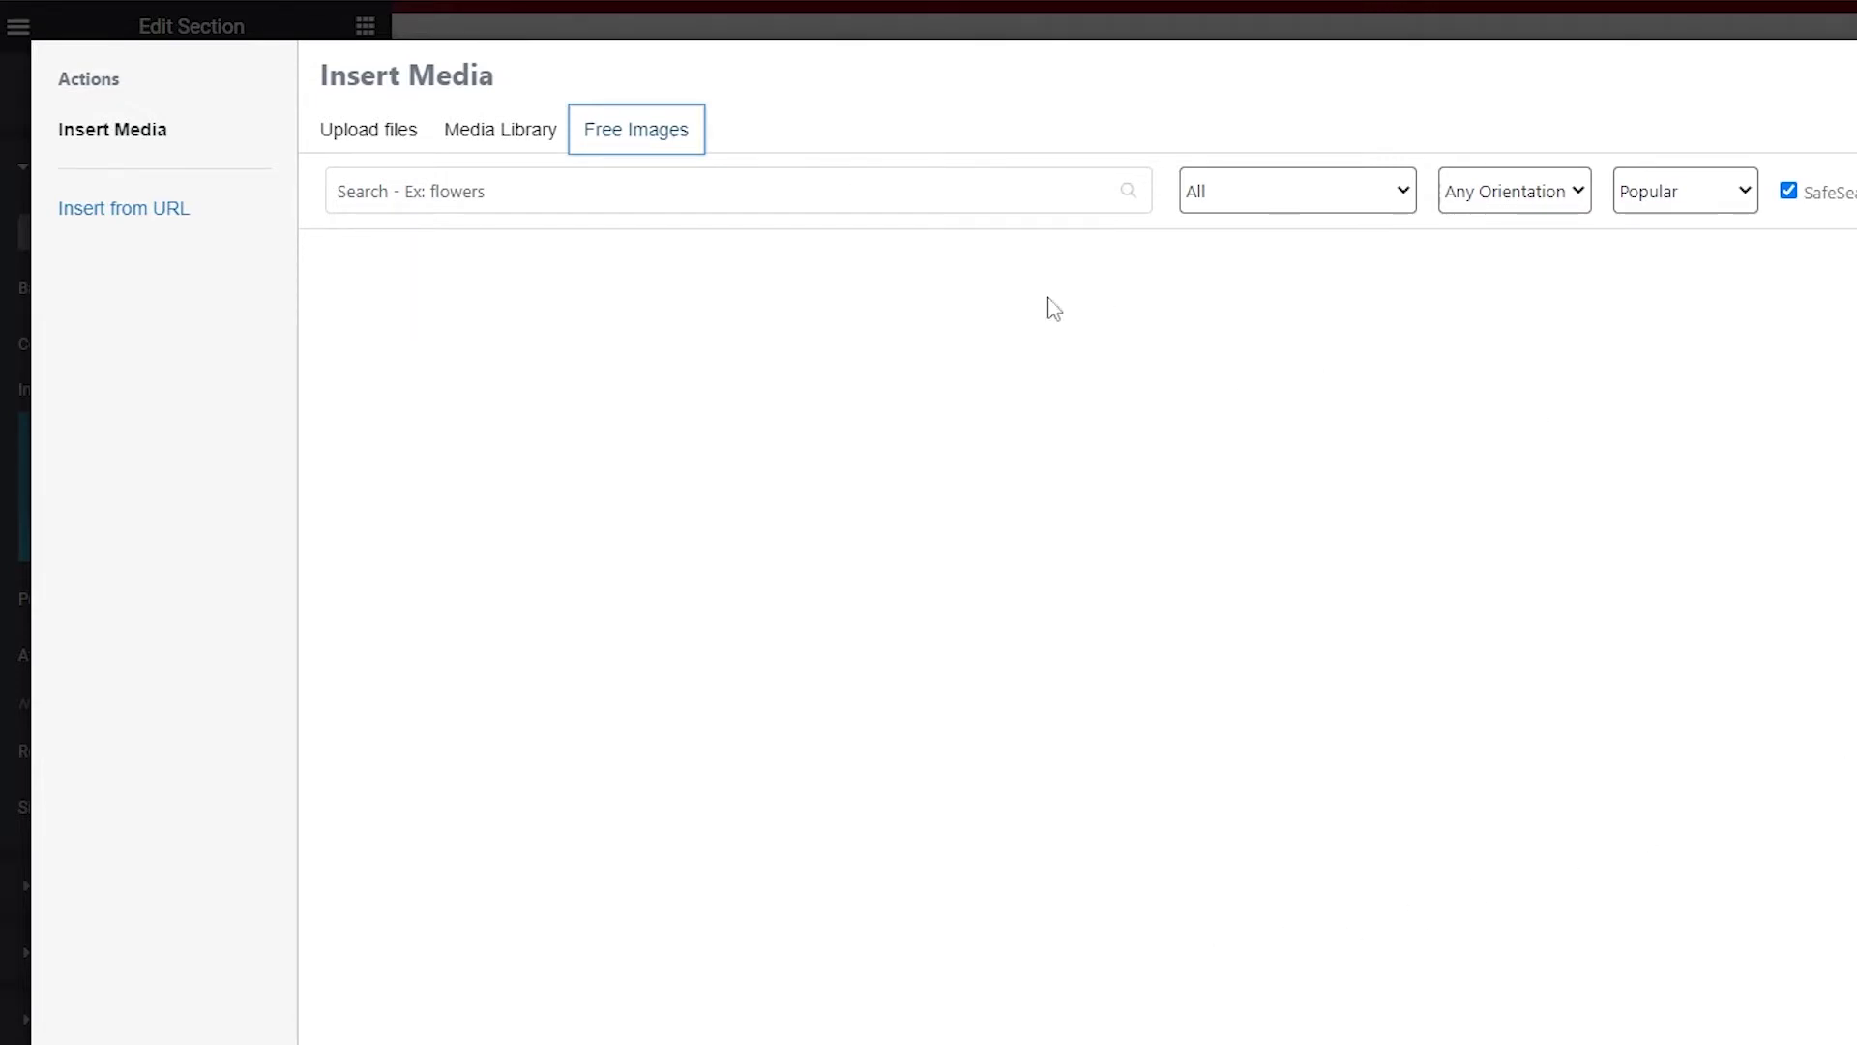
pyautogui.click(796, 174)
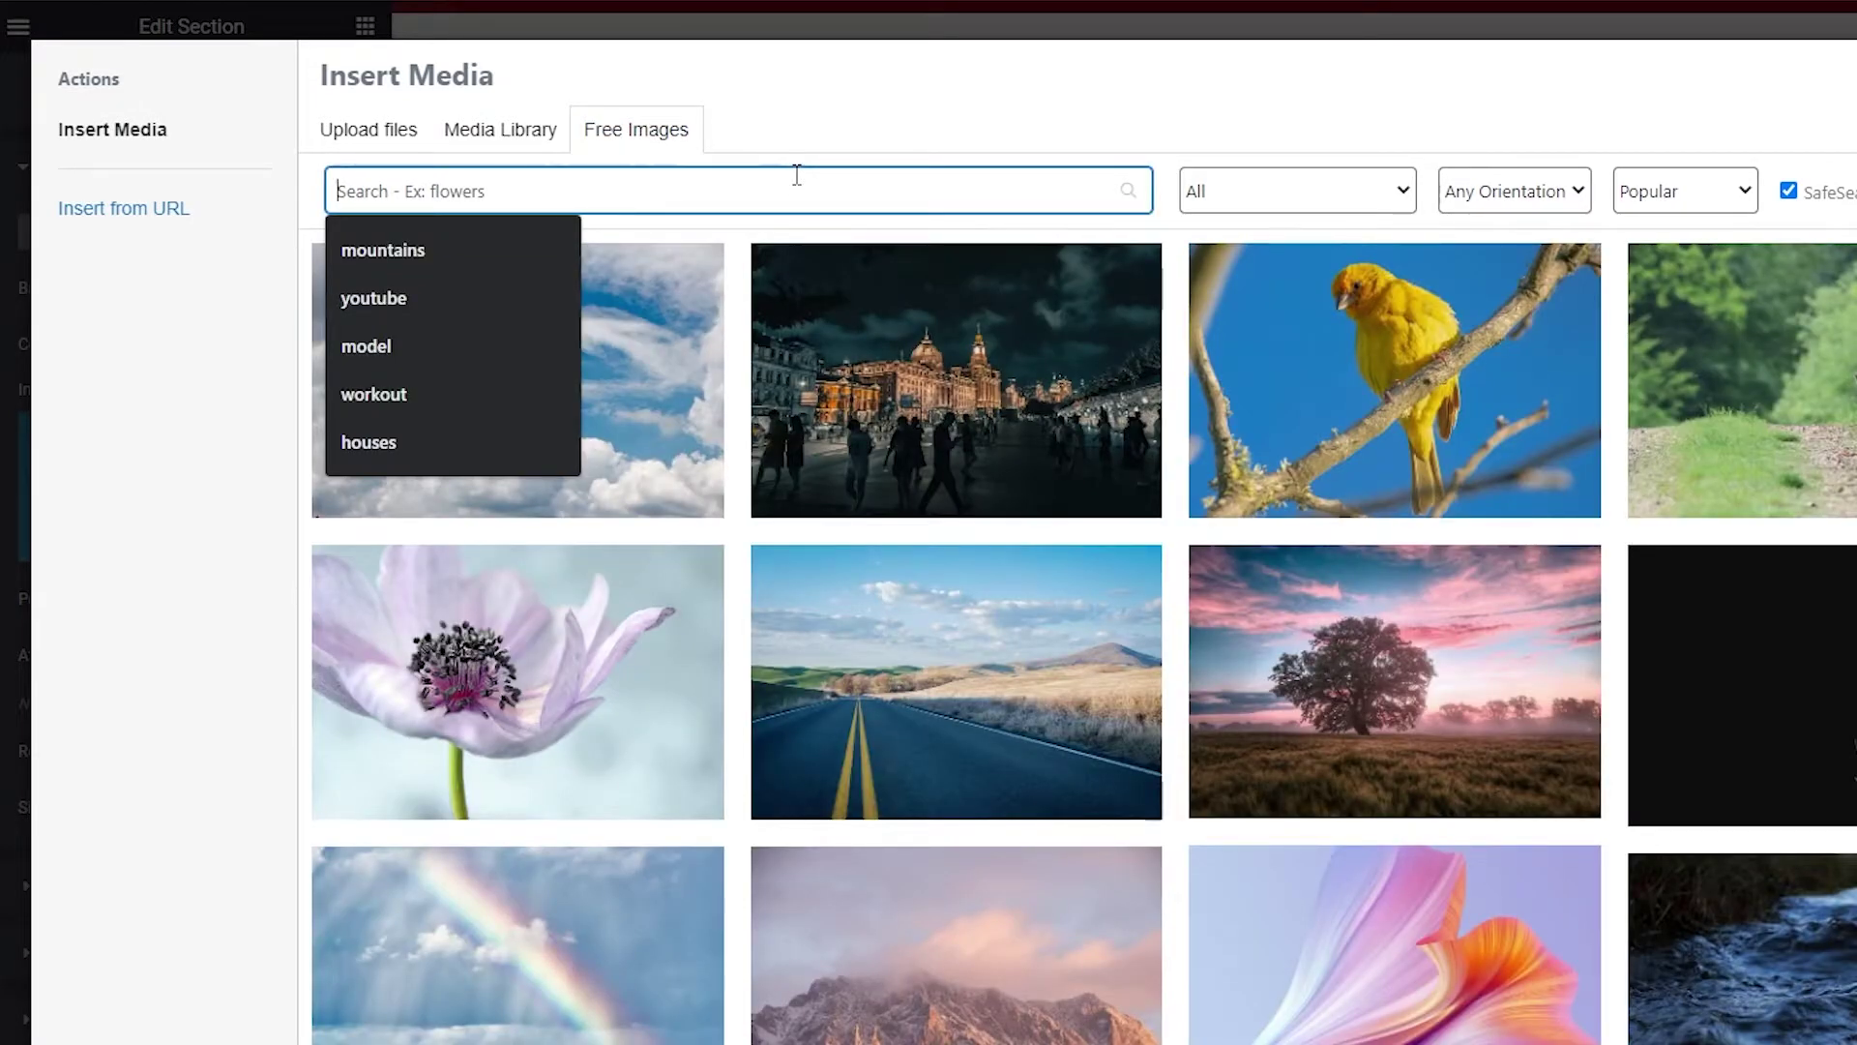
pyautogui.write('cars')
pyautogui.press('Return')
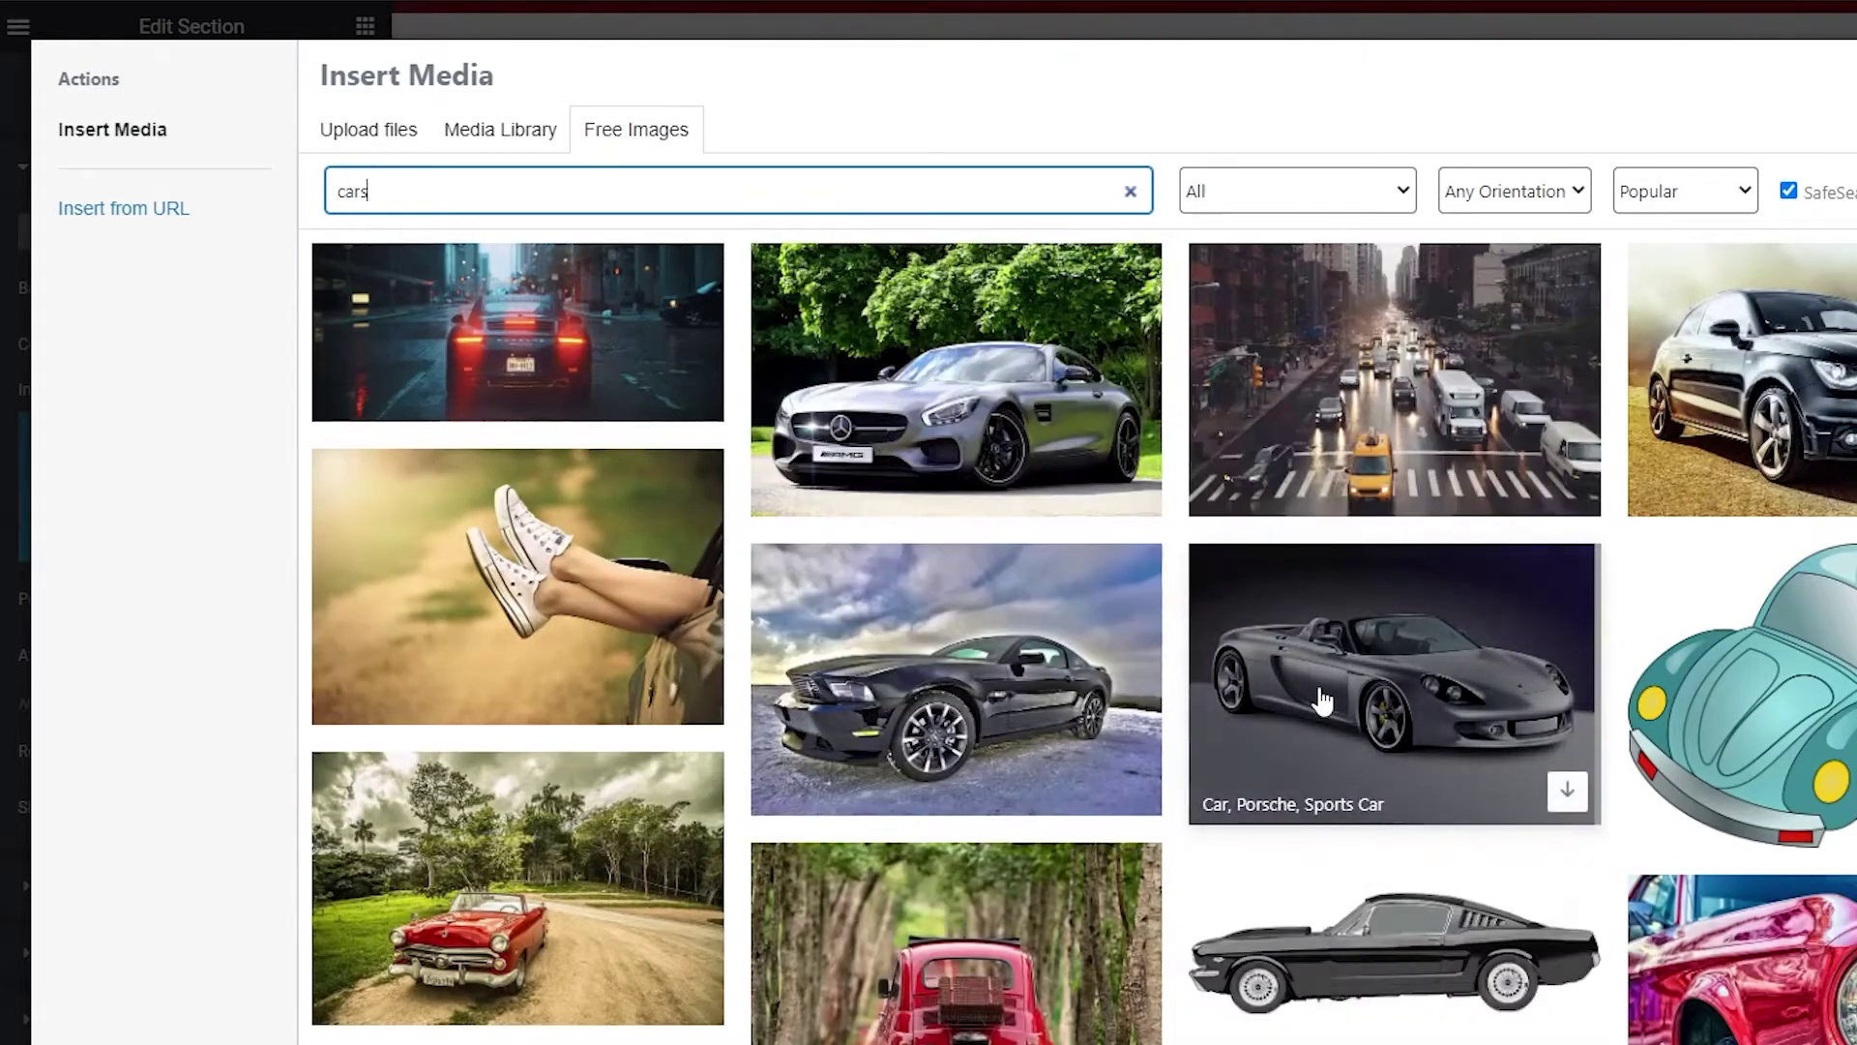
pyautogui.scroll(-5, 982, 643)
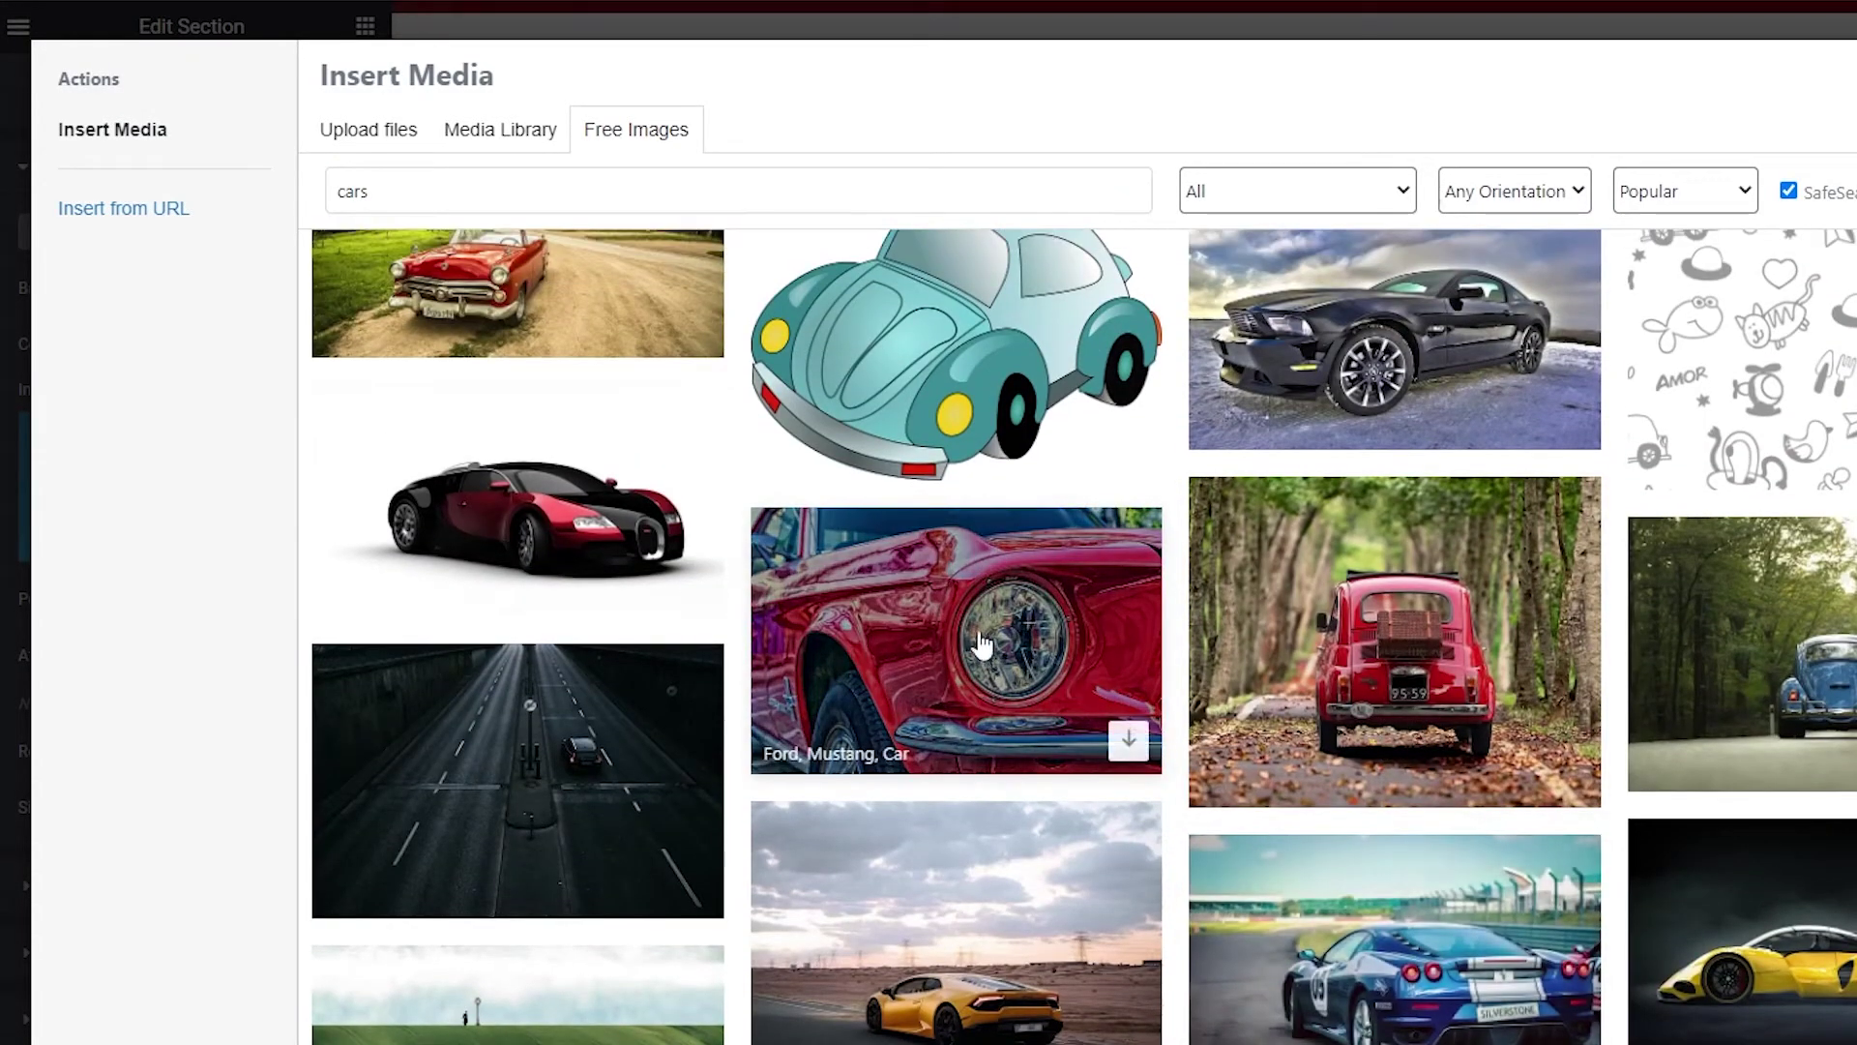
pyautogui.click(981, 643)
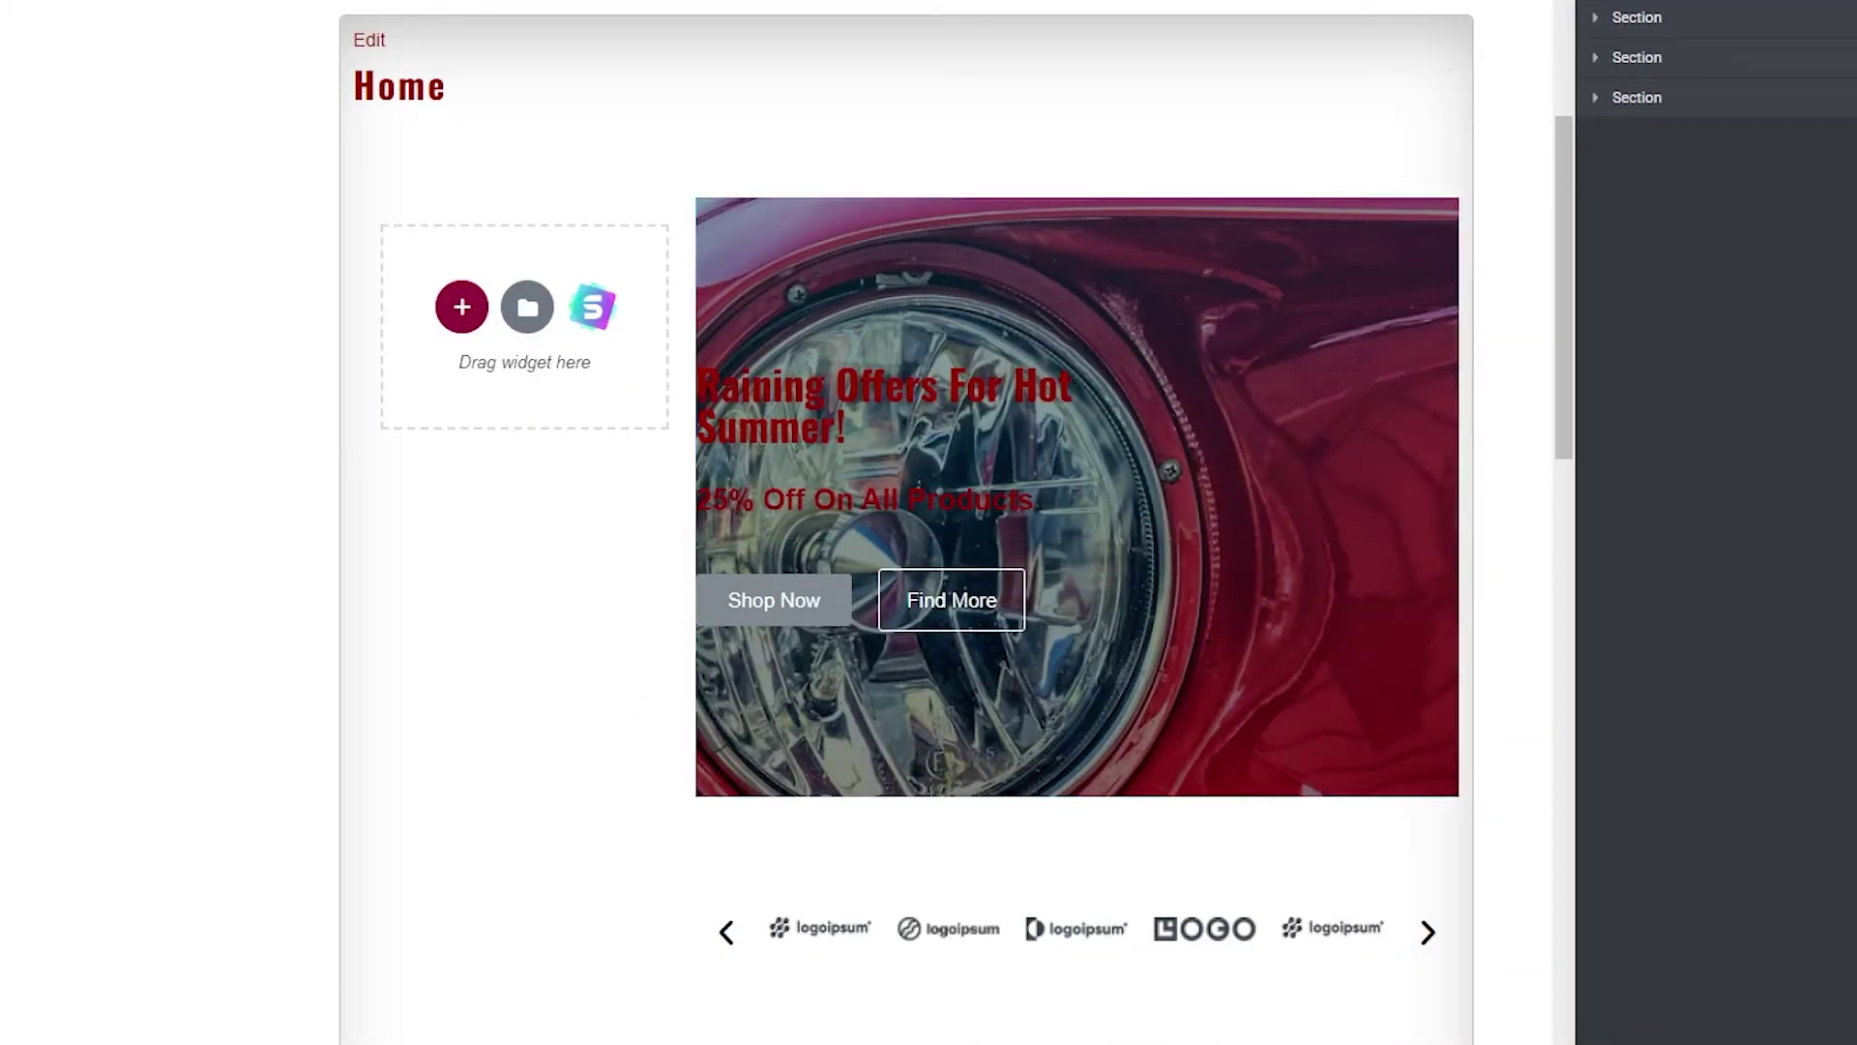
# Set the hero heading's text colour to pure white (#FFFFFF).
pyautogui.click(981, 426)
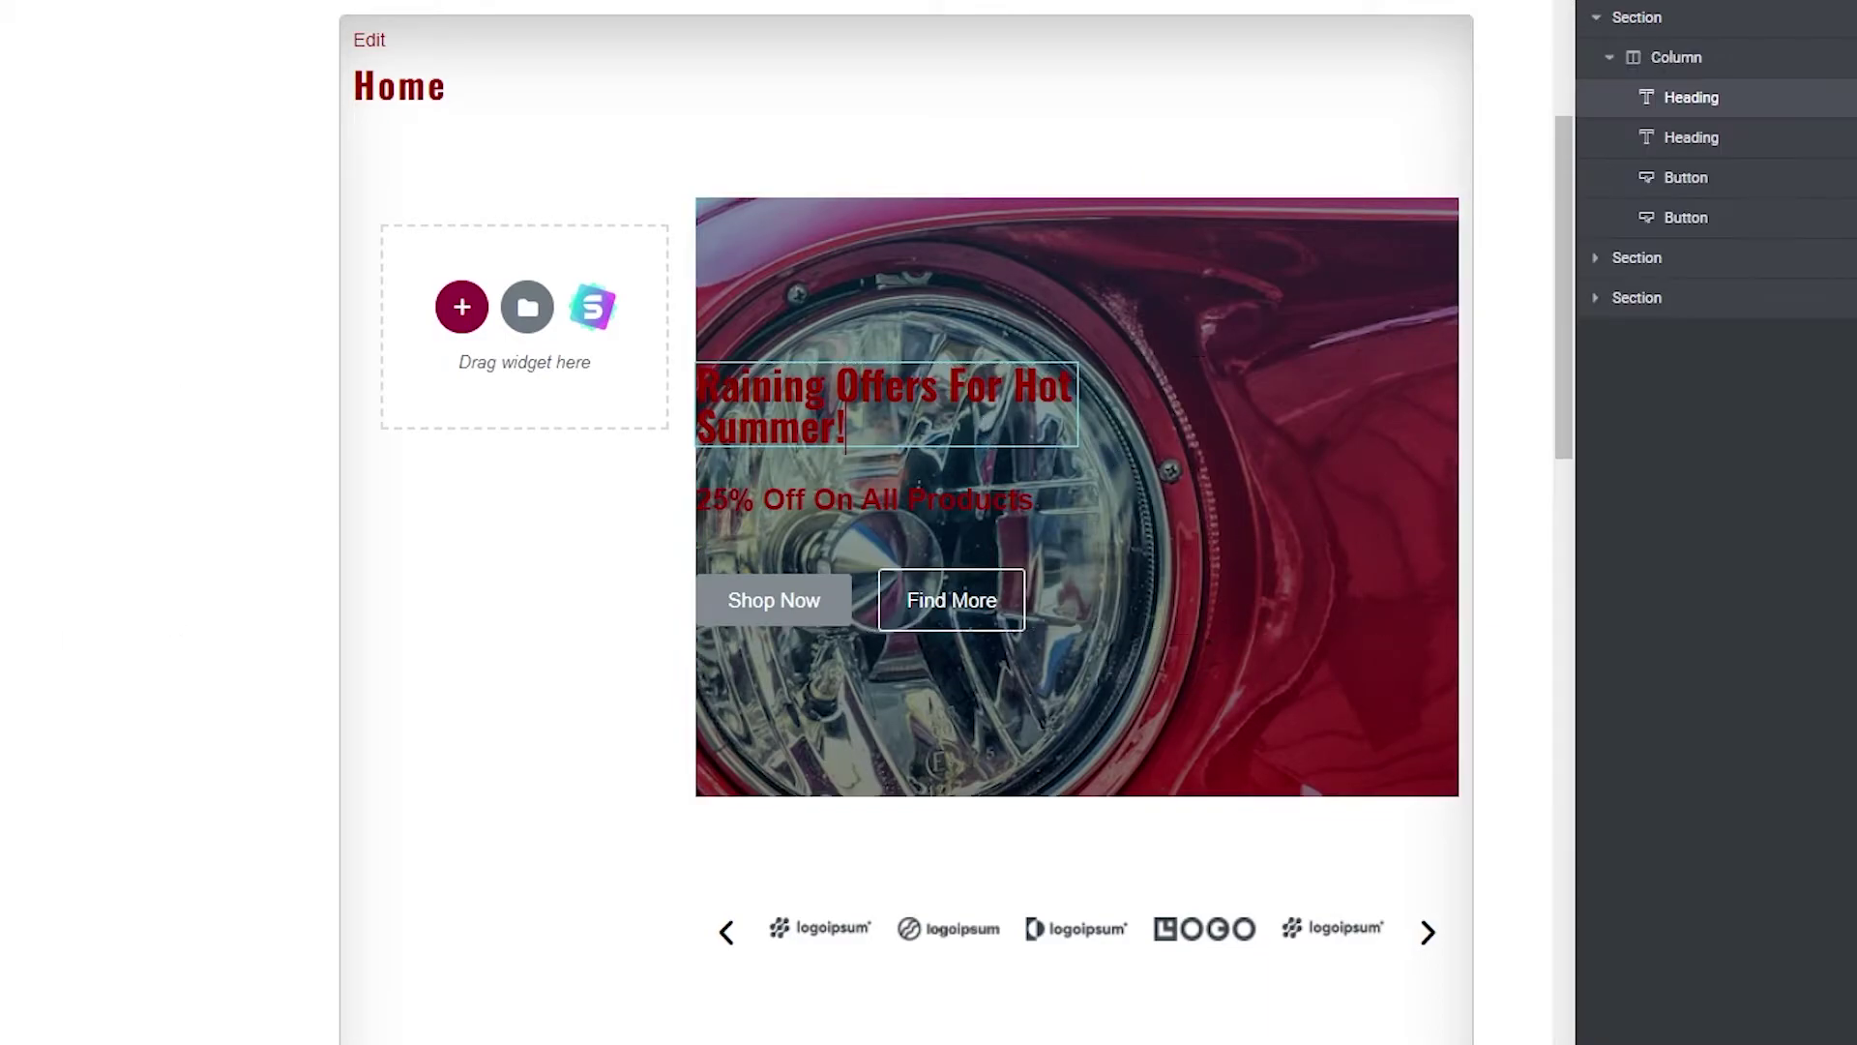
pyautogui.tripleClick(983, 422)
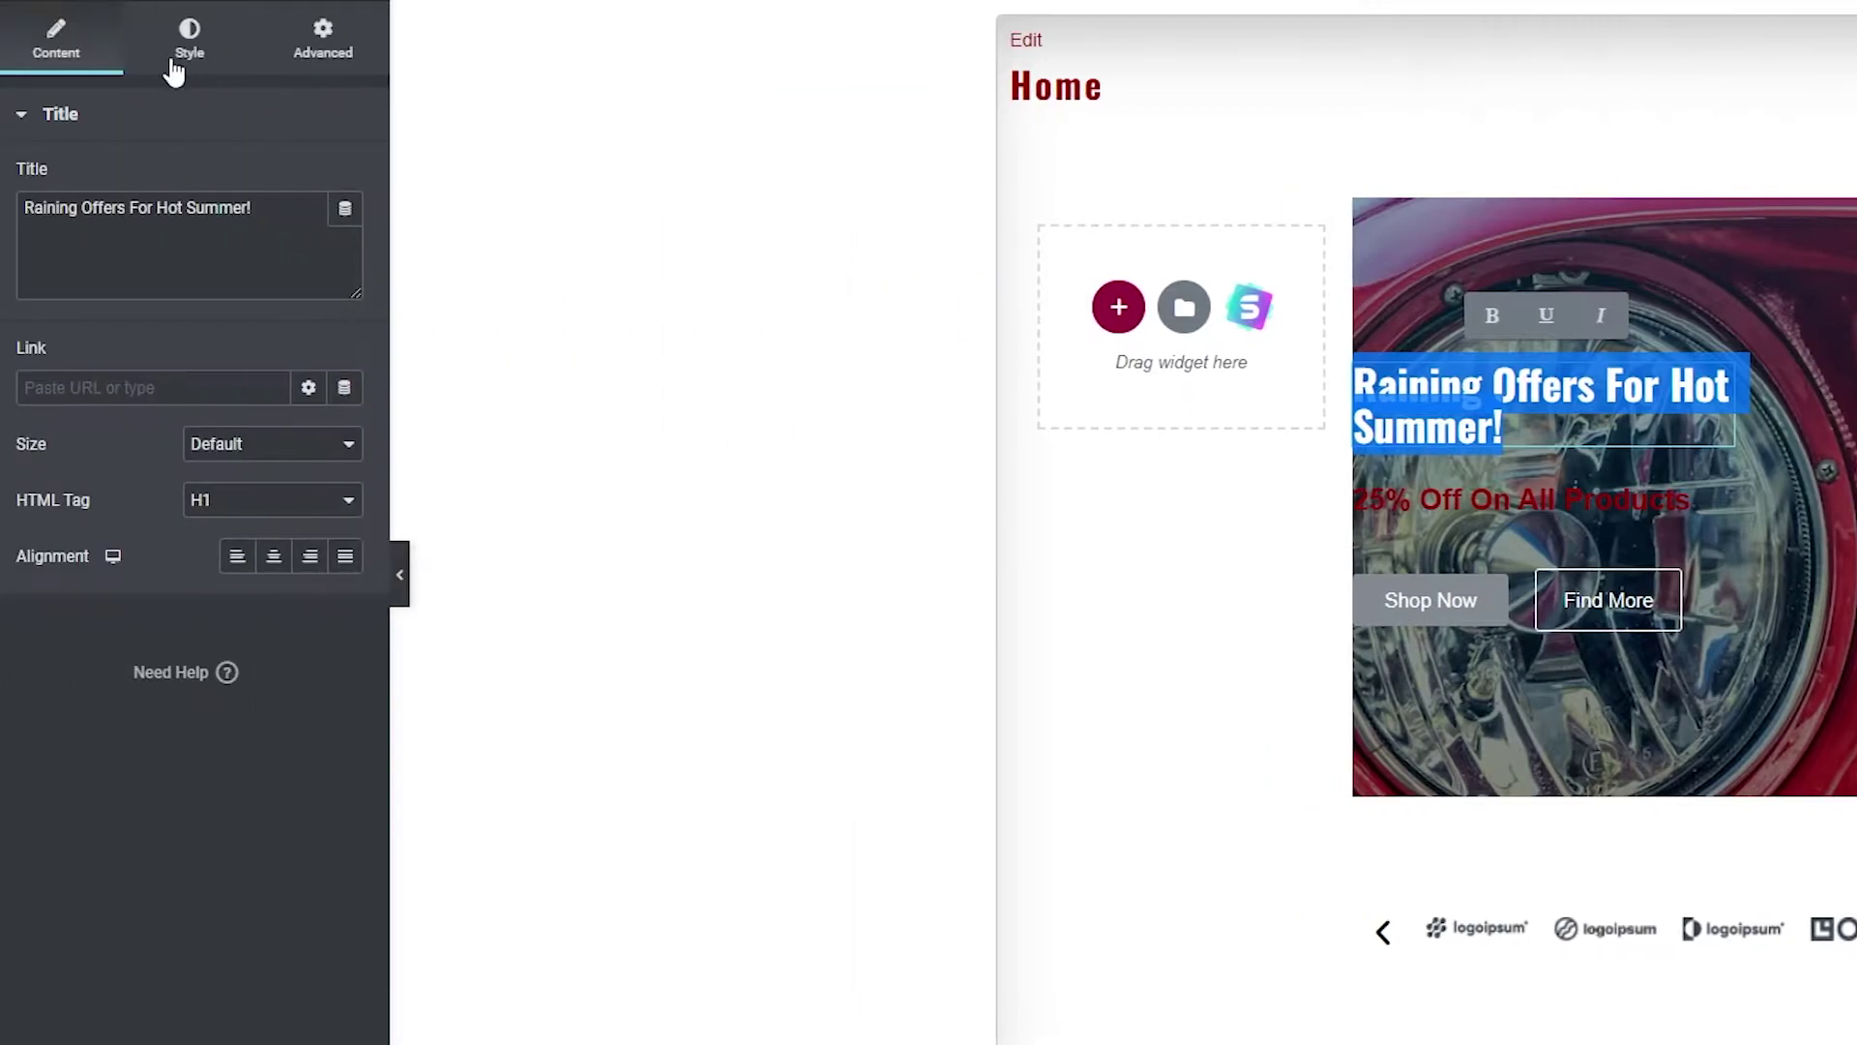
pyautogui.click(174, 68)
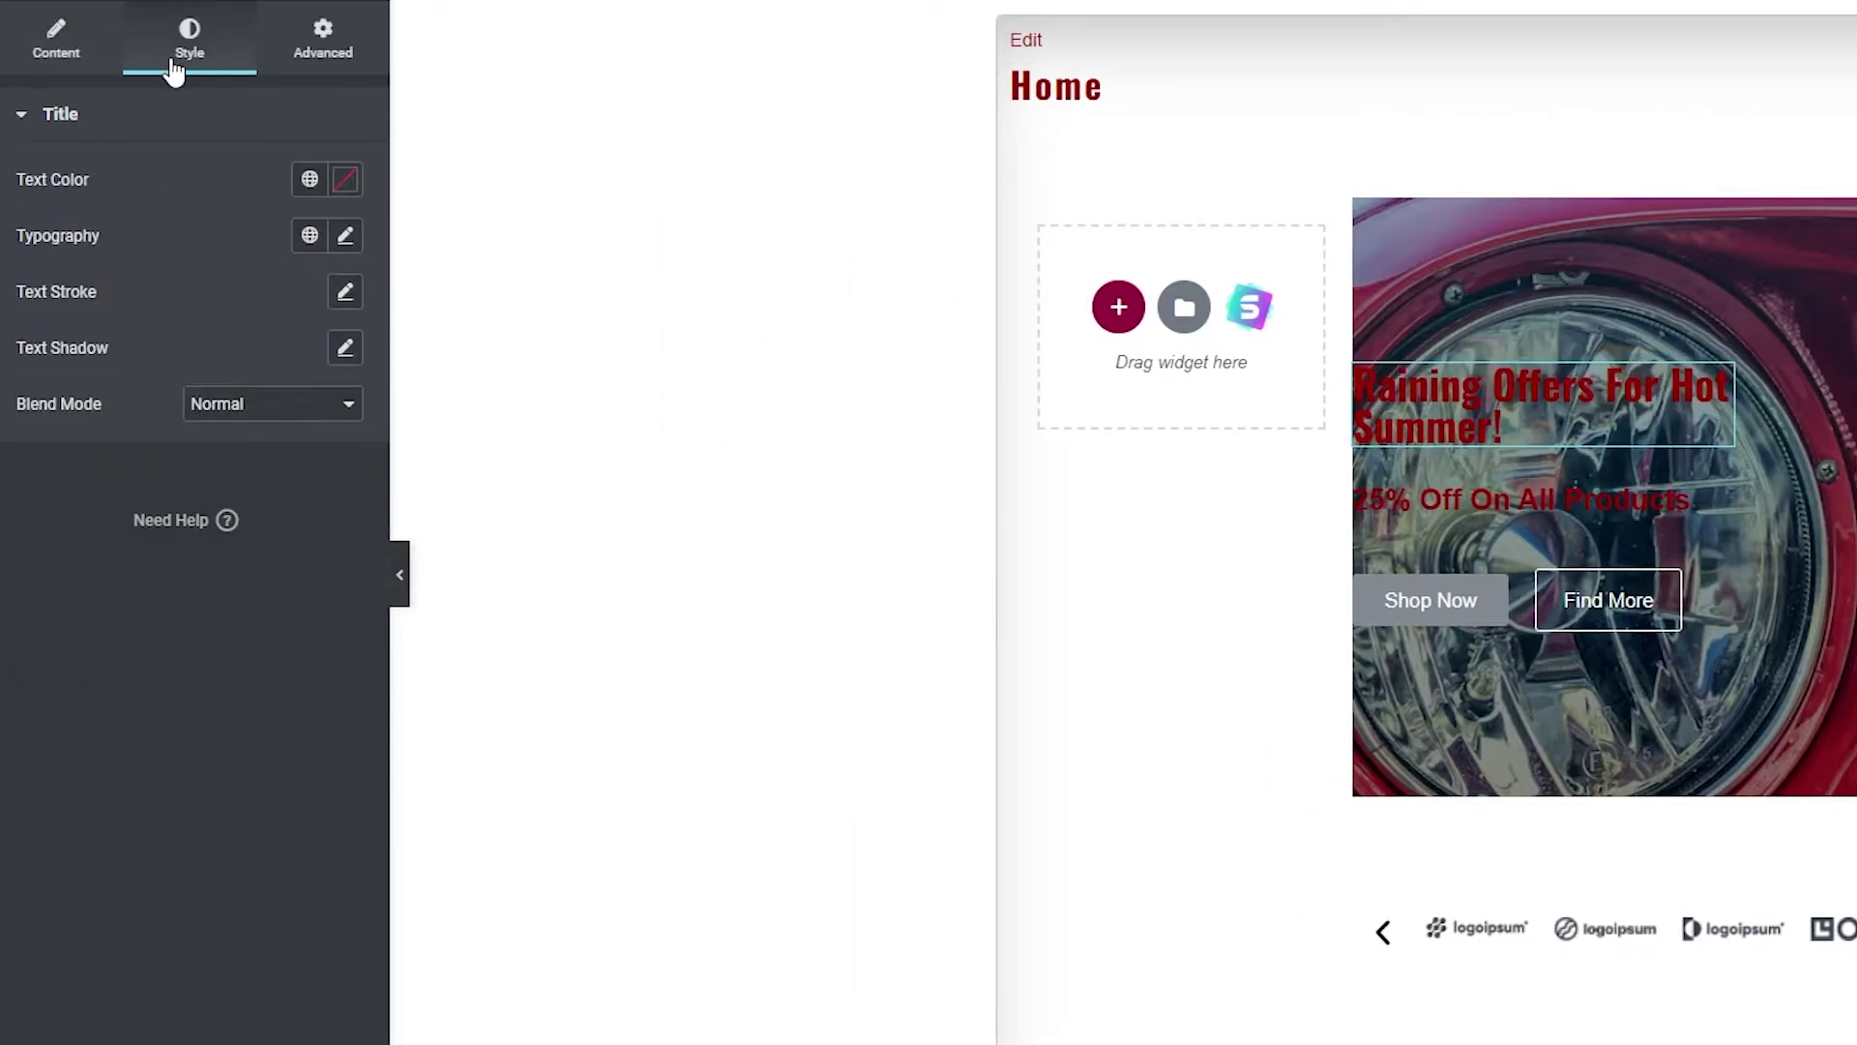
pyautogui.click(346, 179)
pyautogui.click(207, 408)
pyautogui.moveTo(276, 361); pyautogui.dragTo(203, 337)
pyautogui.moveTo(253, 522); pyautogui.dragTo(83, 542)
pyautogui.moveTo(187, 332); pyautogui.dragTo(414, 263)
pyautogui.click(38, 301)
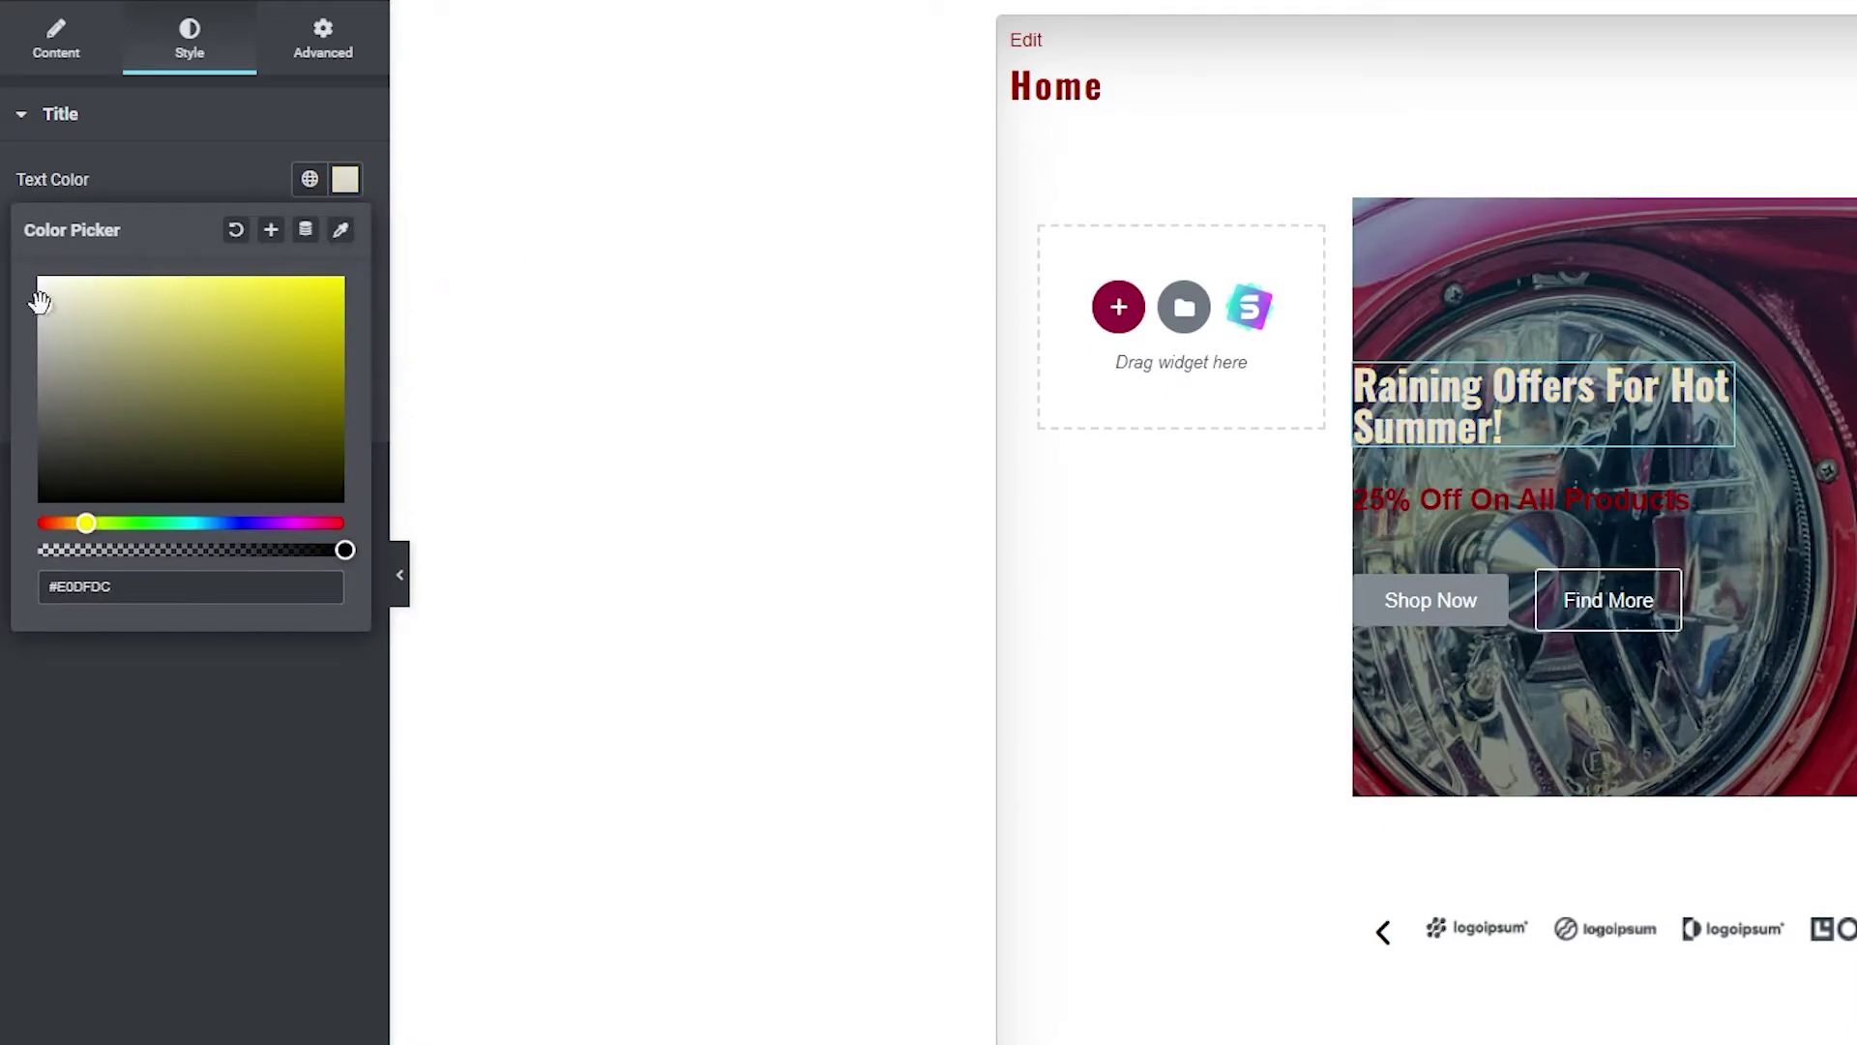
pyautogui.moveTo(59, 337); pyautogui.dragTo(2, 229)
pyautogui.click(250, 153)
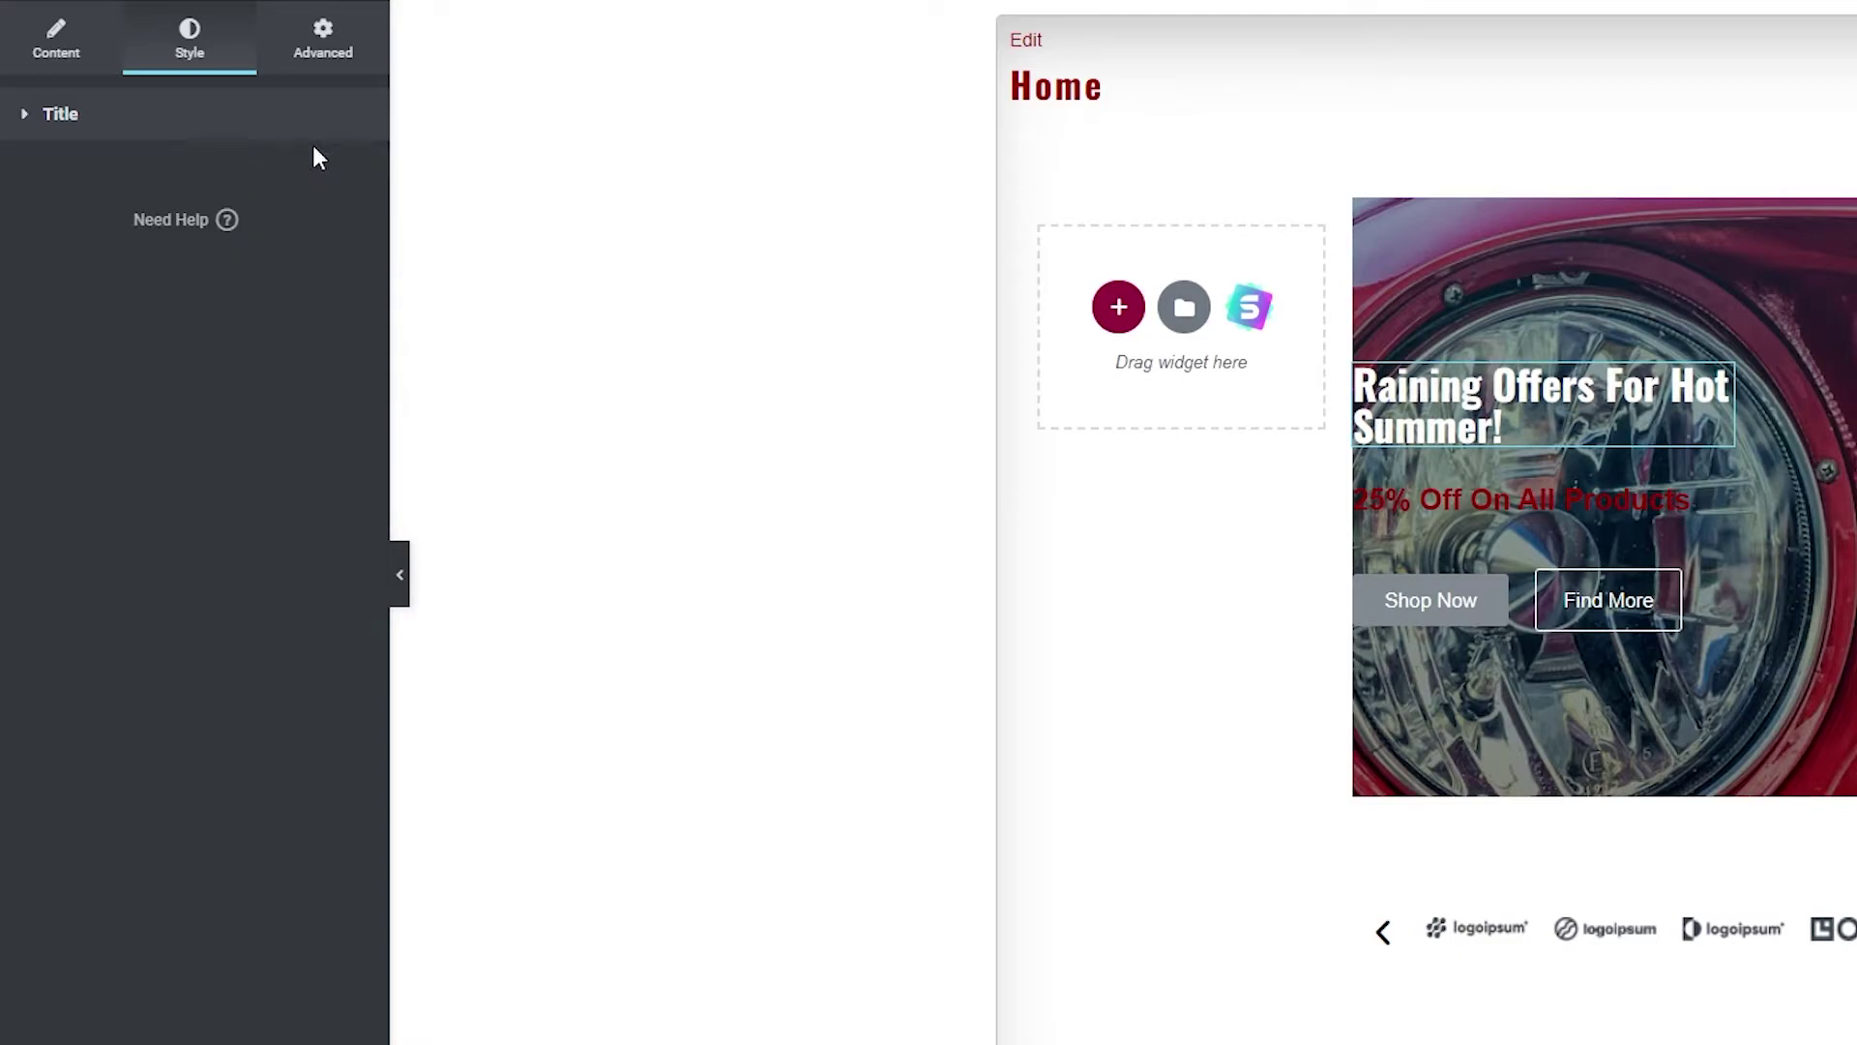
# Make the '25% Off On All Products' subheading text white.
pyautogui.click(1535, 484)
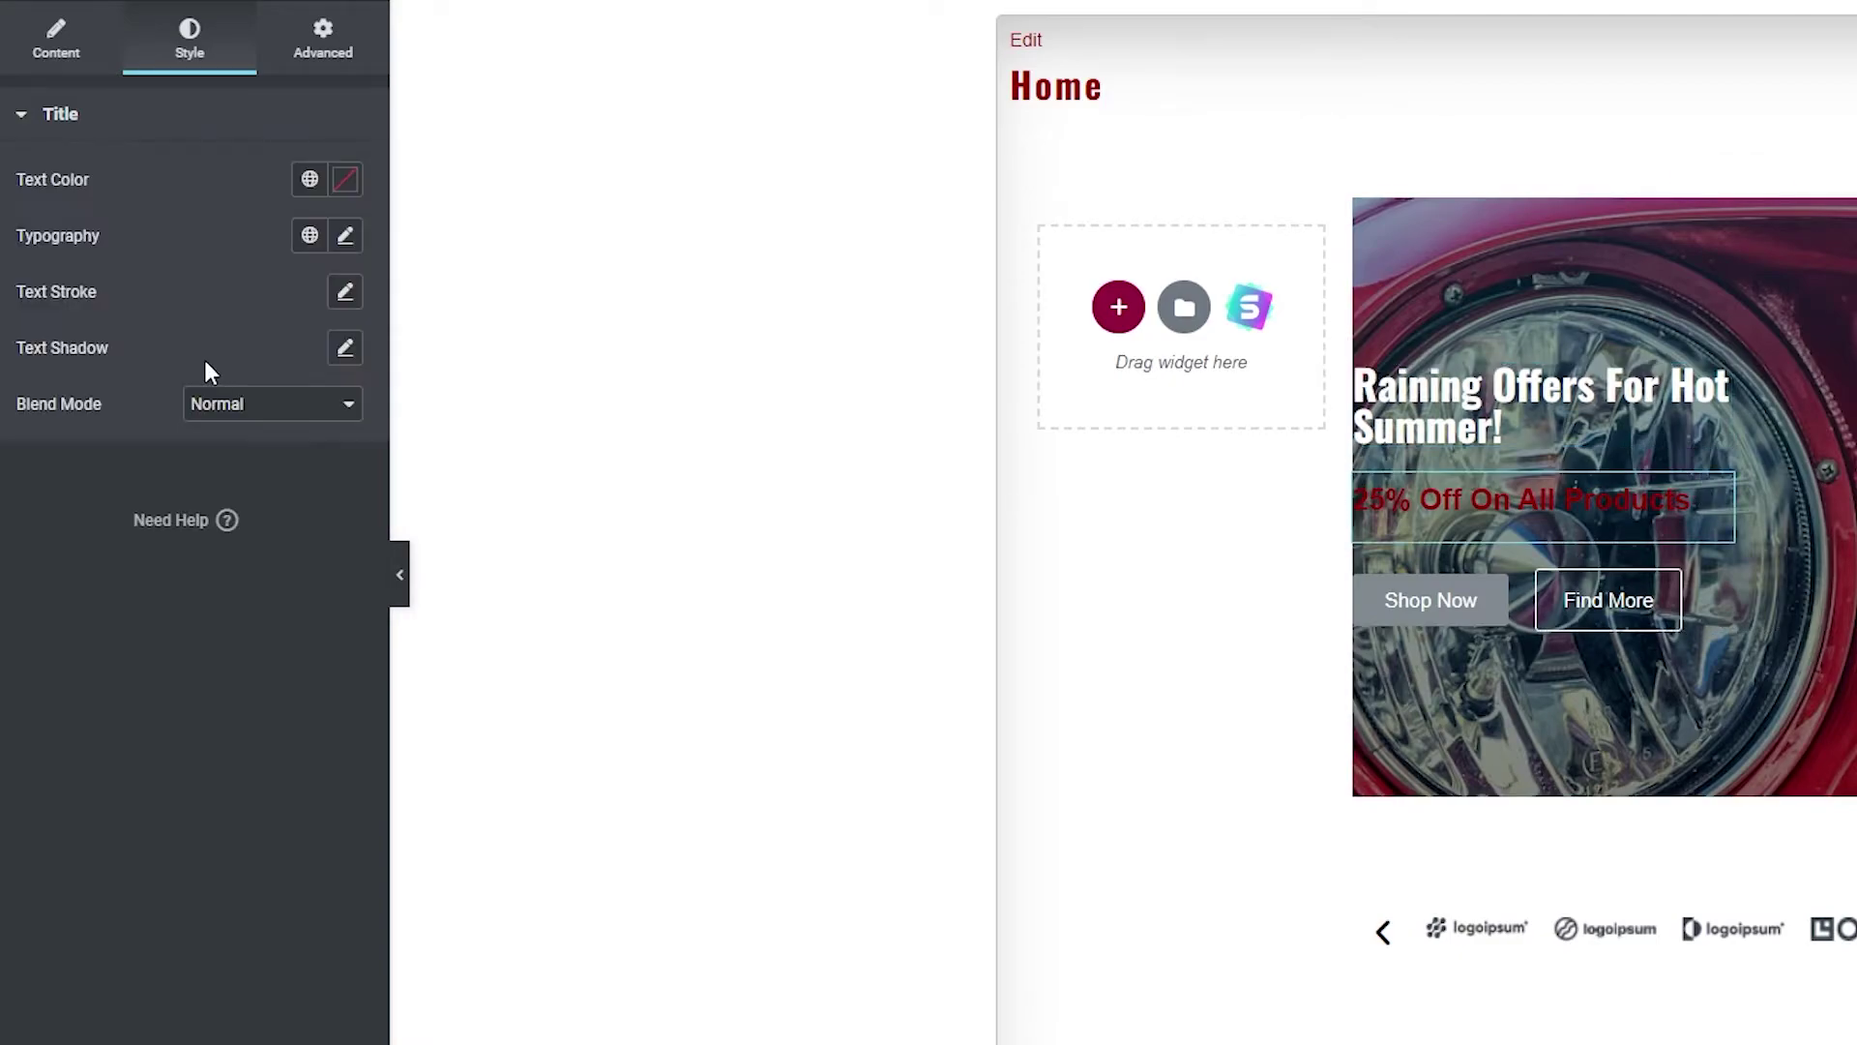
pyautogui.click(298, 191)
pyautogui.click(277, 183)
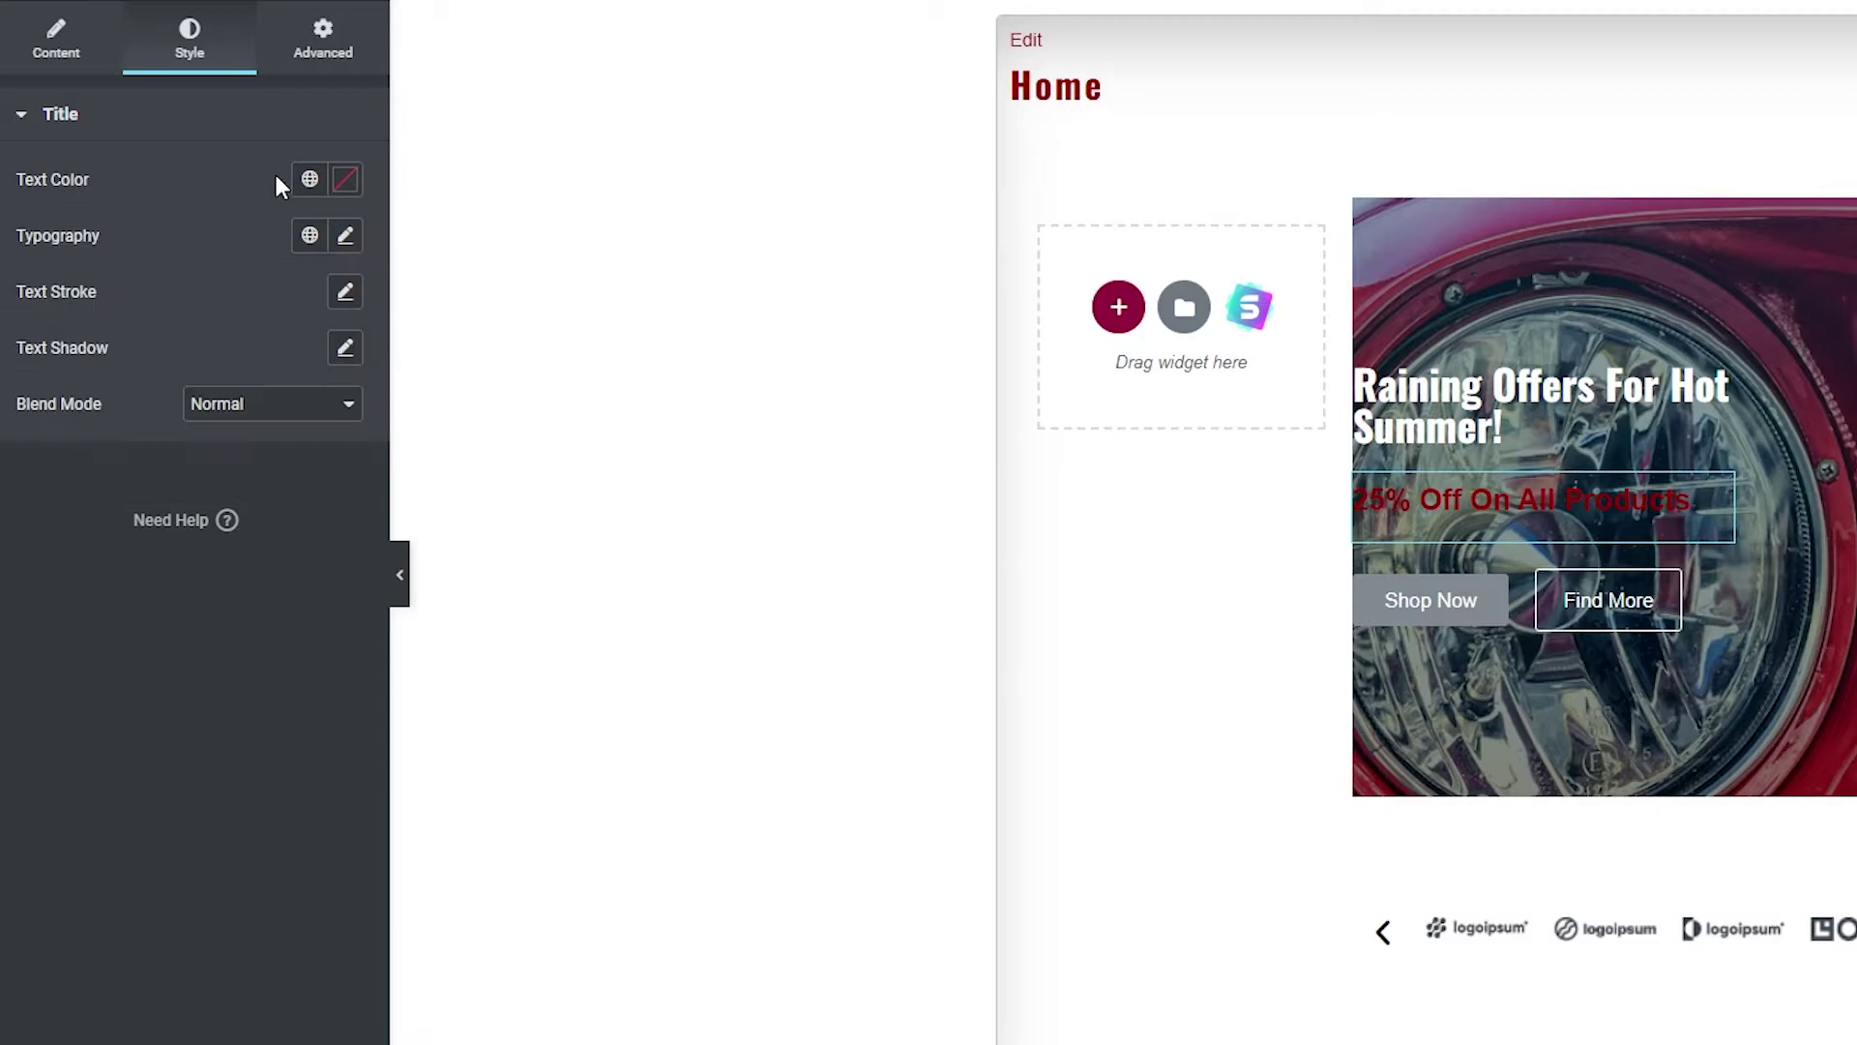
pyautogui.click(333, 183)
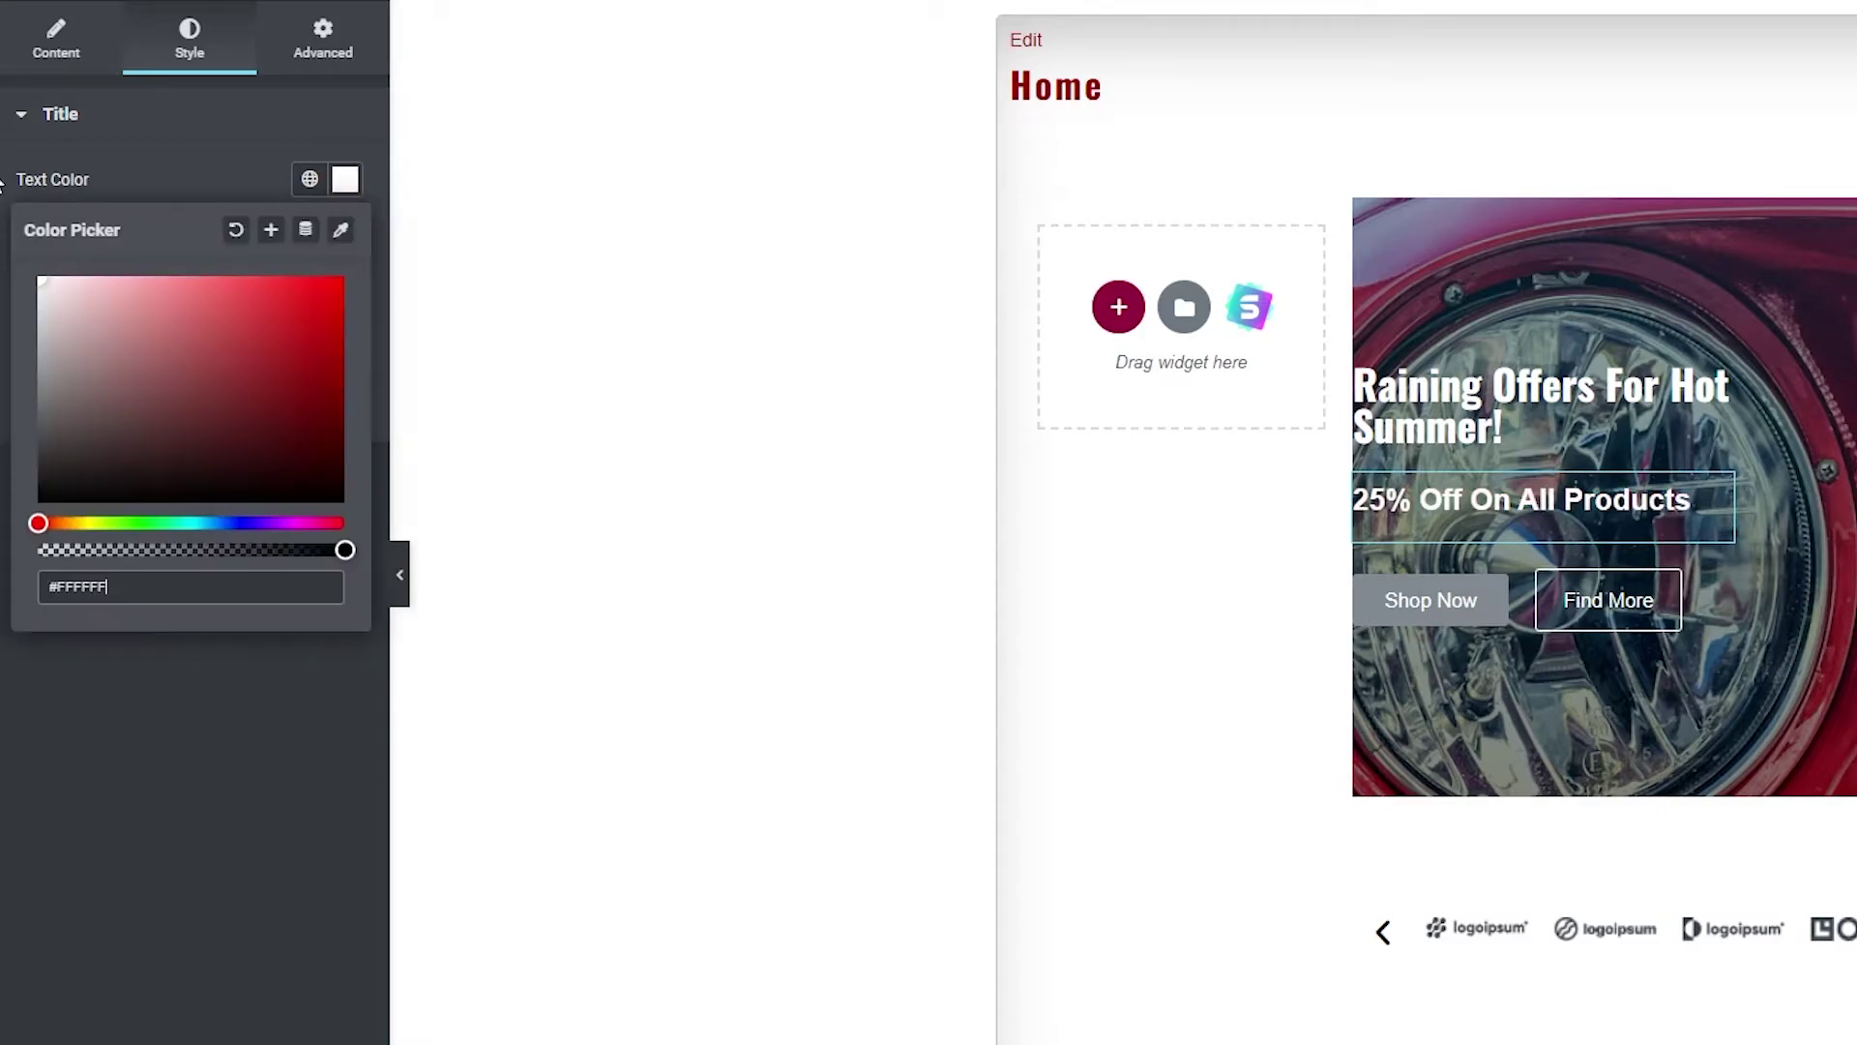
pyautogui.click(292, 141)
pyautogui.tripleClick(1499, 407)
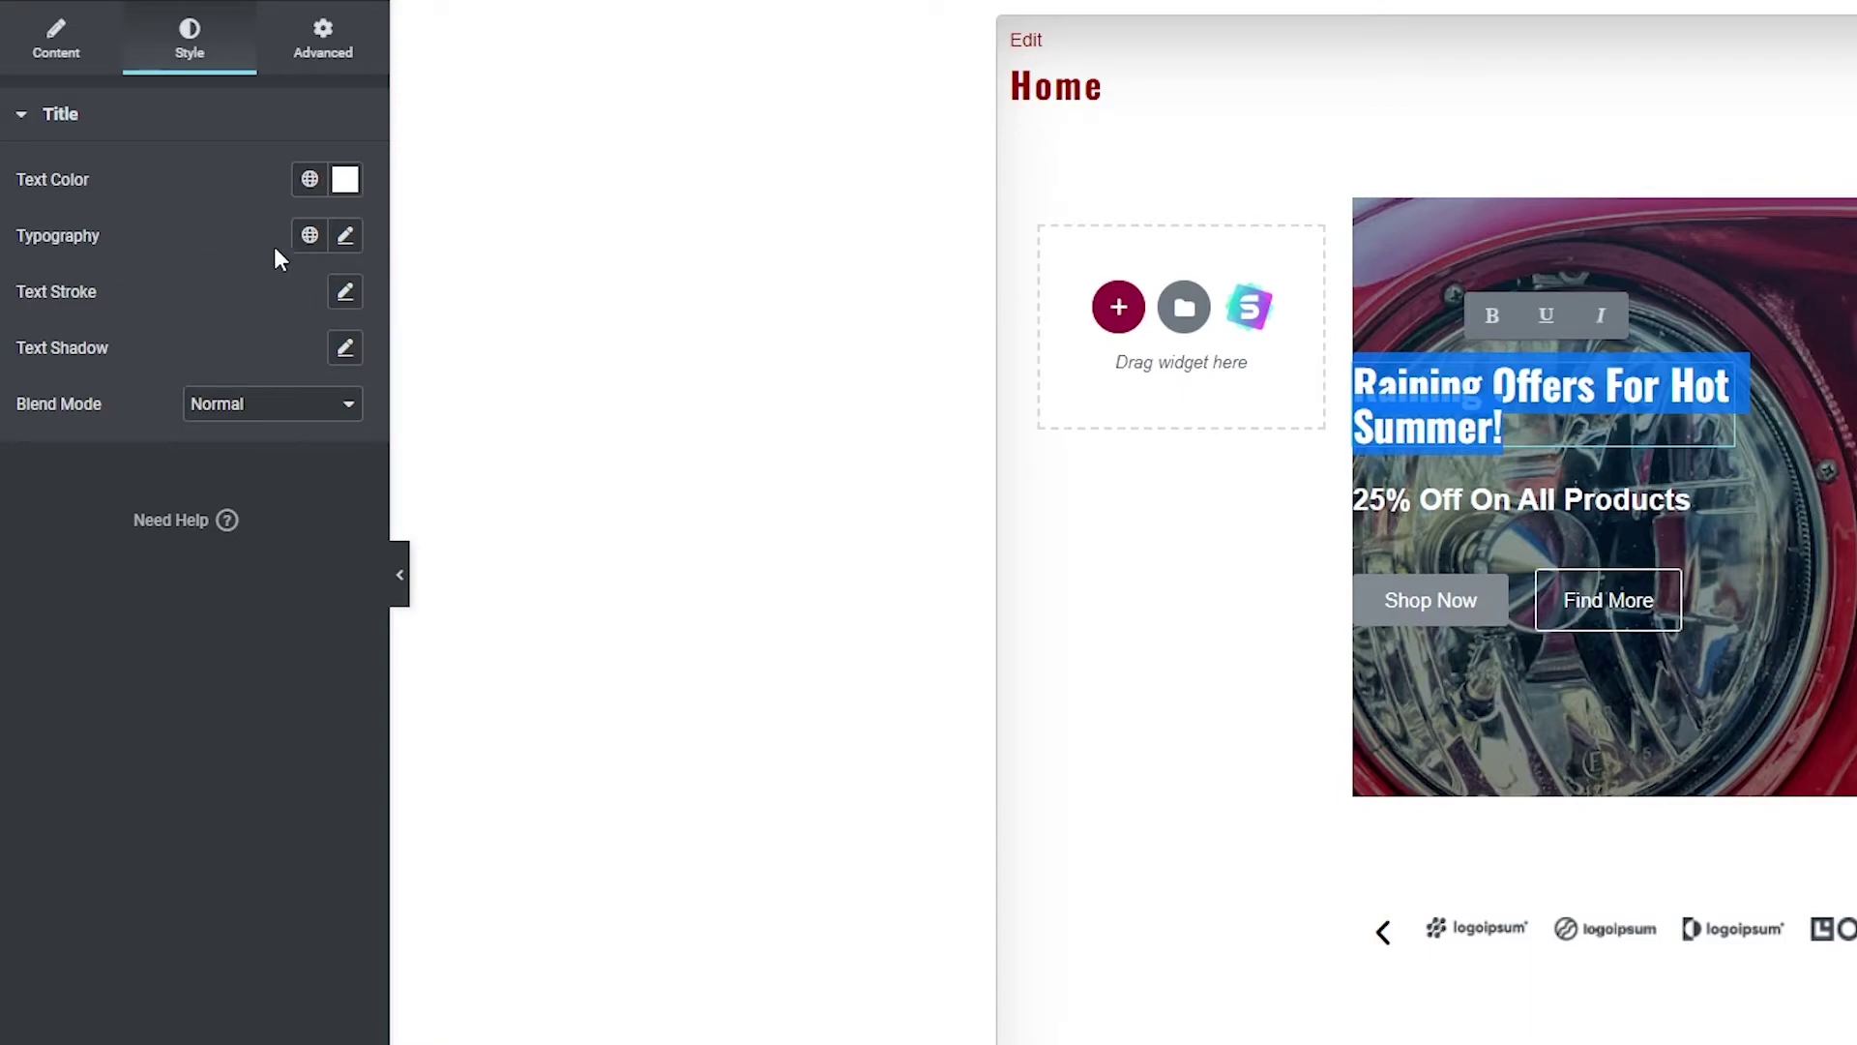
pyautogui.click(345, 235)
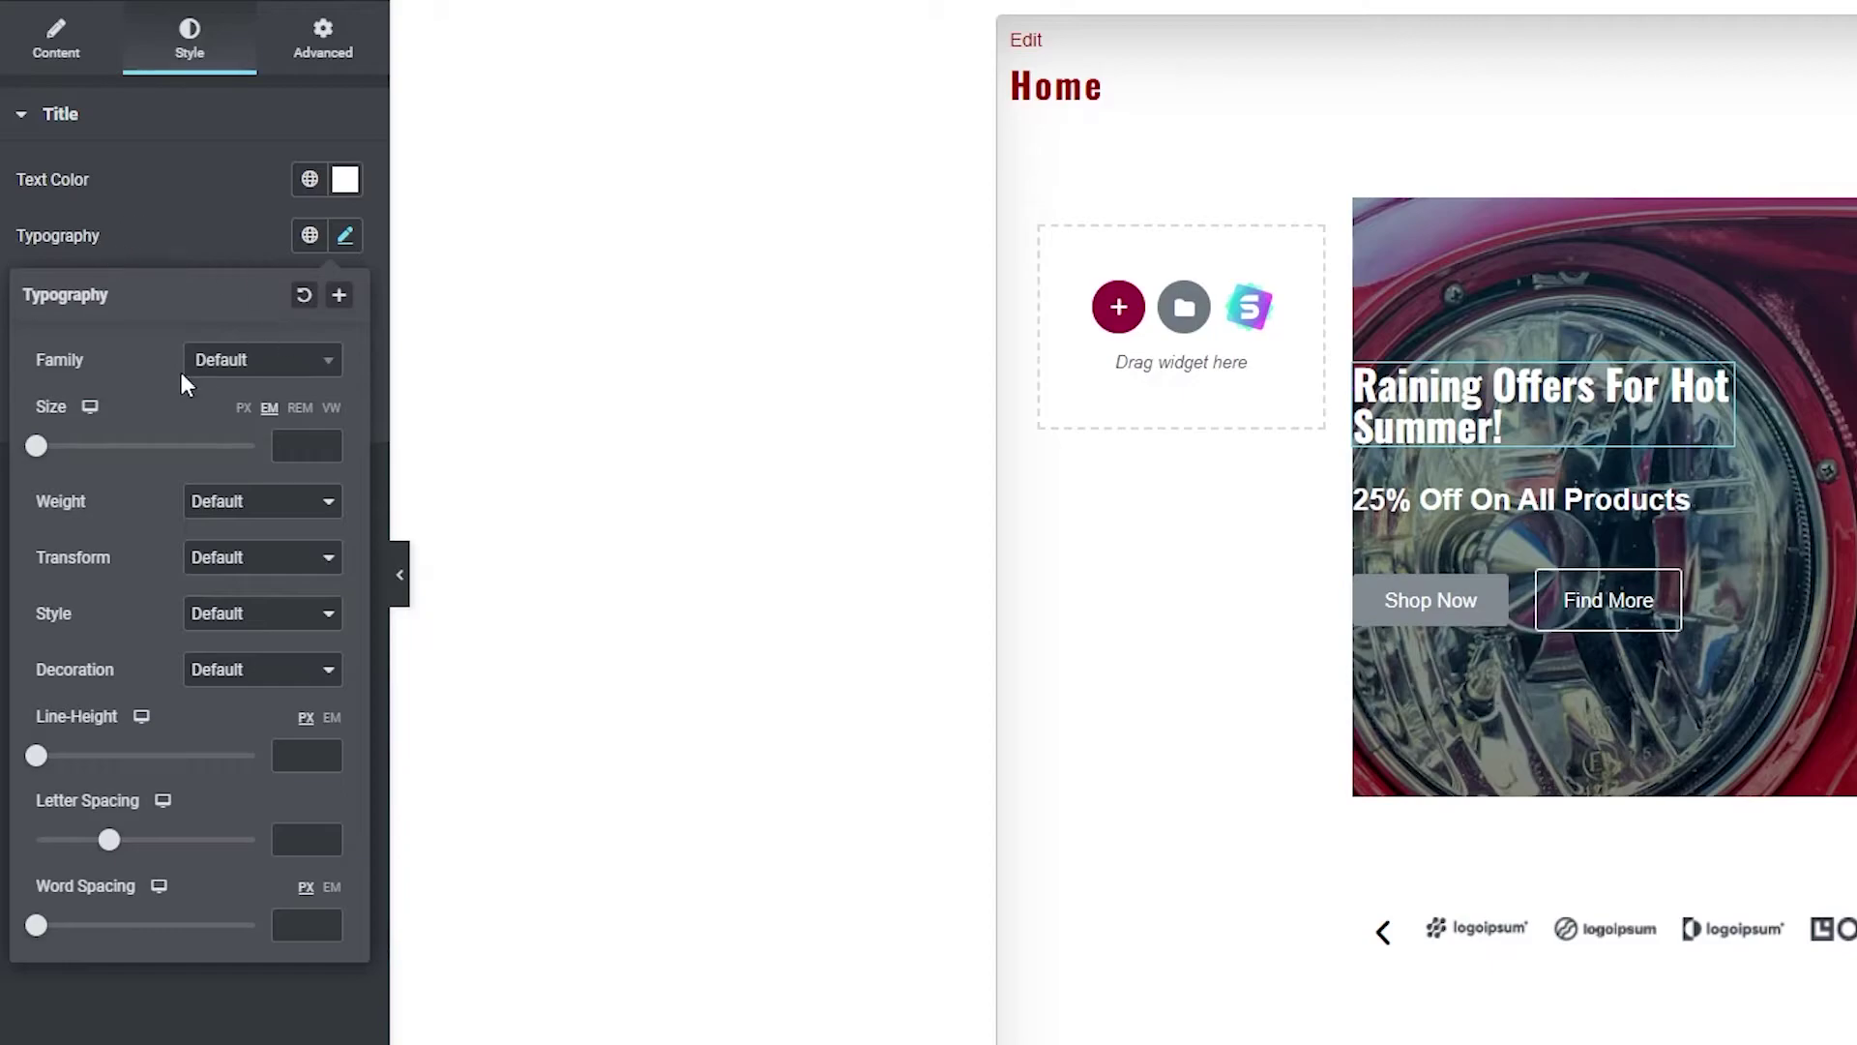
# Set the hero heading's font family to Poppins.
pyautogui.click(312, 365)
pyautogui.scroll(-3, 276, 530)
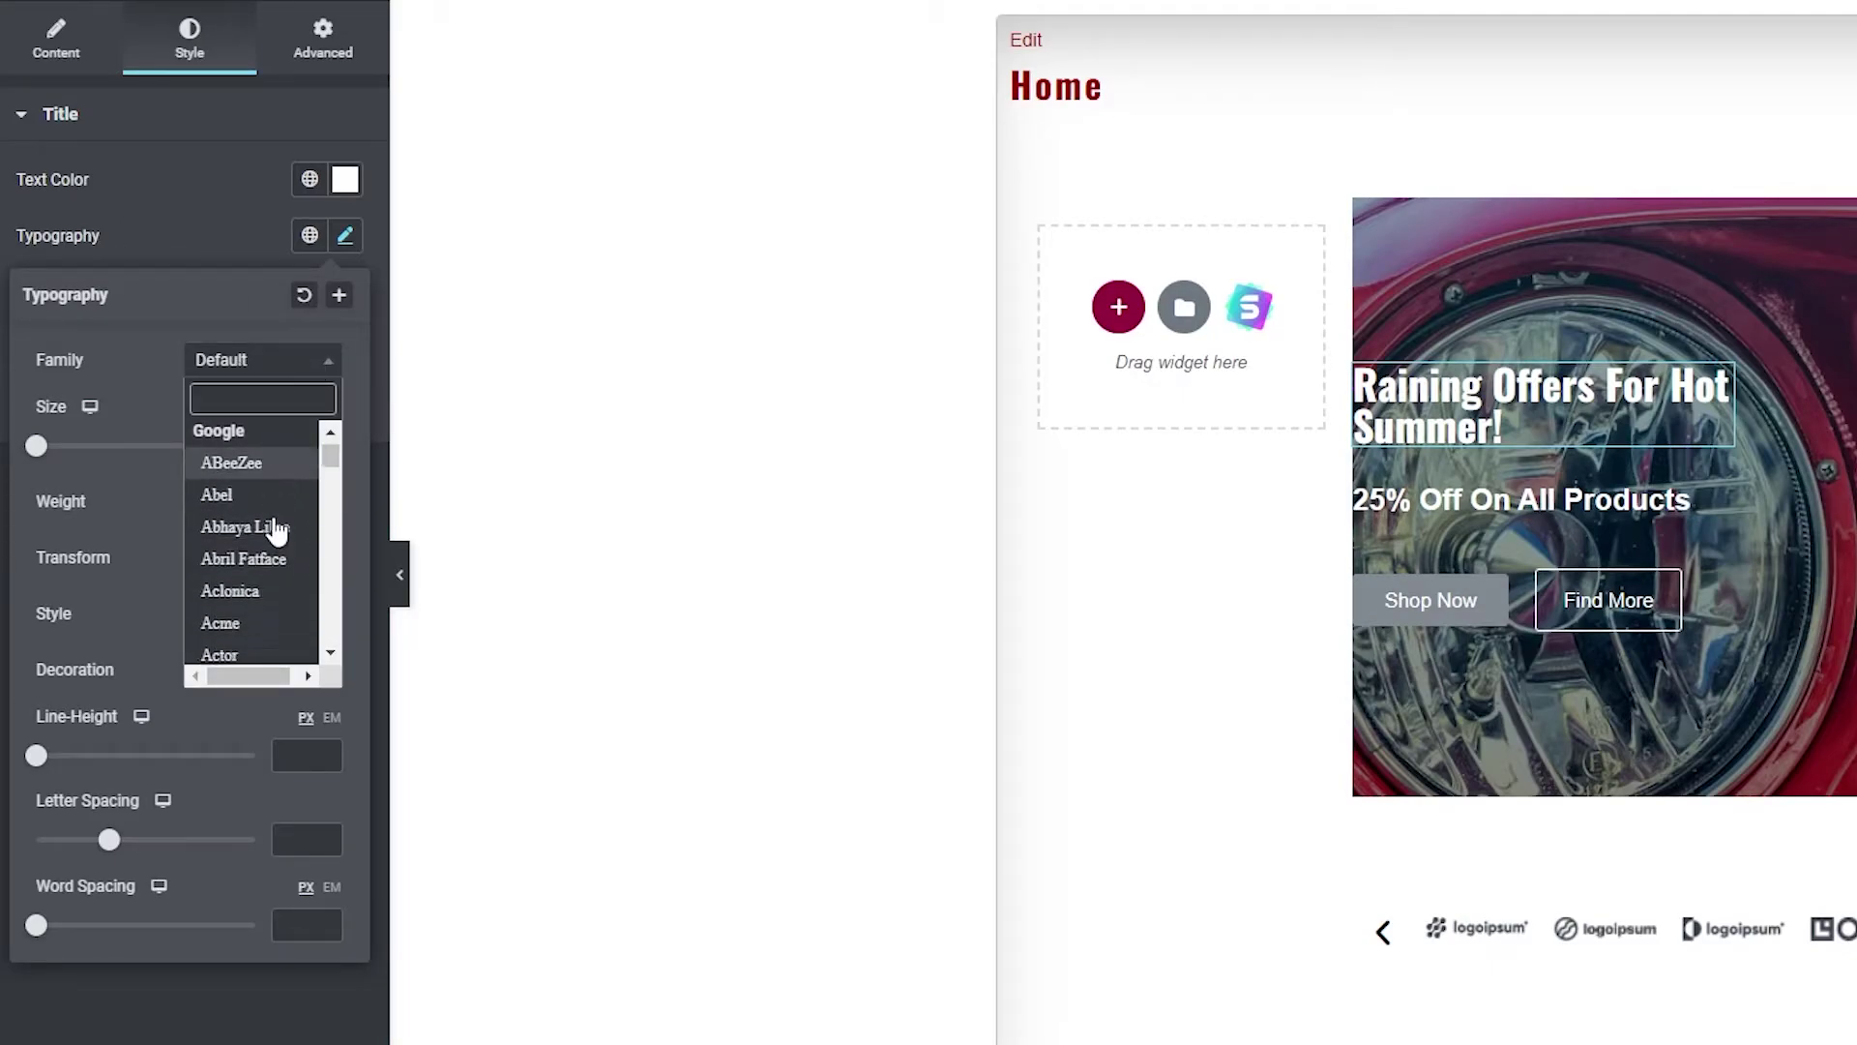
pyautogui.scroll(-3, 276, 530)
pyautogui.moveTo(263, 675); pyautogui.dragTo(271, 674)
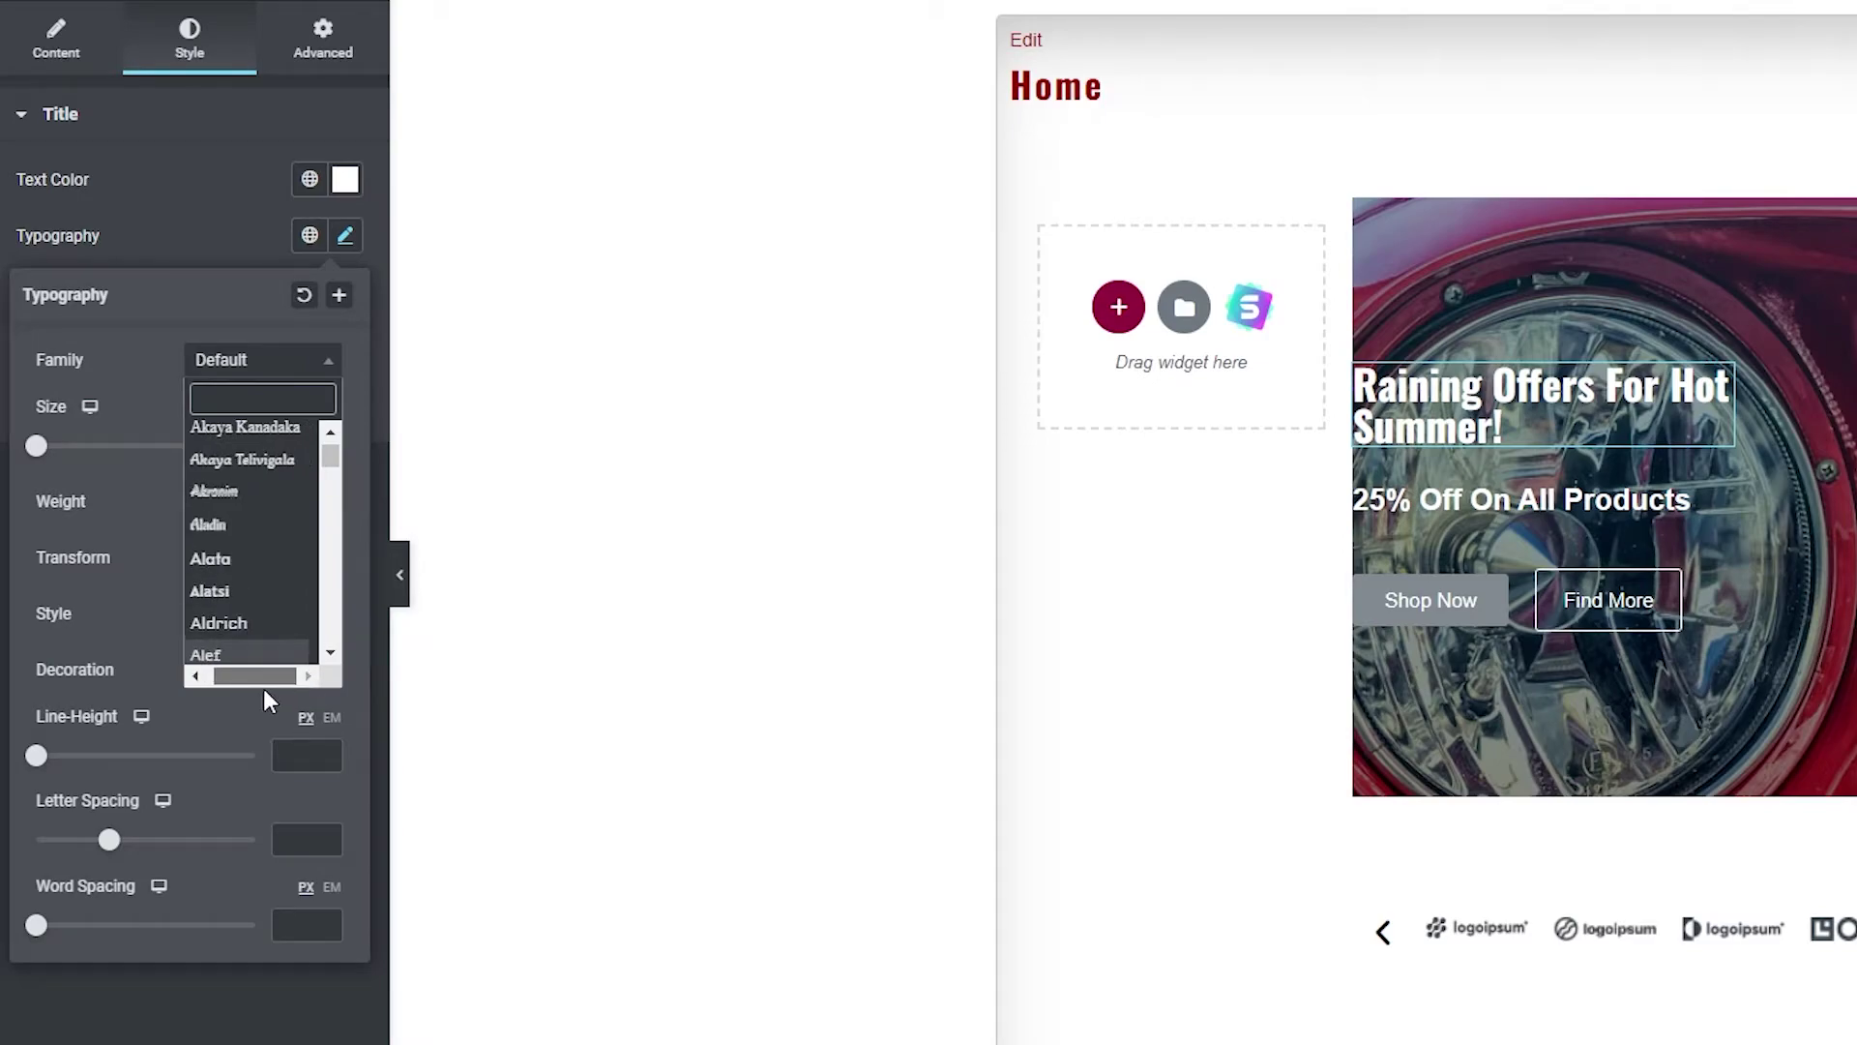
pyautogui.scroll(-8, 249, 601)
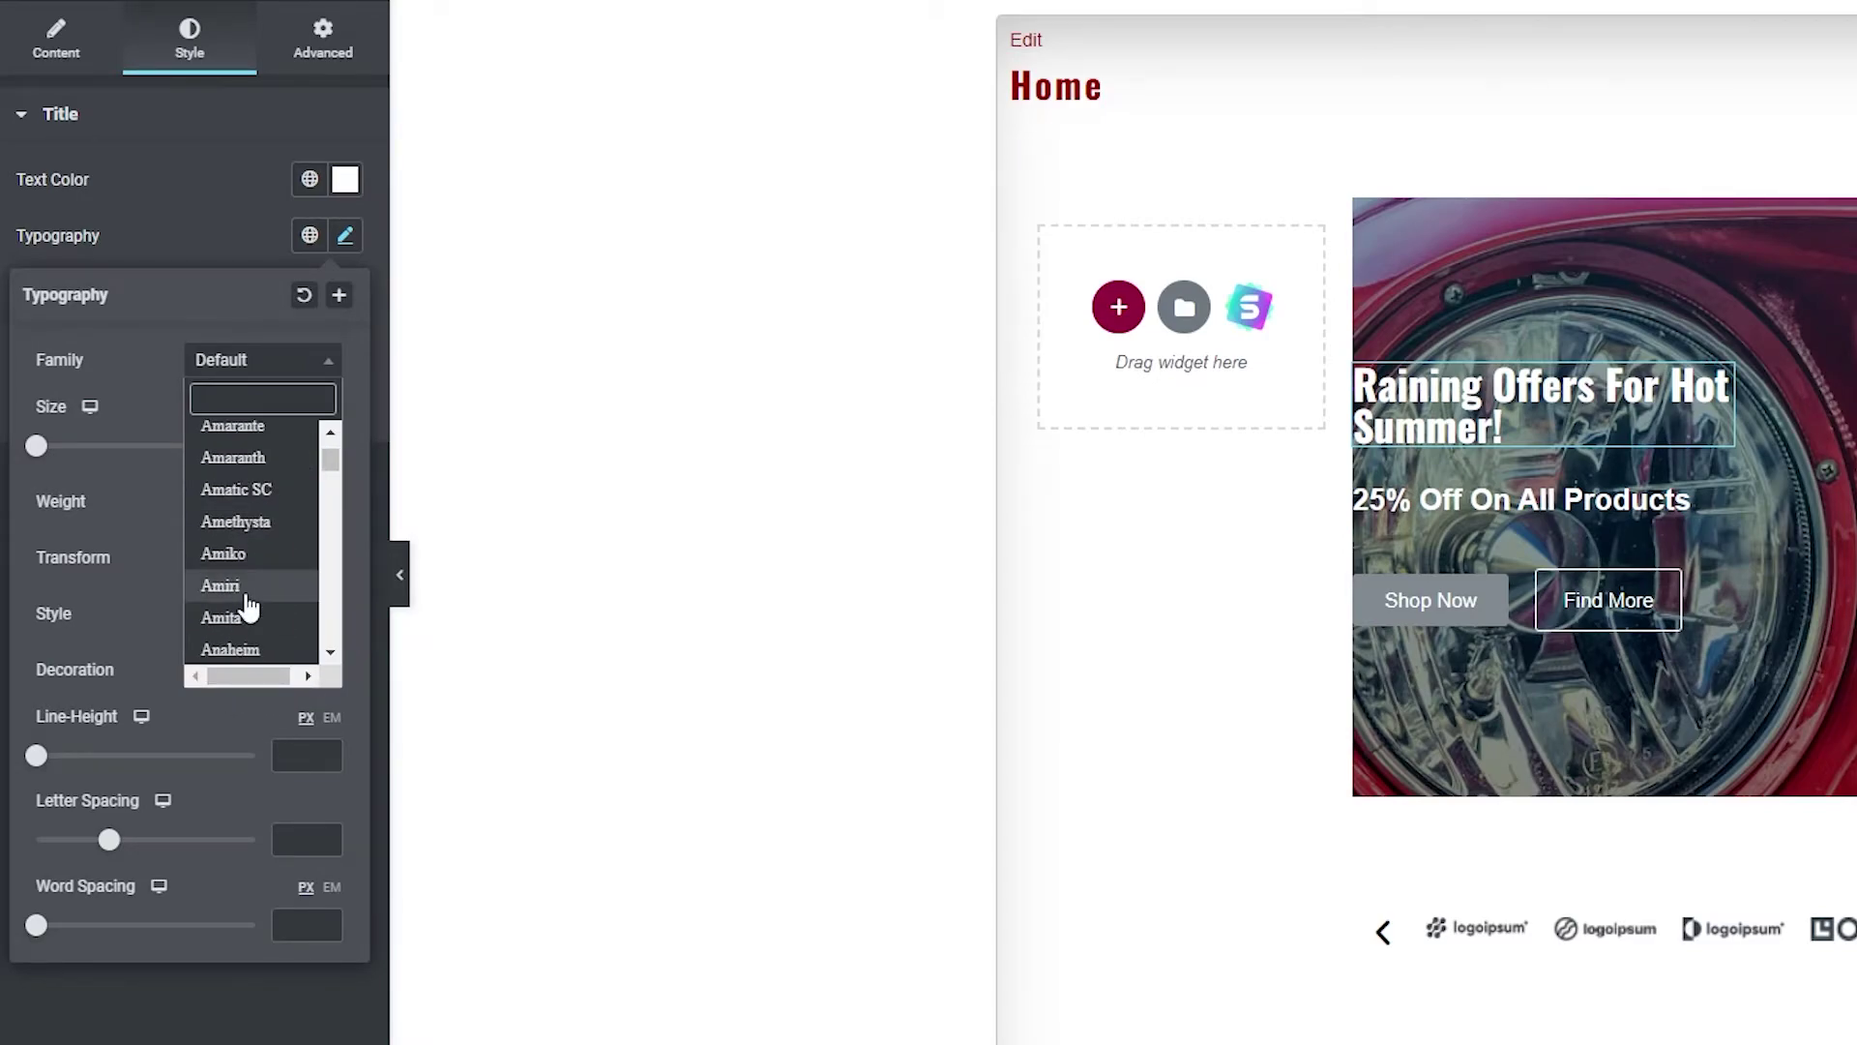
pyautogui.scroll(7, 248, 604)
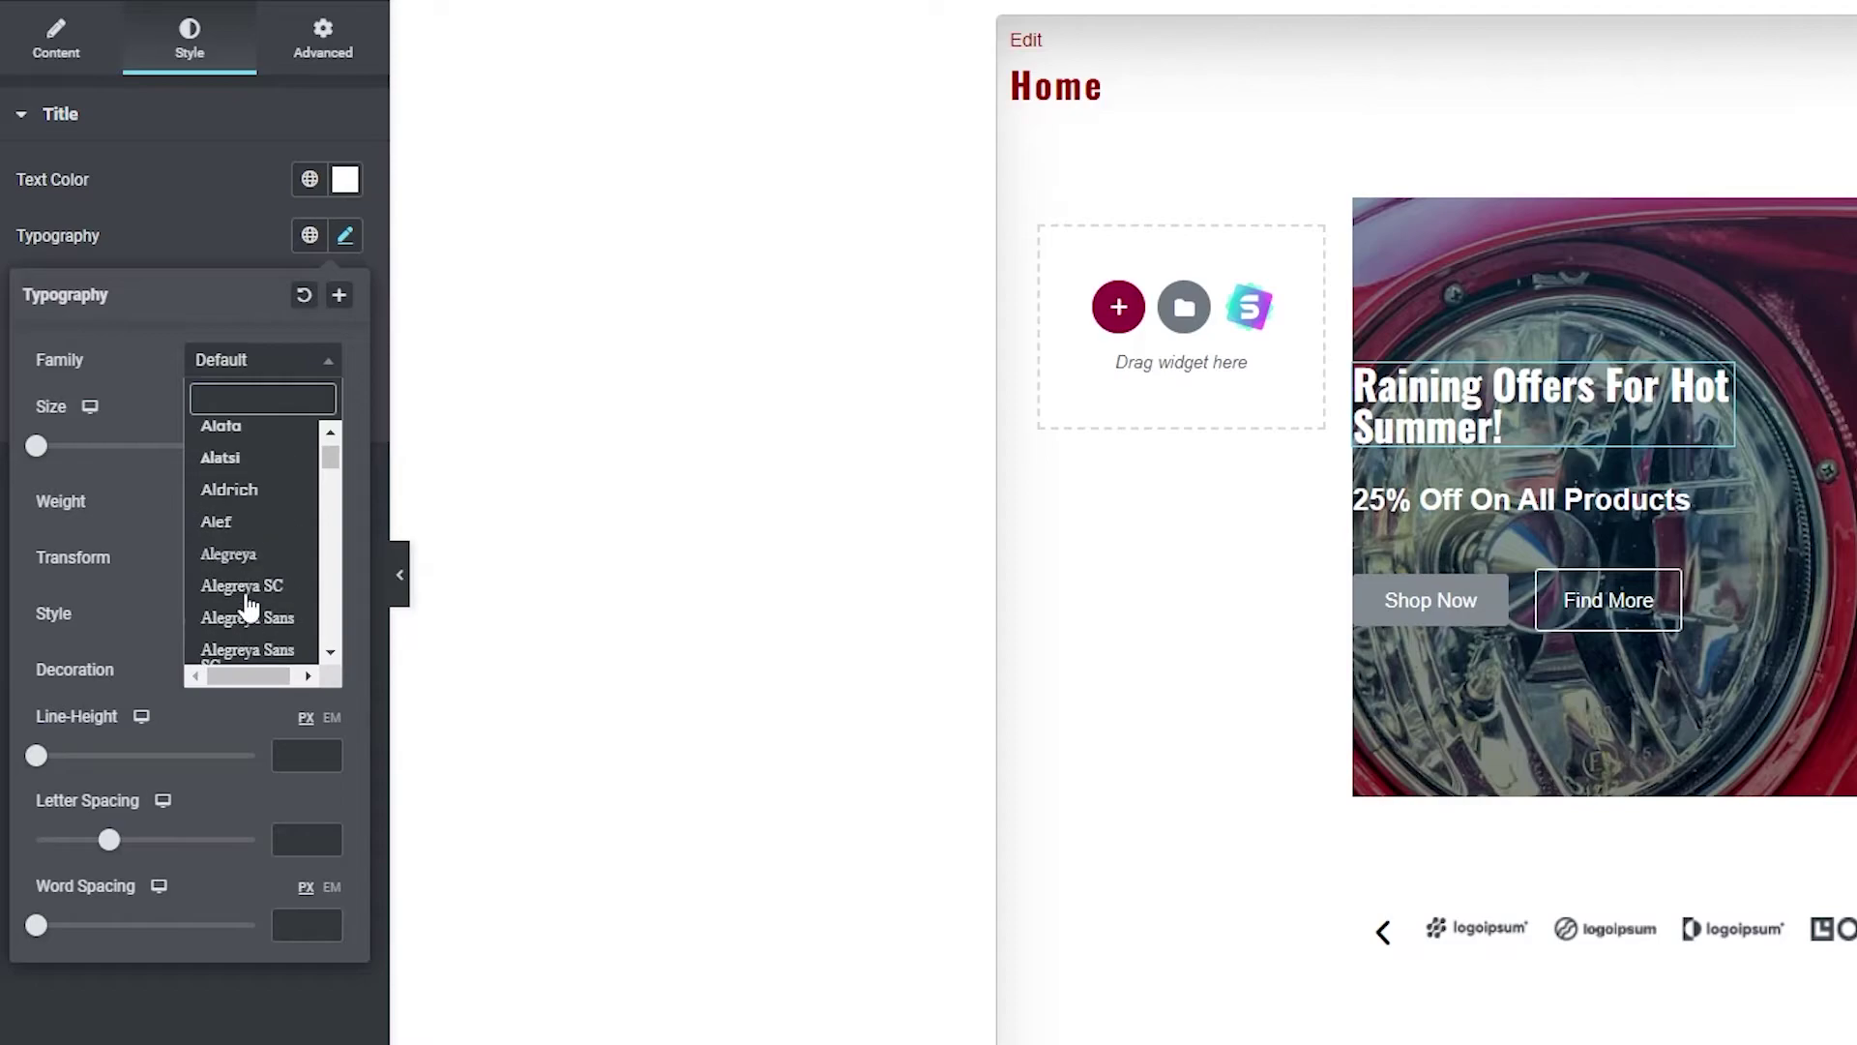
pyautogui.scroll(5, 249, 604)
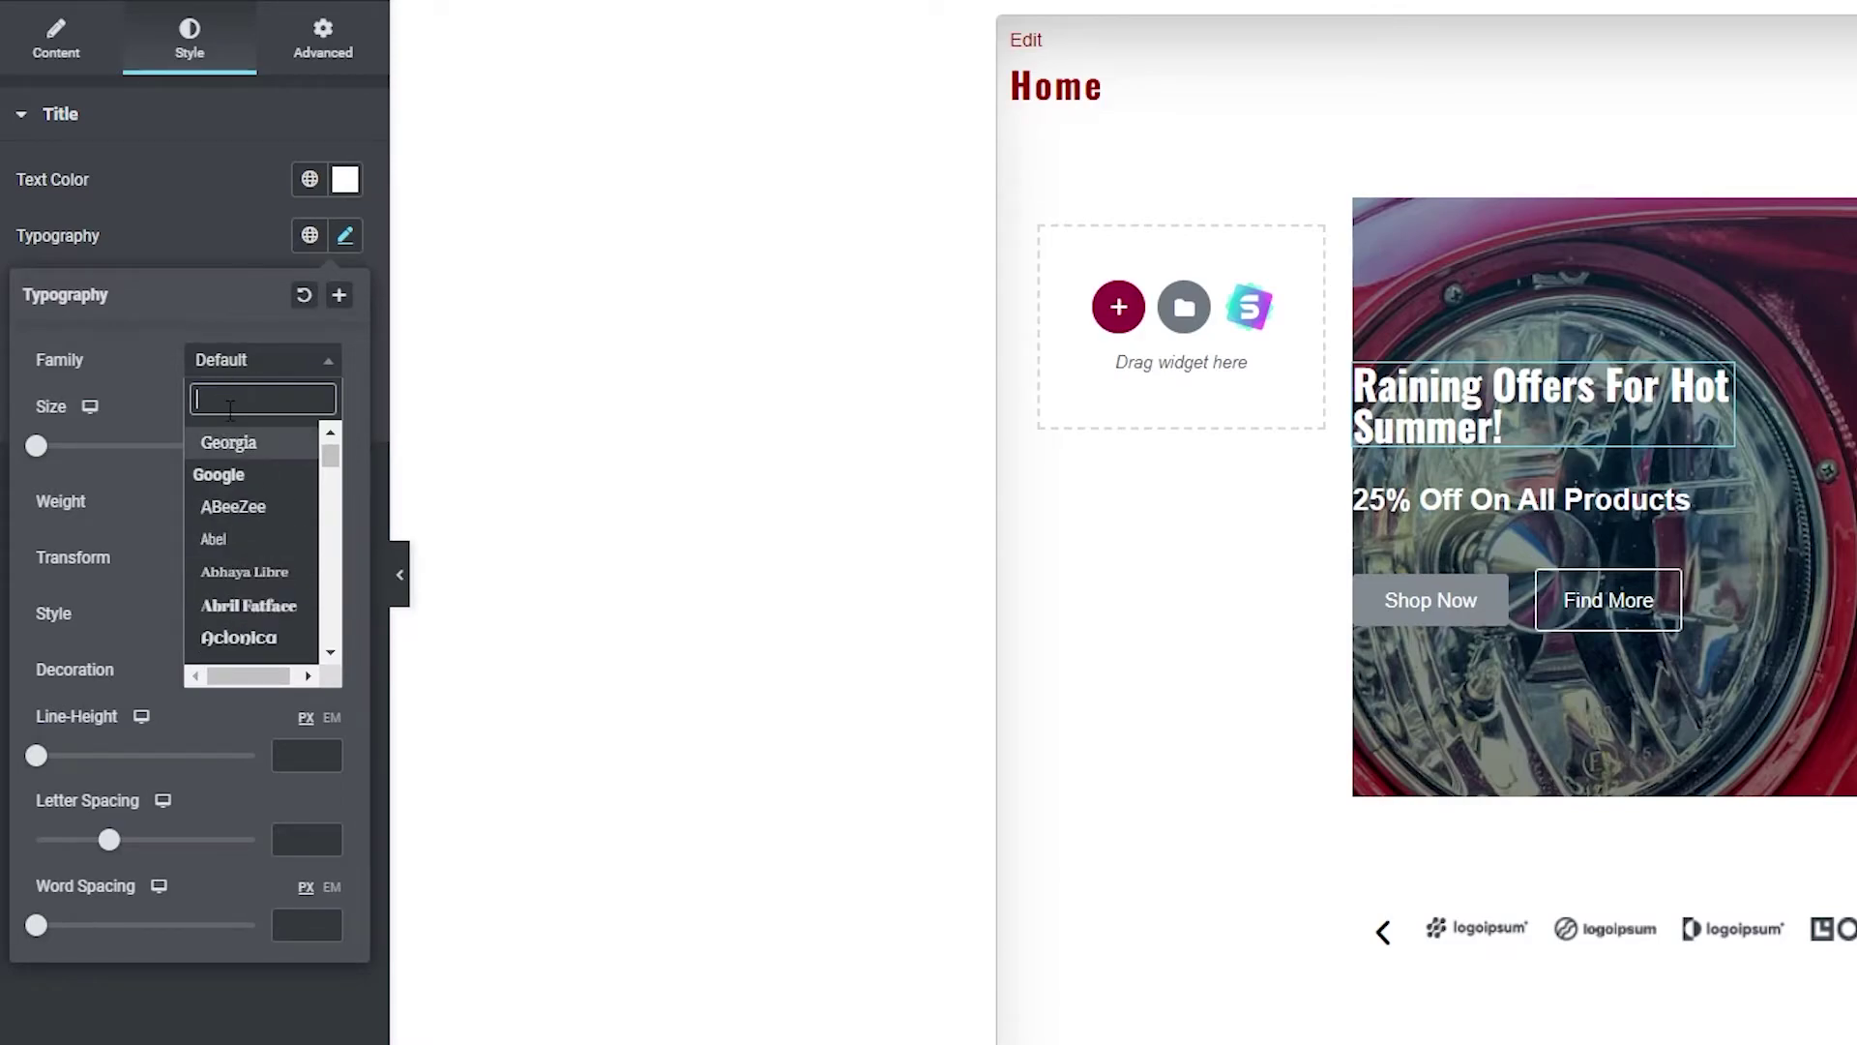
pyautogui.write('pop')
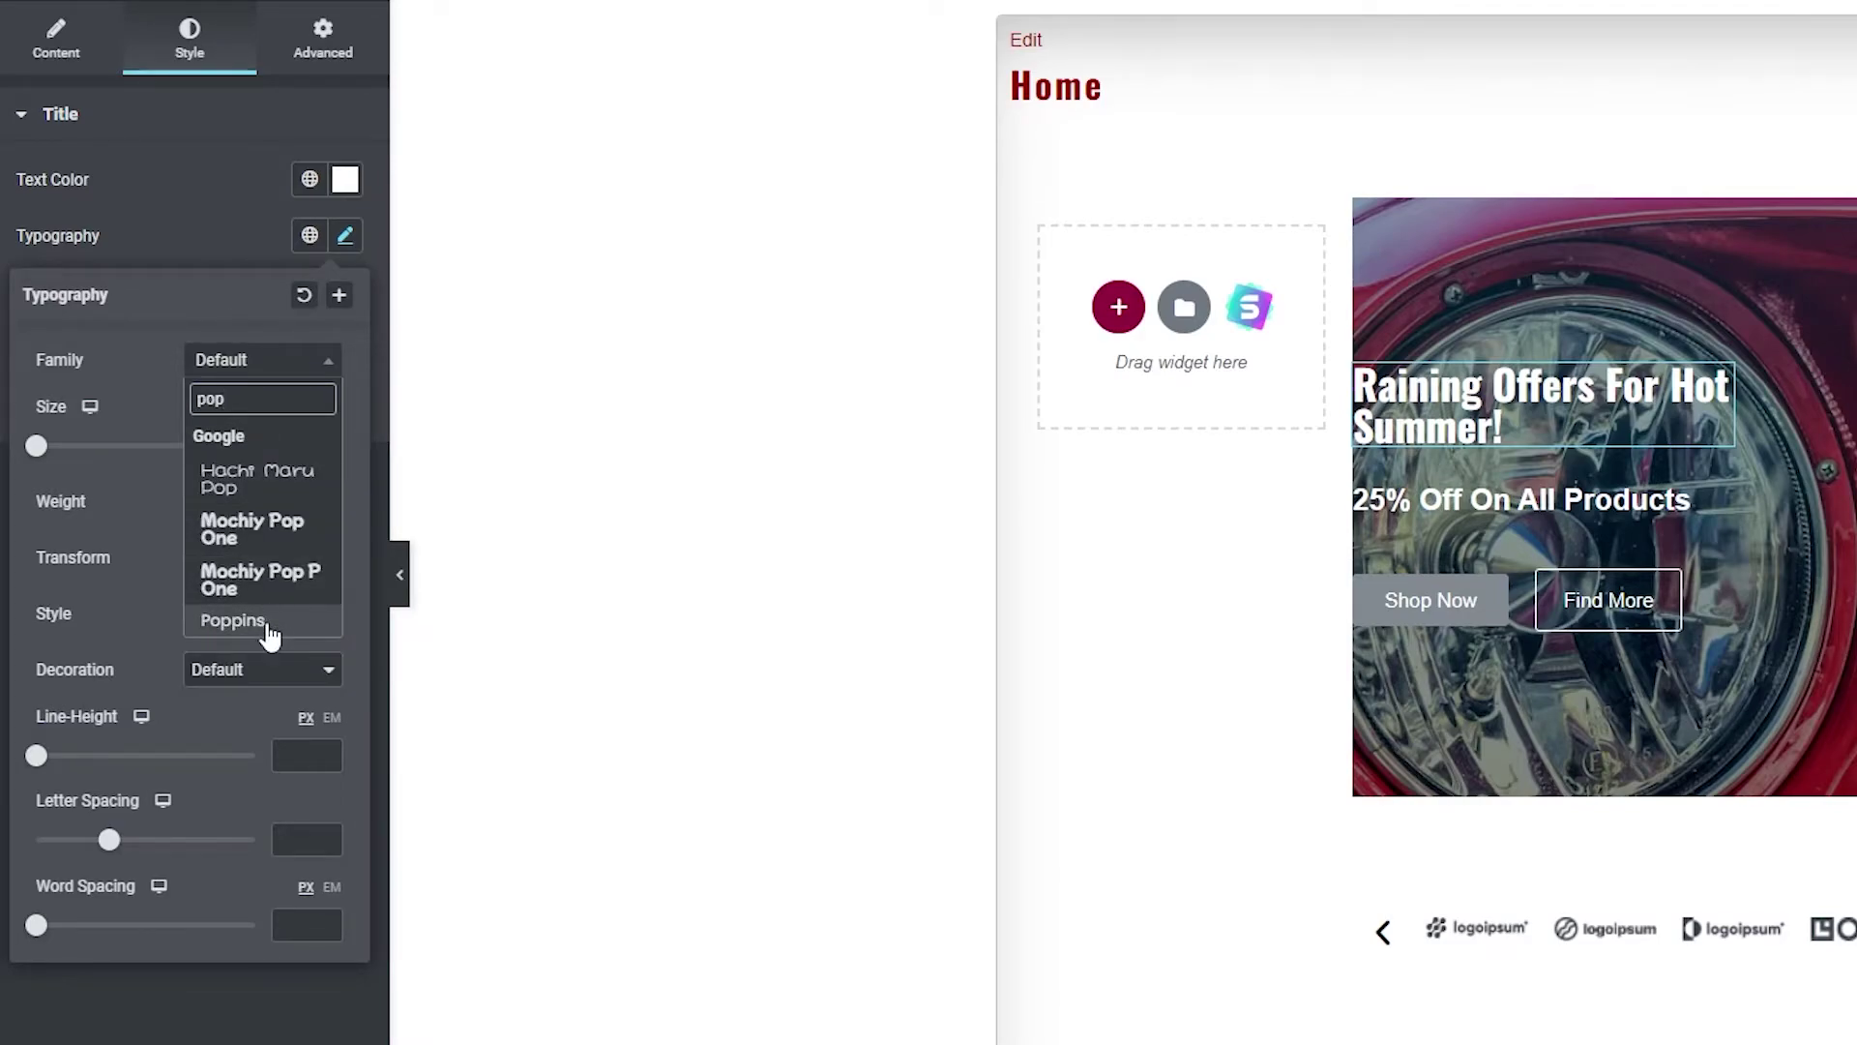
pyautogui.click(263, 624)
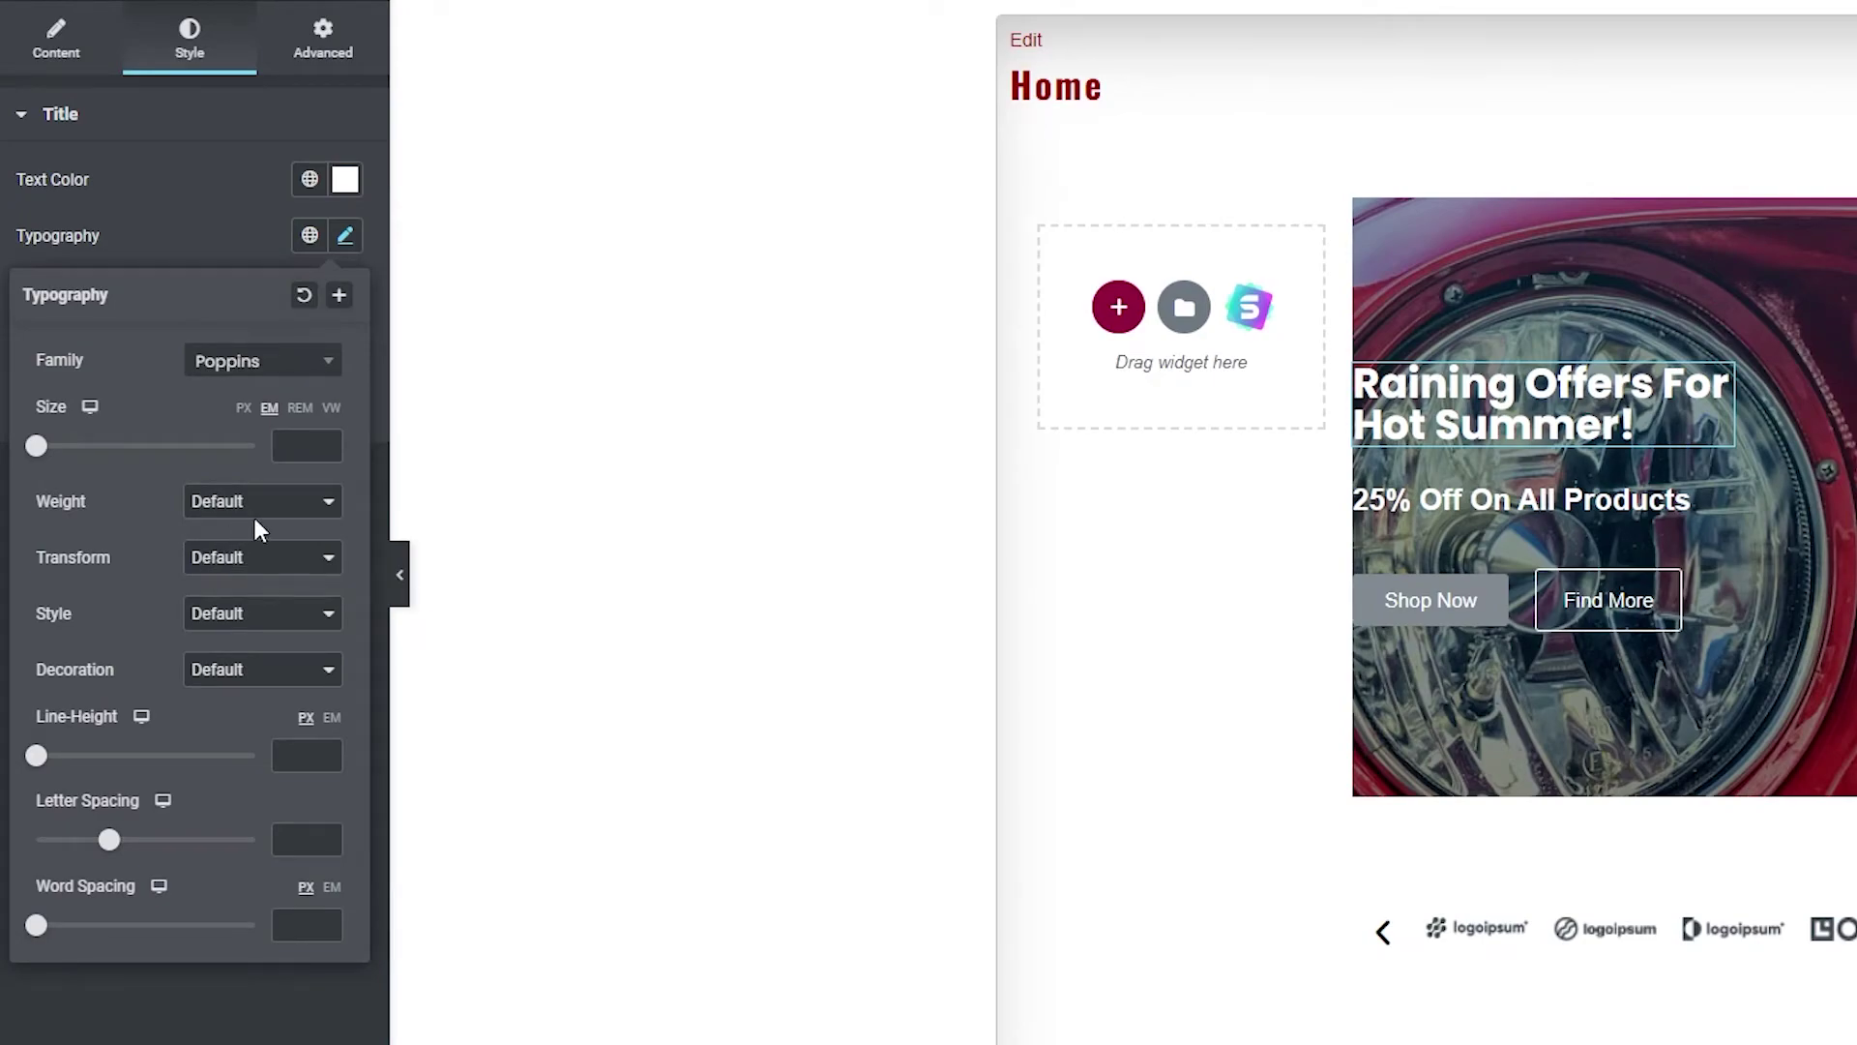
# Give the heading size 2.2 em, line height 34 px, letter spacing 0.2, word spacing 1.
pyautogui.moveTo(40, 457)
pyautogui.mouseDown()
pyautogui.moveTo(98, 470)
pyautogui.moveTo(42, 466)
pyautogui.moveTo(56, 470)
pyautogui.mouseUp()
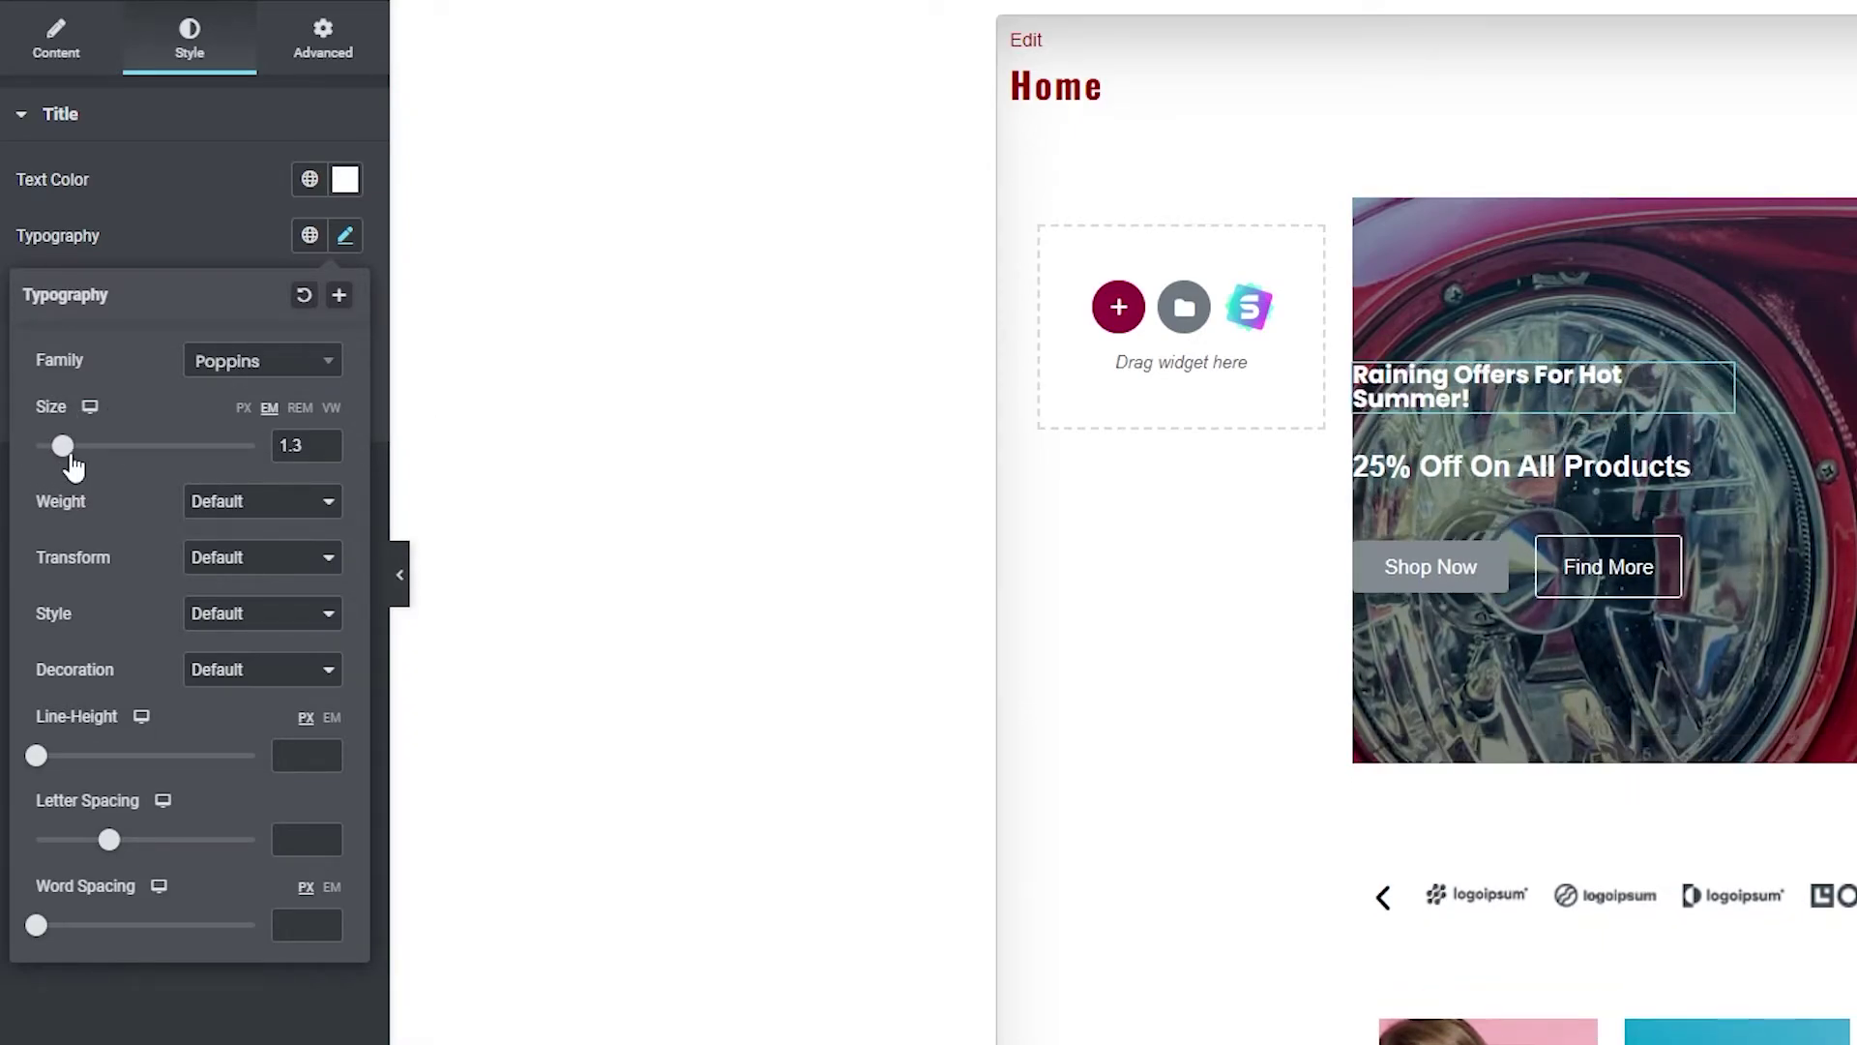
pyautogui.moveTo(70, 467); pyautogui.dragTo(92, 471)
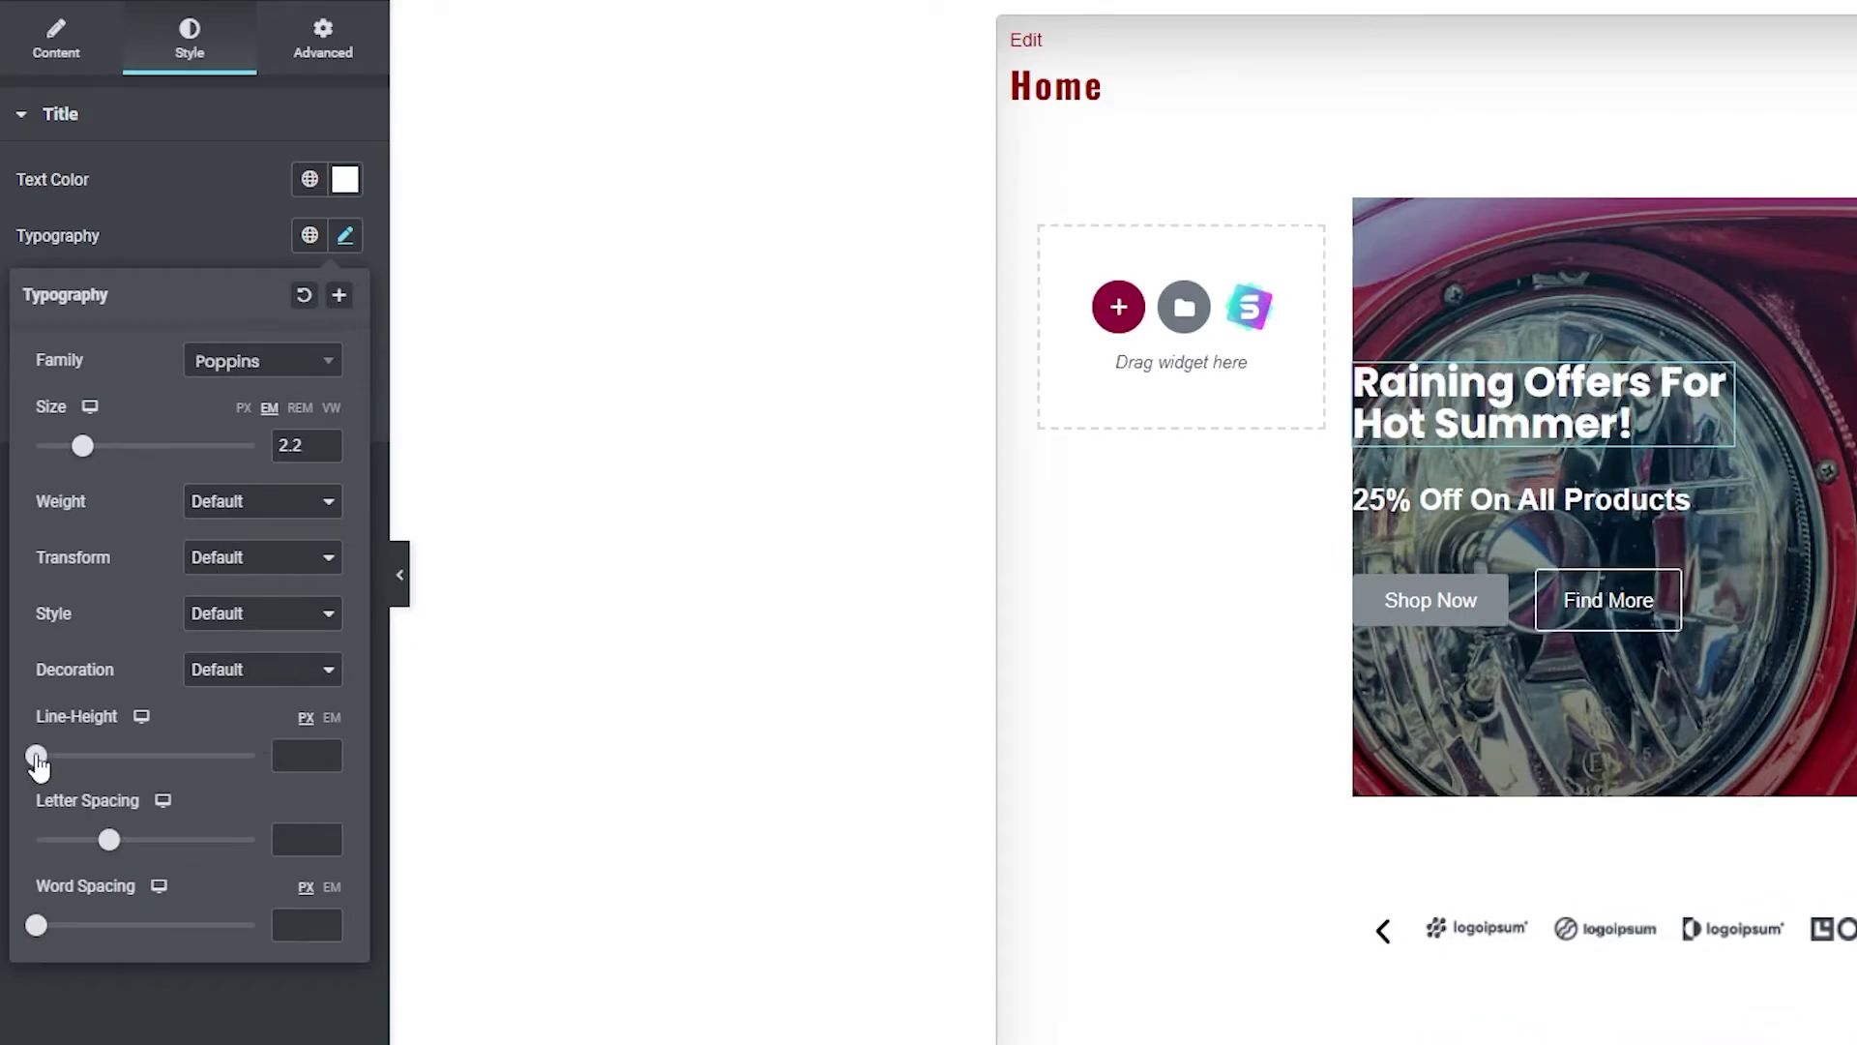
pyautogui.moveTo(37, 764); pyautogui.dragTo(110, 760)
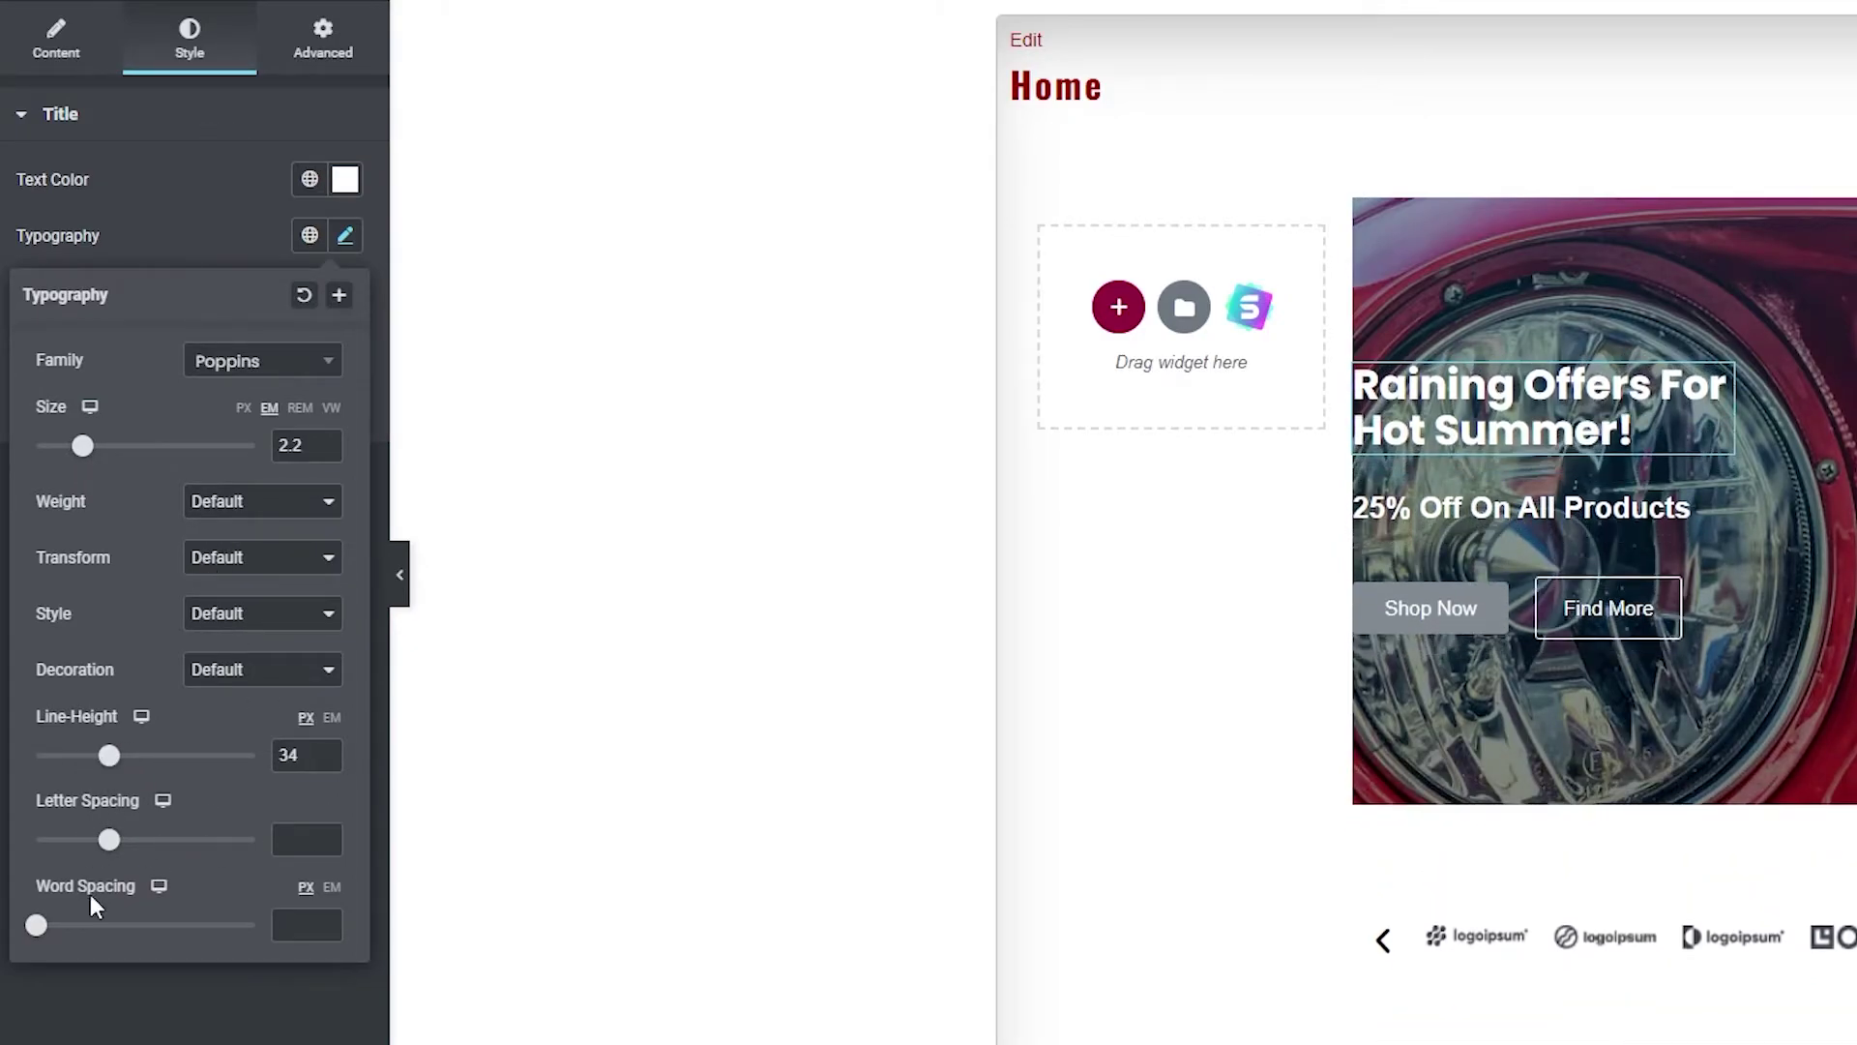
pyautogui.moveTo(109, 849)
pyautogui.mouseDown()
pyautogui.moveTo(182, 851)
pyautogui.moveTo(115, 854)
pyautogui.mouseUp()
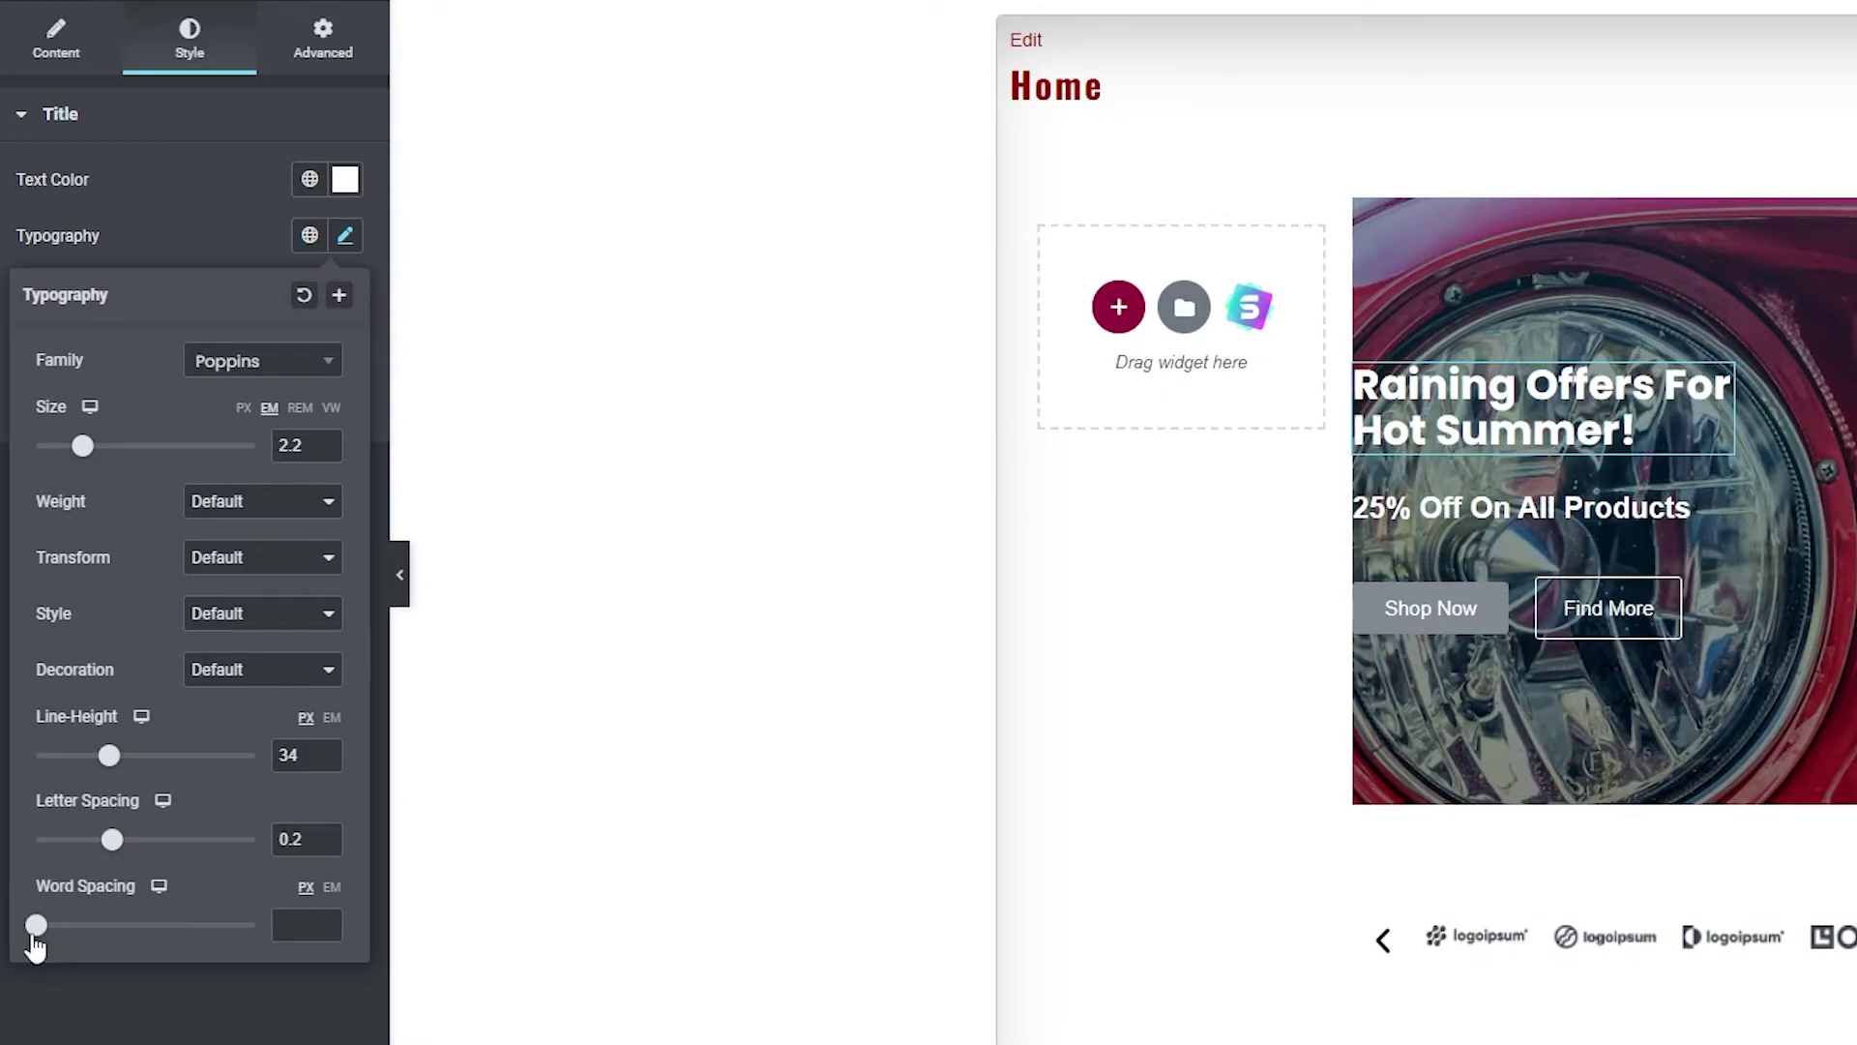
pyautogui.moveTo(35, 936)
pyautogui.mouseDown()
pyautogui.moveTo(67, 934)
pyautogui.moveTo(39, 935)
pyautogui.mouseUp()
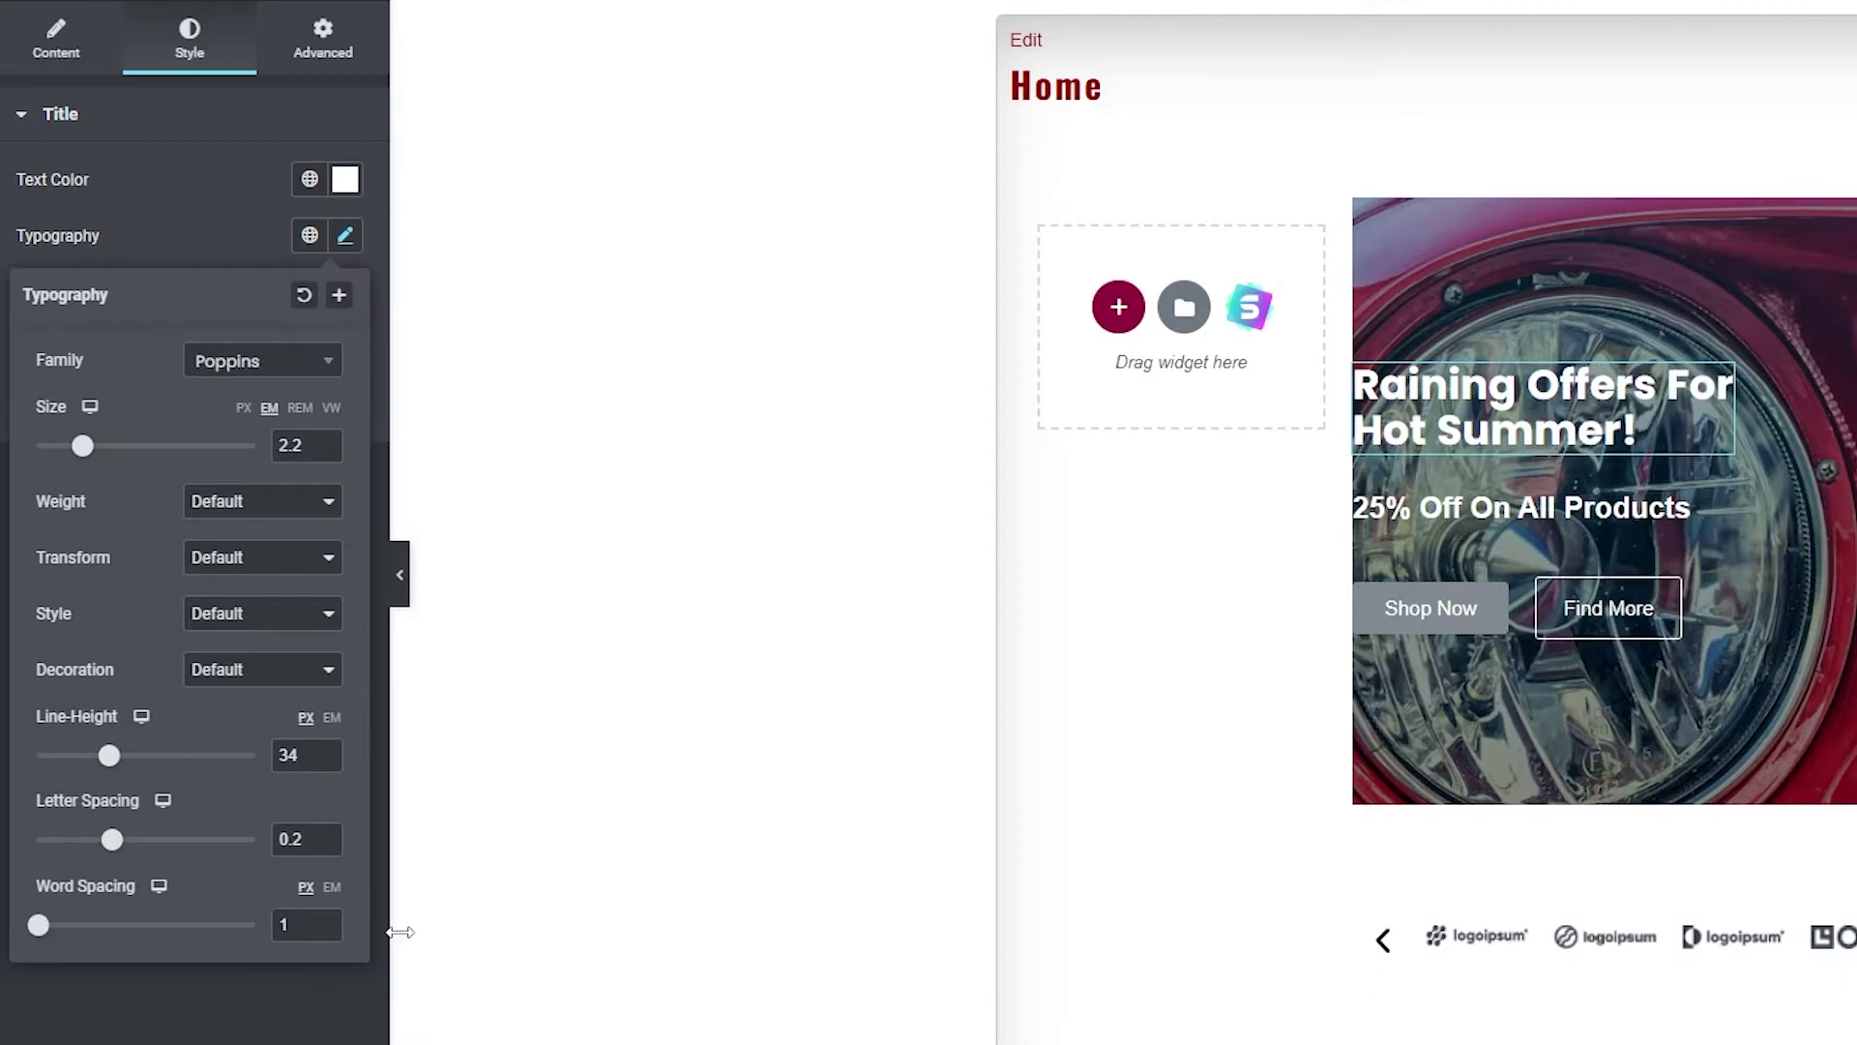
pyautogui.press('Escape')
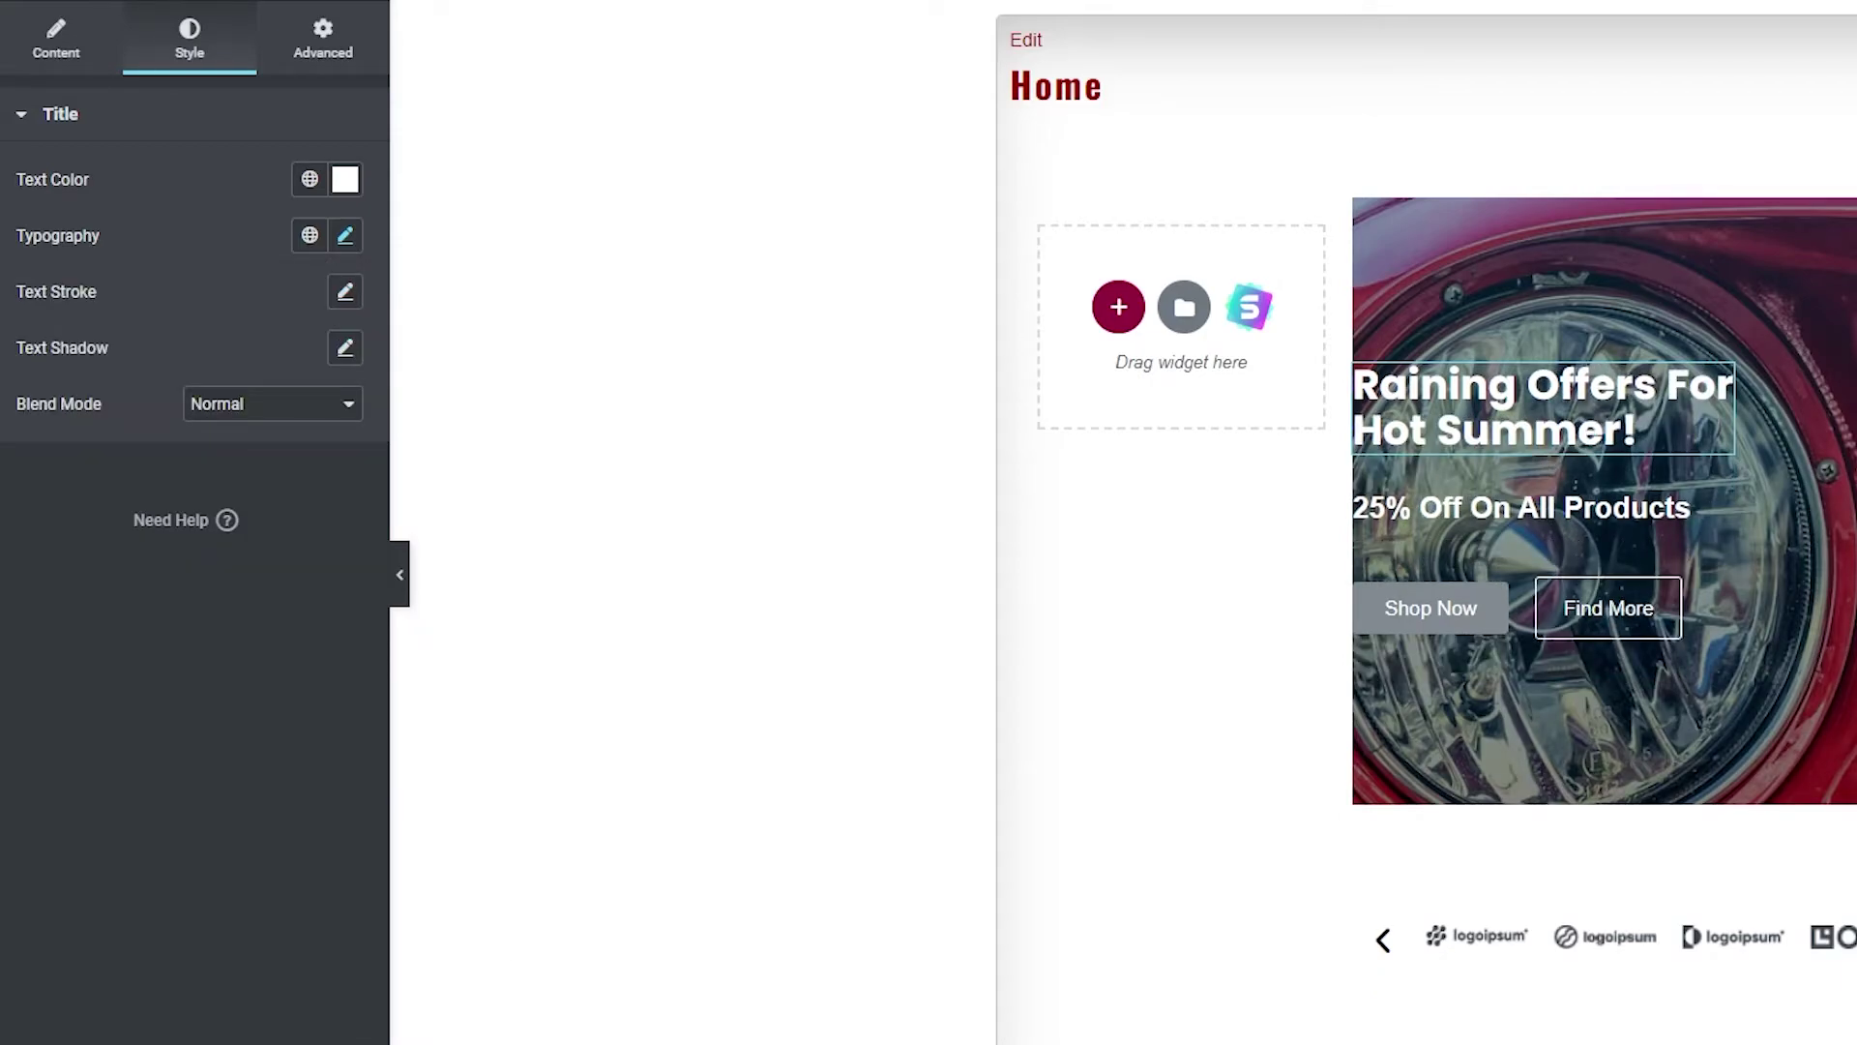
# Scroll through the Home page preview to review the styled car hero and layout.
pyautogui.scroll(-10, 1319, 535)
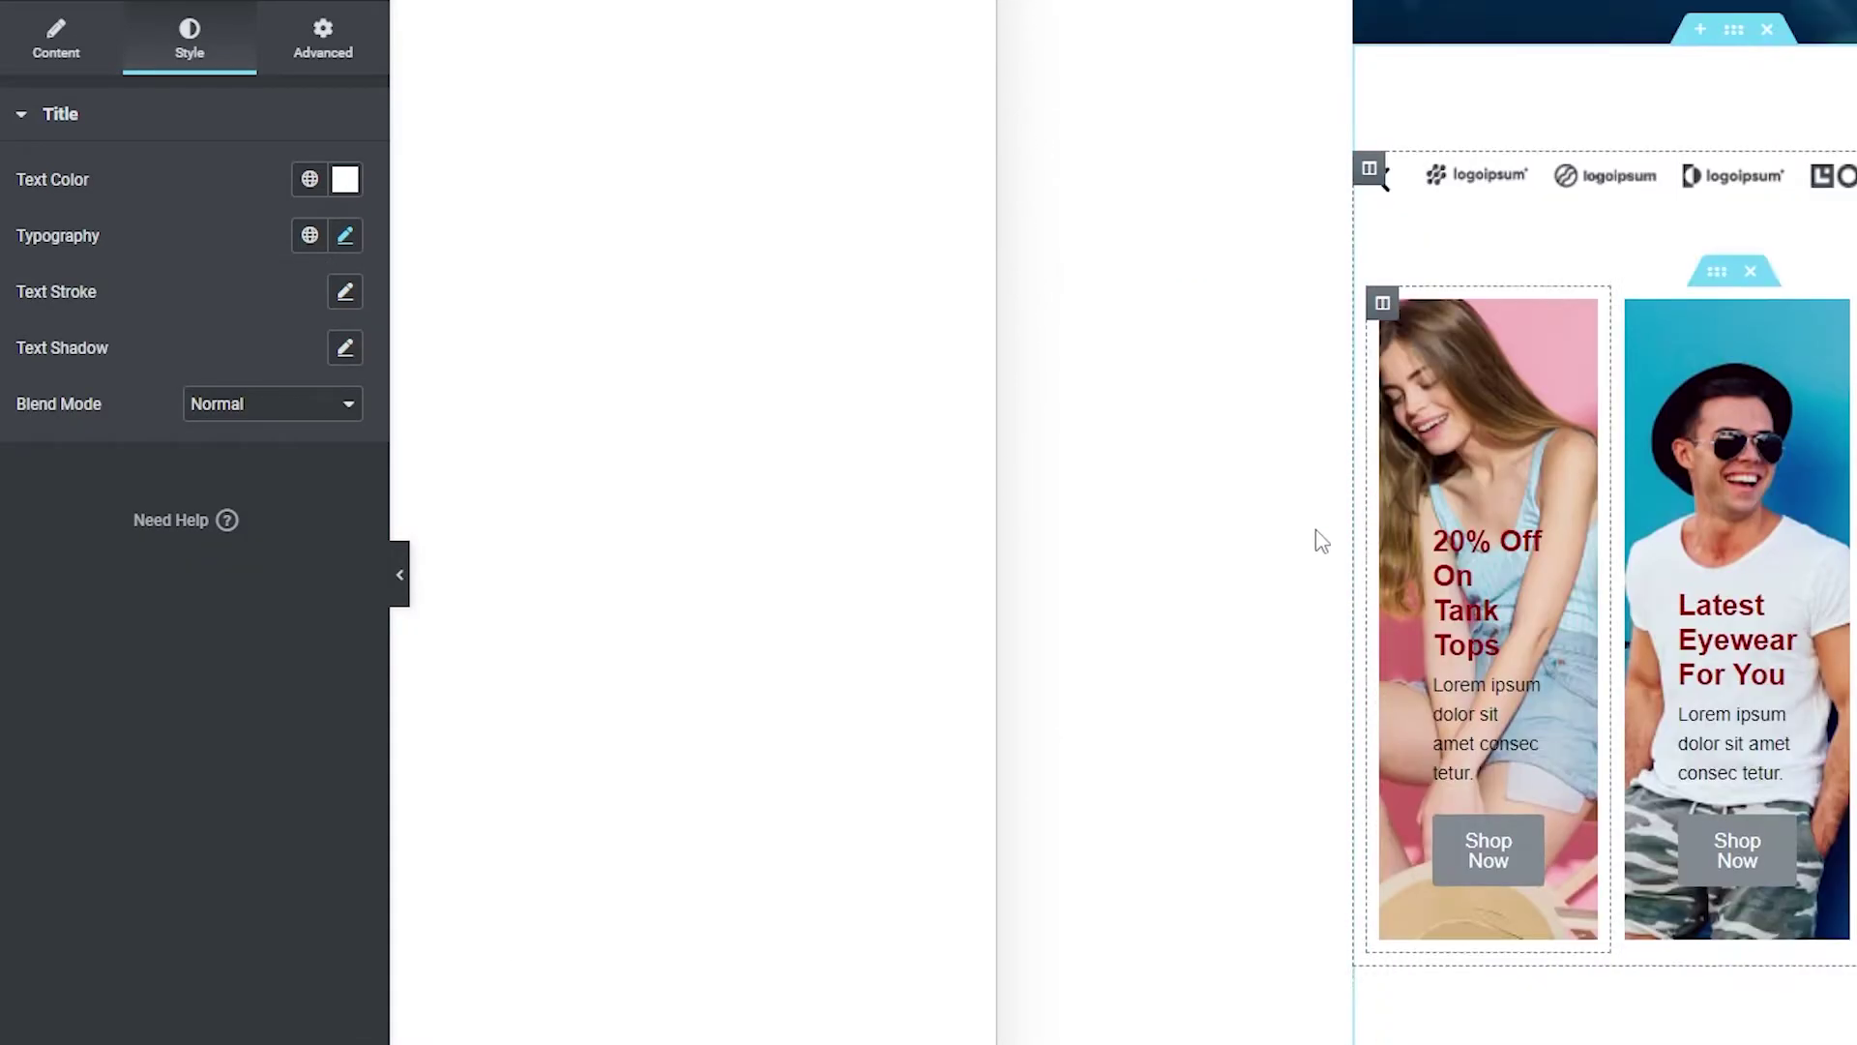
pyautogui.scroll(3, 1215, 535)
pyautogui.scroll(-12, 1215, 535)
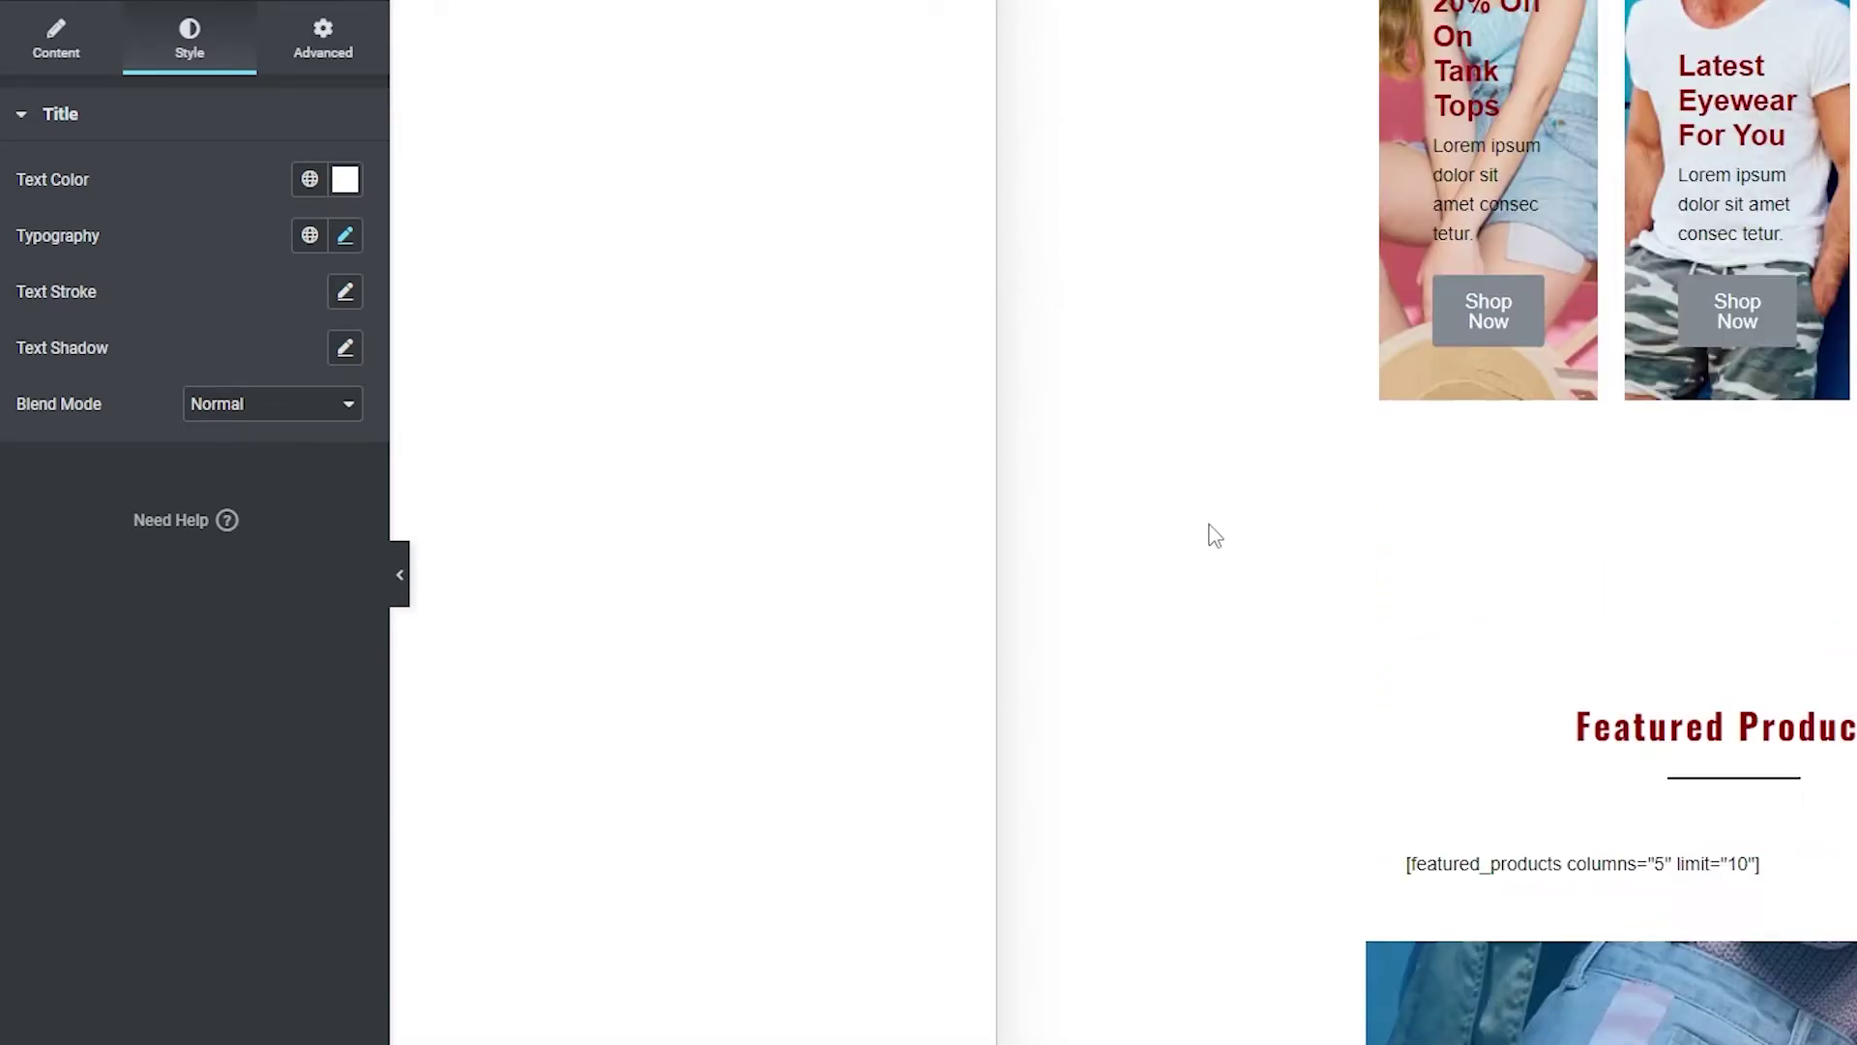
pyautogui.scroll(4, 1215, 535)
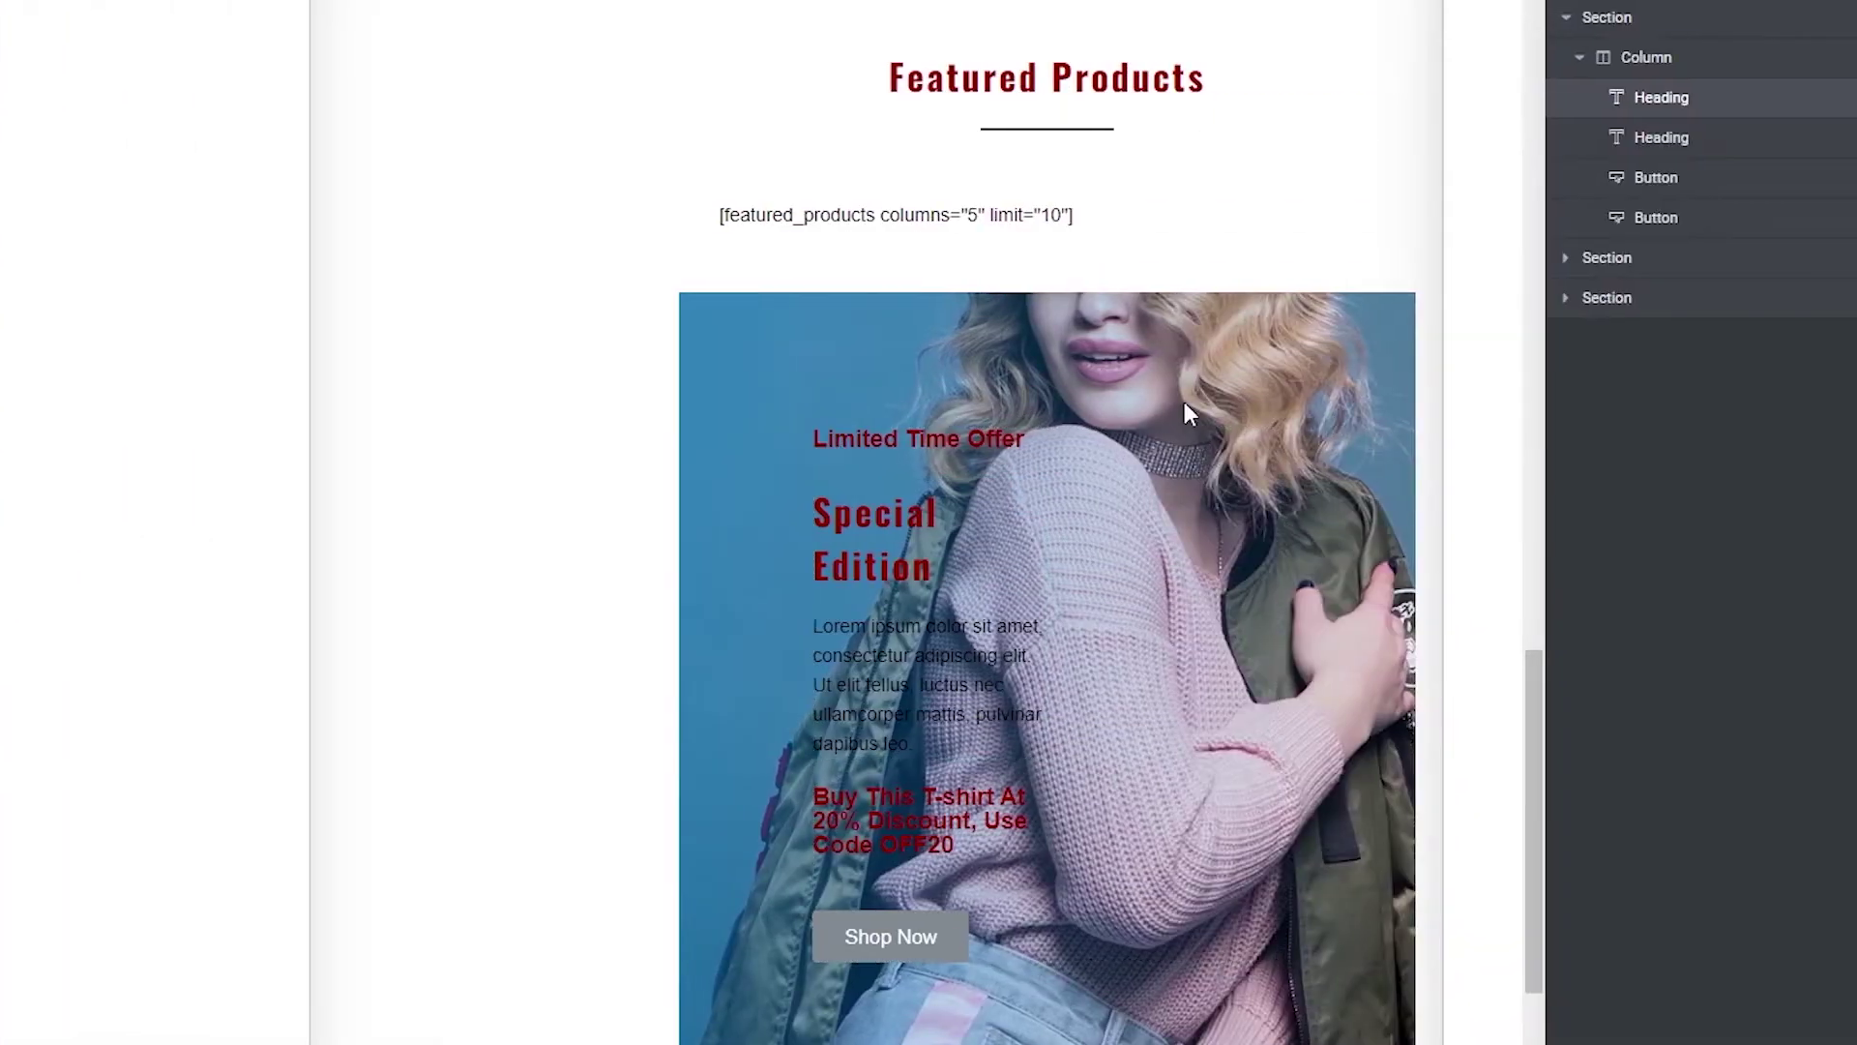
pyautogui.scroll(20, 1339, 445)
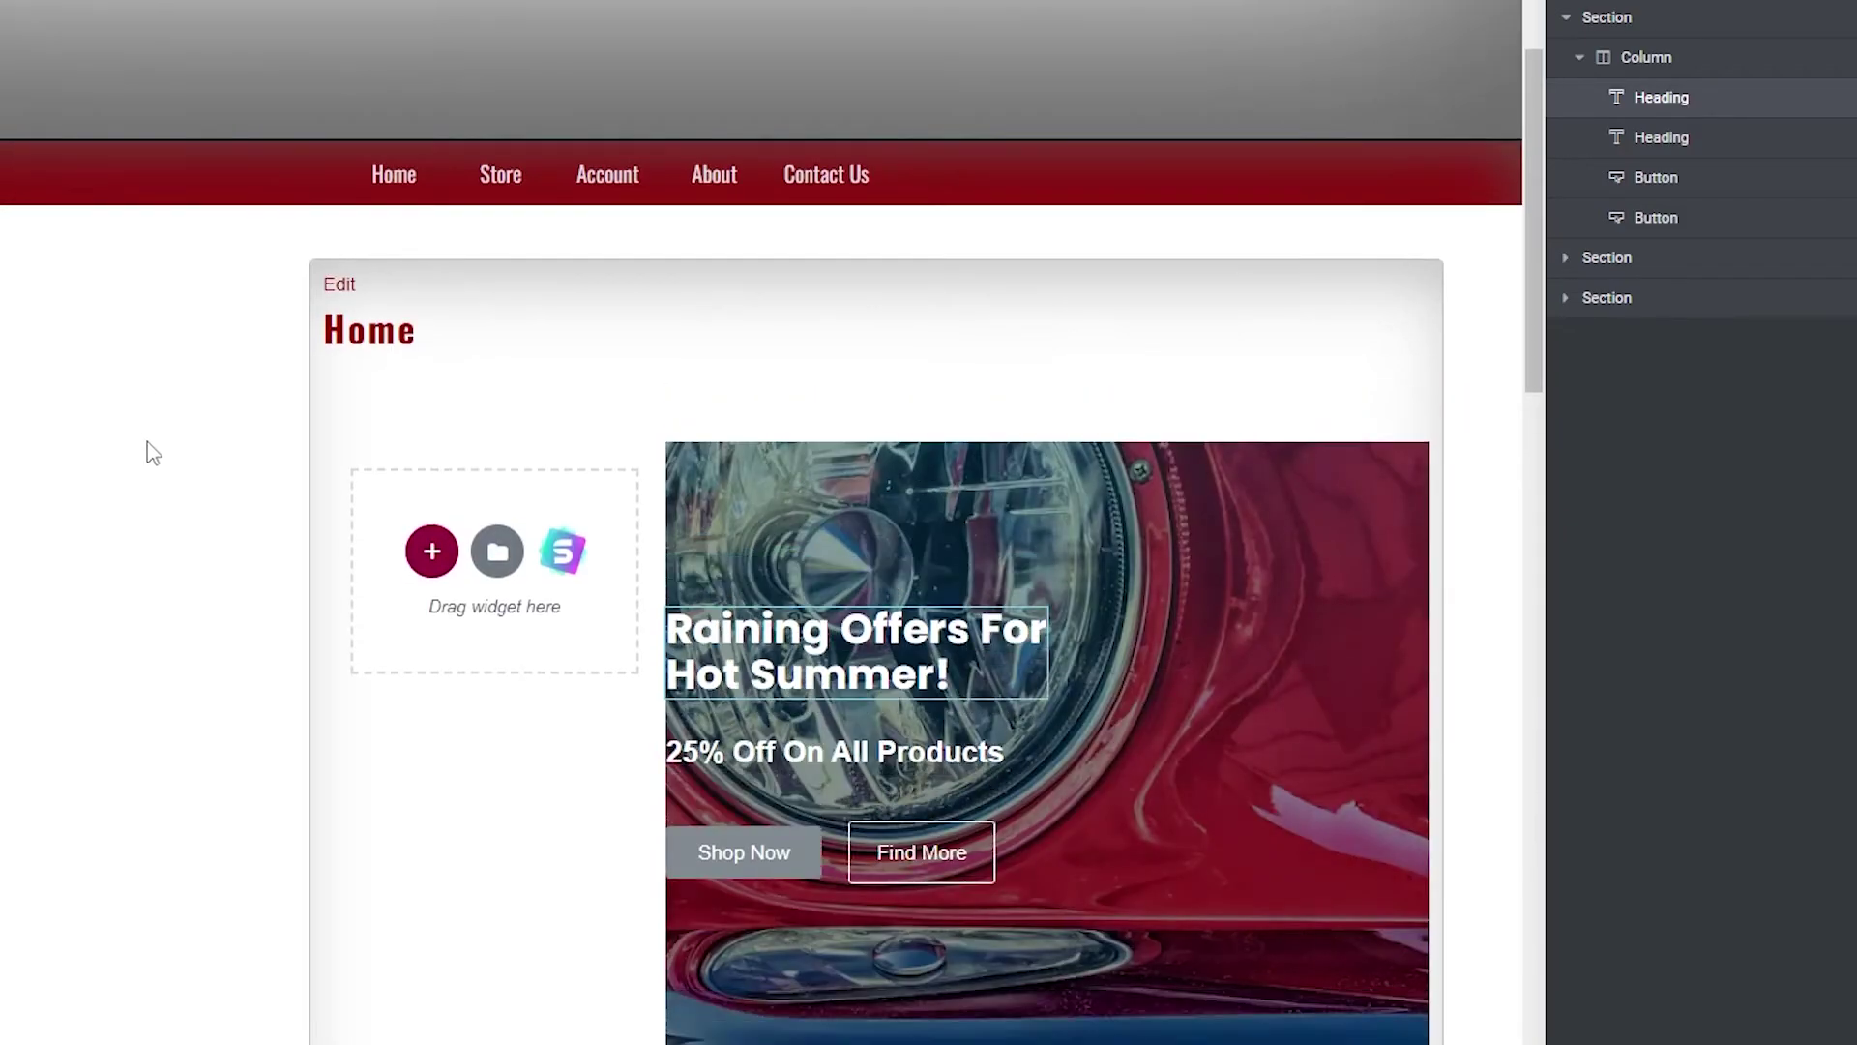
pyautogui.scroll(-4, 166, 573)
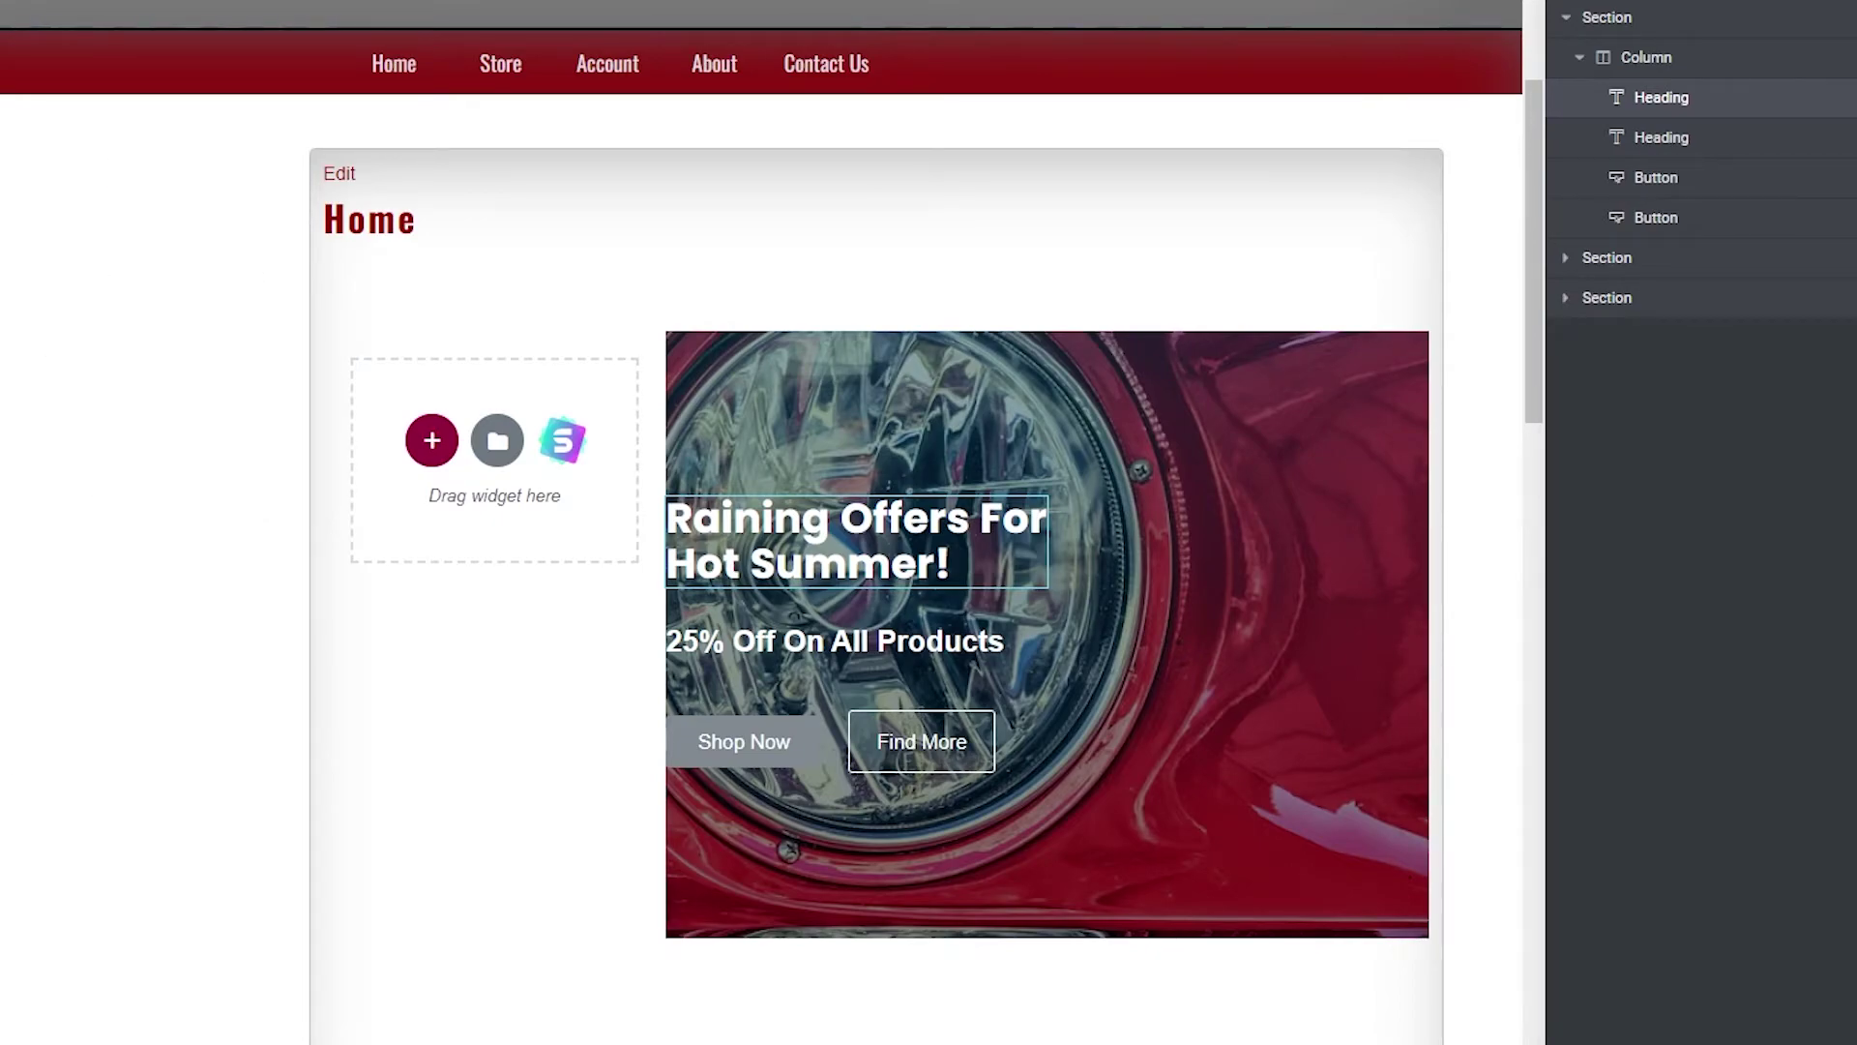
pyautogui.scroll(-4, 61, 560)
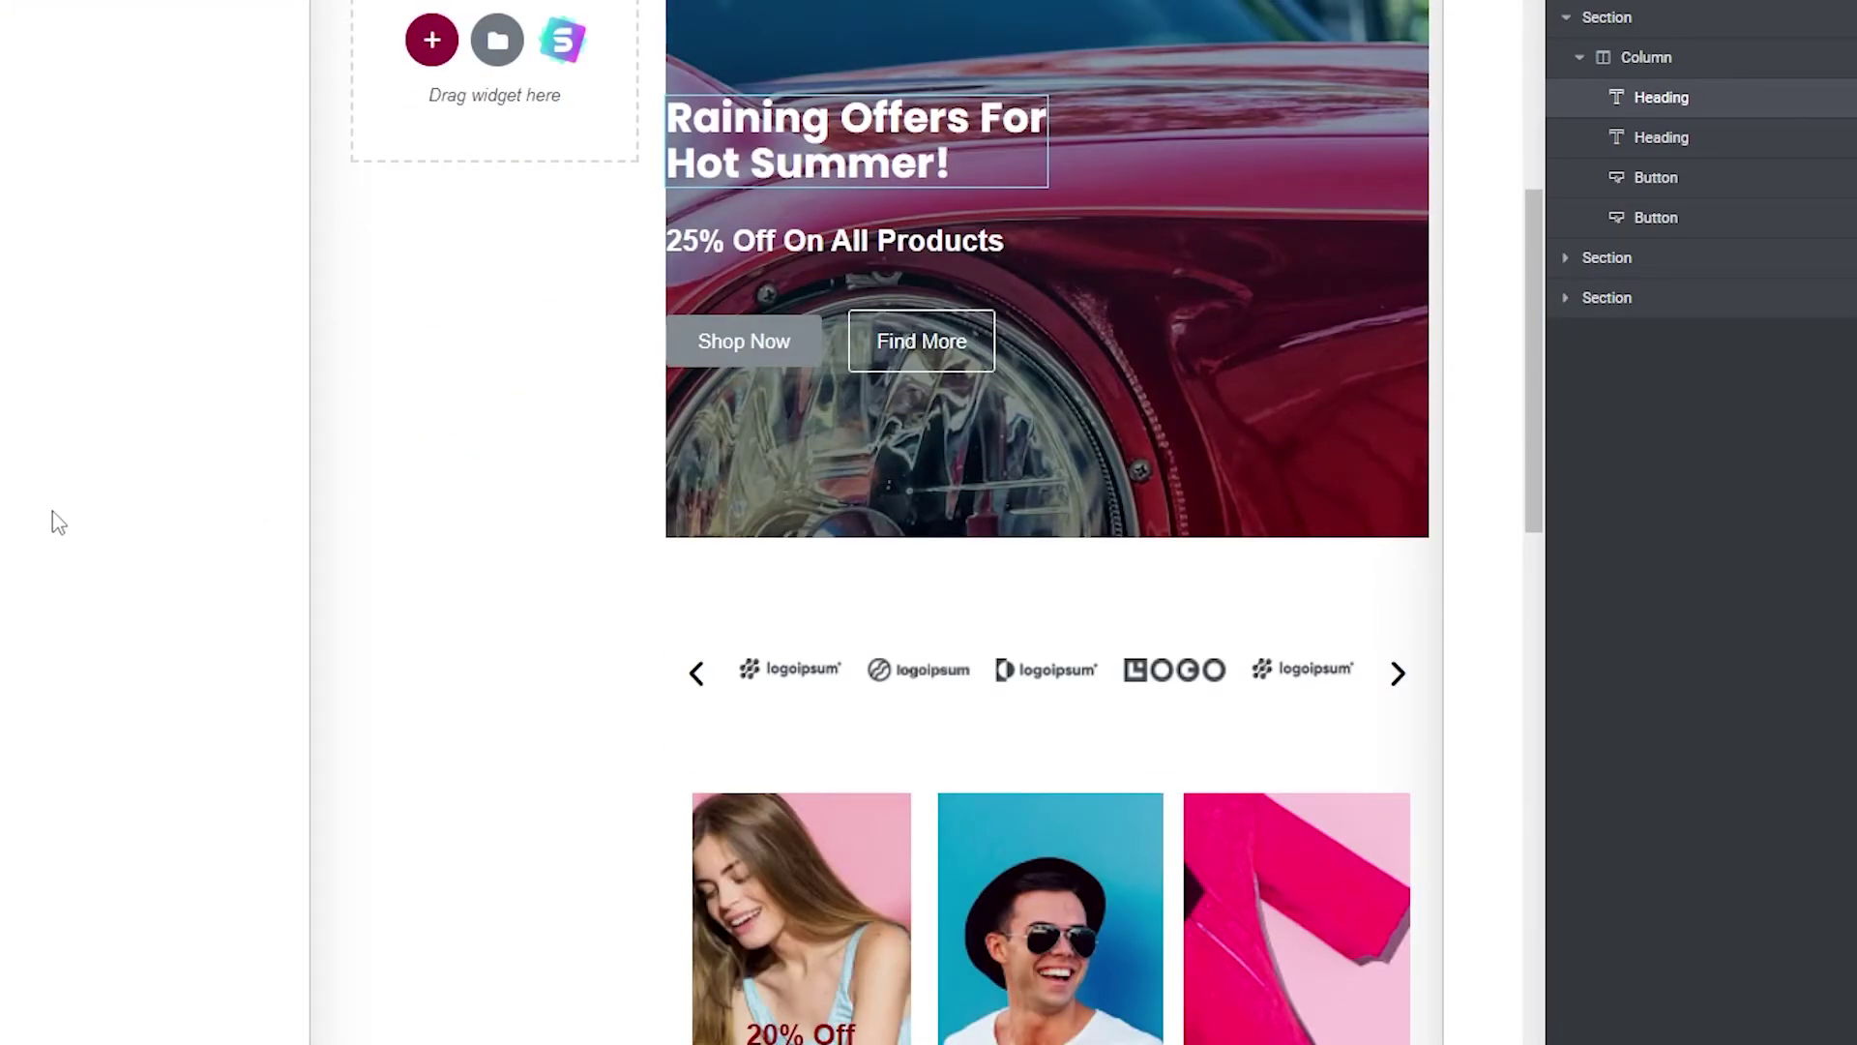
pyautogui.scroll(-4, 41, 519)
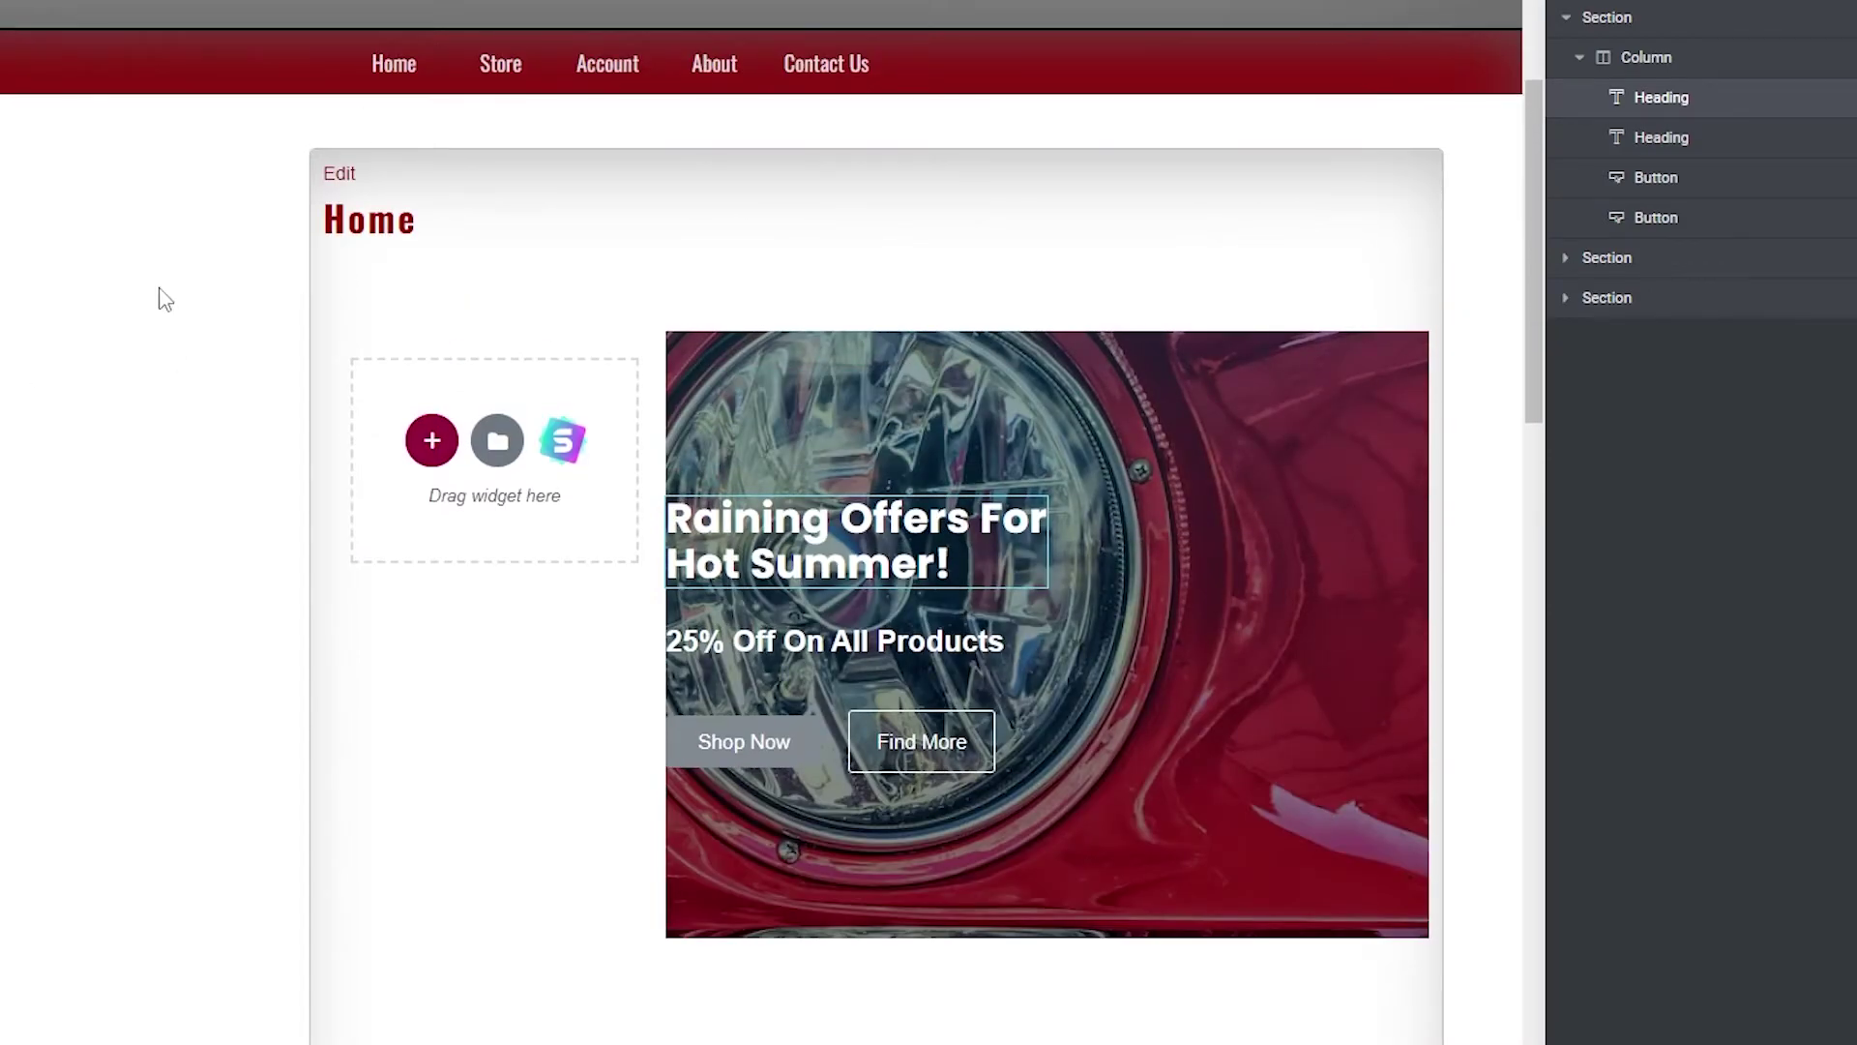
pyautogui.scroll(-12, 46, 574)
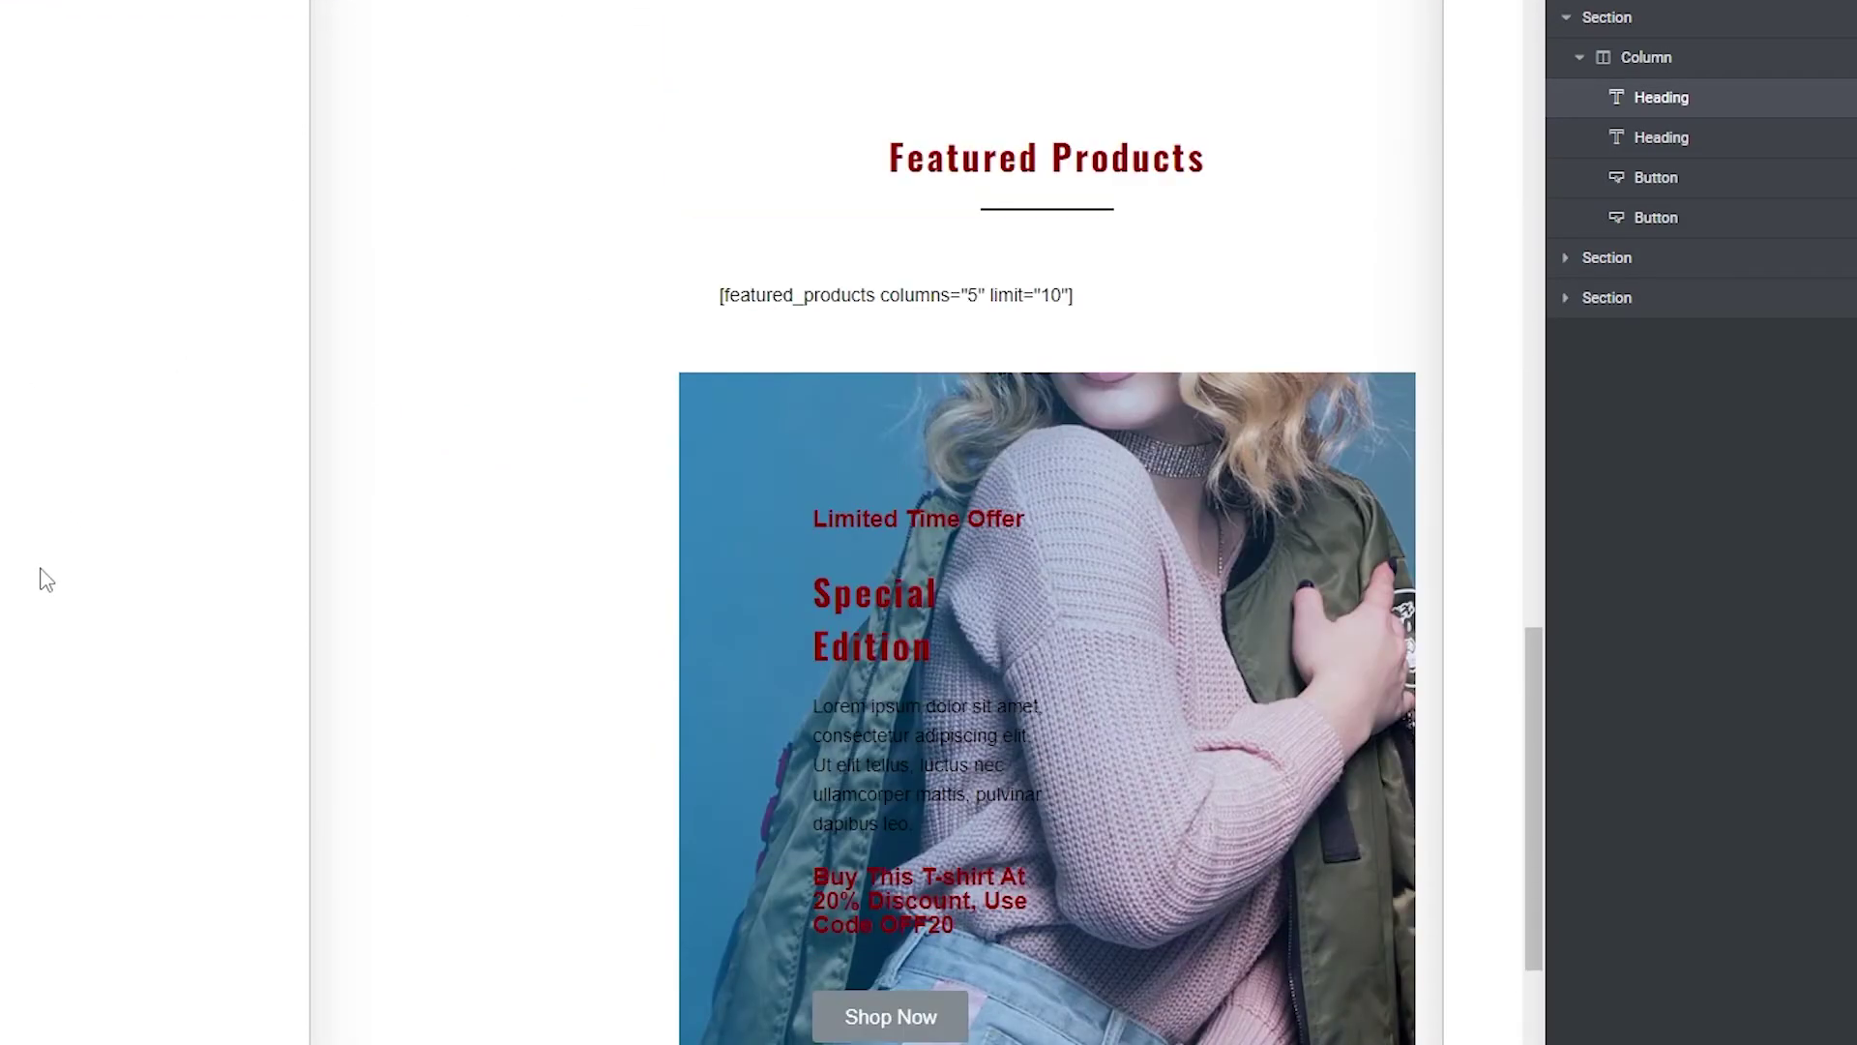
pyautogui.scroll(-7, 49, 577)
pyautogui.scroll(5, 54, 571)
pyautogui.scroll(7, 1176, 625)
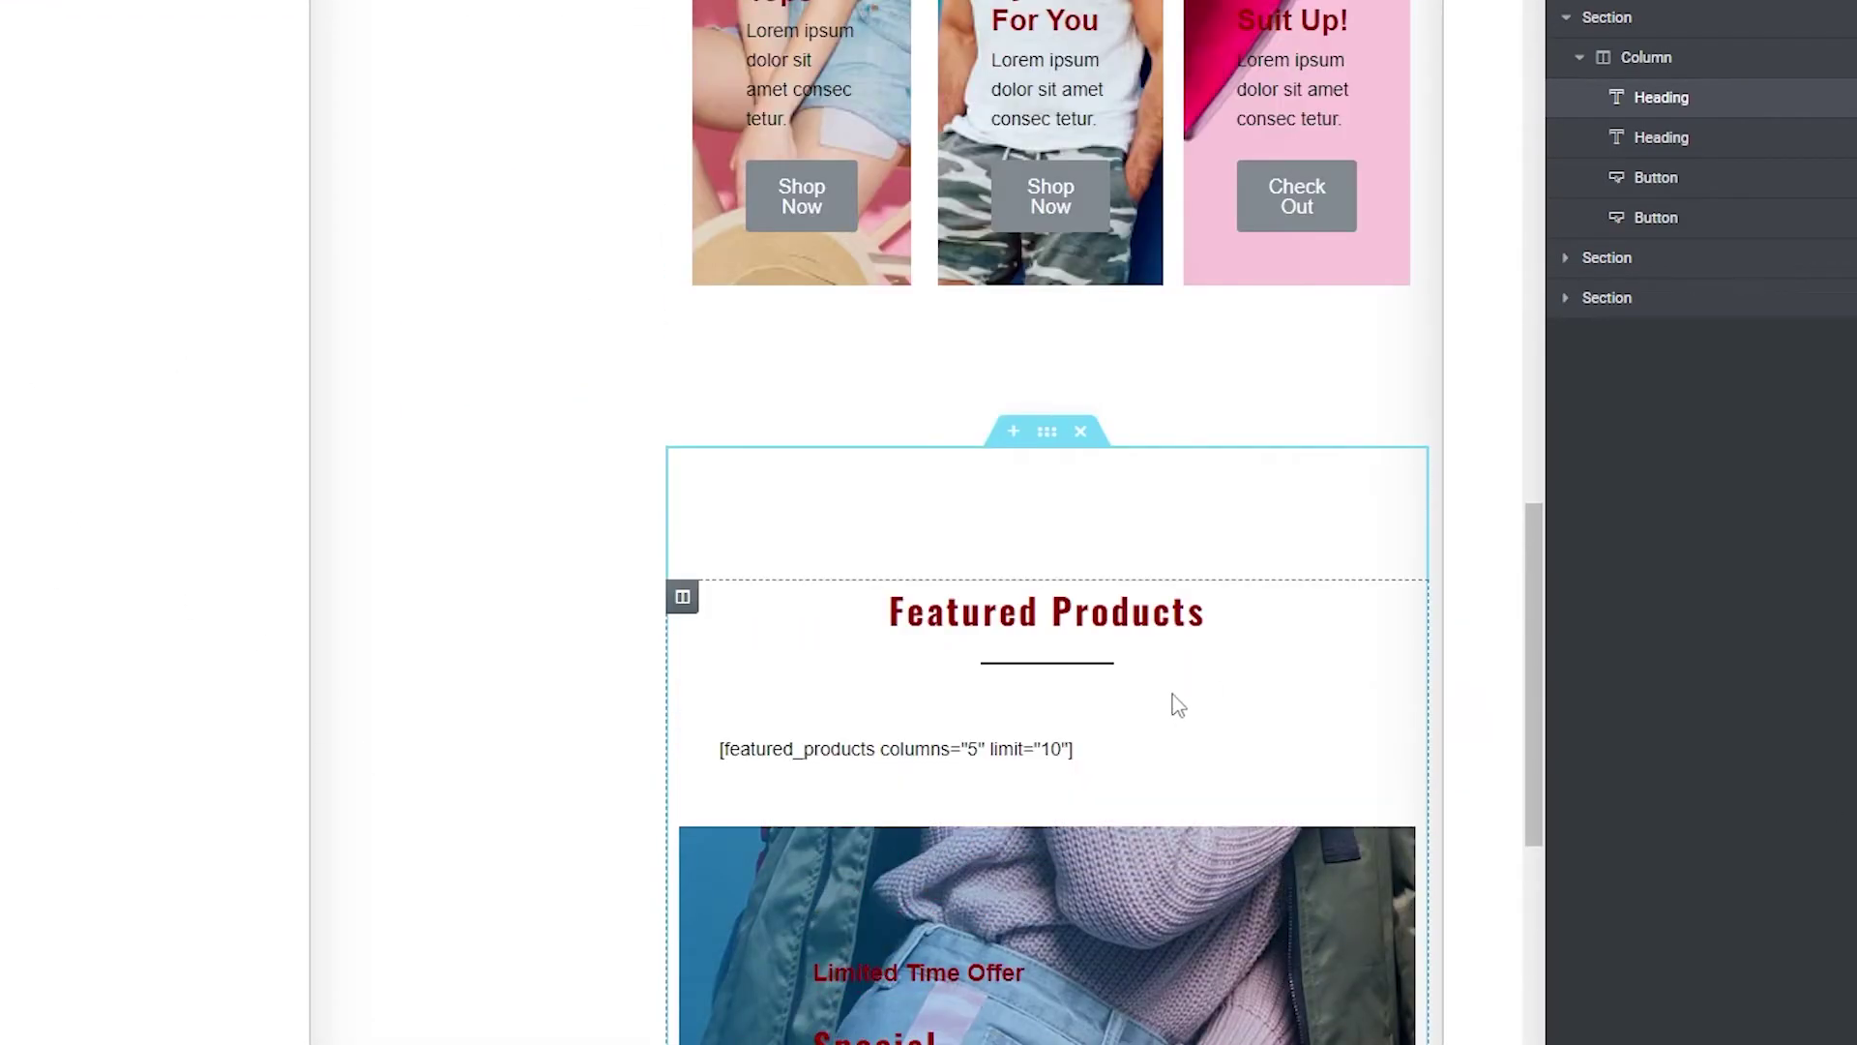
pyautogui.scroll(-2, 1176, 704)
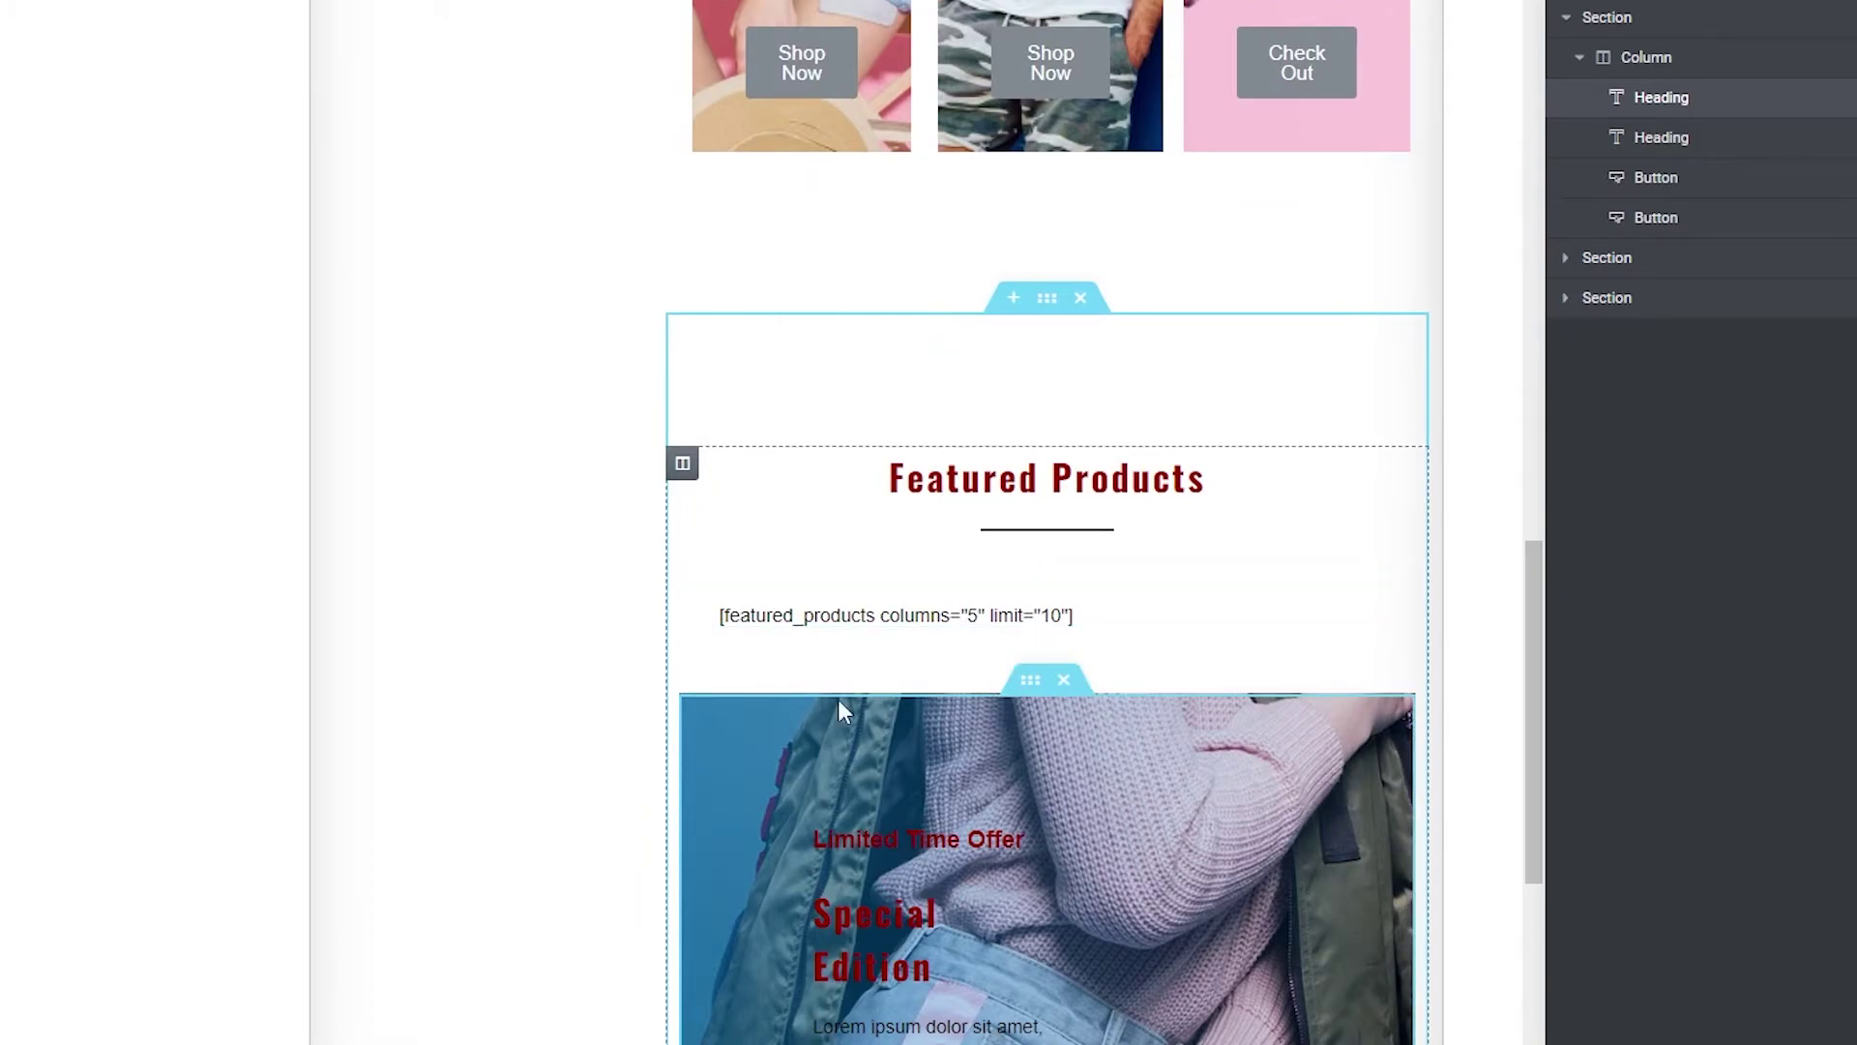
pyautogui.scroll(8, 837, 711)
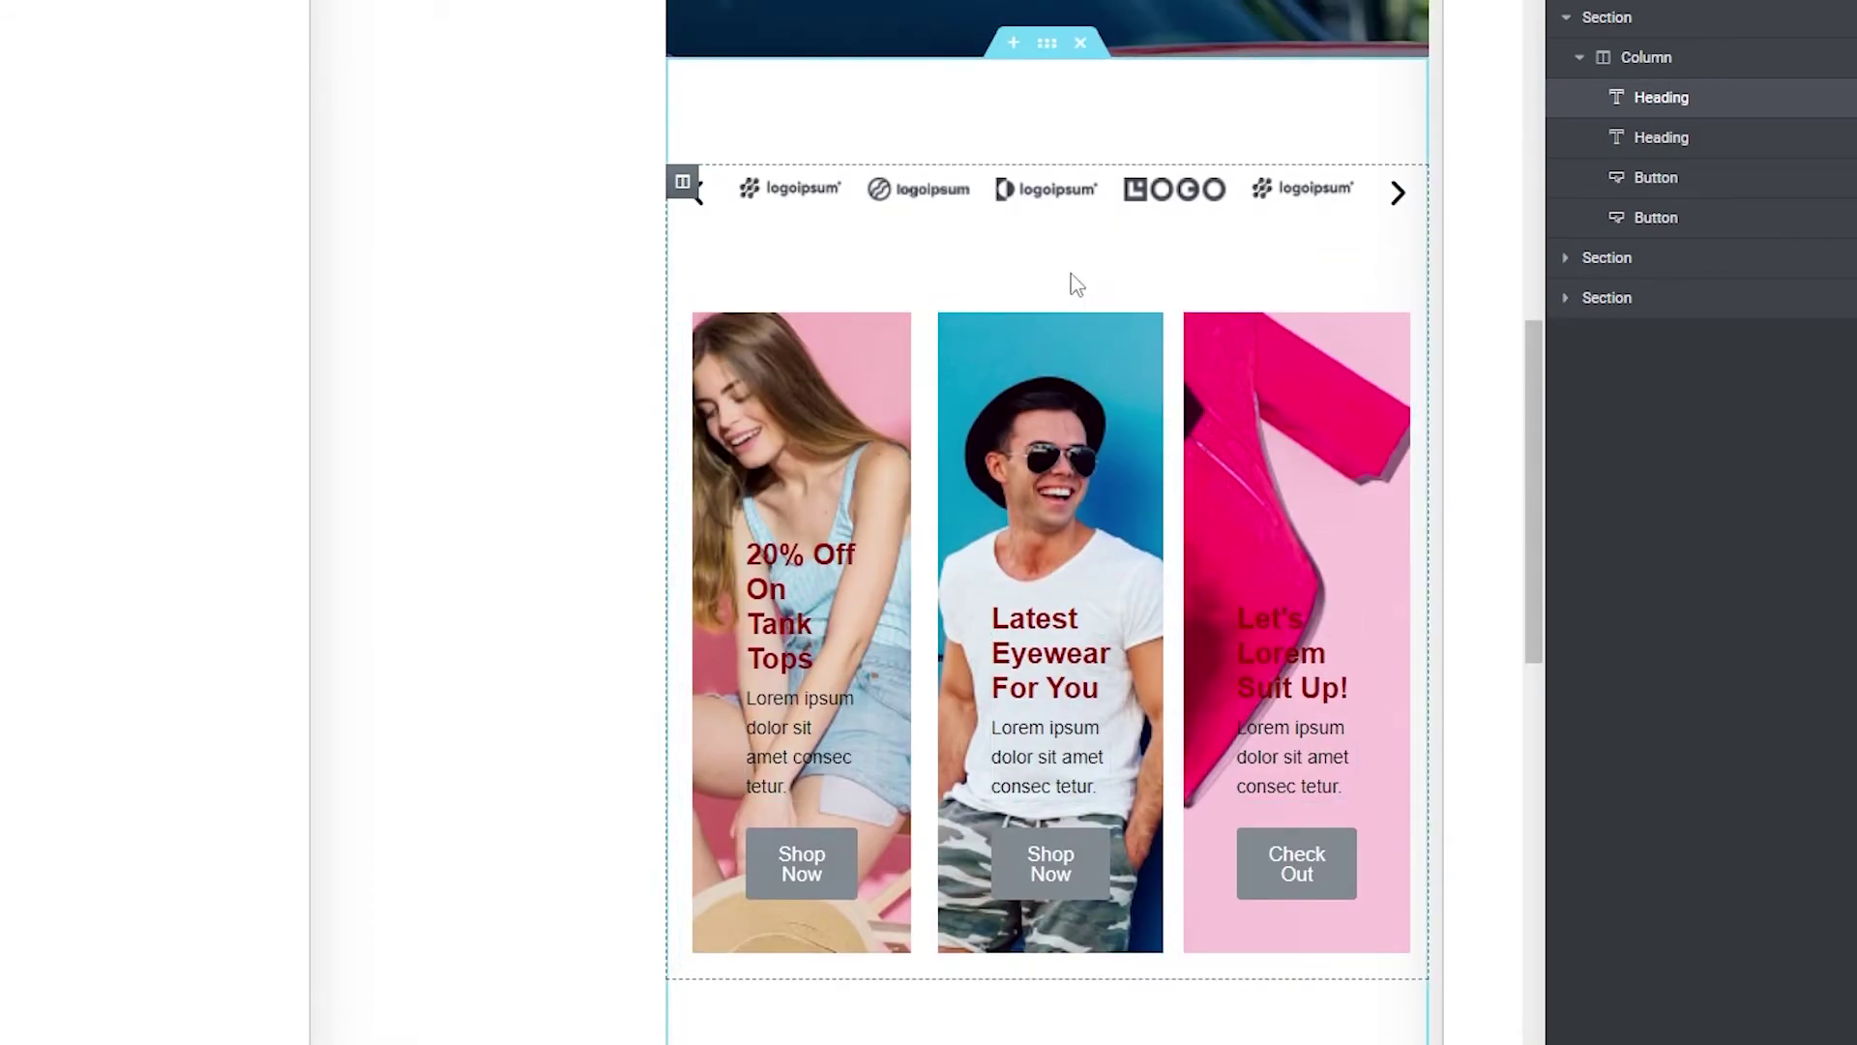
# Select the inner section holding the three promo cards.
pyautogui.click(1031, 284)
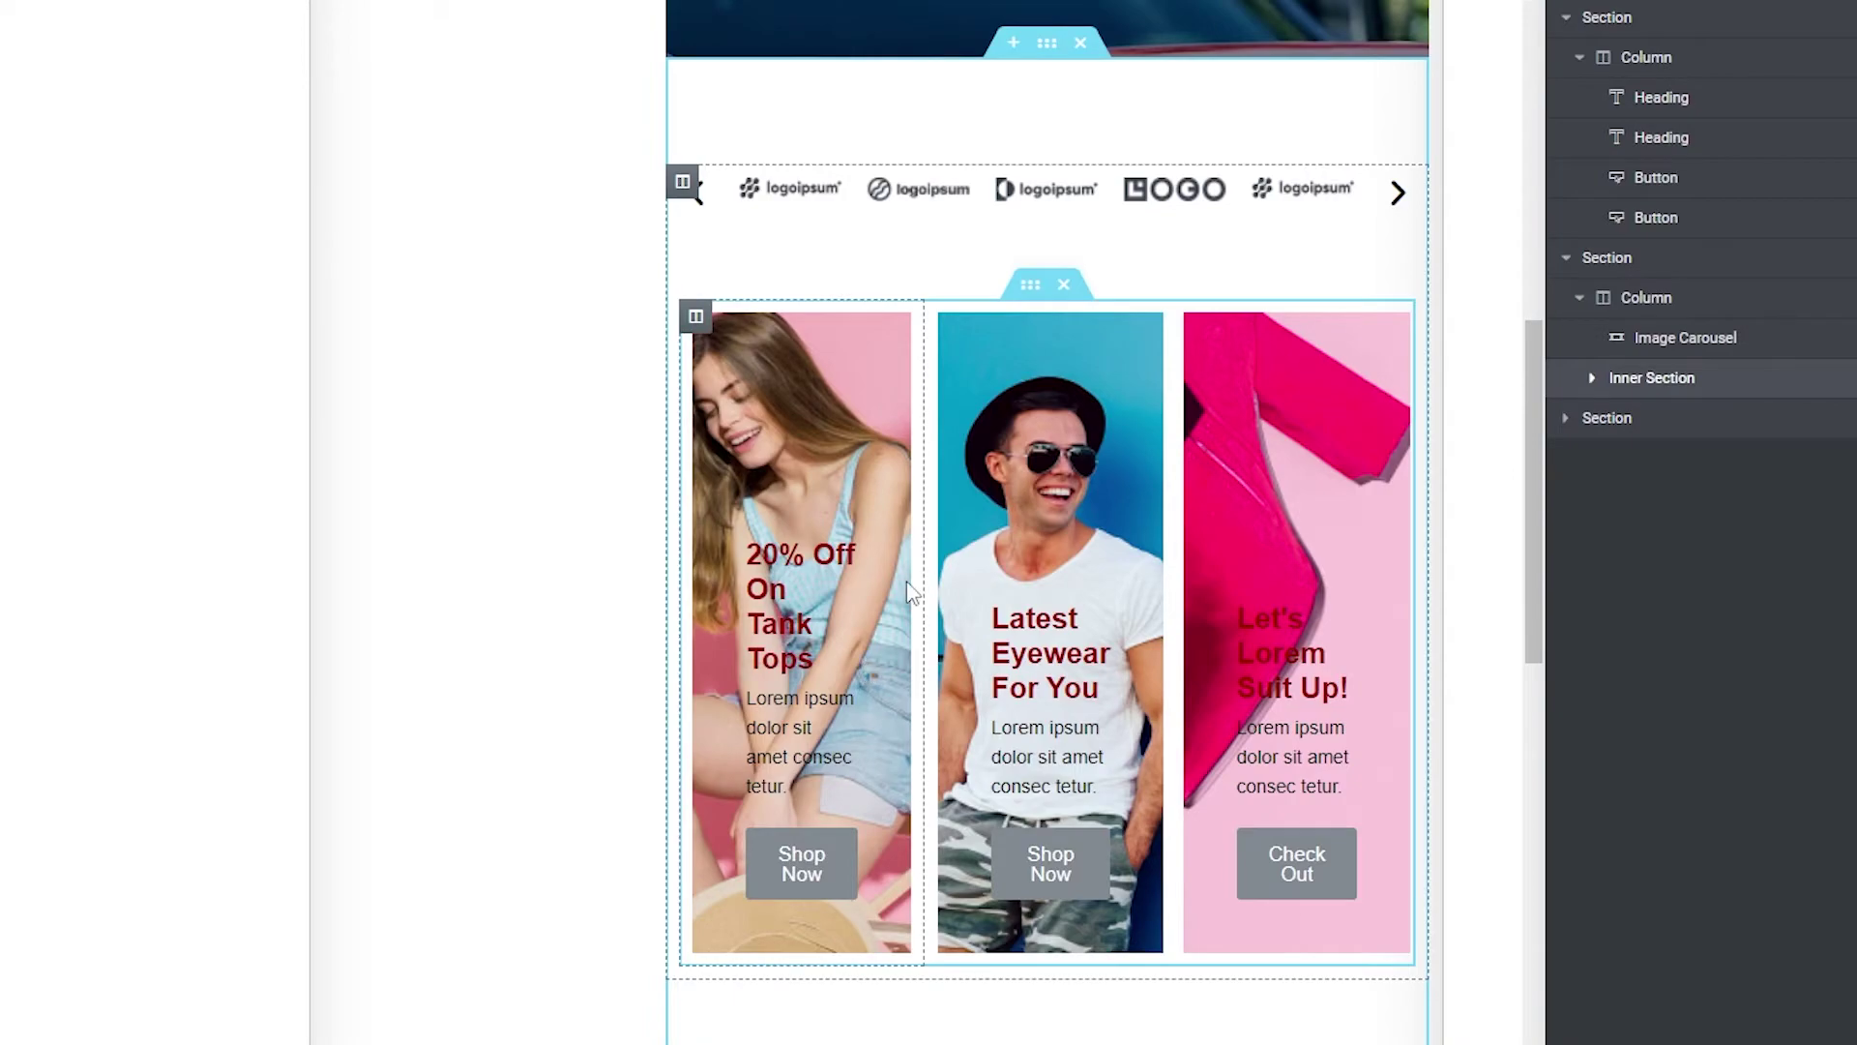
pyautogui.scroll(8, 531, 809)
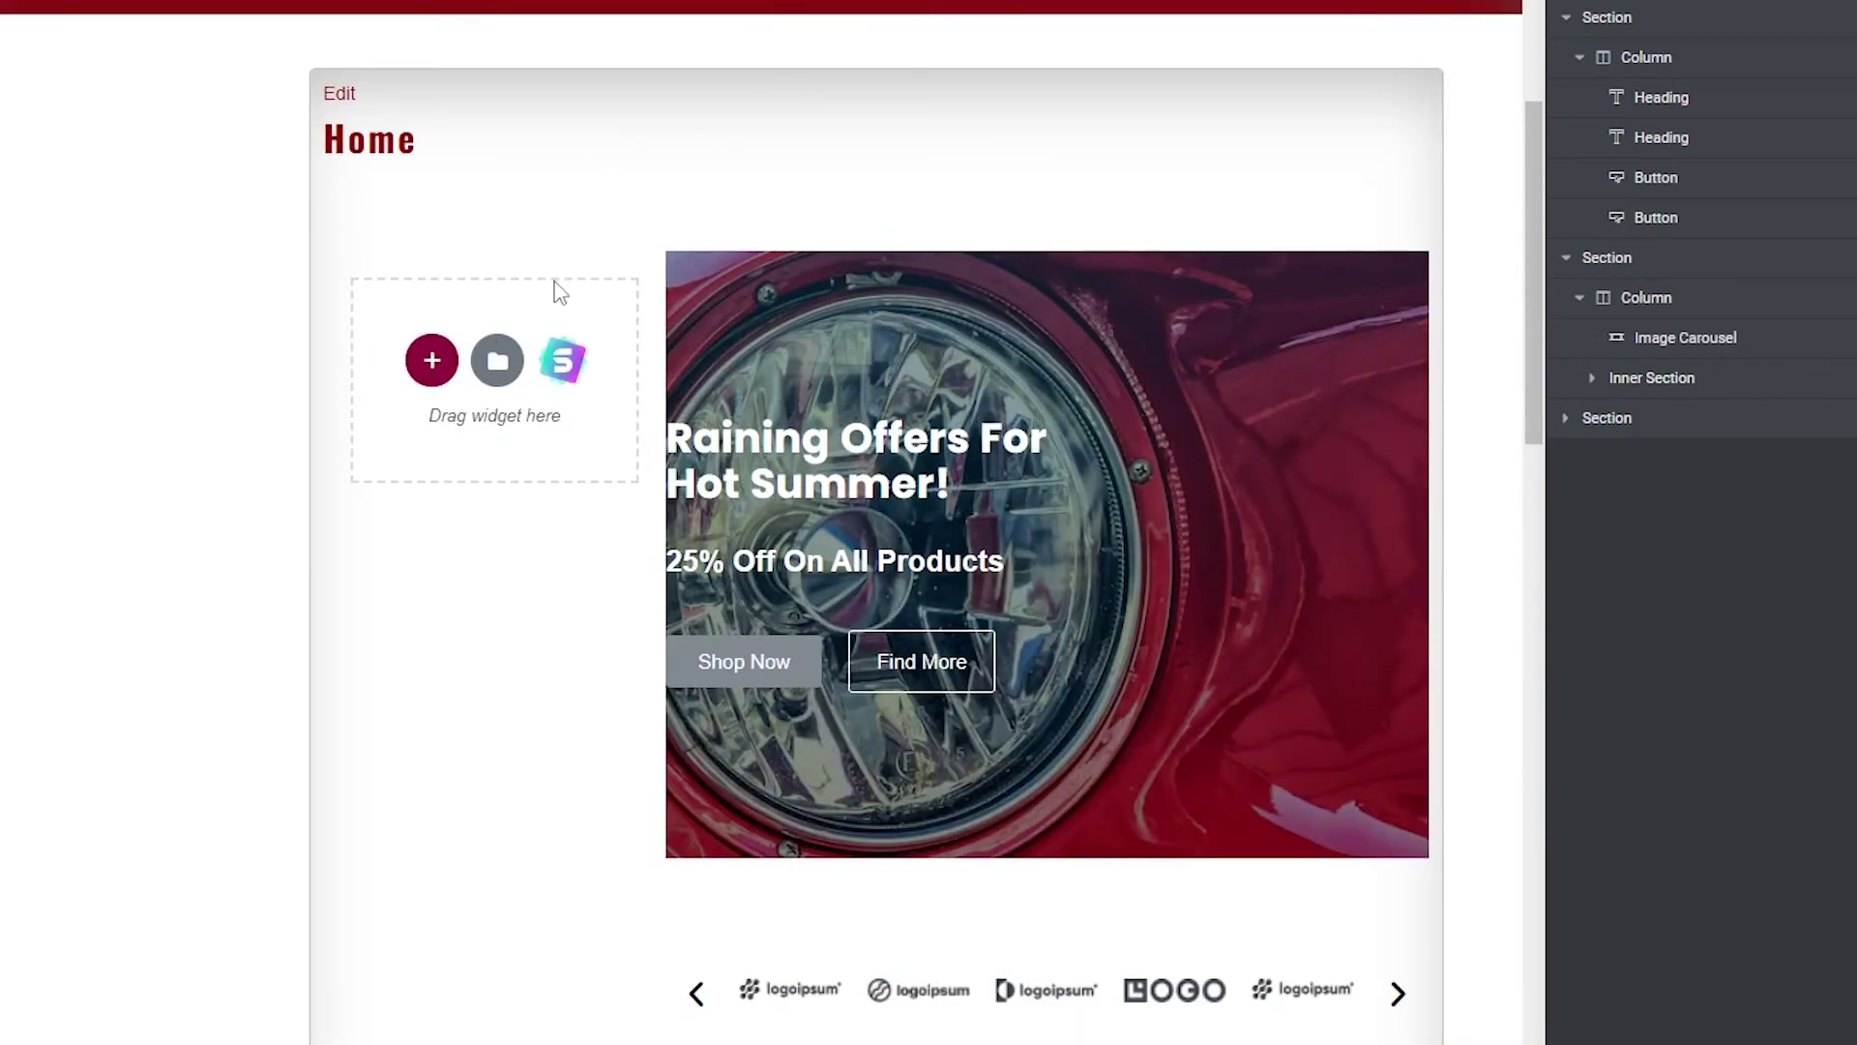
pyautogui.scroll(3, 502, 668)
pyautogui.scroll(-4, 236, 593)
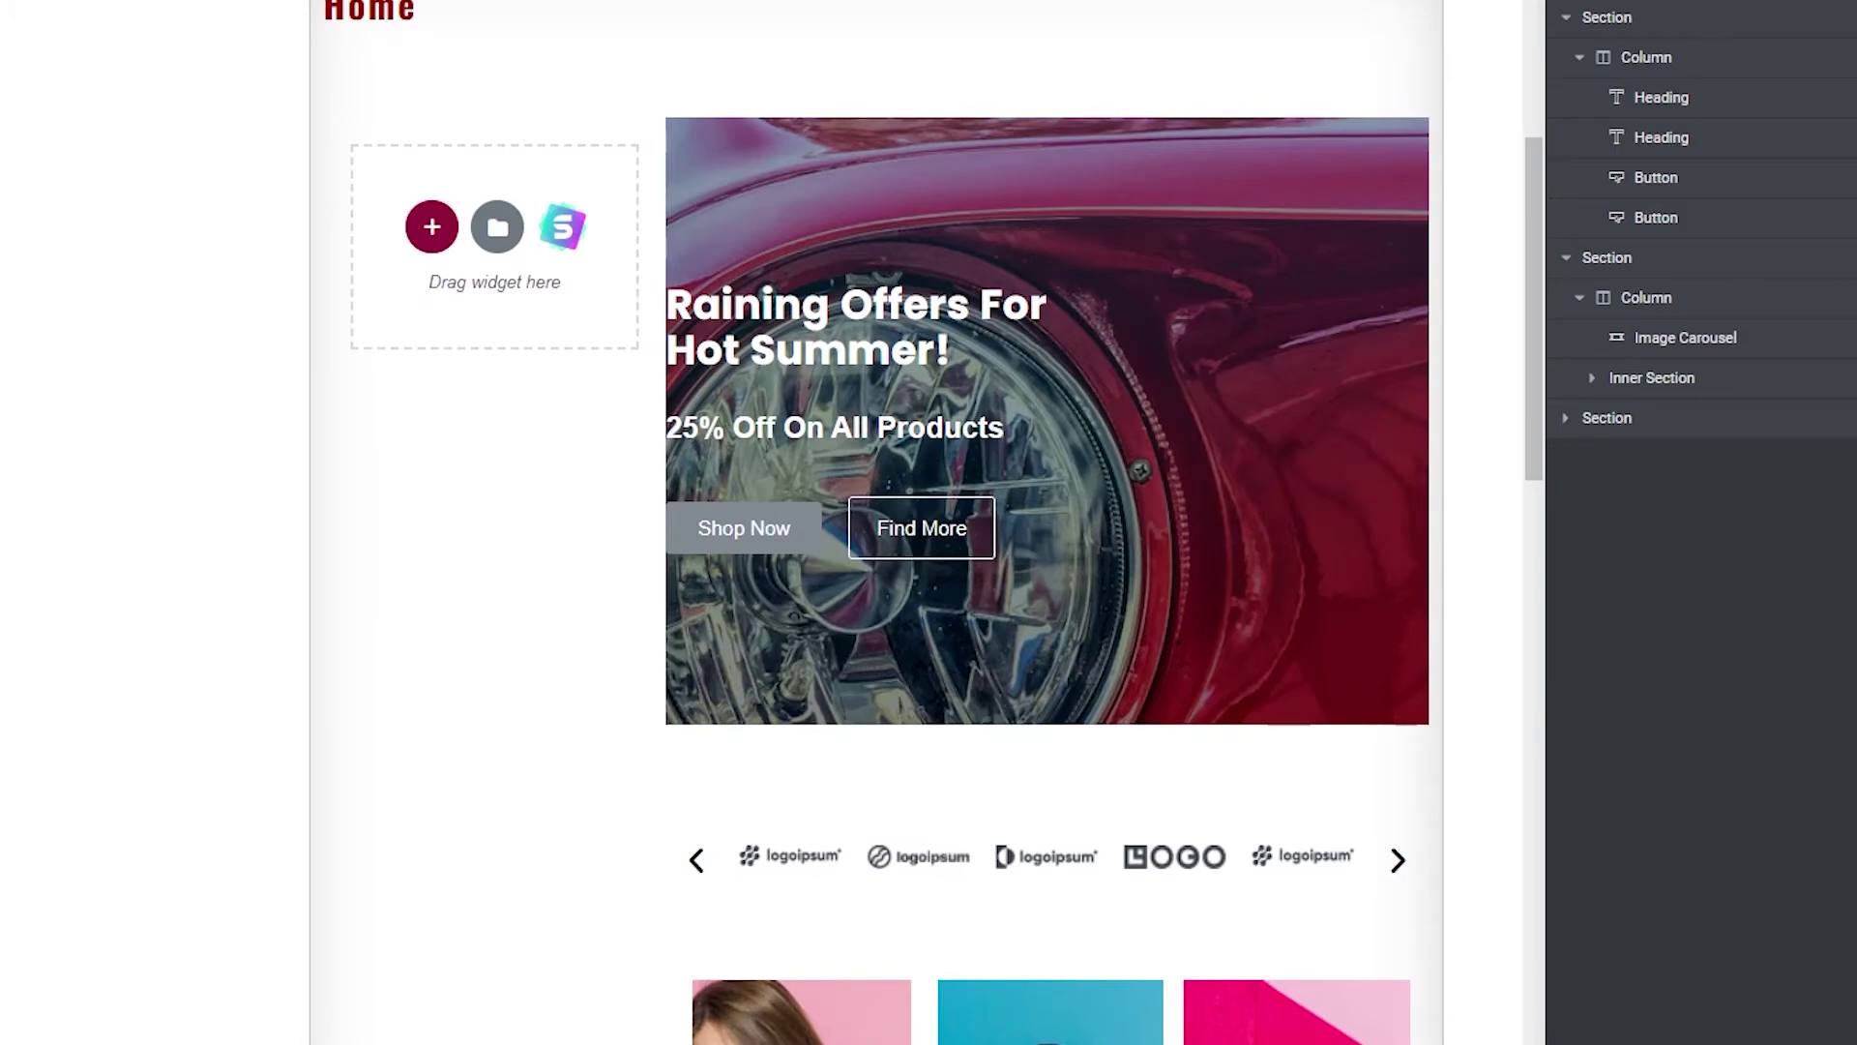
# Drop a Video widget into the empty column below the features row.
pyautogui.click(432, 228)
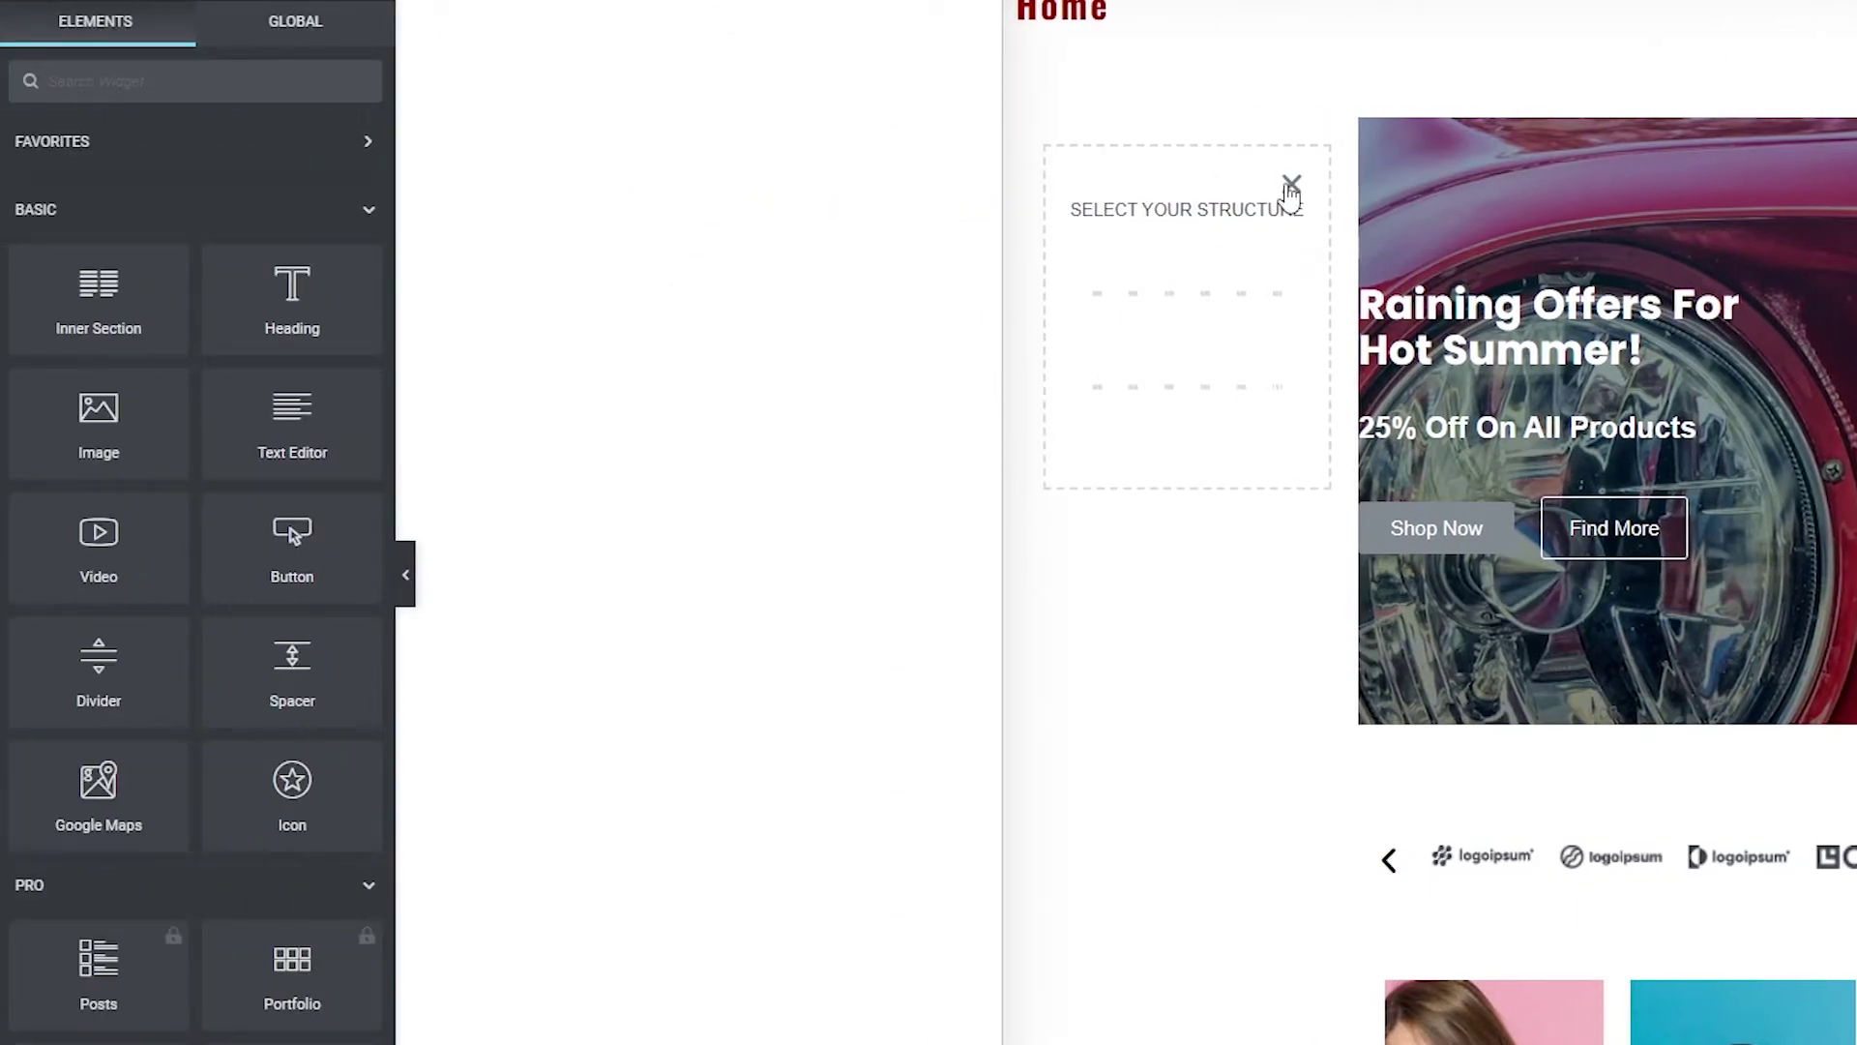
pyautogui.click(599, 184)
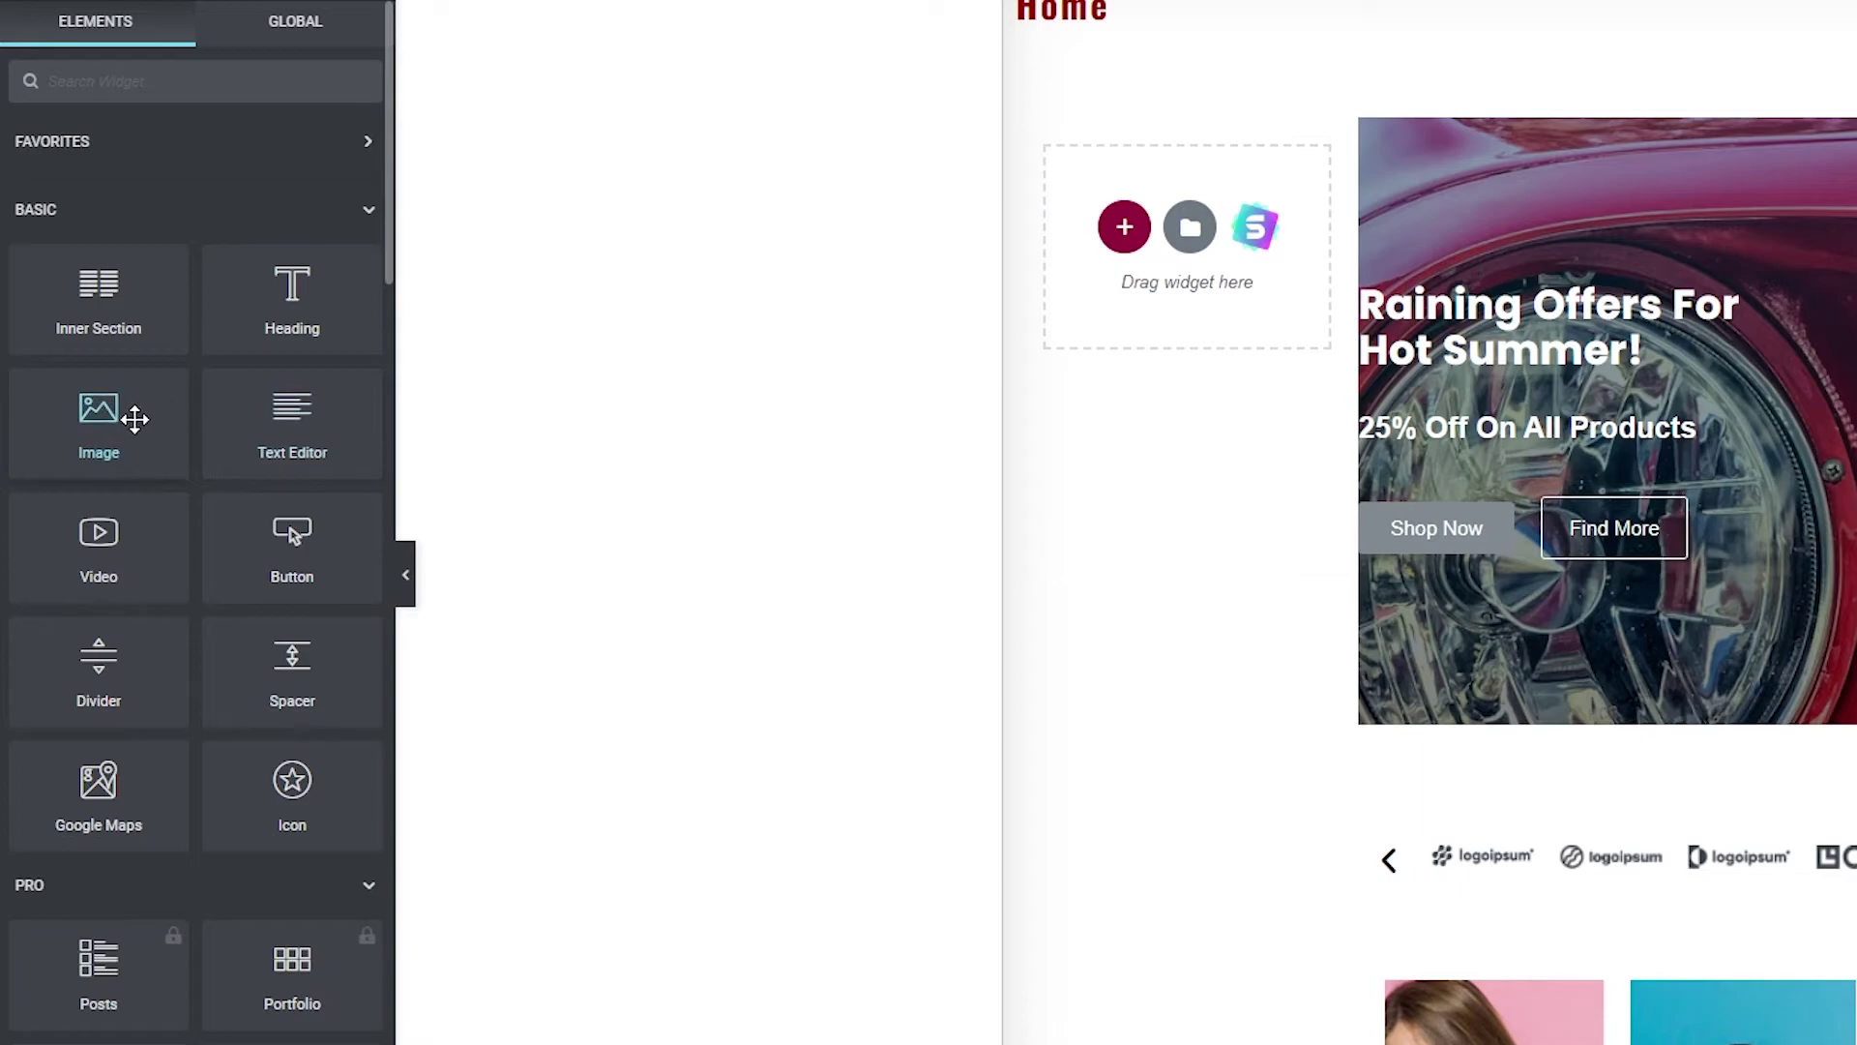
pyautogui.moveTo(133, 415); pyautogui.dragTo(56, 448)
pyautogui.moveTo(98, 542); pyautogui.dragTo(1190, 256)
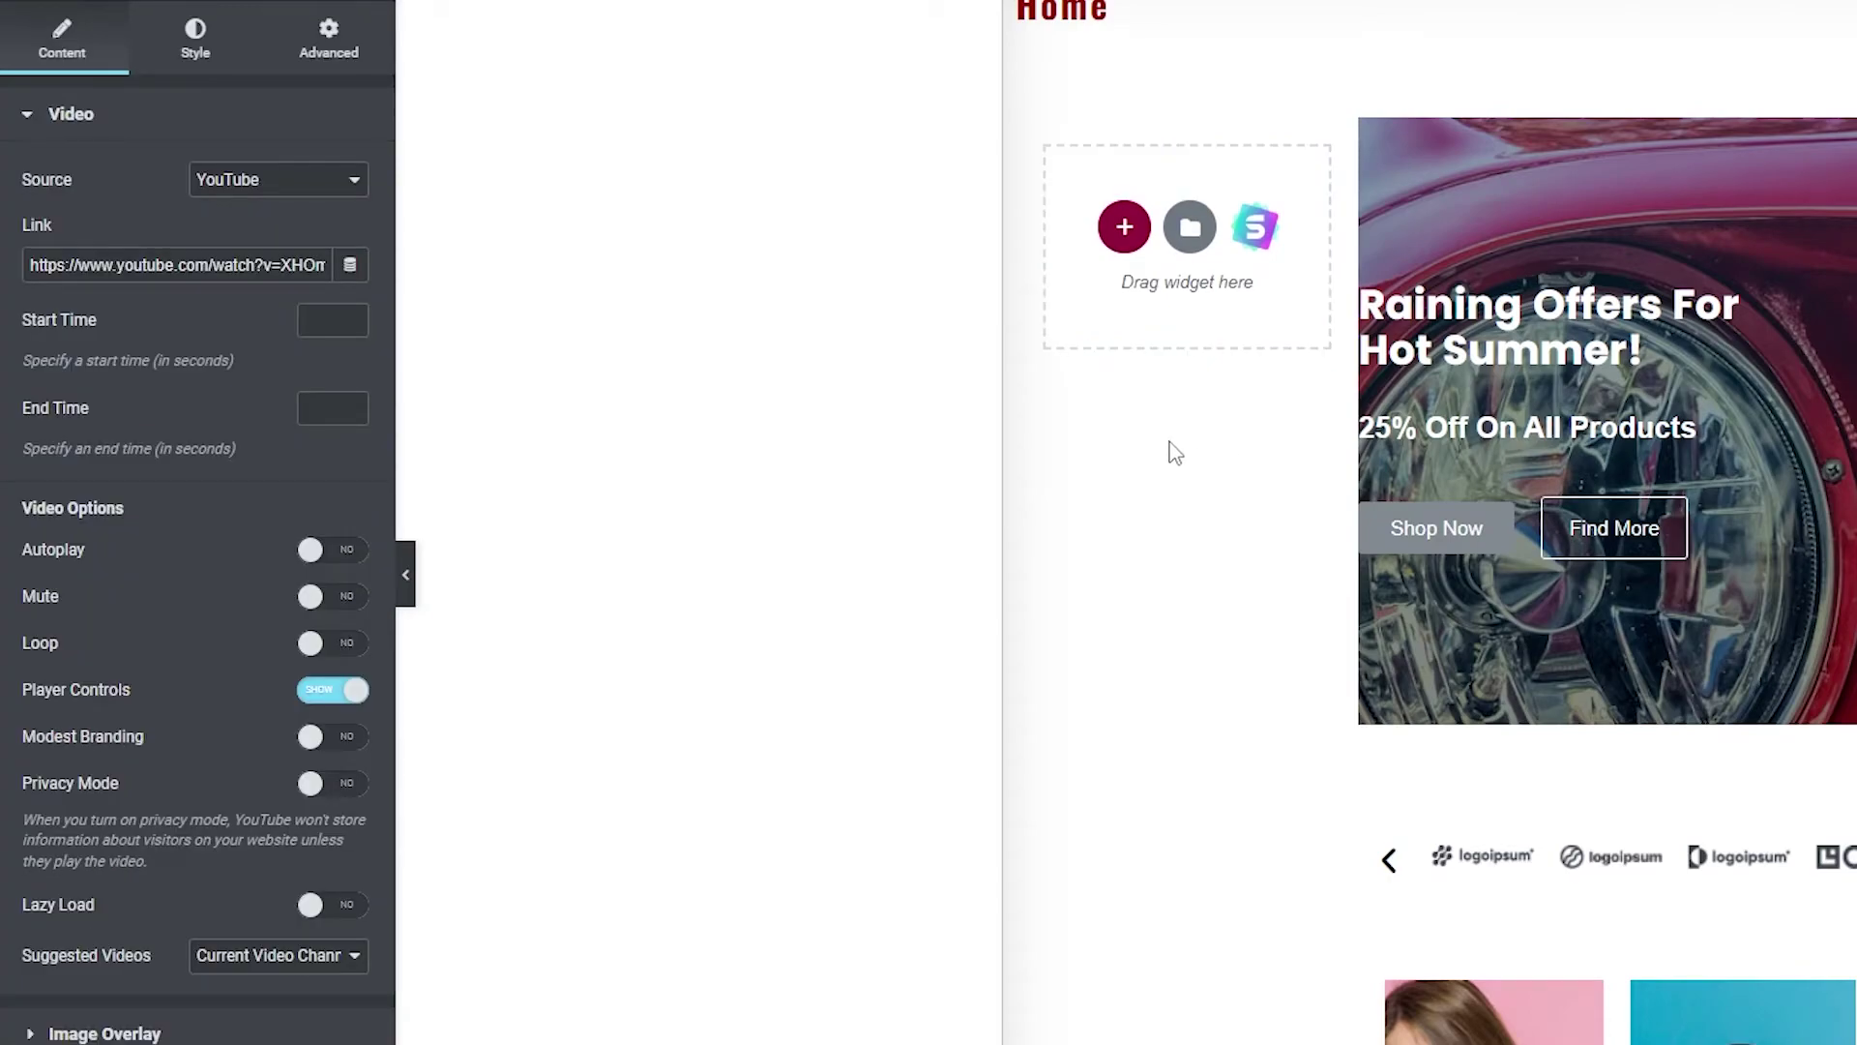
# Keep the YouTube source, dismiss the download overlay, and save the Home page with Update.
pyautogui.scroll(-1, 309, 740)
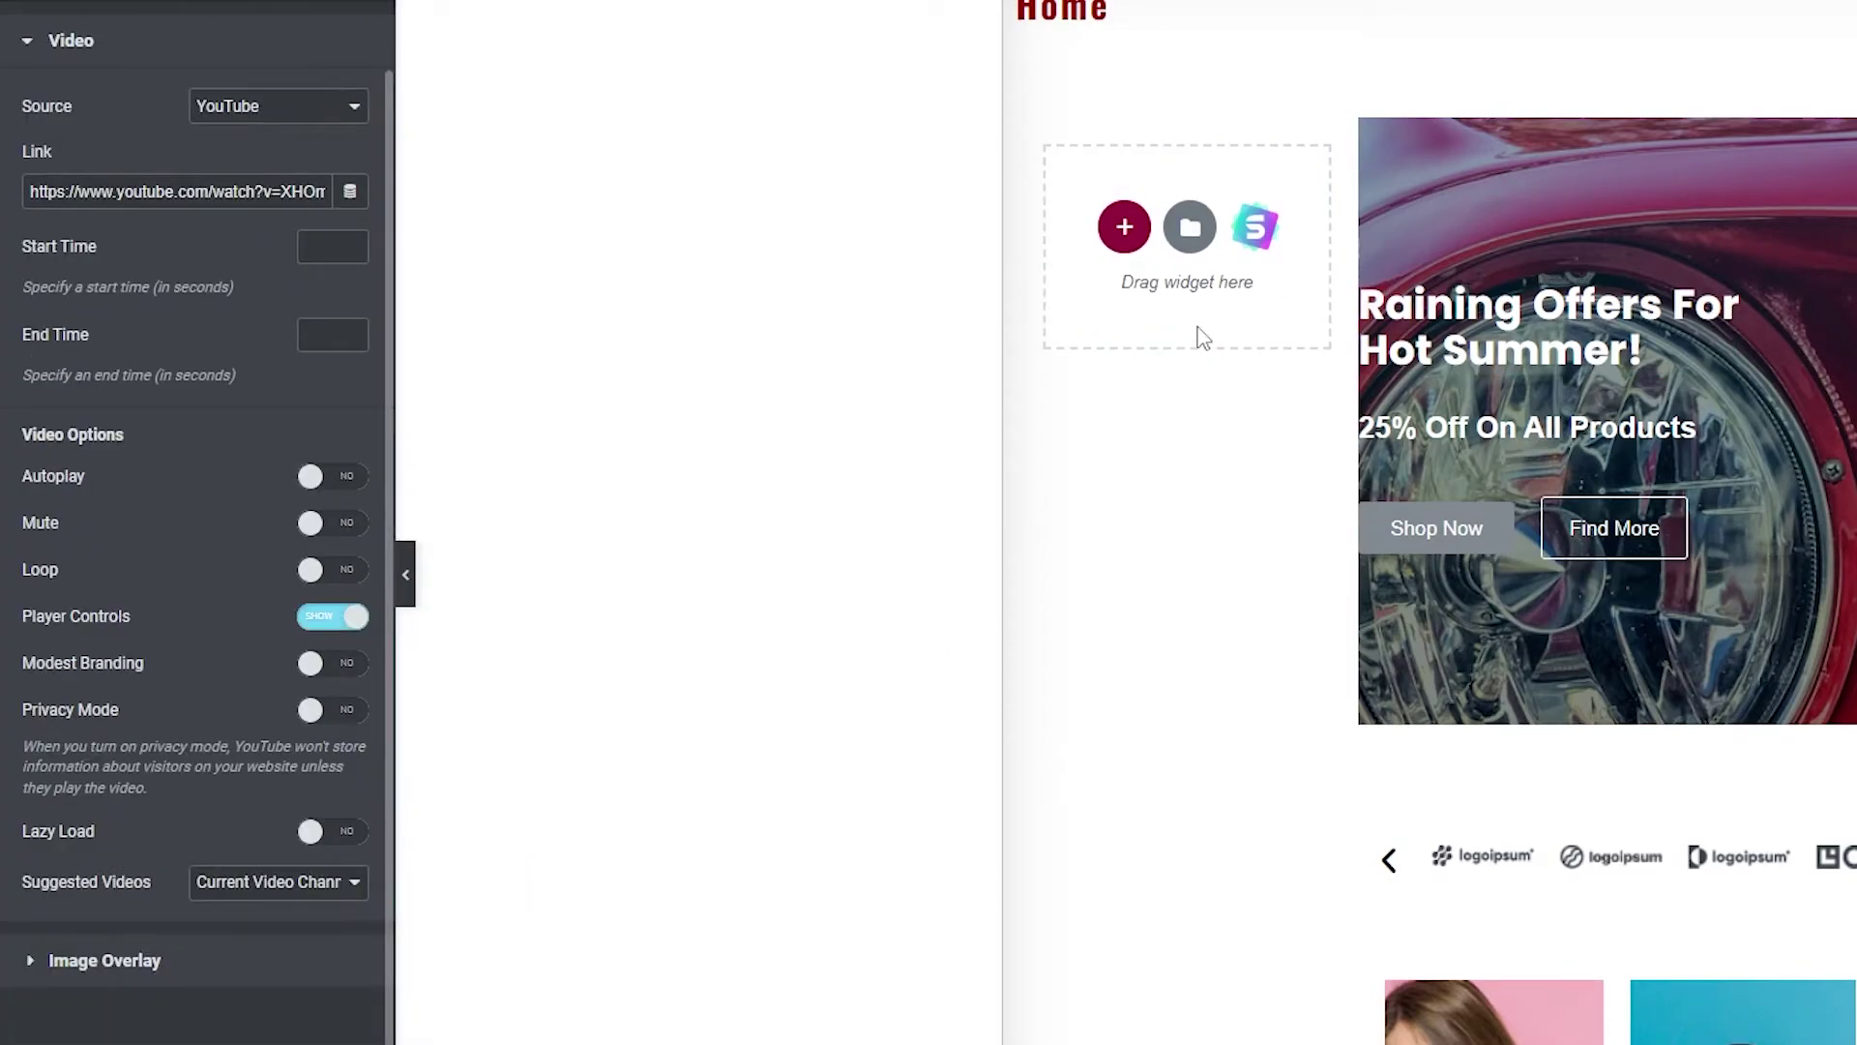
pyautogui.scroll(-4, 1202, 336)
pyautogui.scroll(-10, 1364, 643)
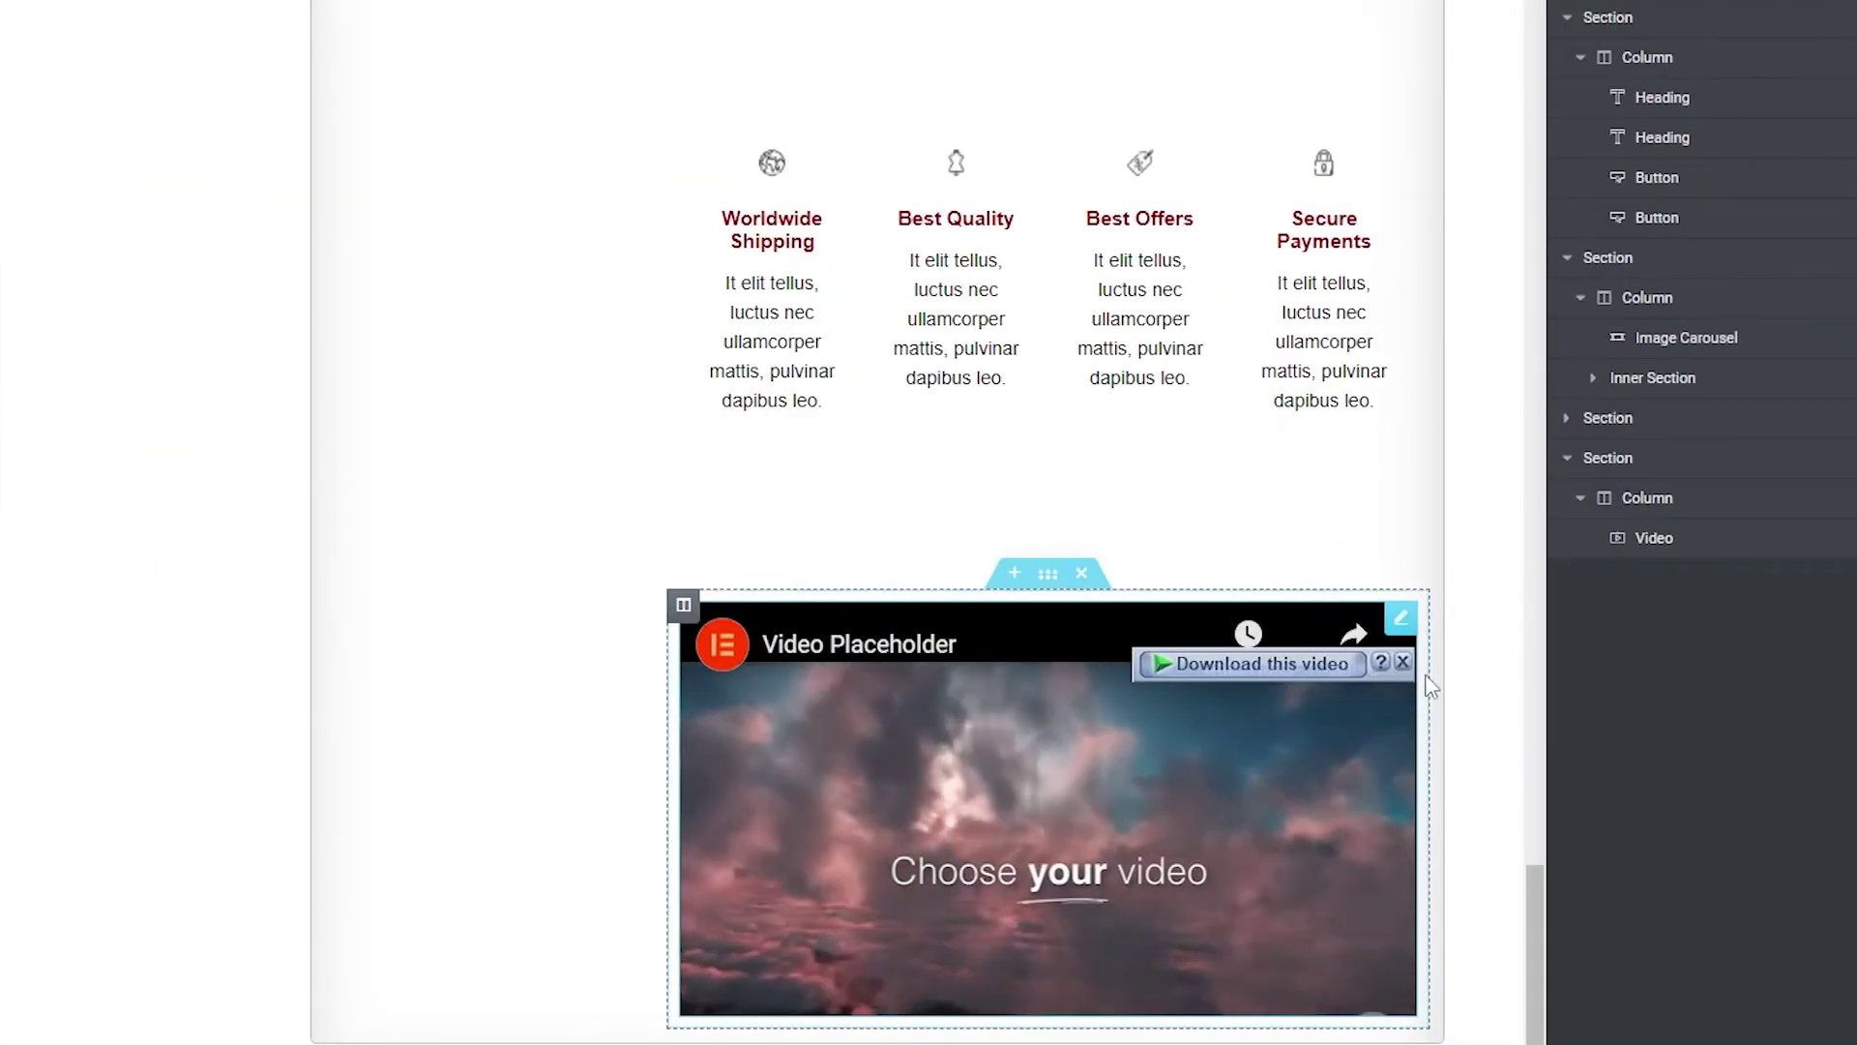
pyautogui.click(1399, 664)
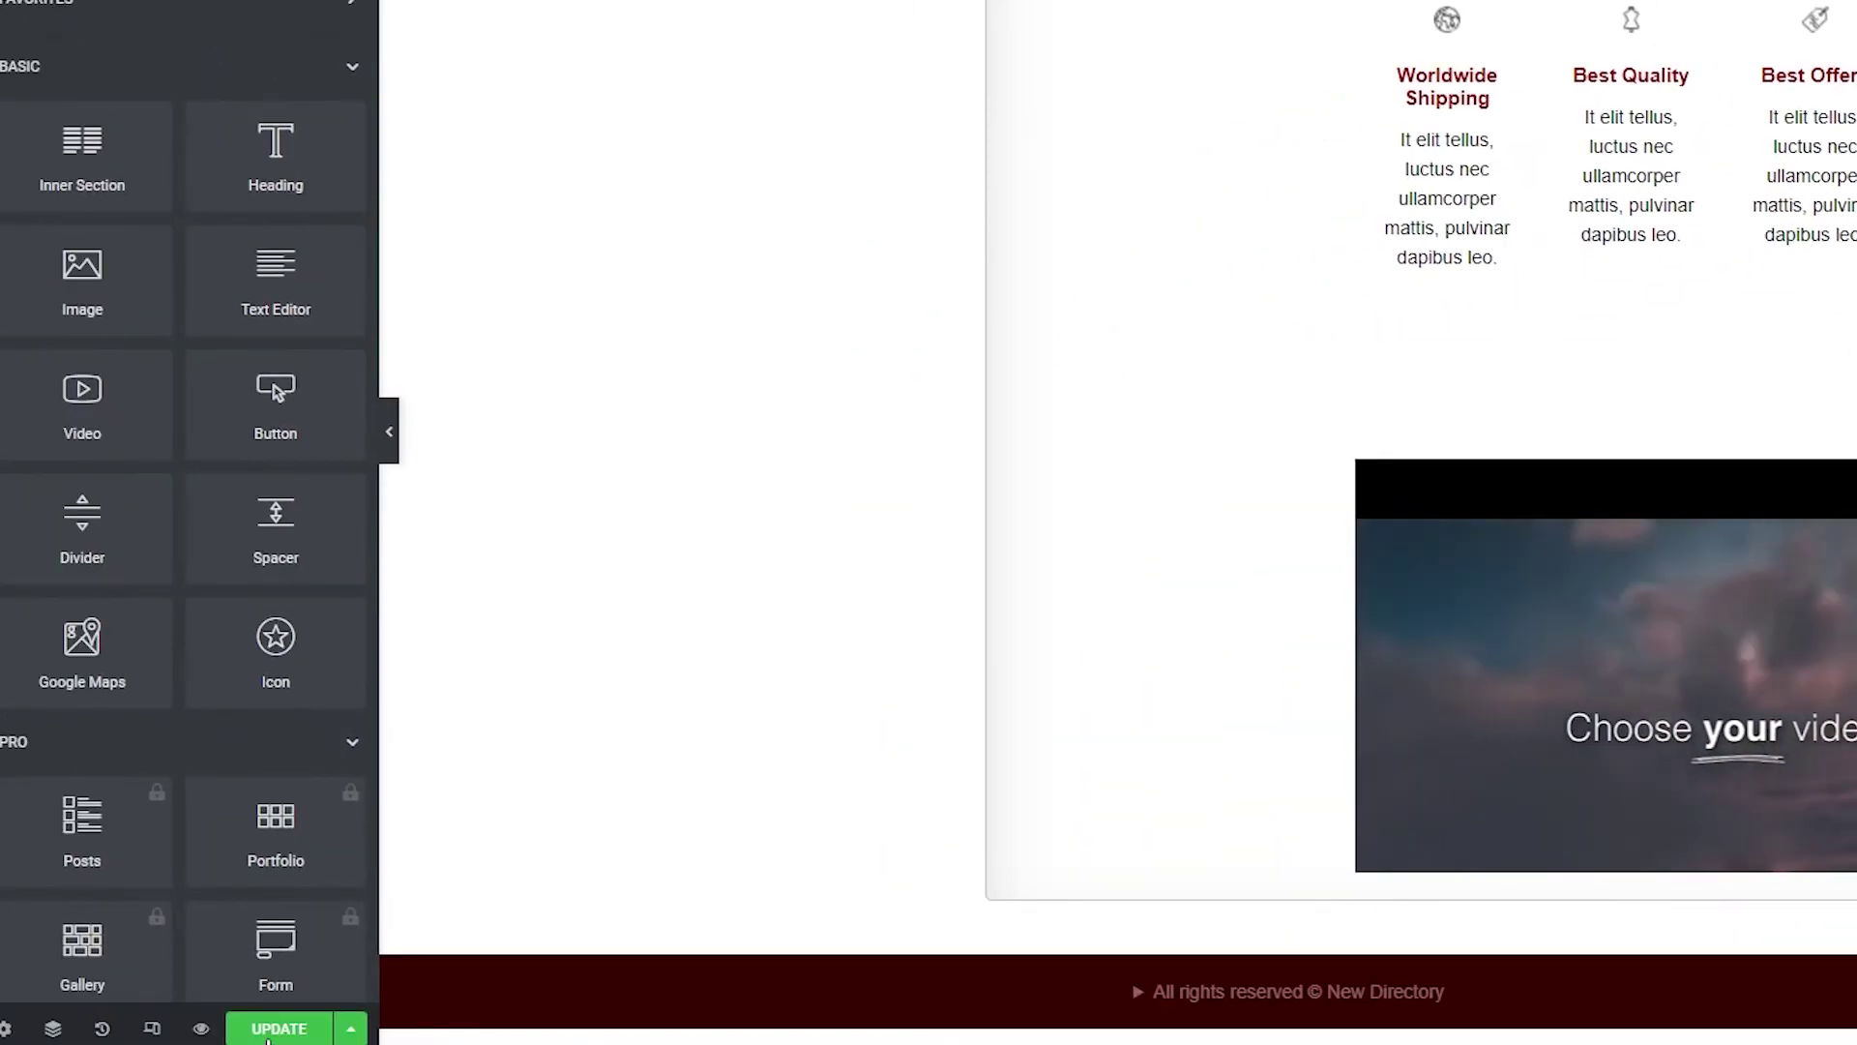
pyautogui.click(276, 1028)
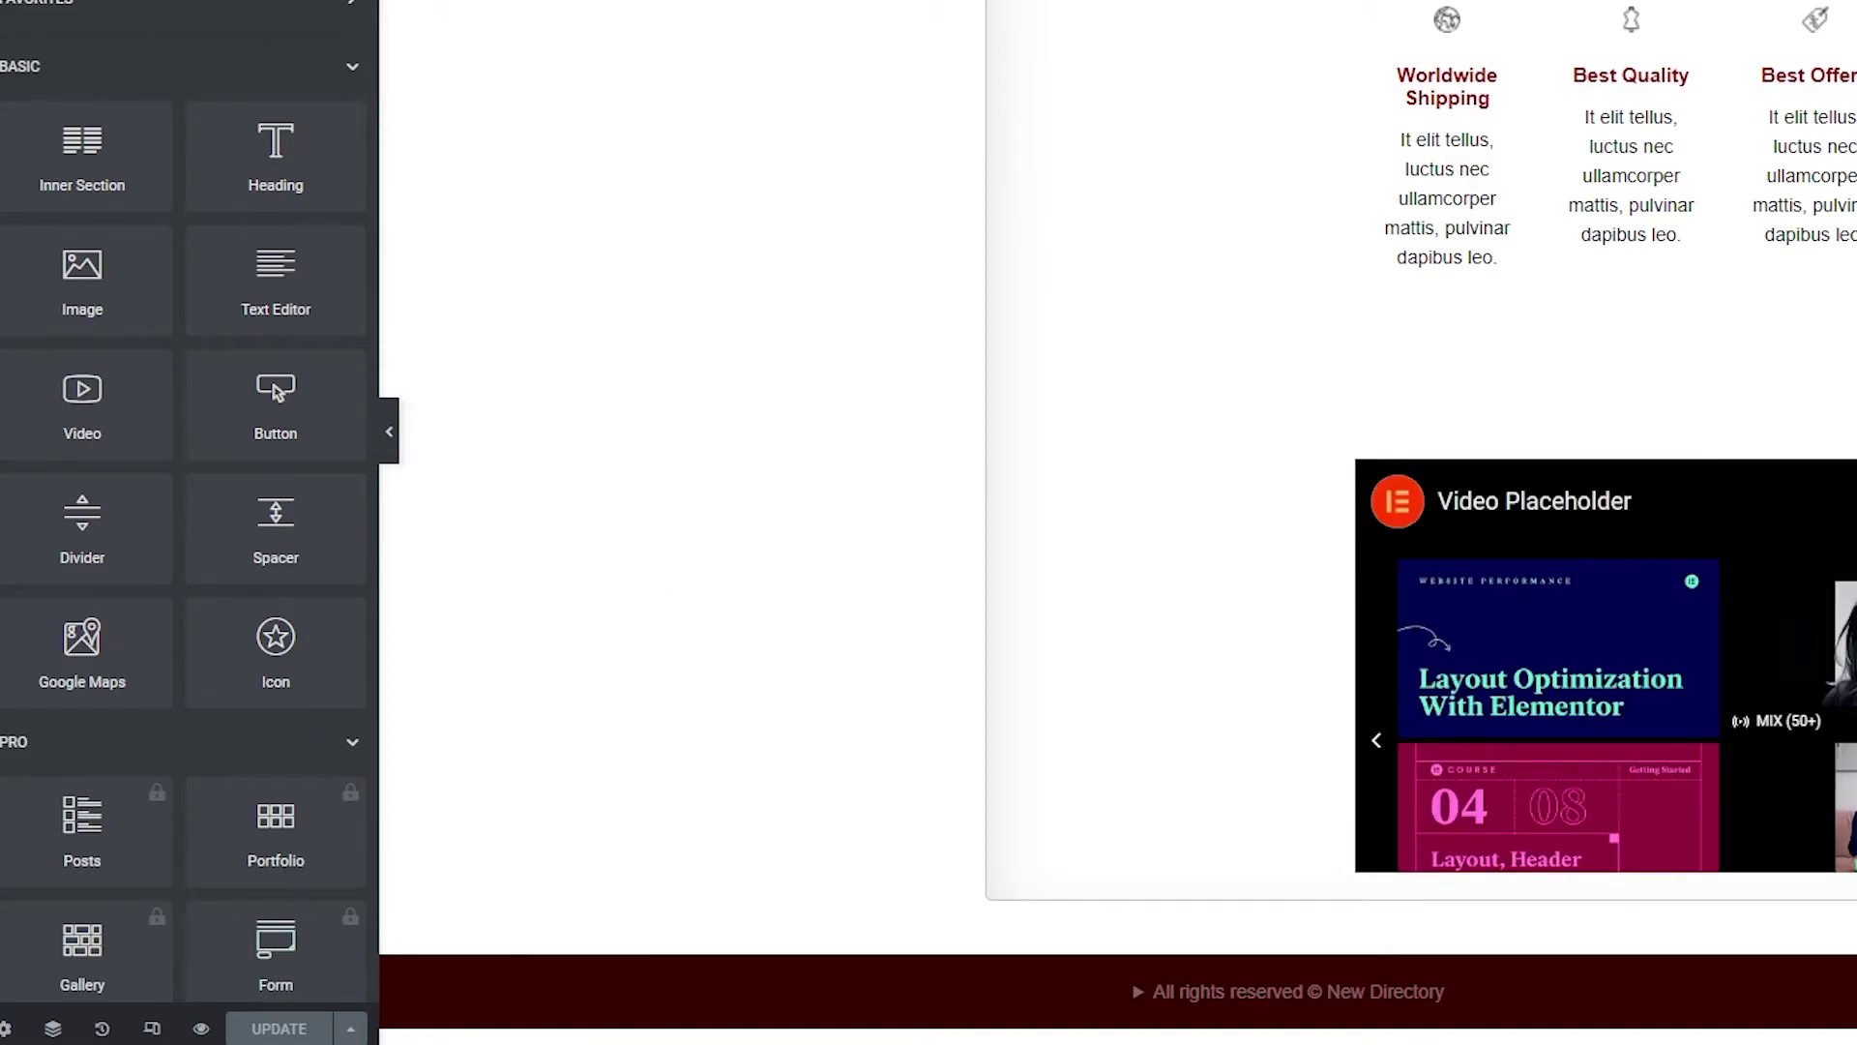
pyautogui.click(14, 21)
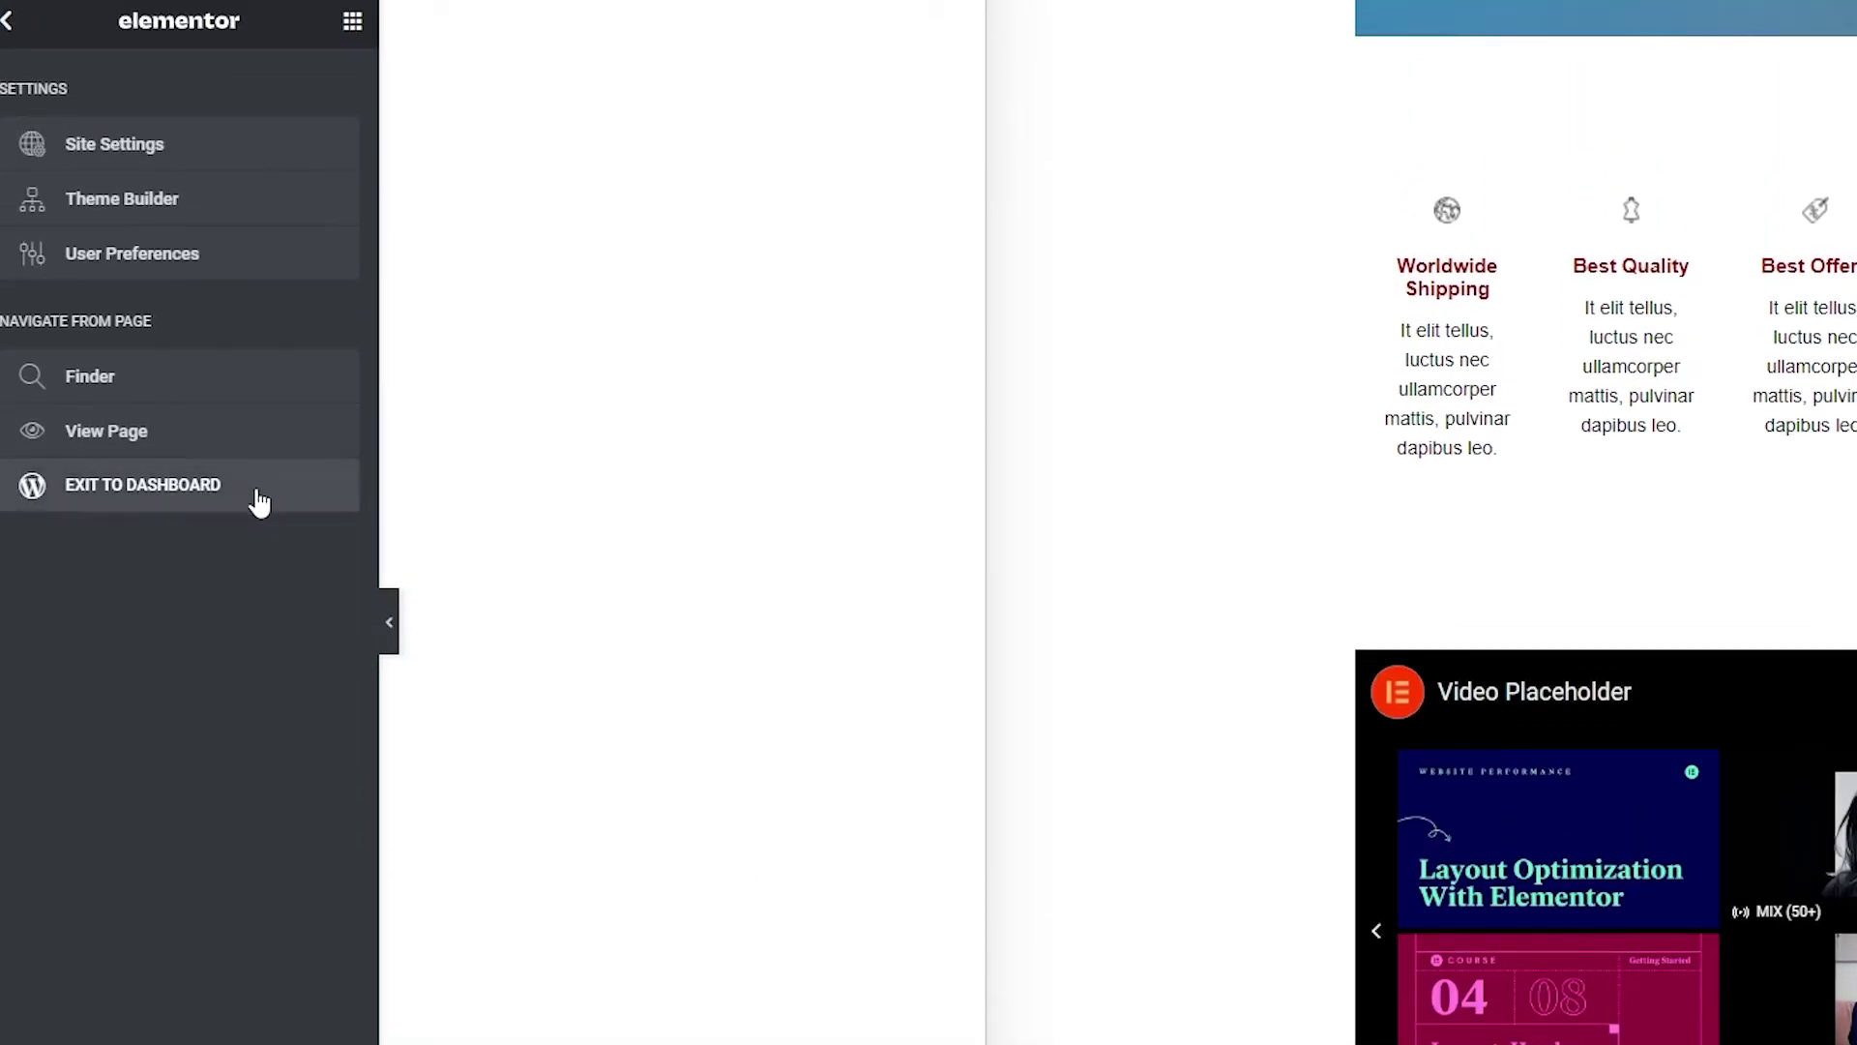
# Exit Elementor to the dashboard and search Add Plugins for directory plugins.
pyautogui.click(237, 492)
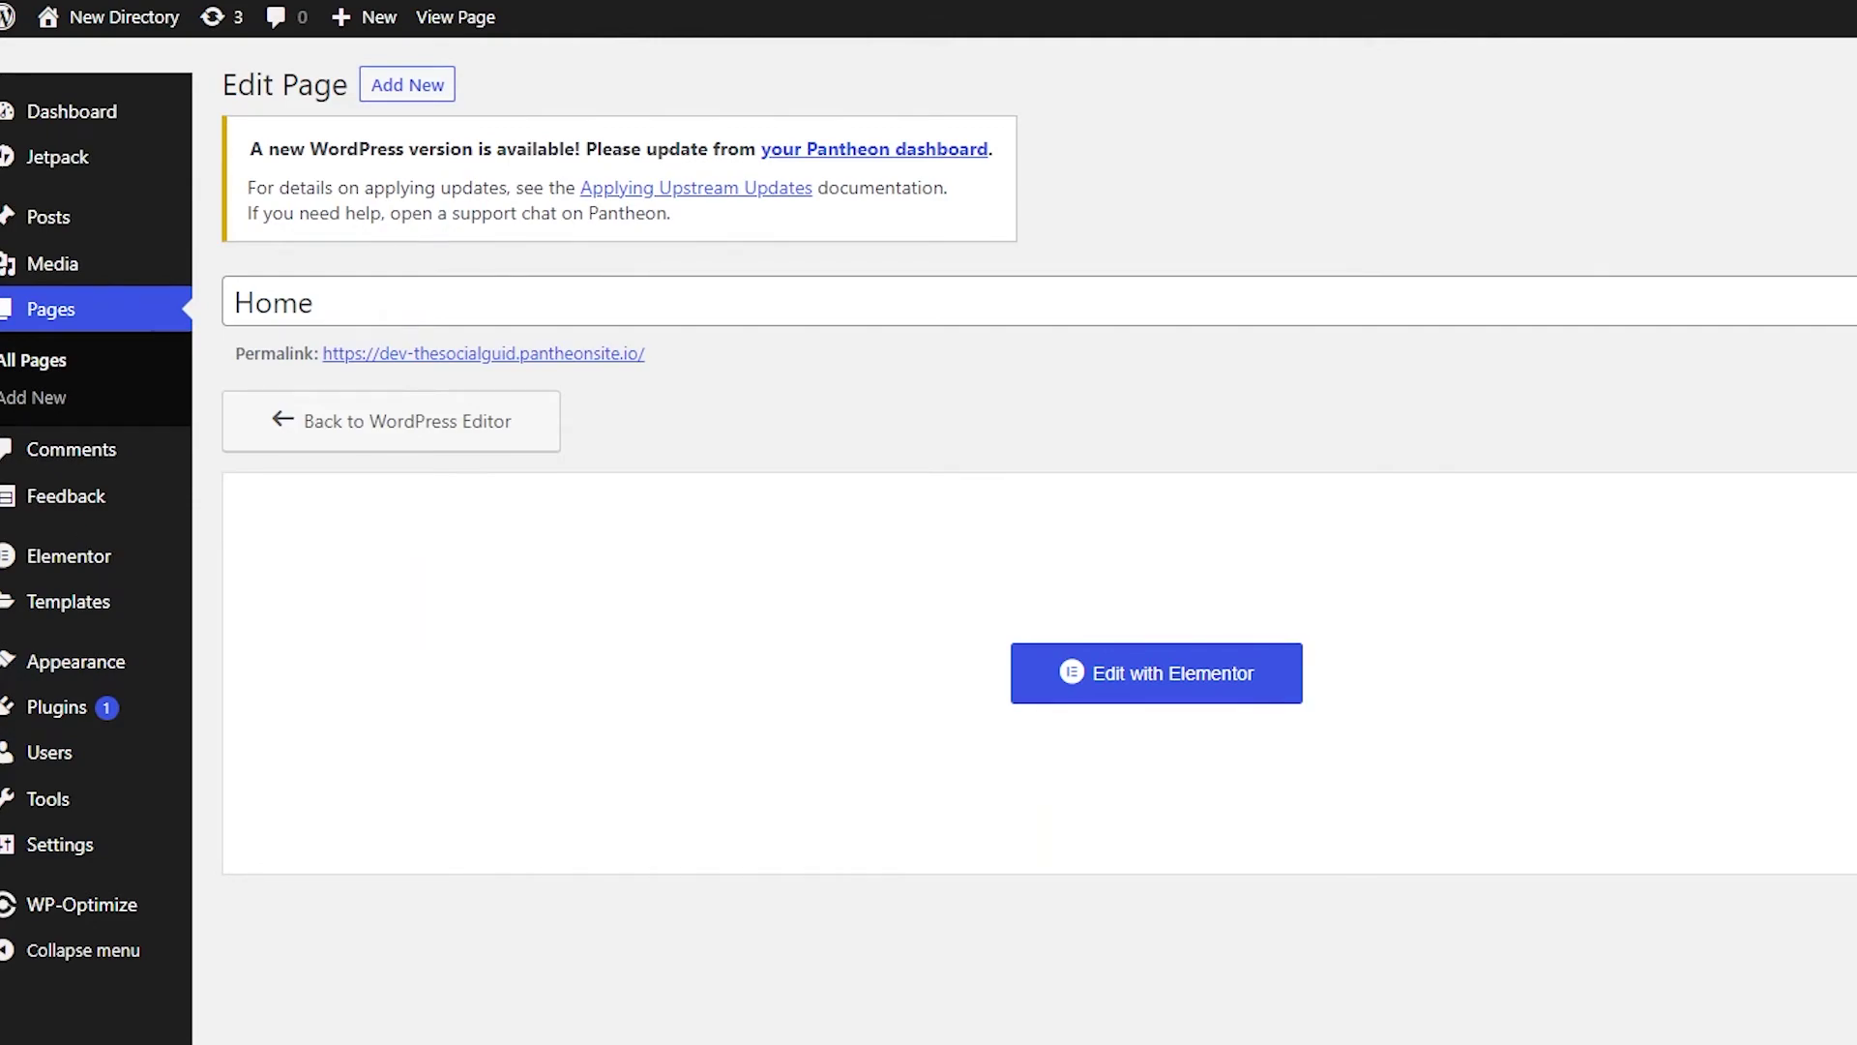
pyautogui.click(48, 714)
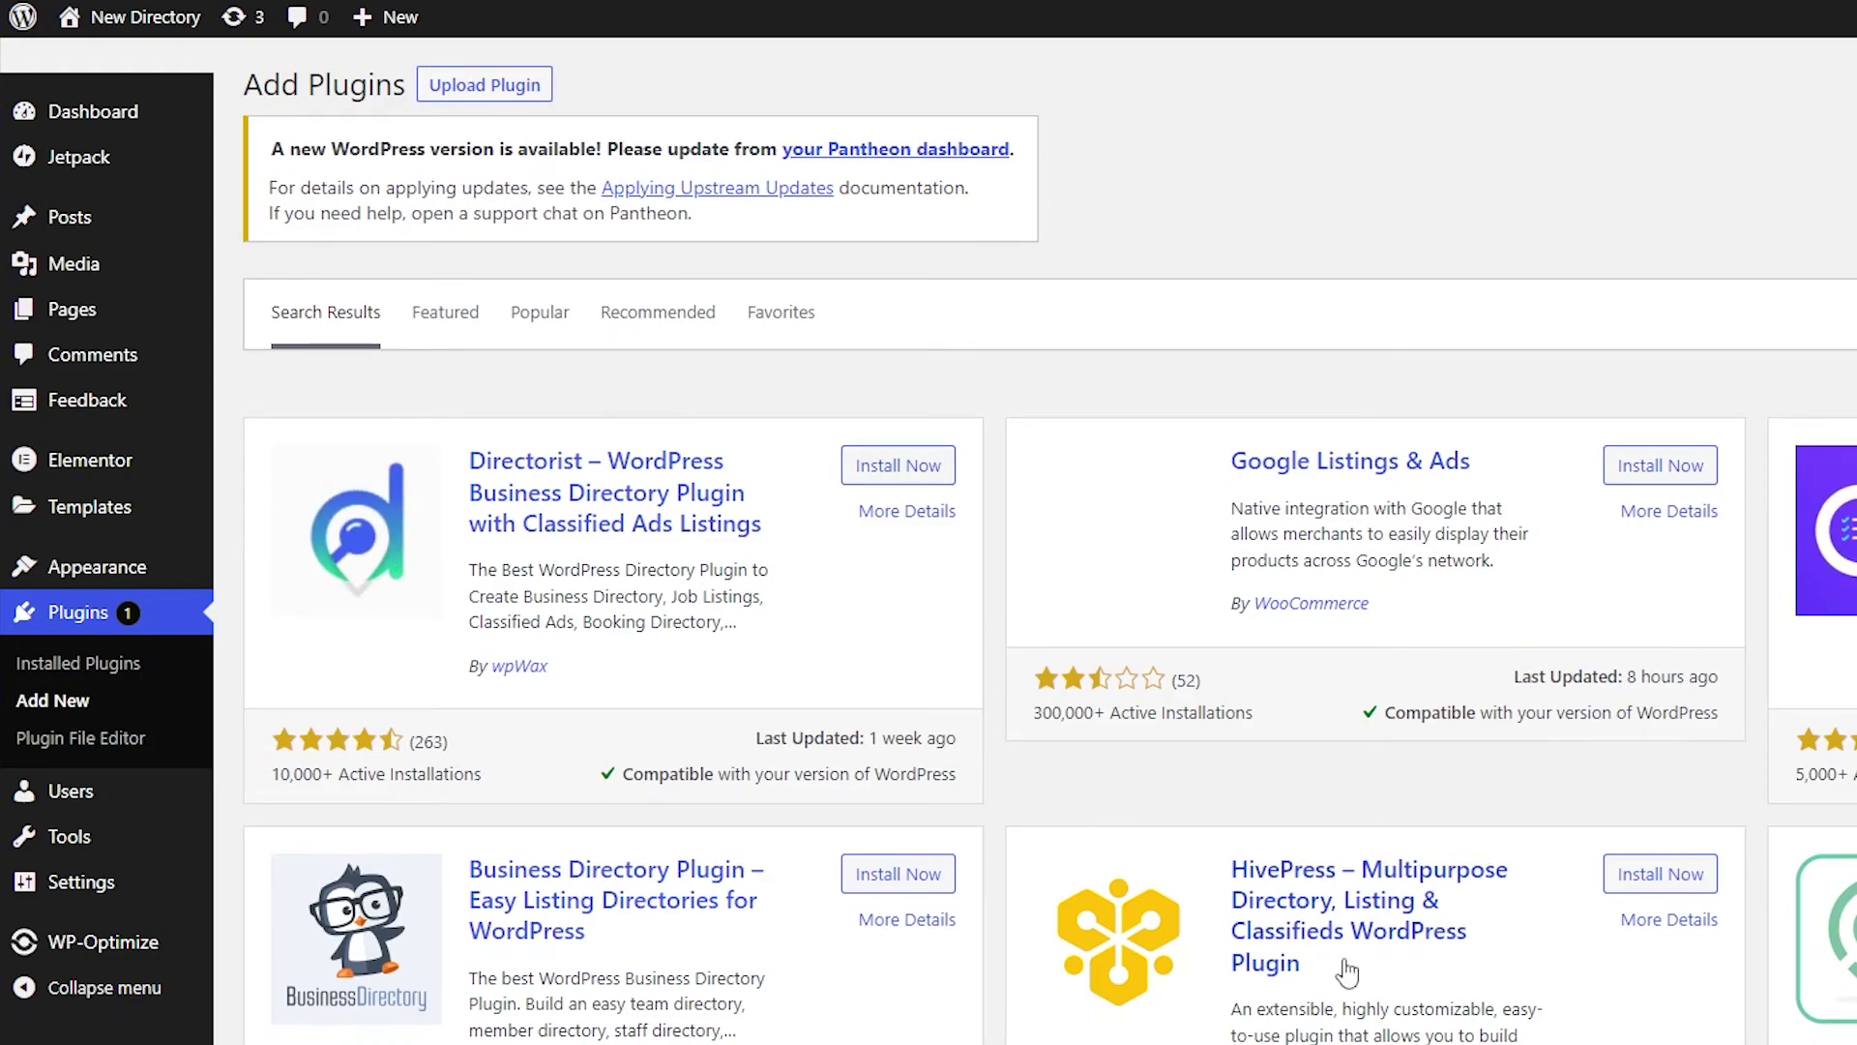
# Install and activate HivePress from the directory plugin search results.
pyautogui.scroll(-1, 1348, 973)
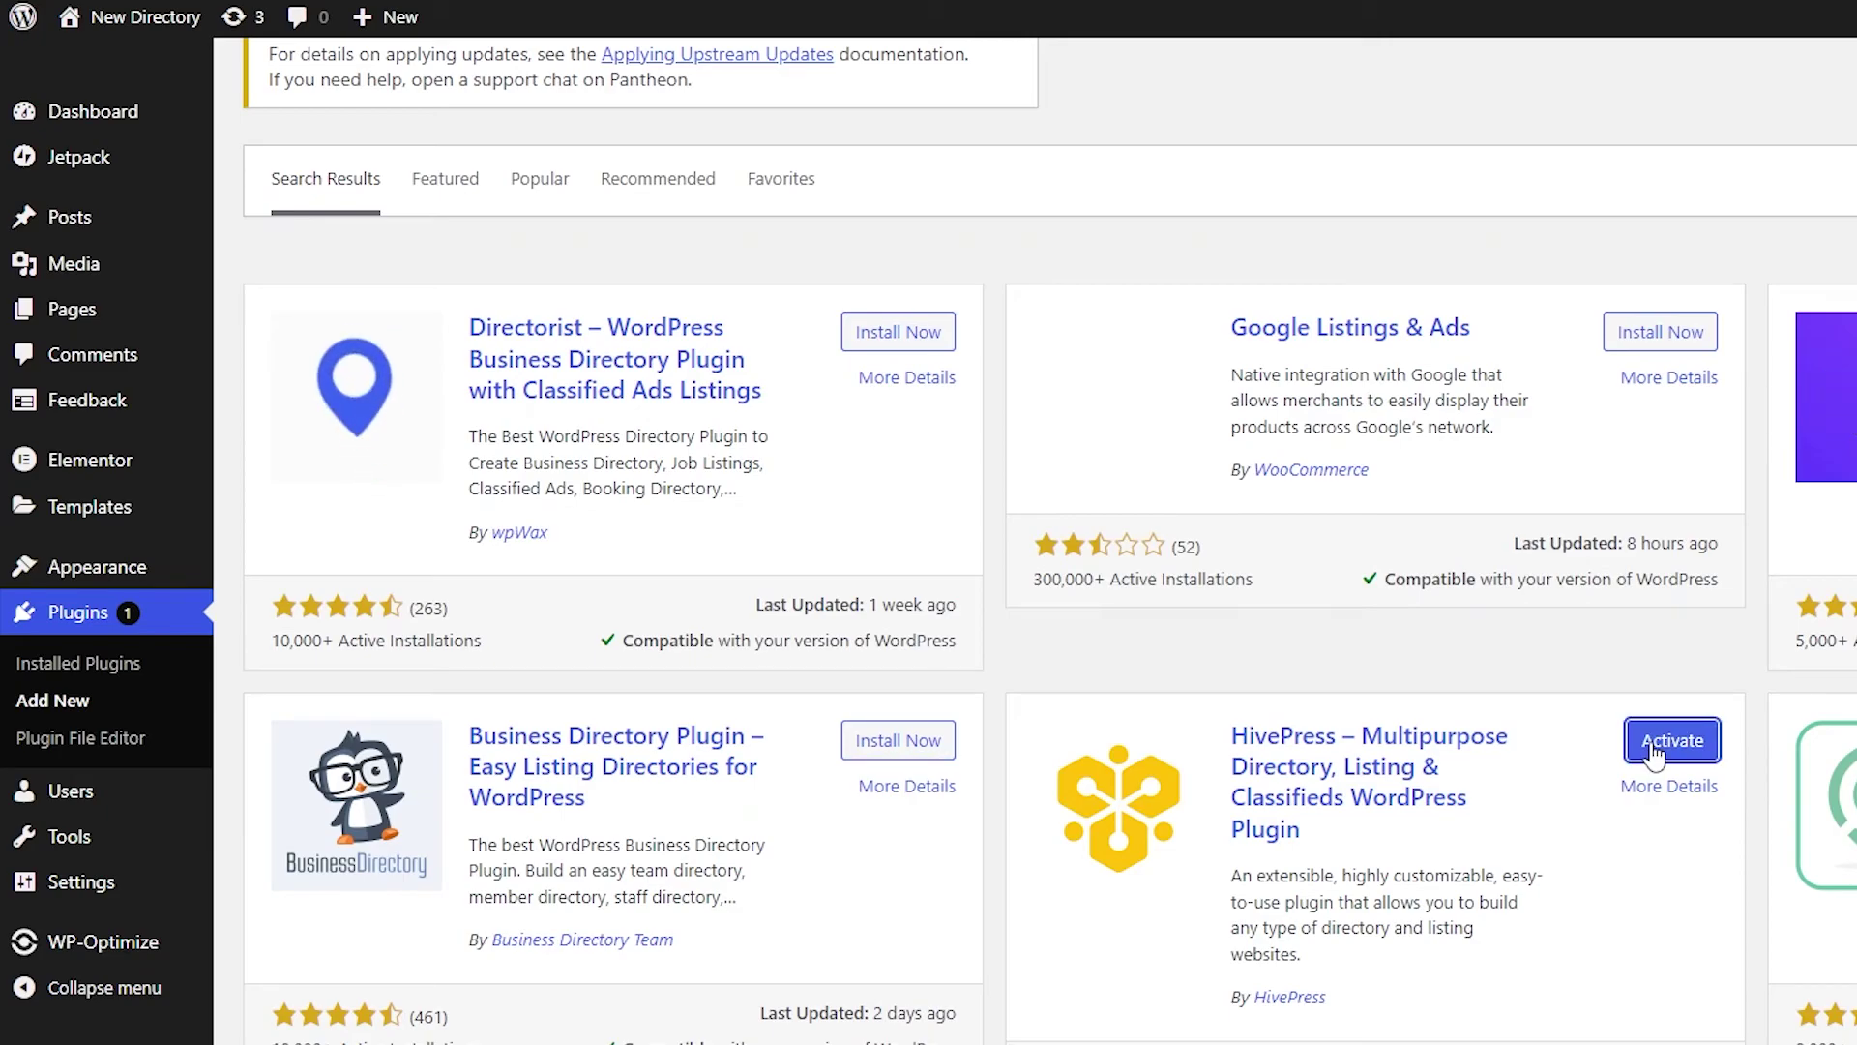
pyautogui.click(1656, 753)
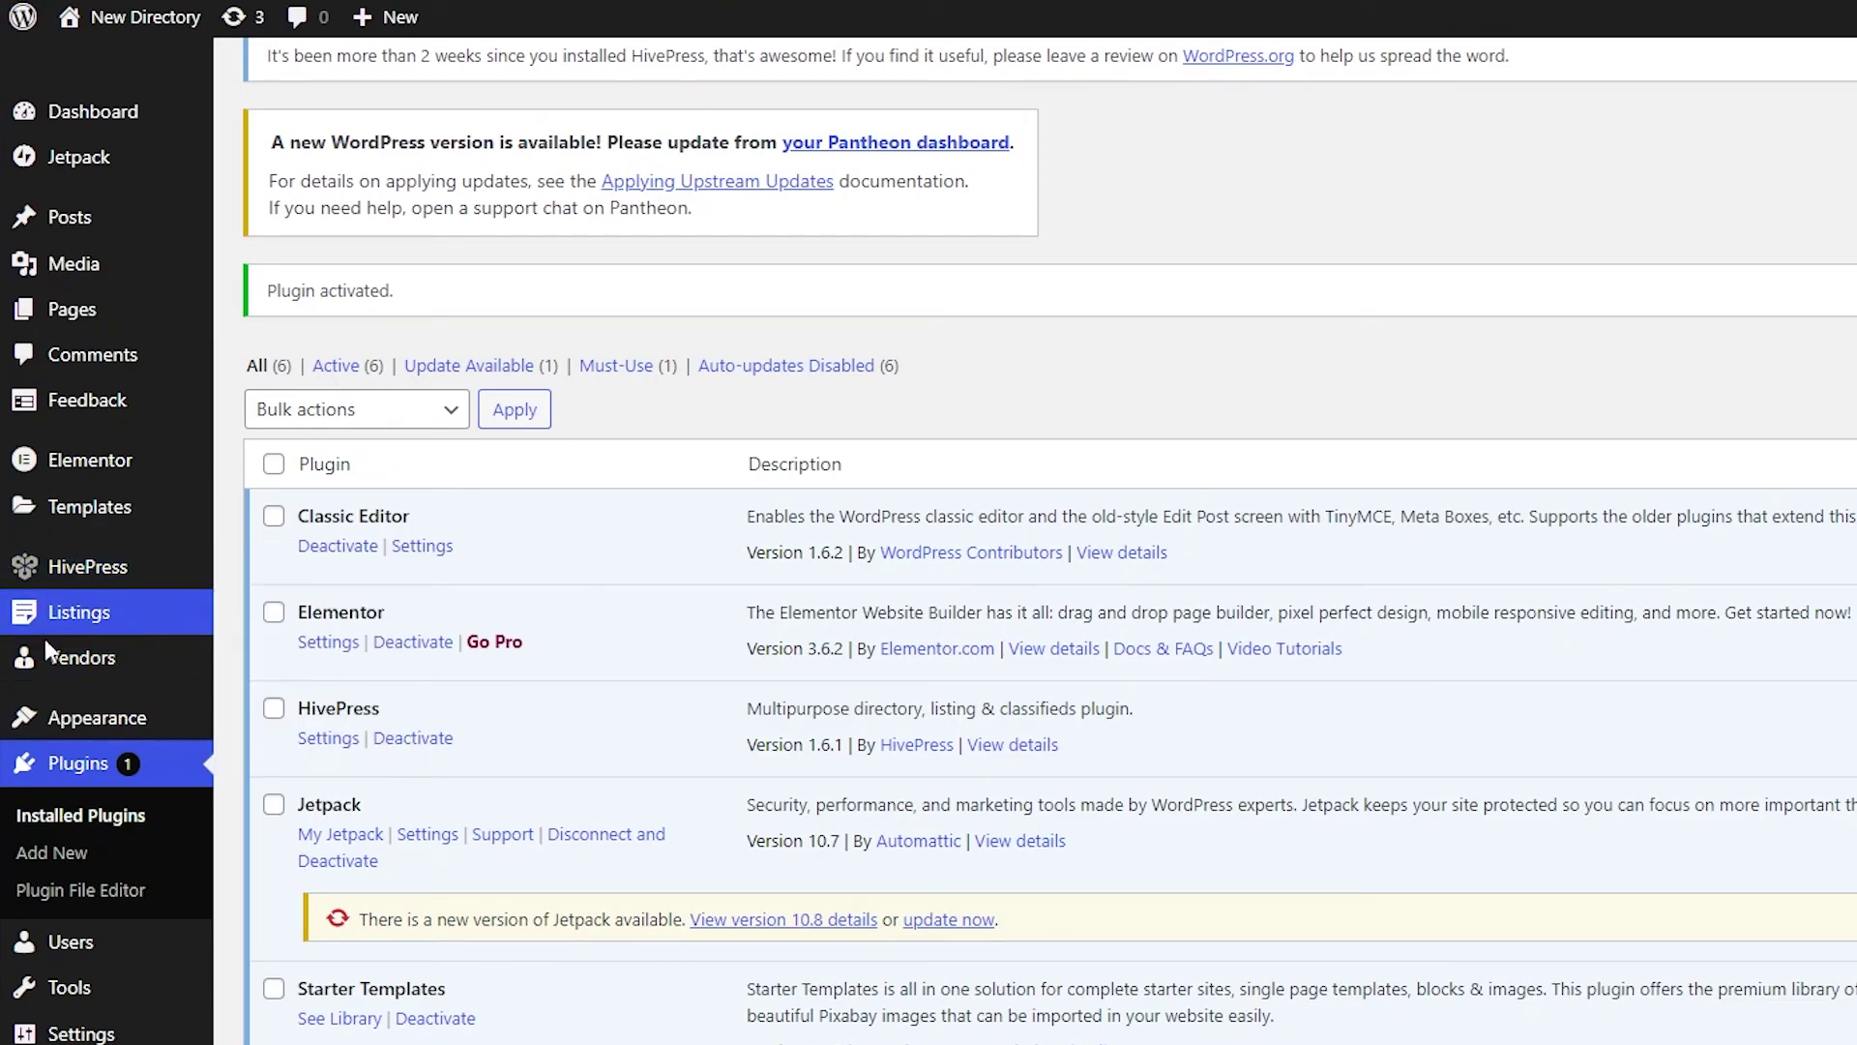
# Browse the 18 HivePress sample listings in Real Estate, For Sale and Services.
pyautogui.moveTo(118, 629)
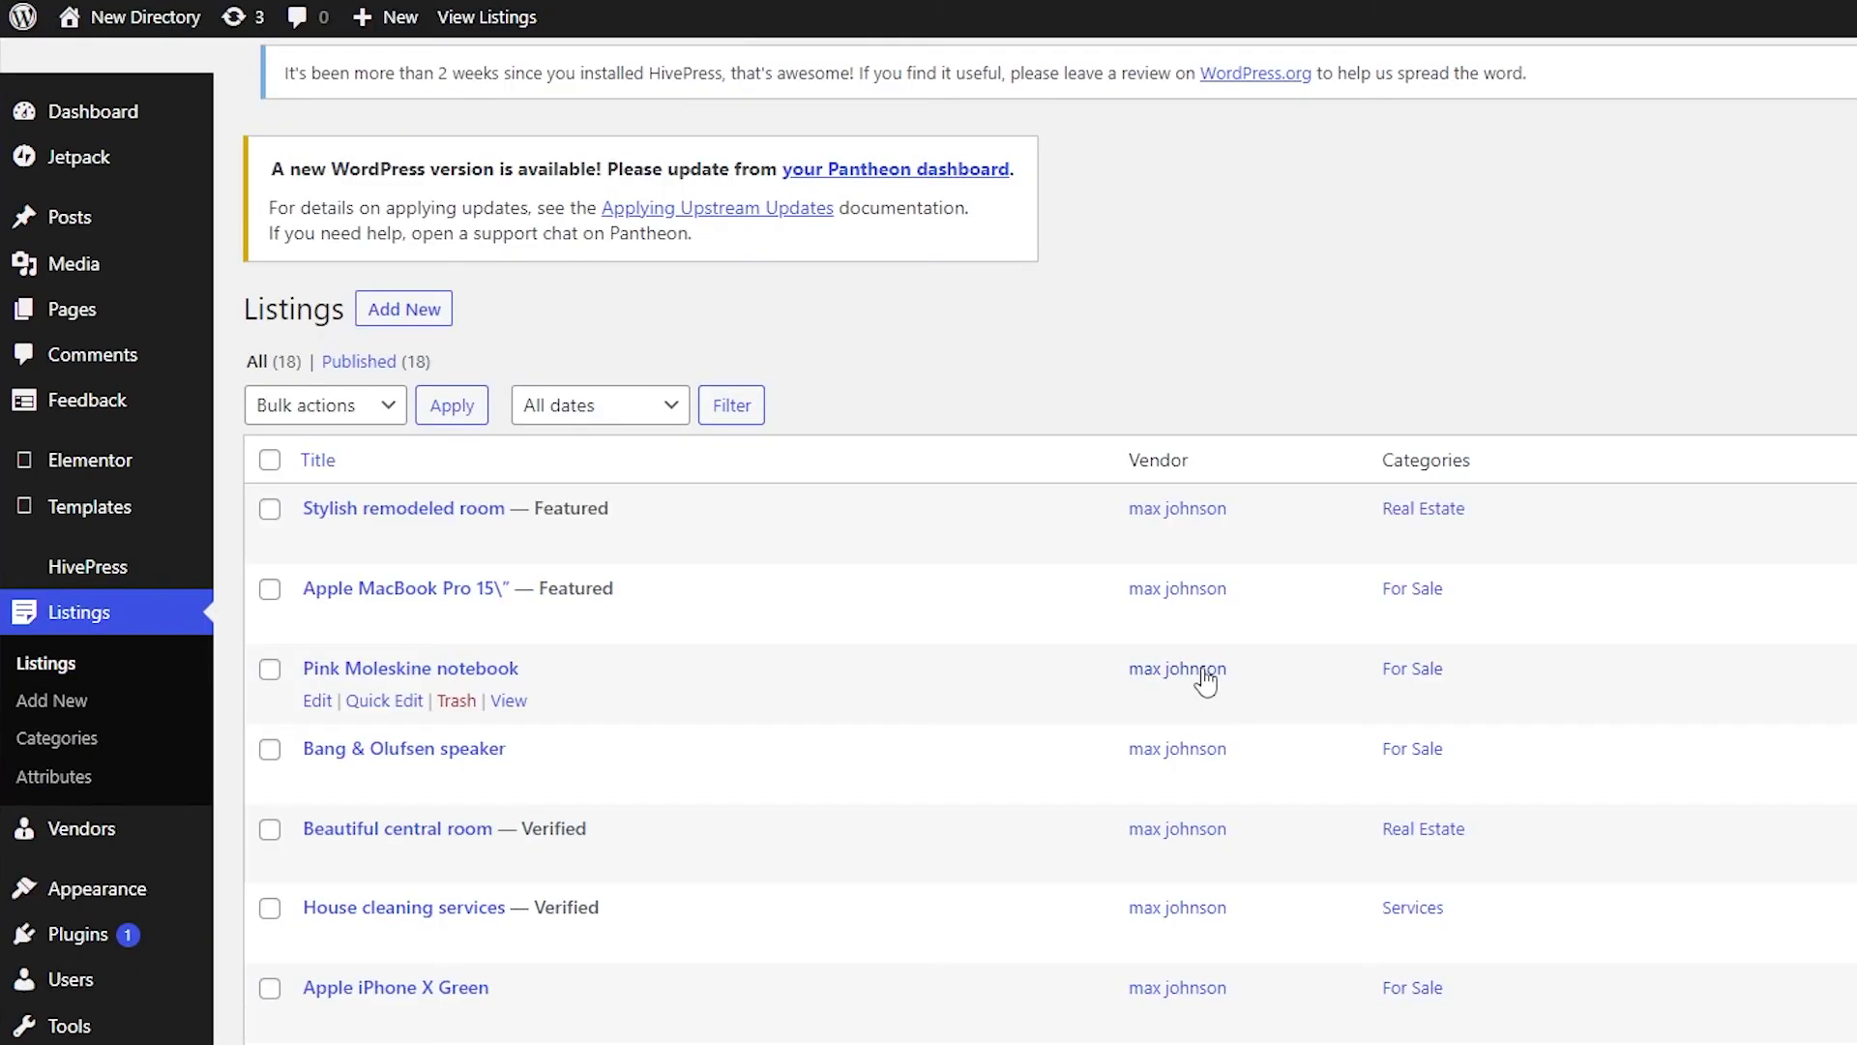
pyautogui.scroll(-6, 415, 759)
pyautogui.scroll(-4, 493, 909)
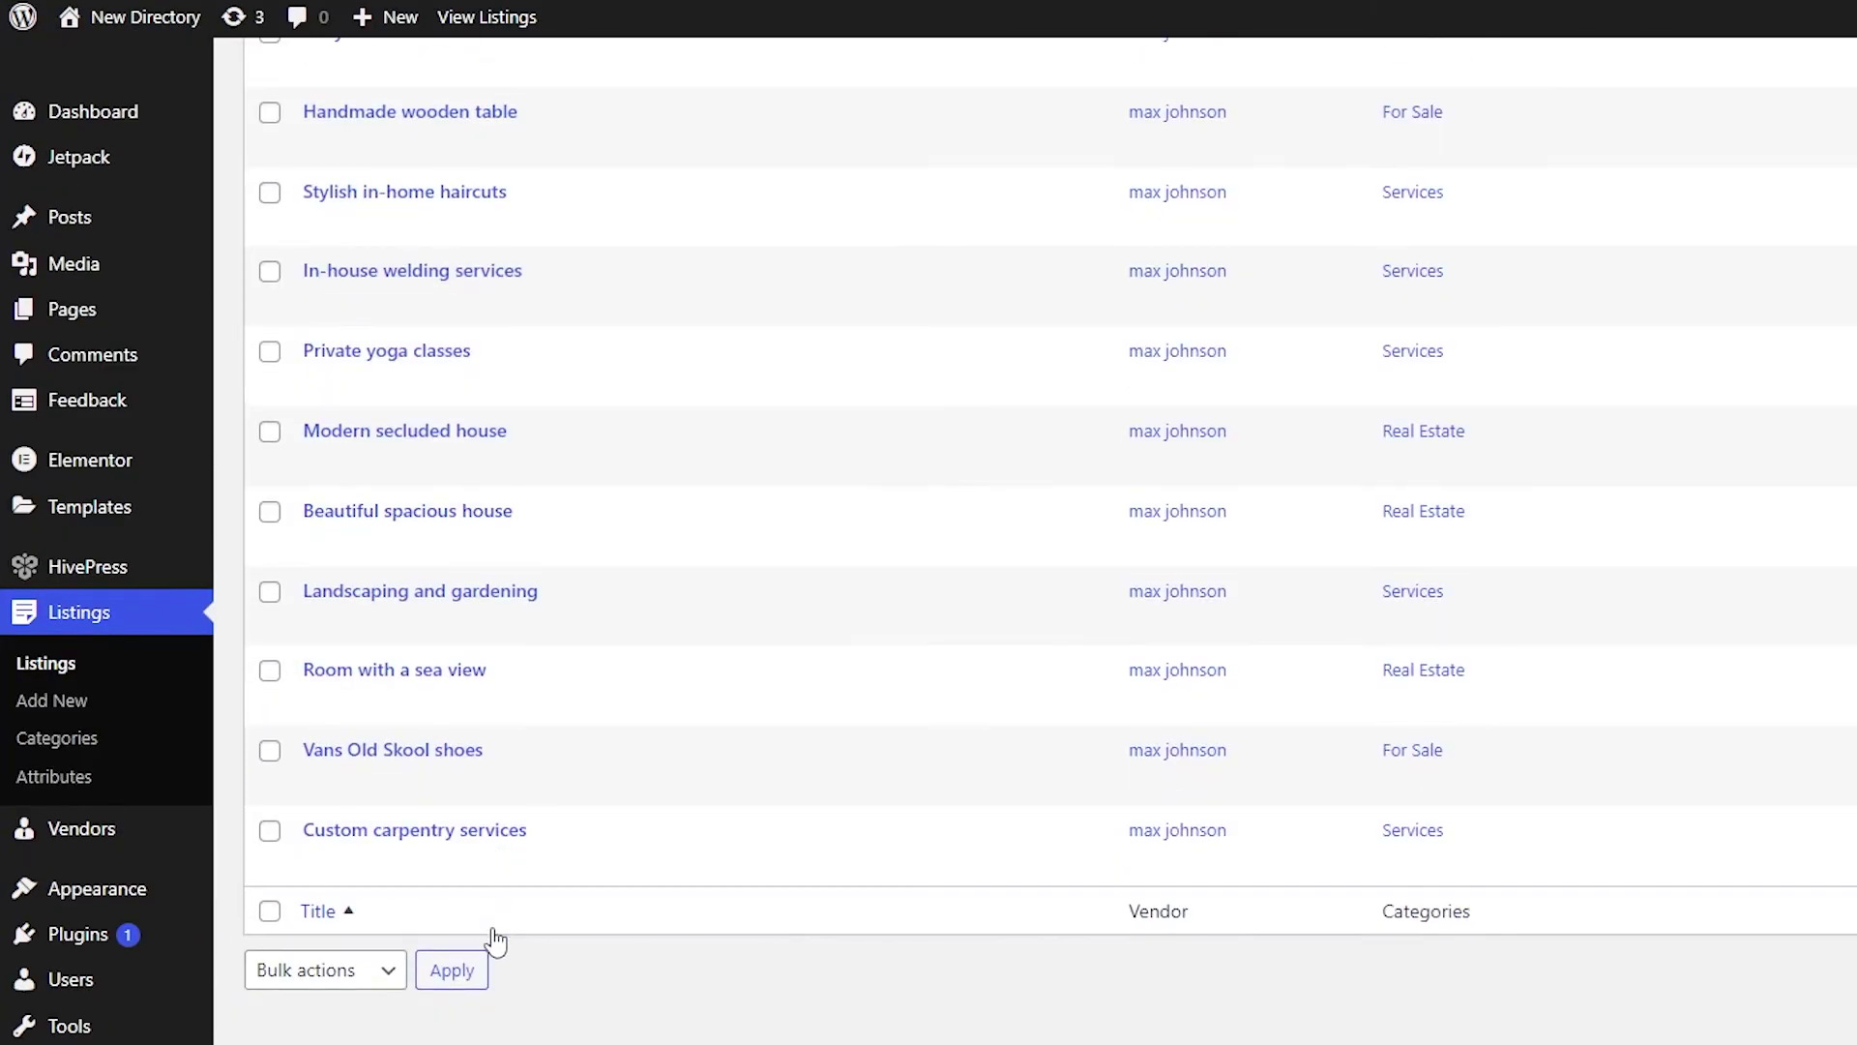
pyautogui.scroll(10, 490, 945)
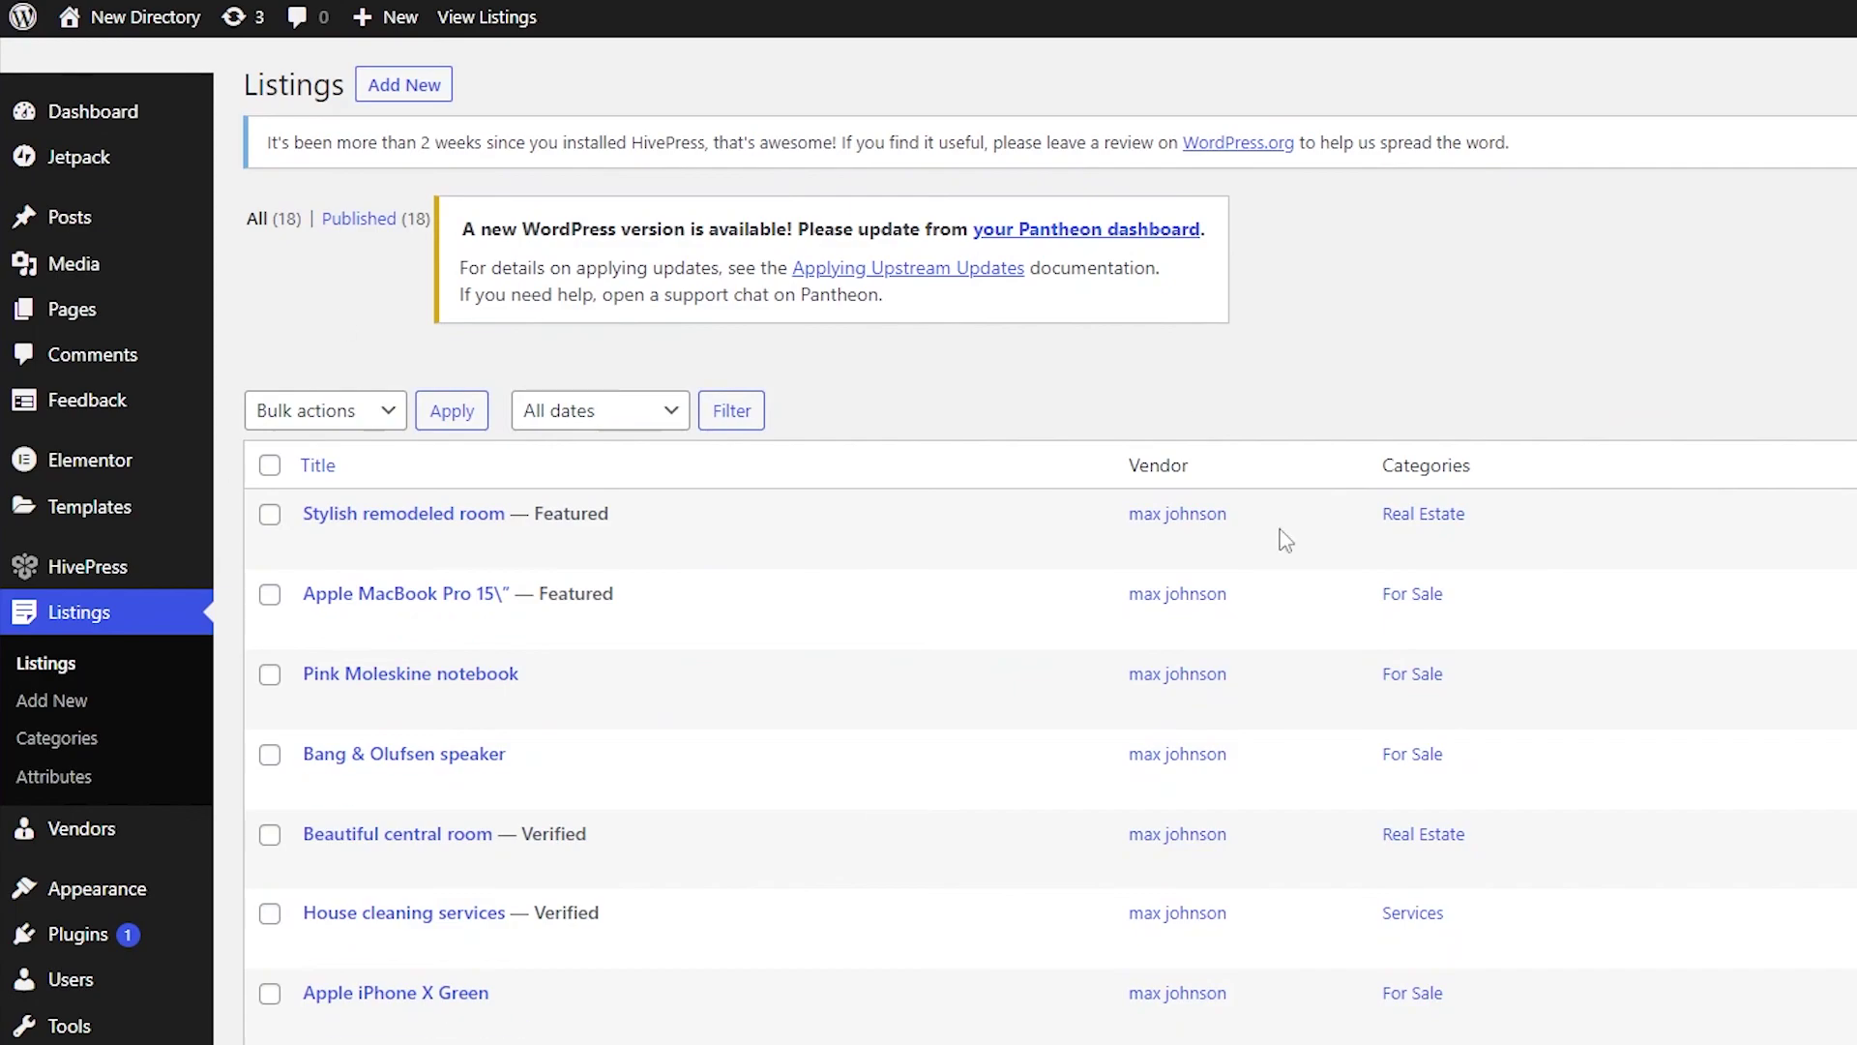
pyautogui.scroll(-9, 1006, 649)
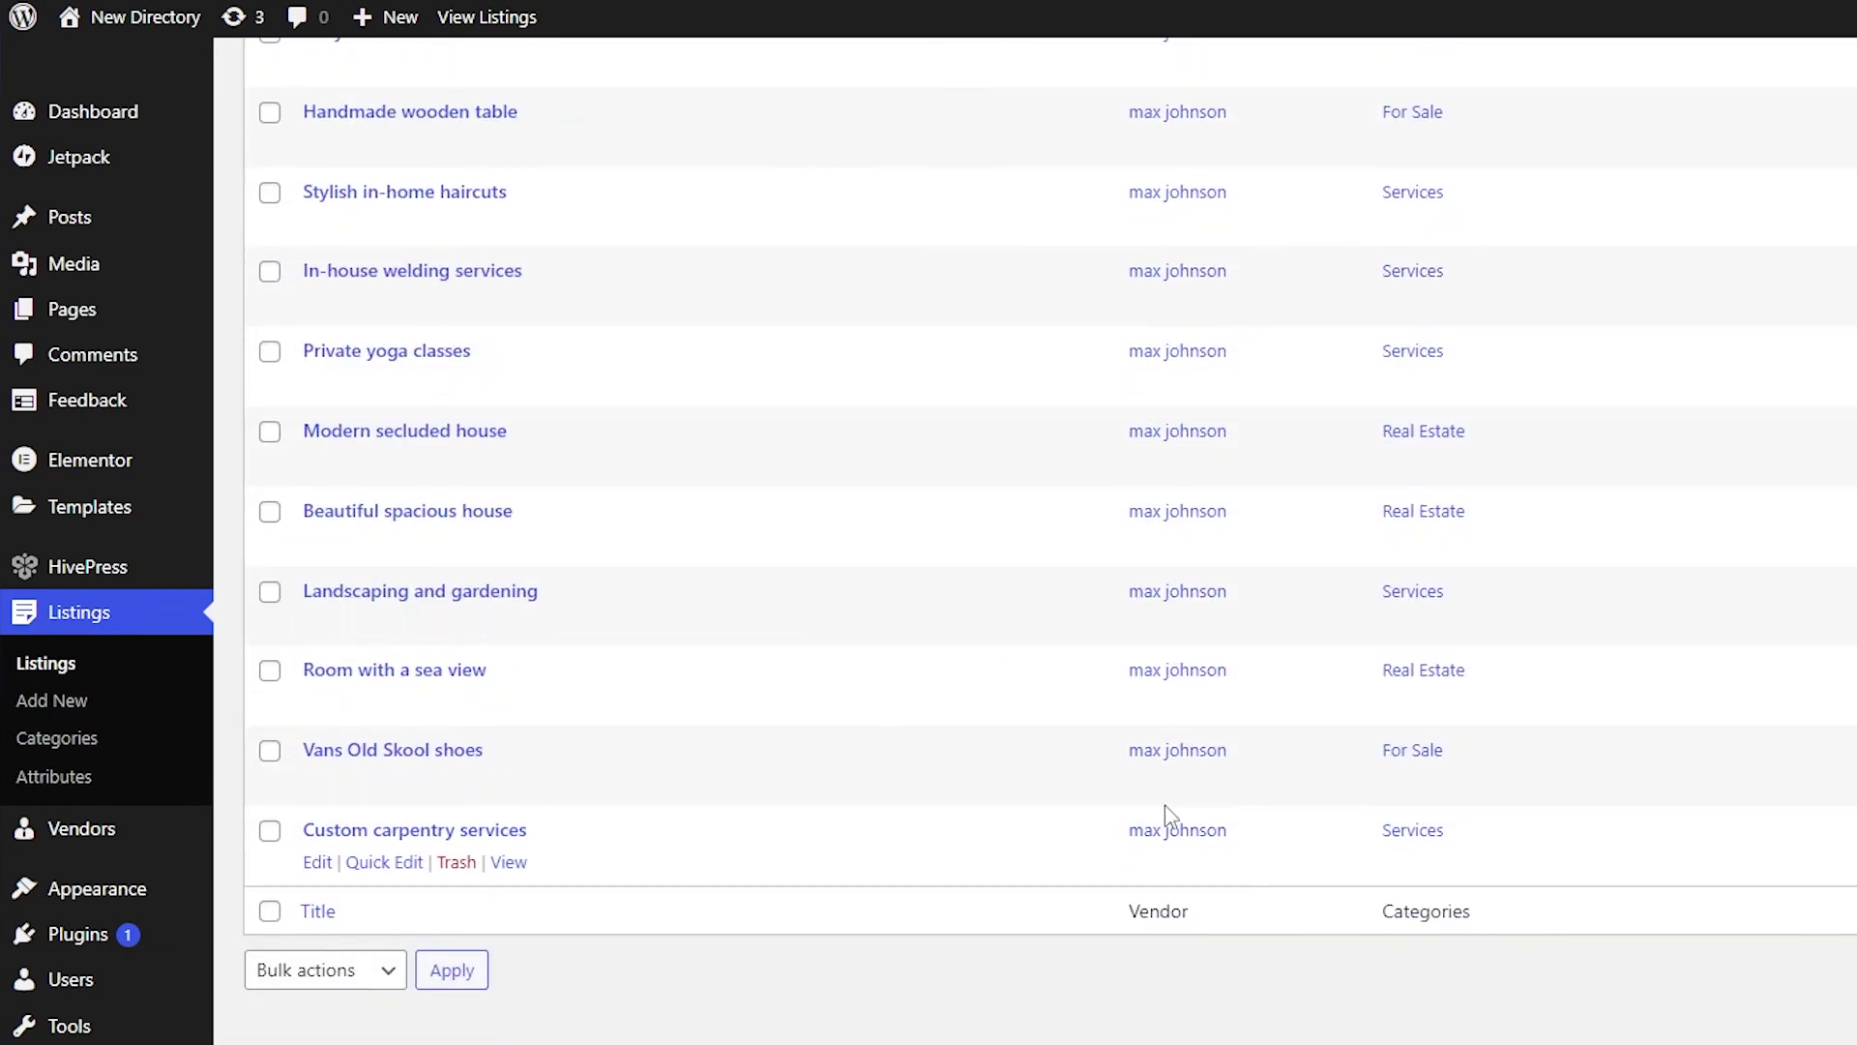
pyautogui.scroll(10, 1165, 808)
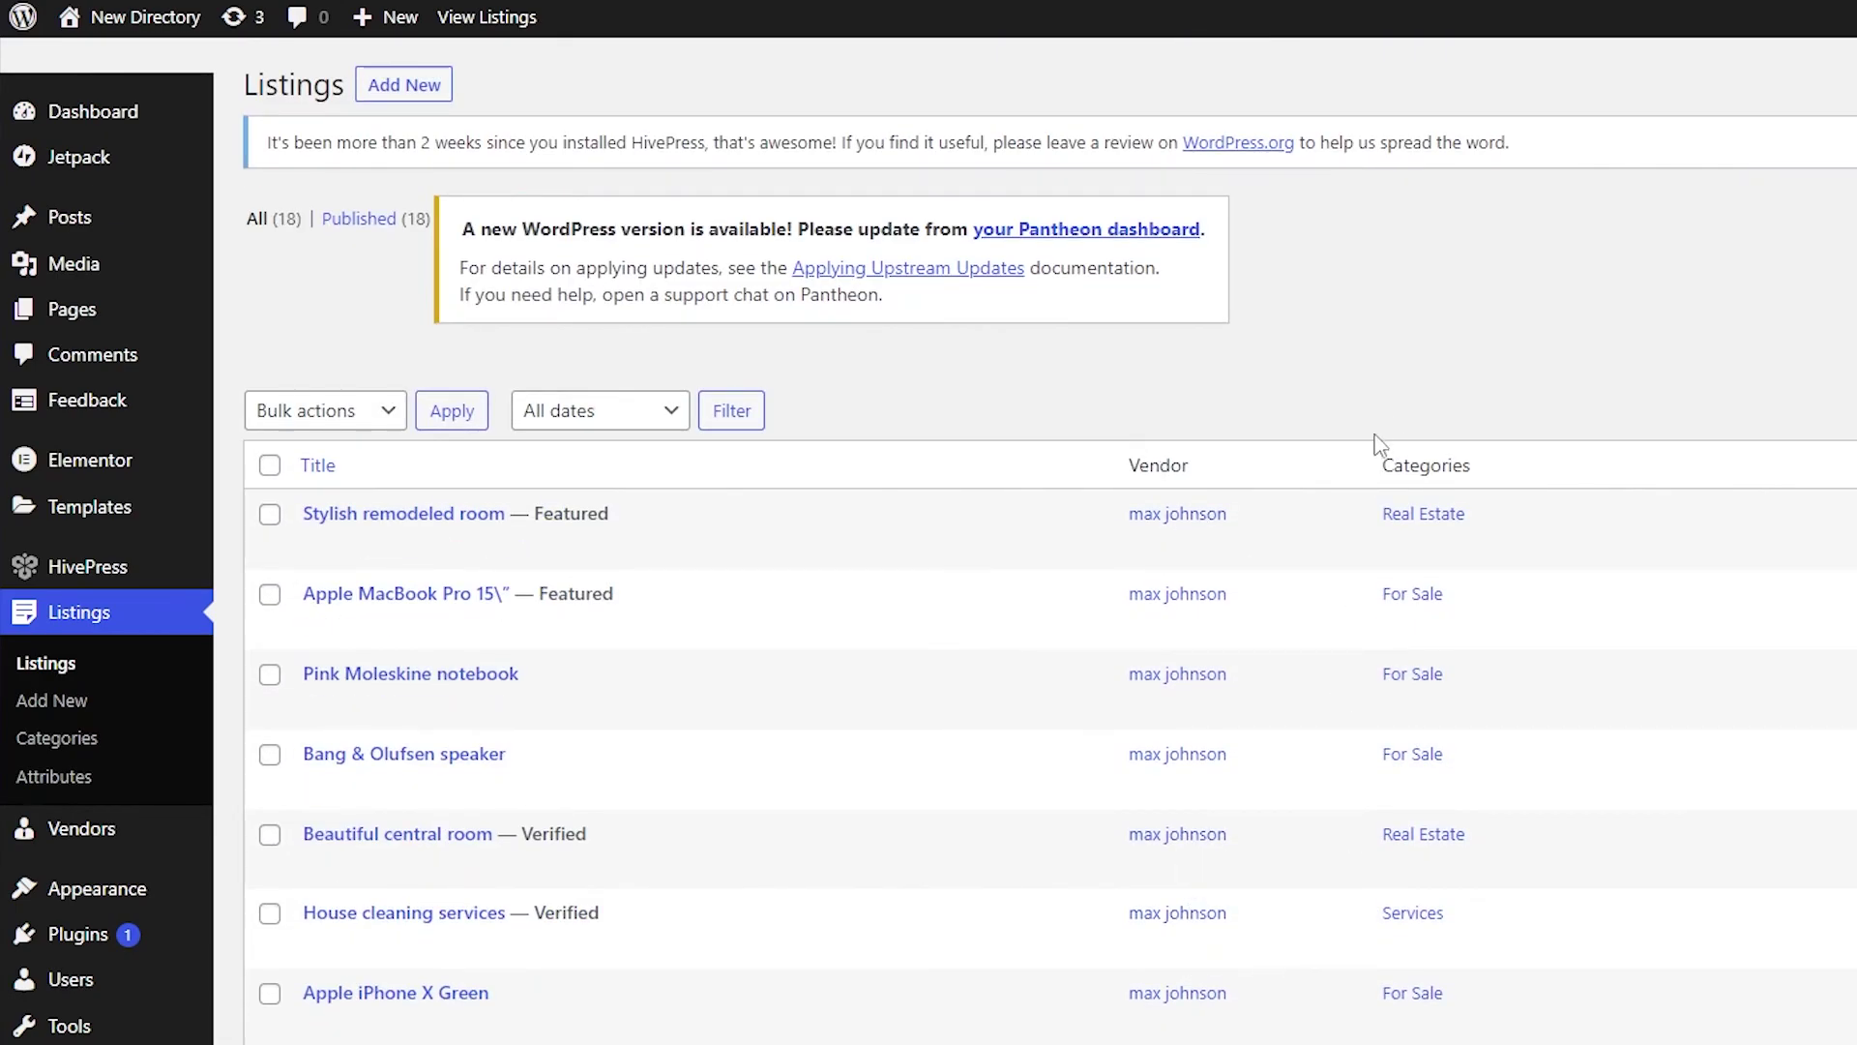
pyautogui.scroll(-9, 1381, 443)
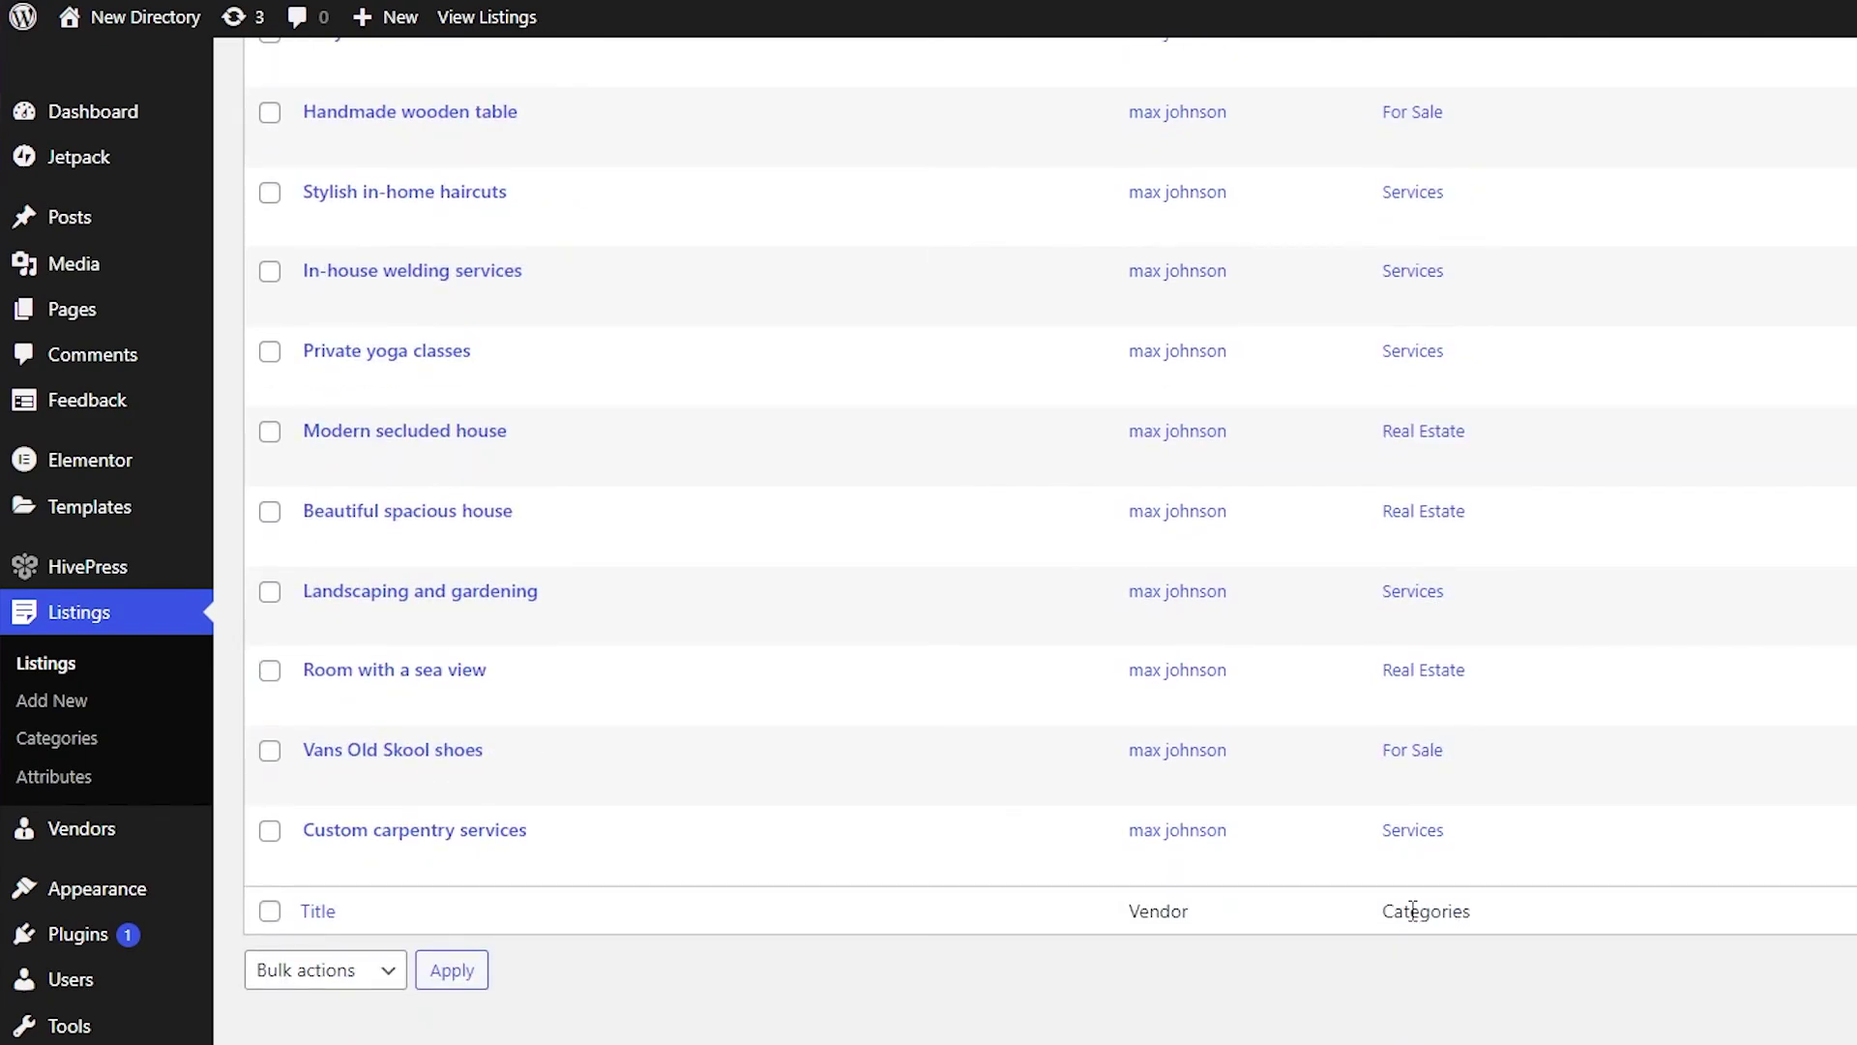